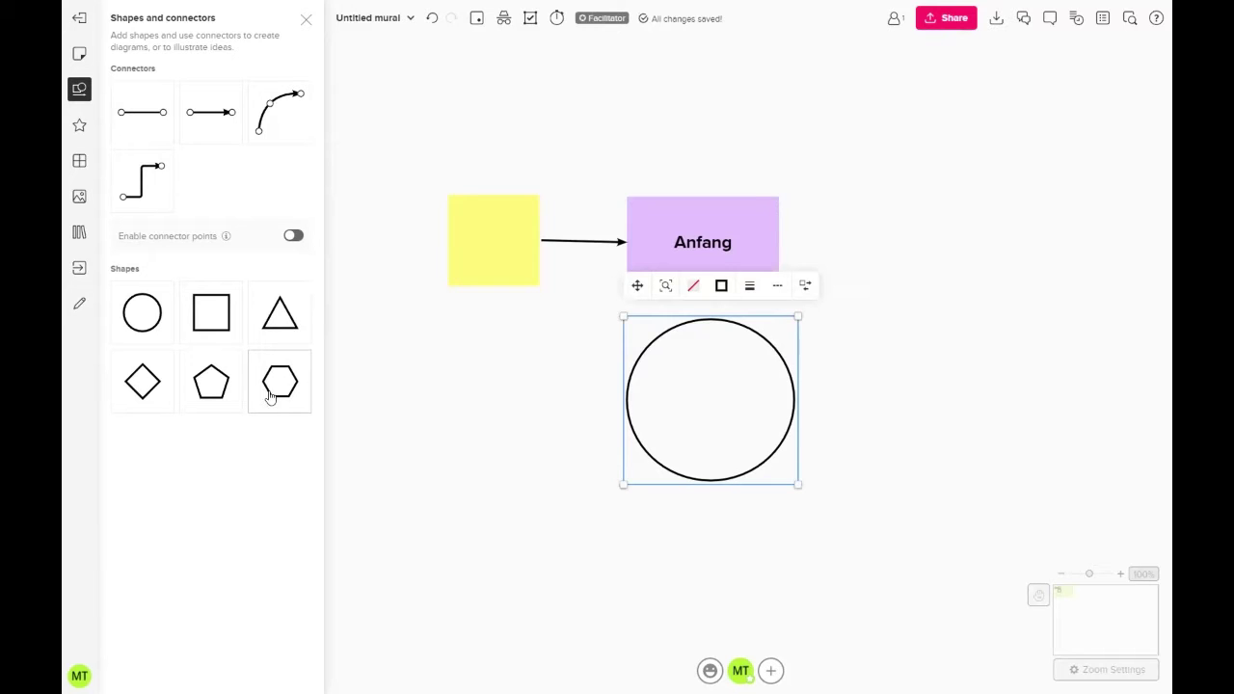
Step: Label the circle below the purple note with the text "trtertert"
double_click(713, 405)
type("trtelert")
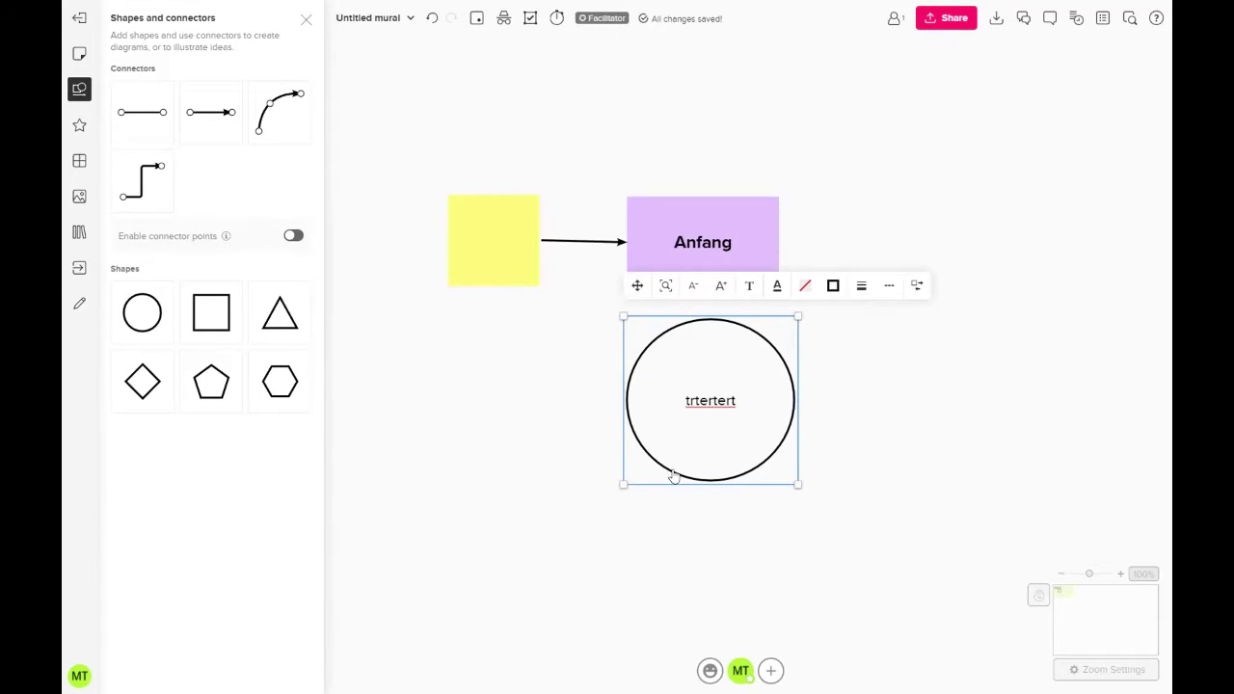
Step: Place a camera icon and a link icon between the yellow note and the circle, and colour the link icon orange
left_click(80, 126)
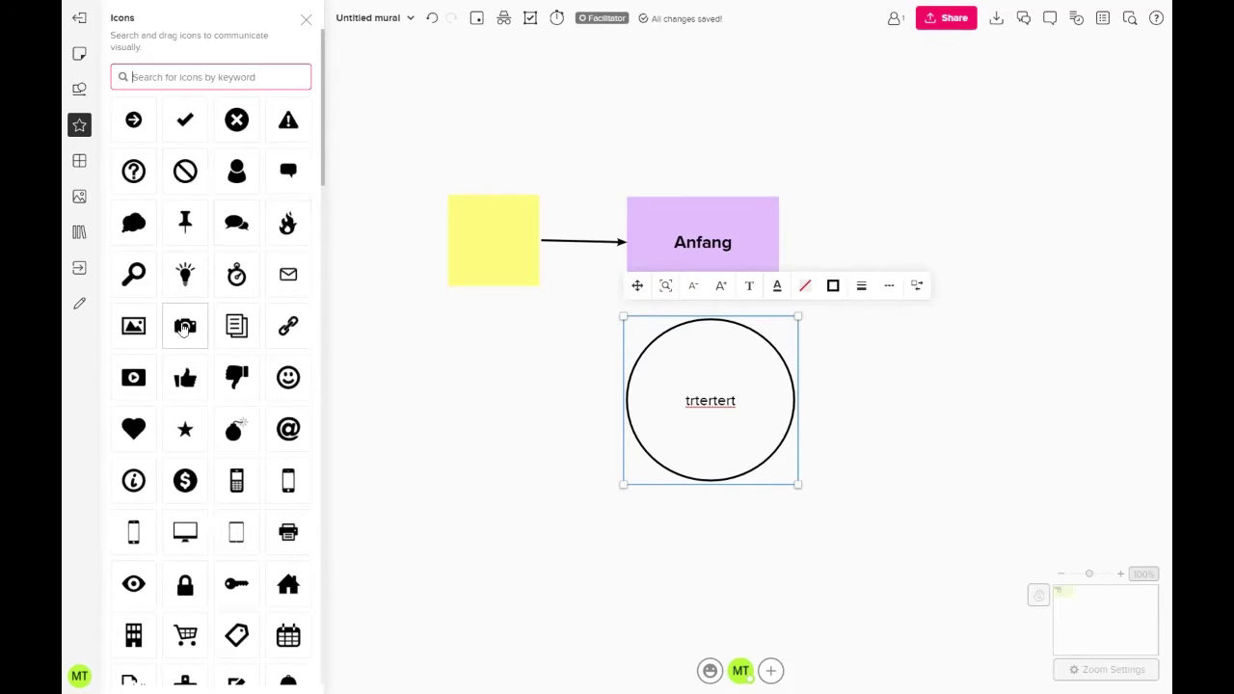
left_click_drag(185, 325, 436, 362)
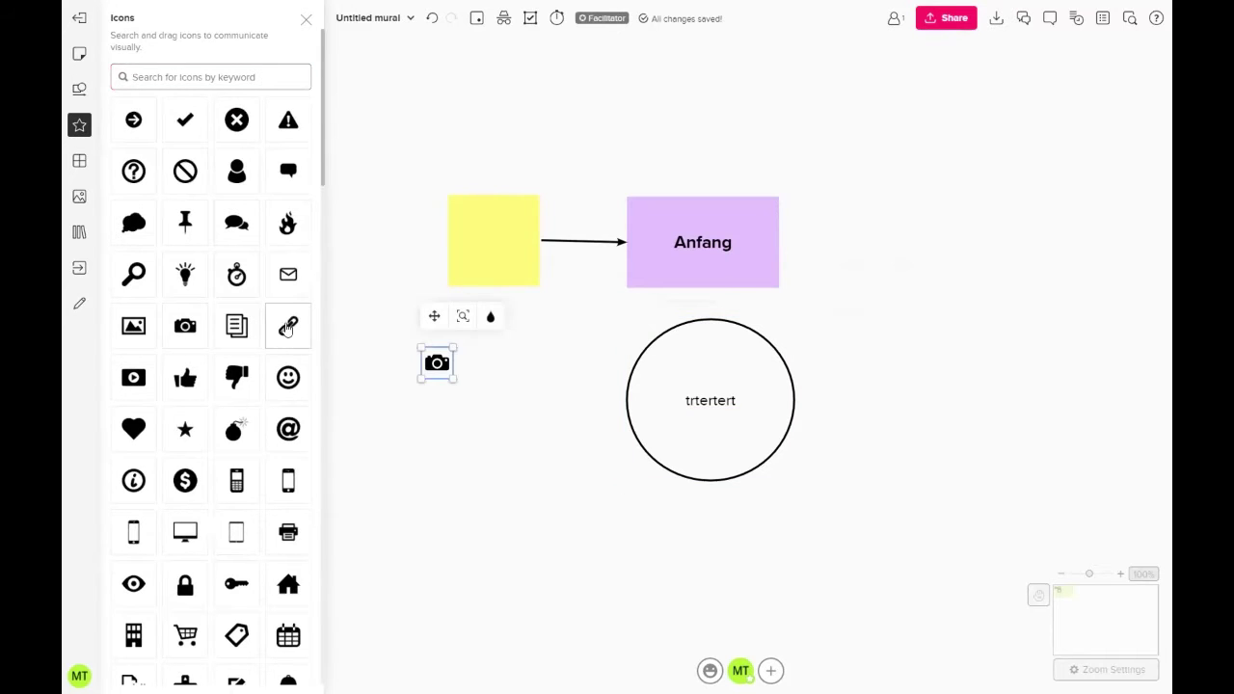
left_click_drag(289, 326, 542, 390)
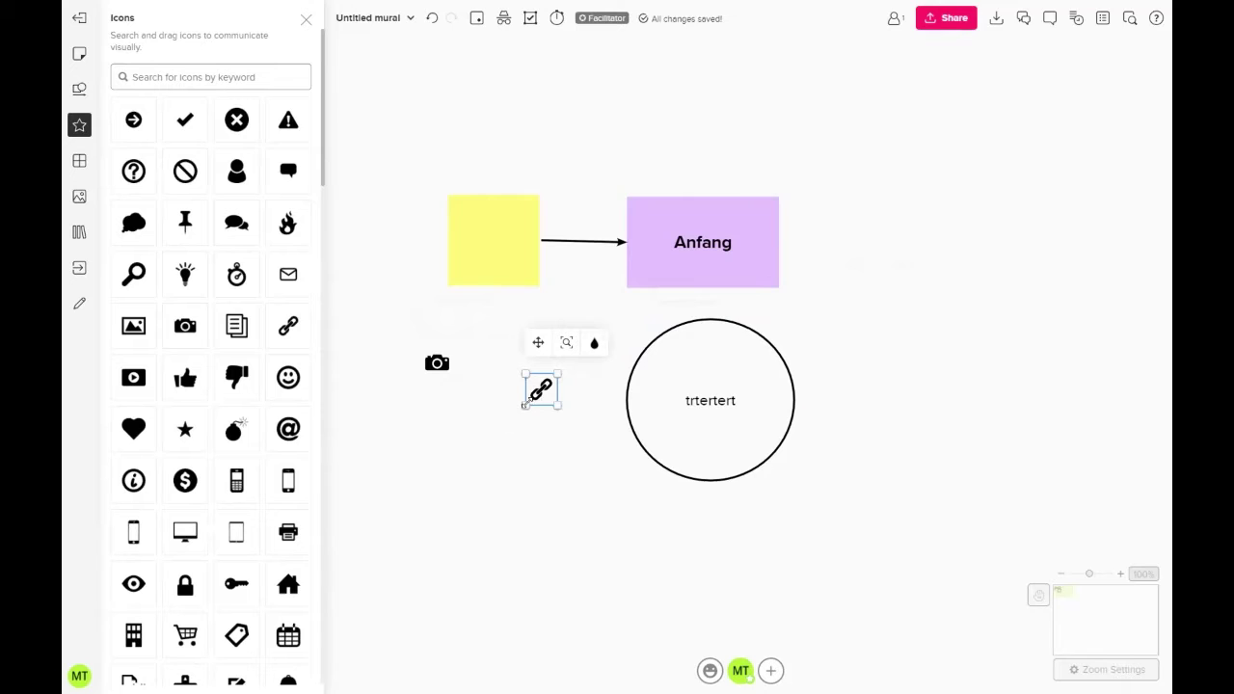
left_click(595, 345)
left_click(610, 440)
Step: Insert the Persona framework from the design category of frameworks onto the mural
left_click(80, 164)
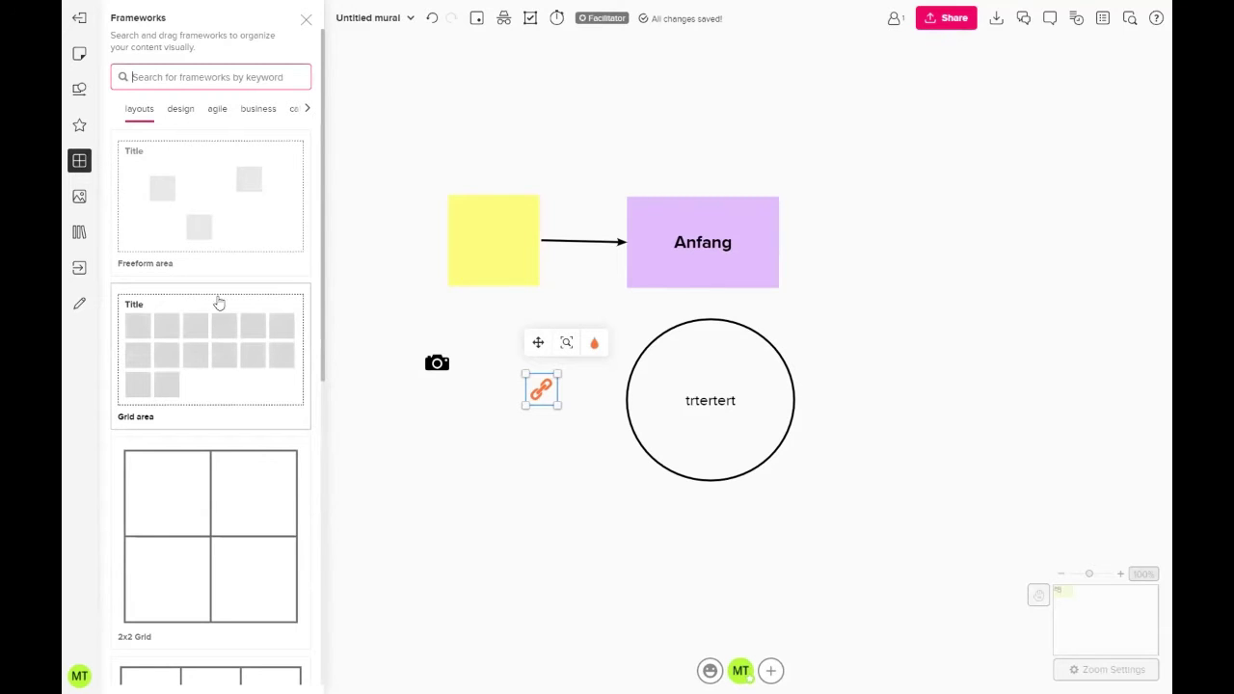
scroll(202, 272, "down", 2)
scroll(204, 279, "down", 5)
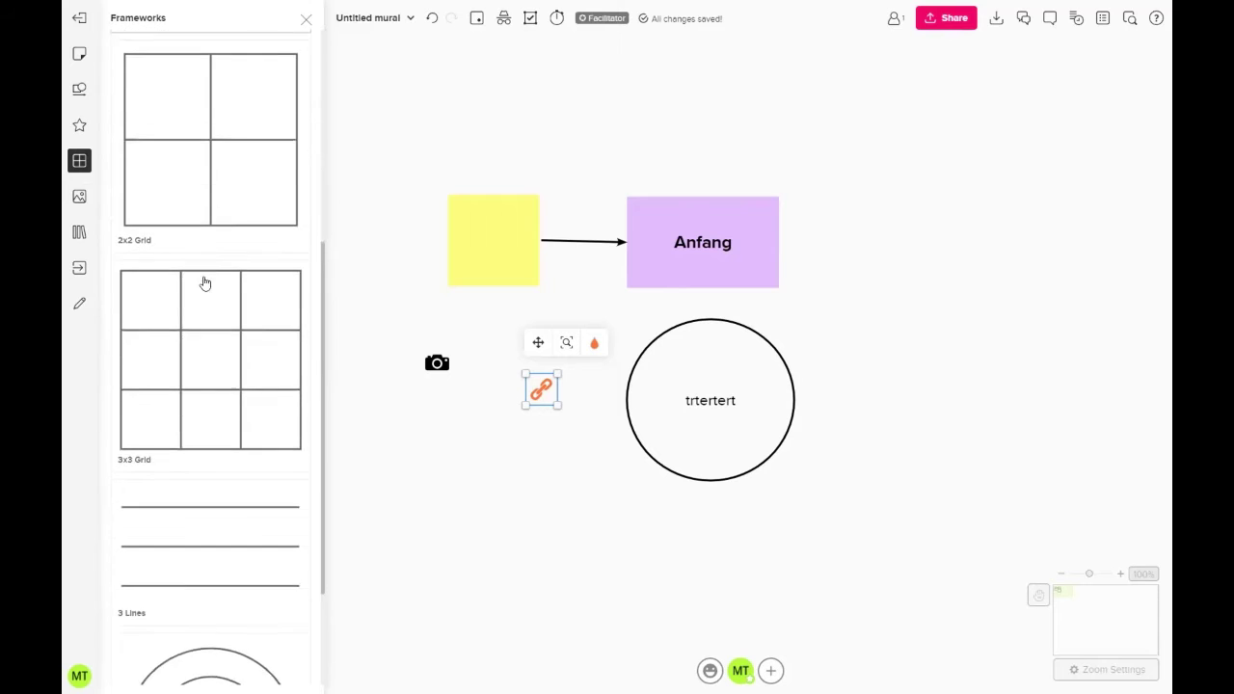
scroll(204, 281, "up", 7)
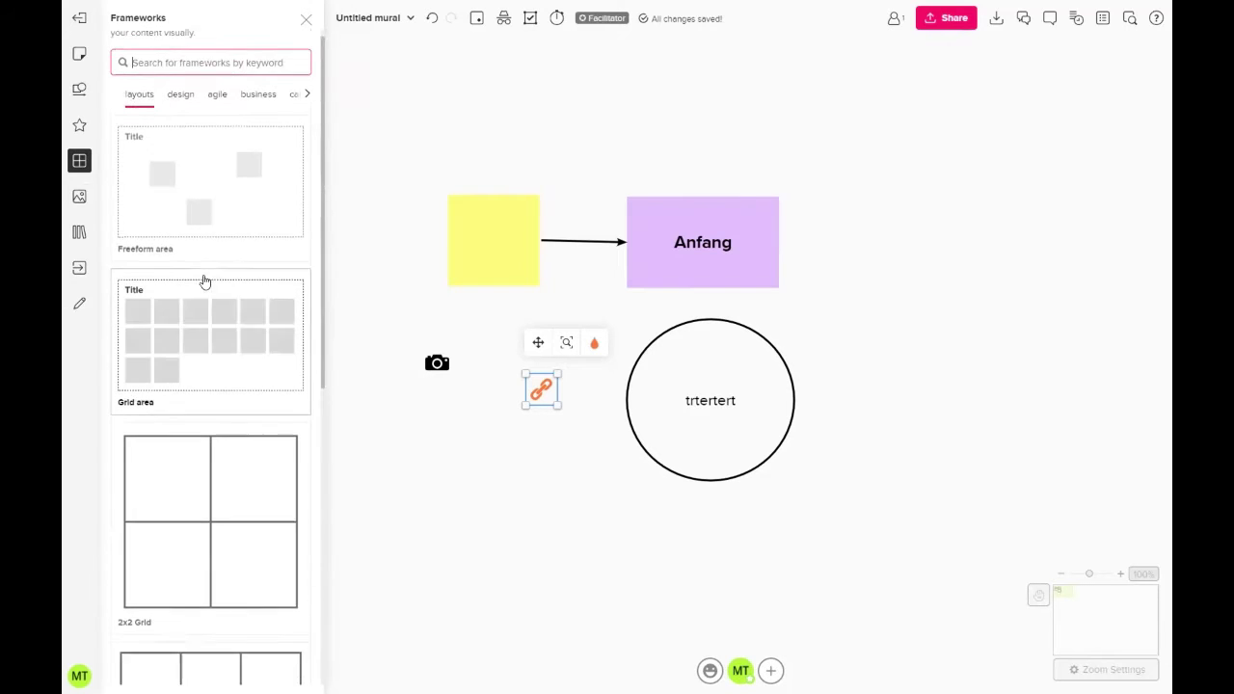
left_click(180, 113)
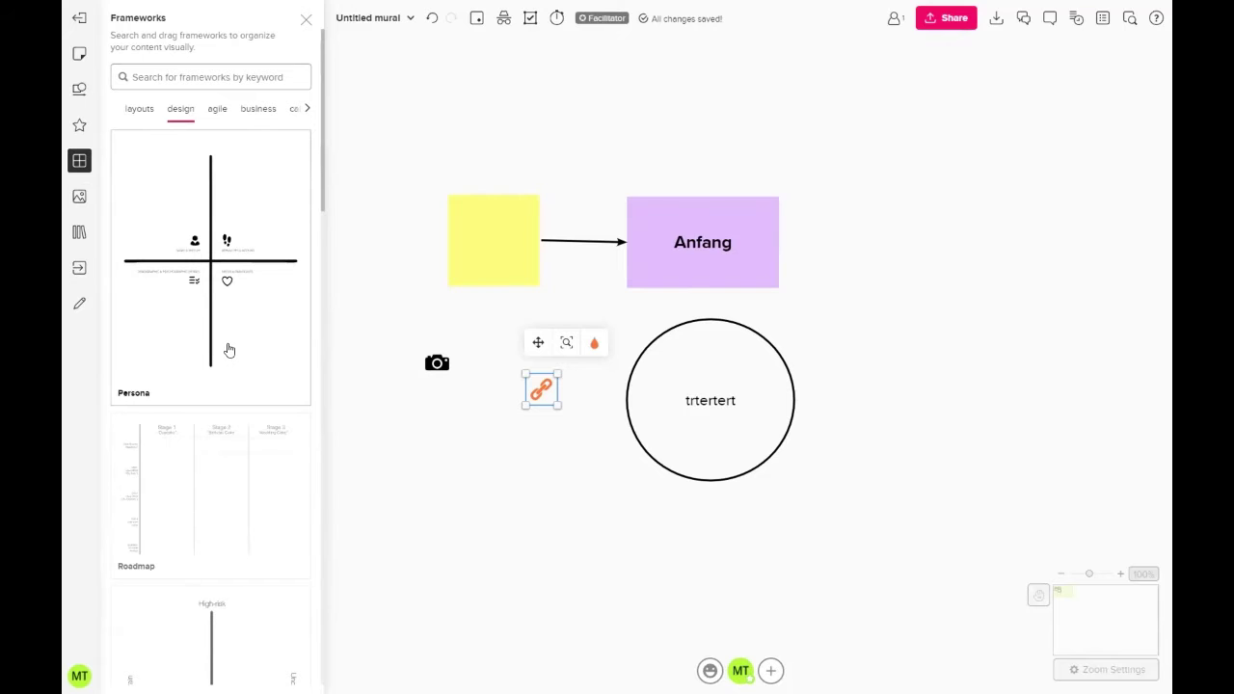
scroll(228, 349, "down", 1)
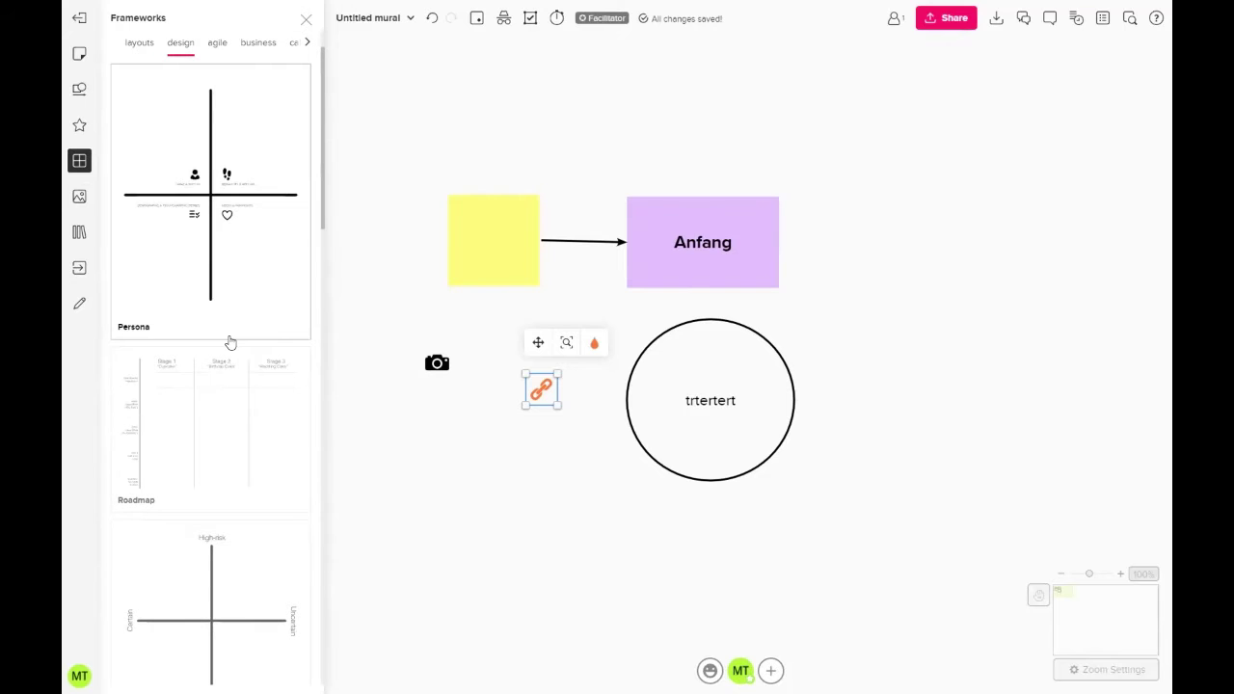
left_click(222, 264)
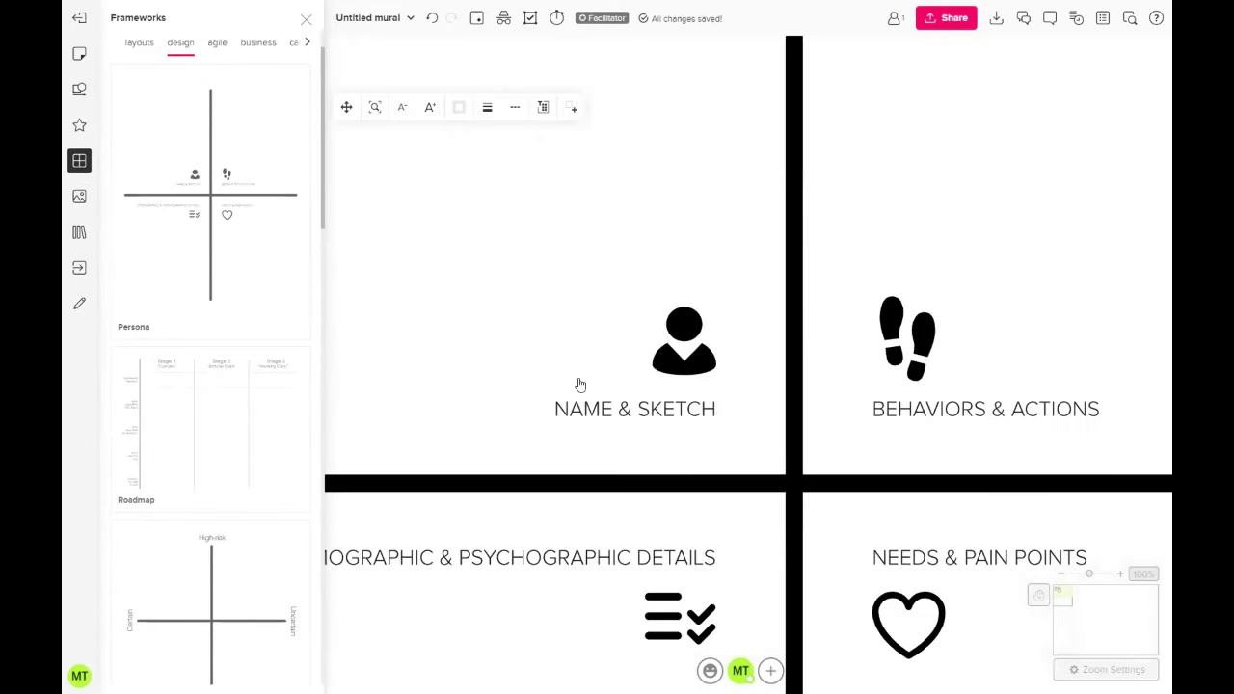
scroll(596, 375, "down", 4)
scroll(596, 375, "down", 4)
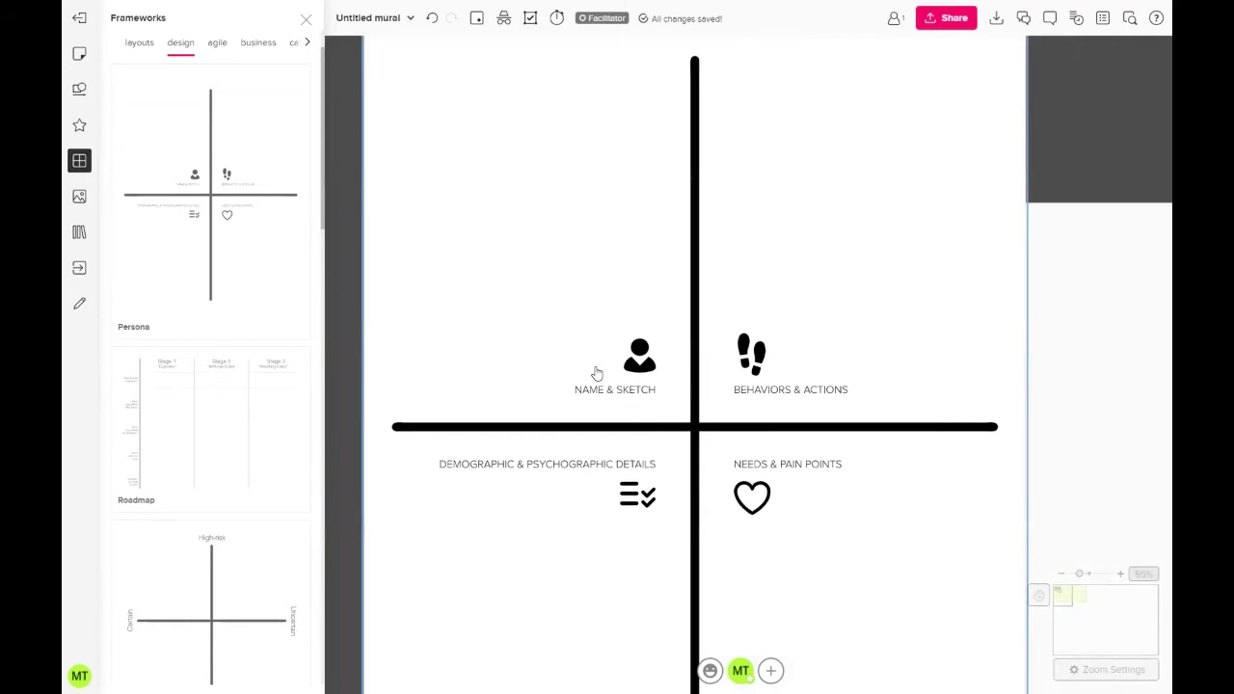
scroll(596, 374, "down", 2)
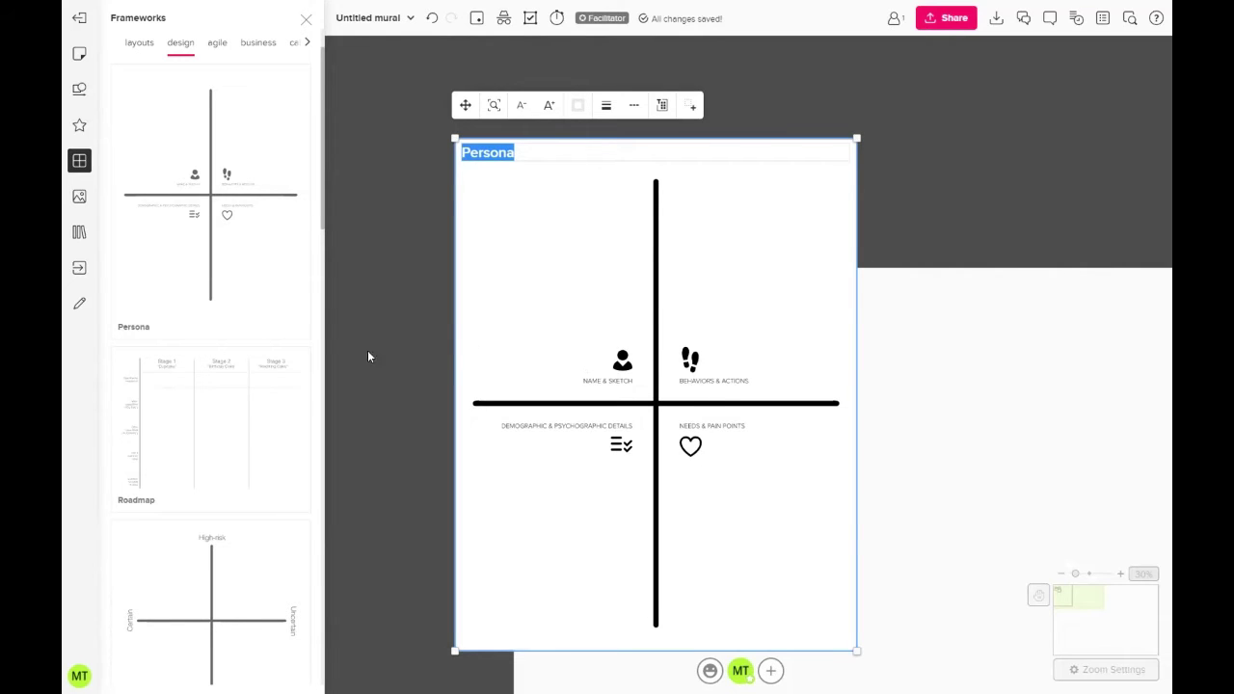
scroll(190, 407, "down", 4)
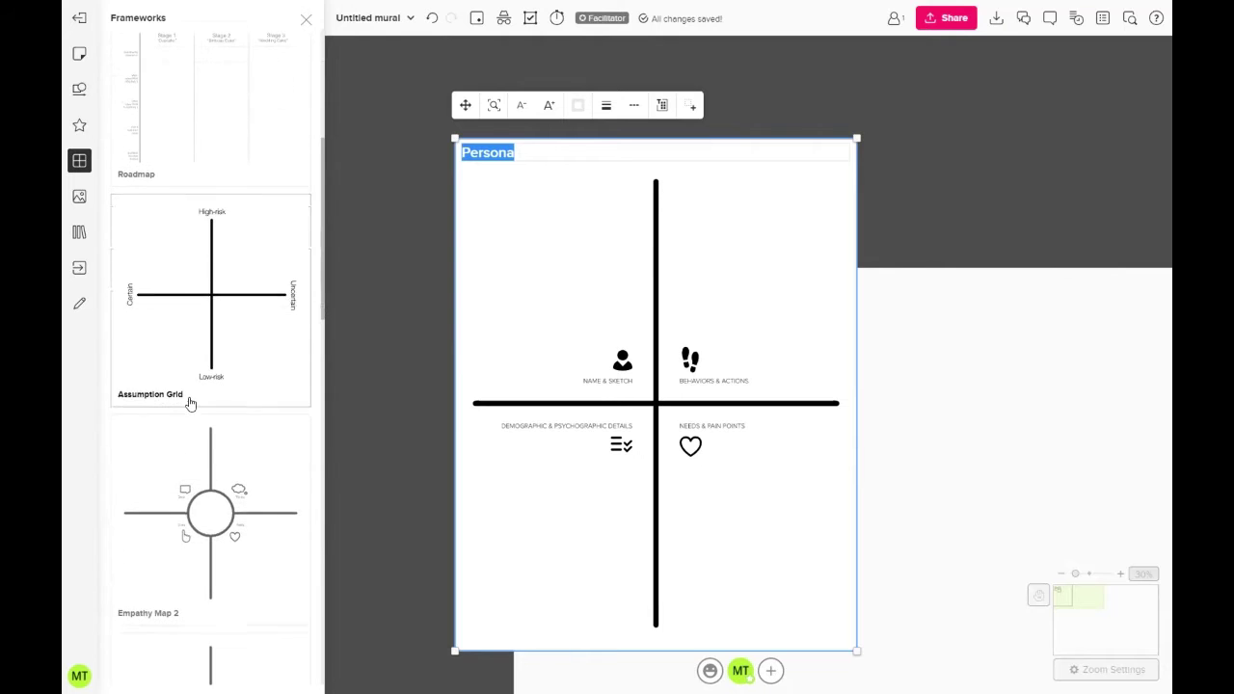
scroll(189, 404, "down", 3)
scroll(216, 476, "up", 2)
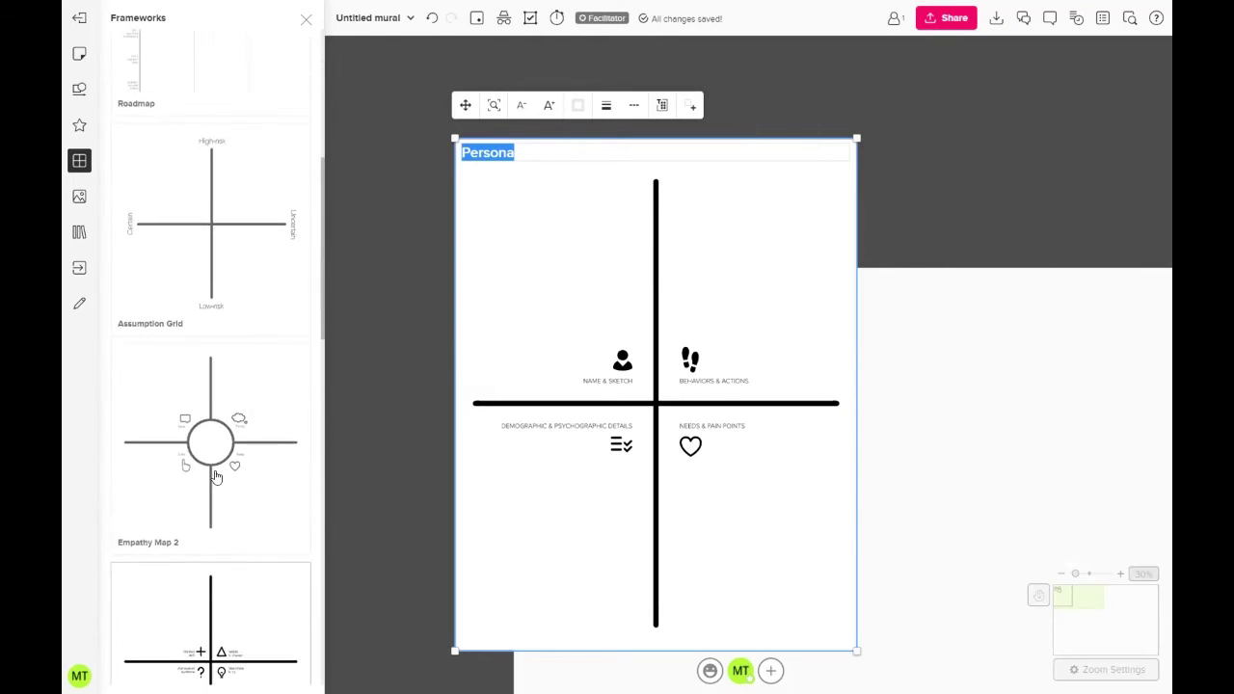
scroll(216, 477, "up", 3)
scroll(515, 366, "up", 2)
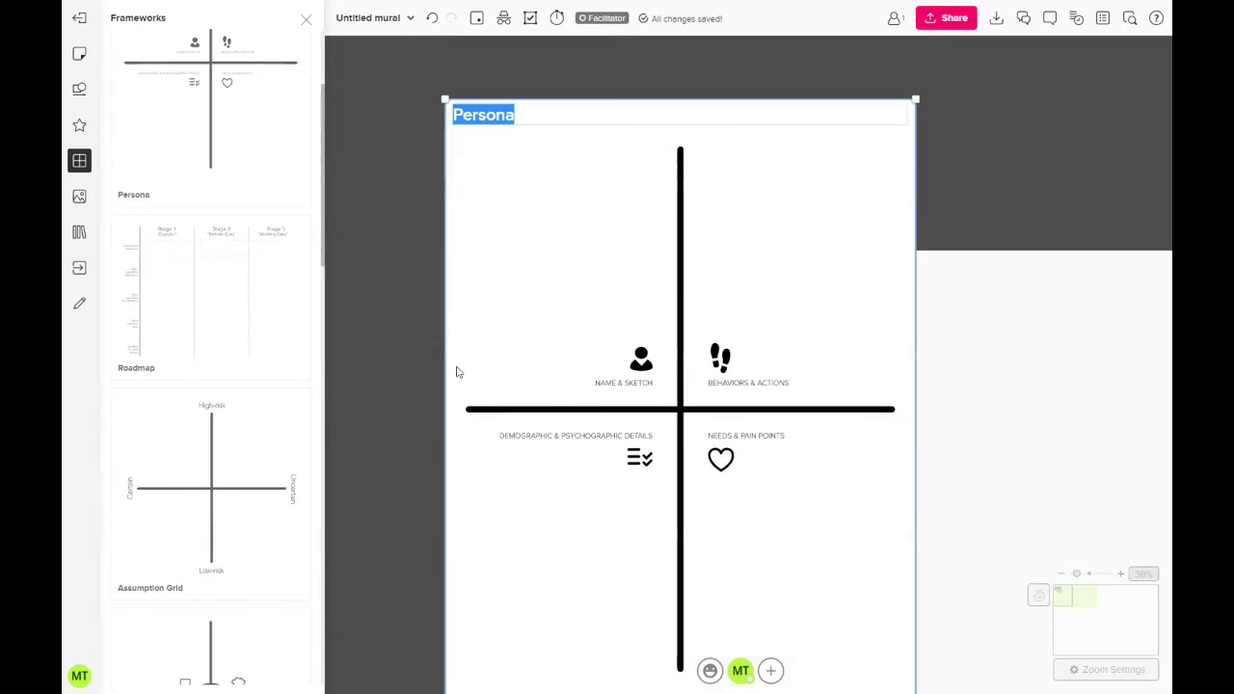
Step: Add a yellow 3x3 sticky note and move it into the Name & Sketch quadrant of the Persona framework
left_click(79, 51)
left_click(135, 165)
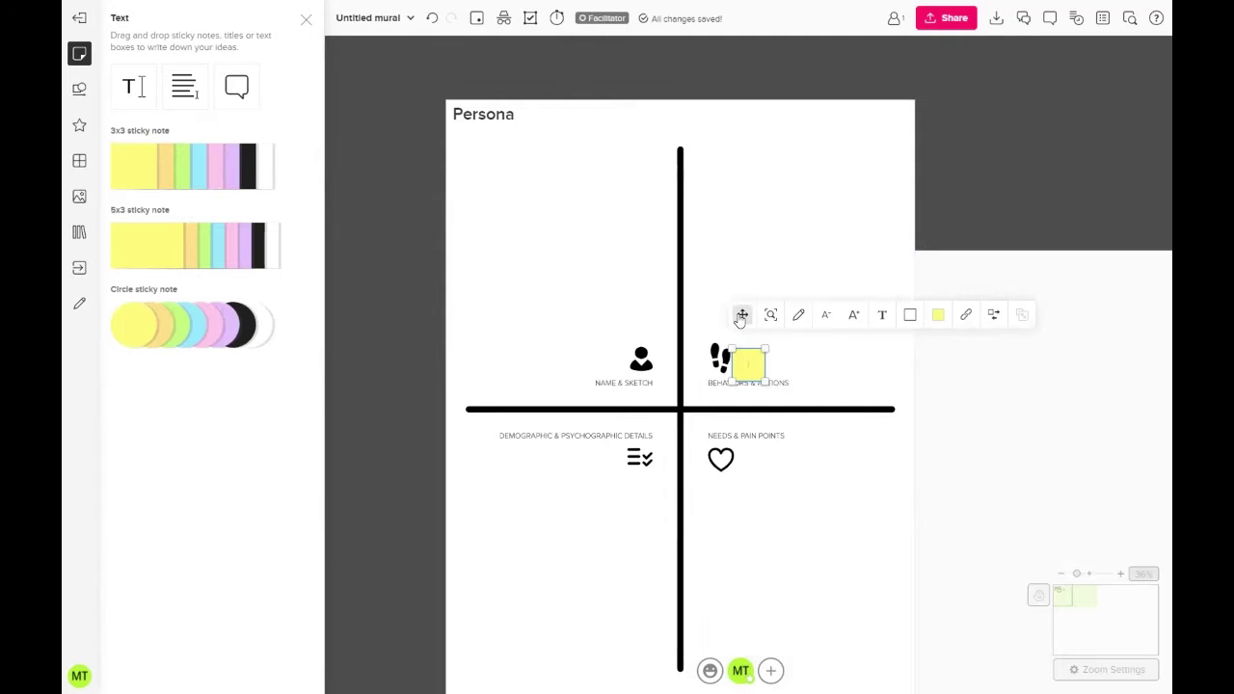
left_click_drag(741, 318, 537, 250)
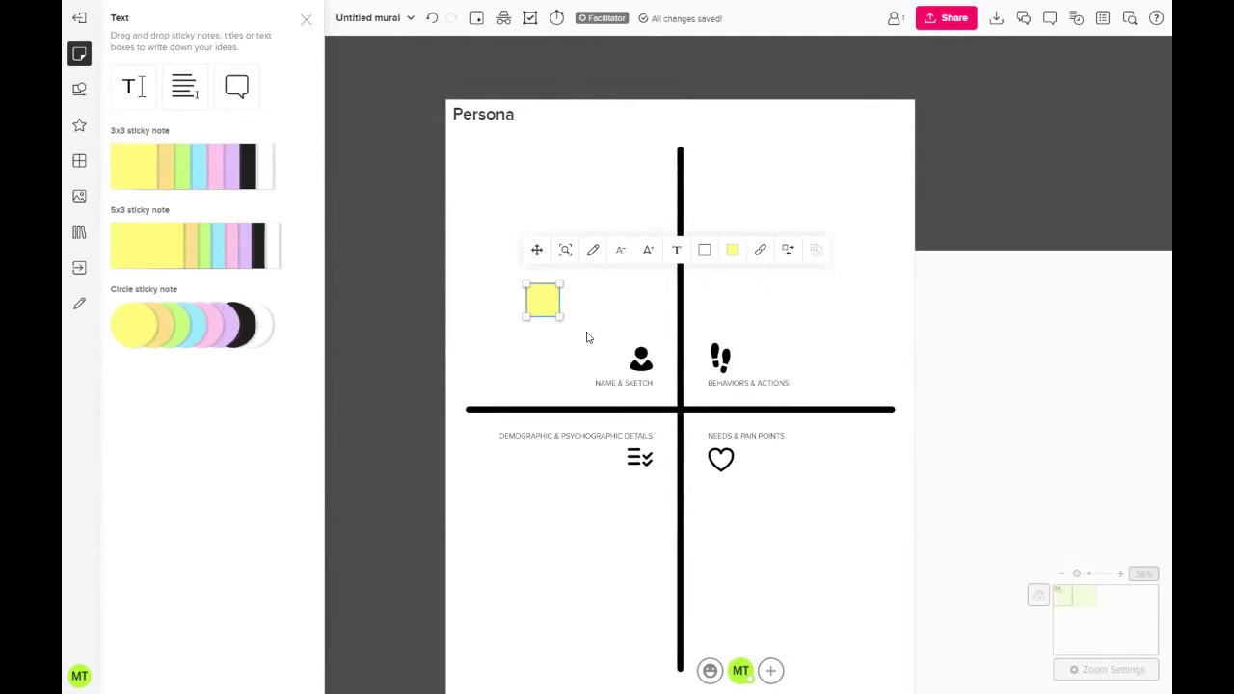
Step: Examine the sources available for importing images, without importing any file
left_click(79, 196)
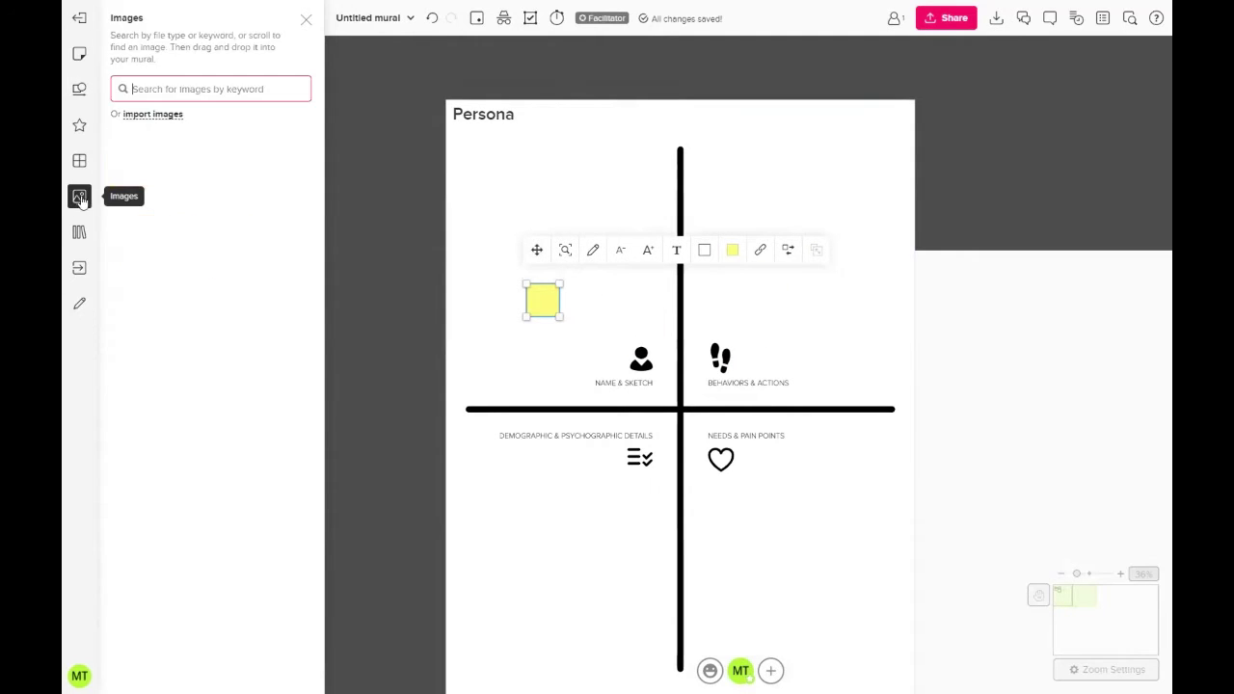
left_click(151, 114)
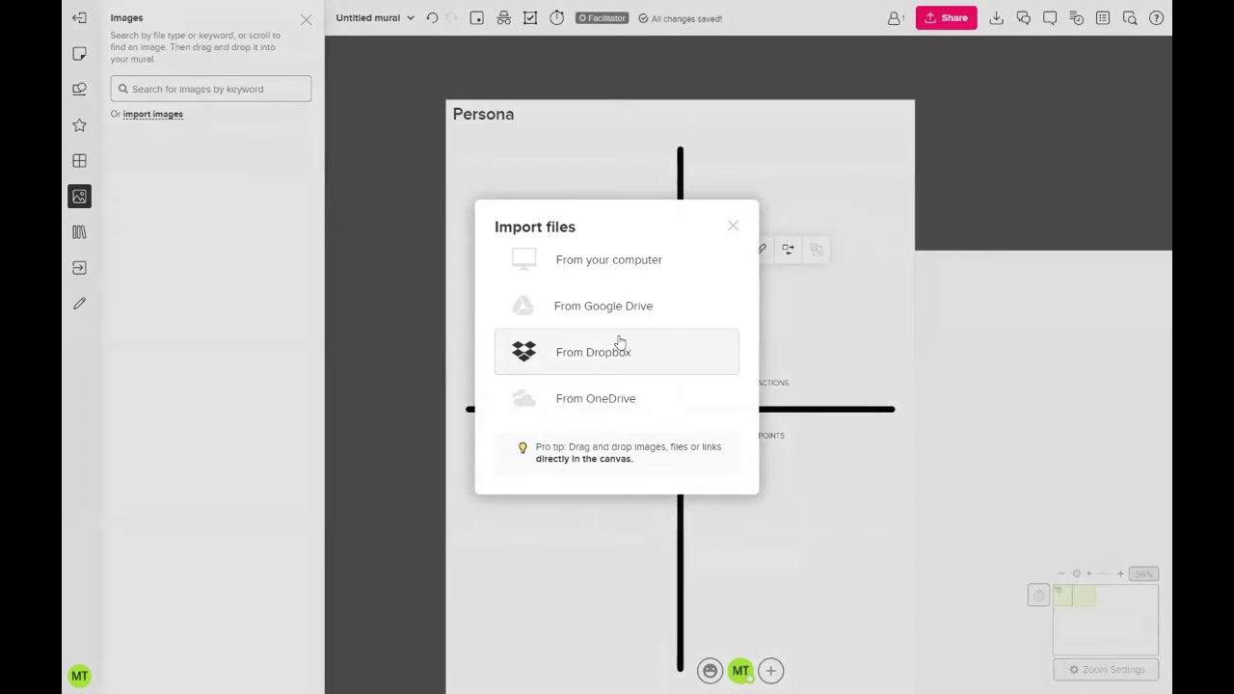
left_click(732, 229)
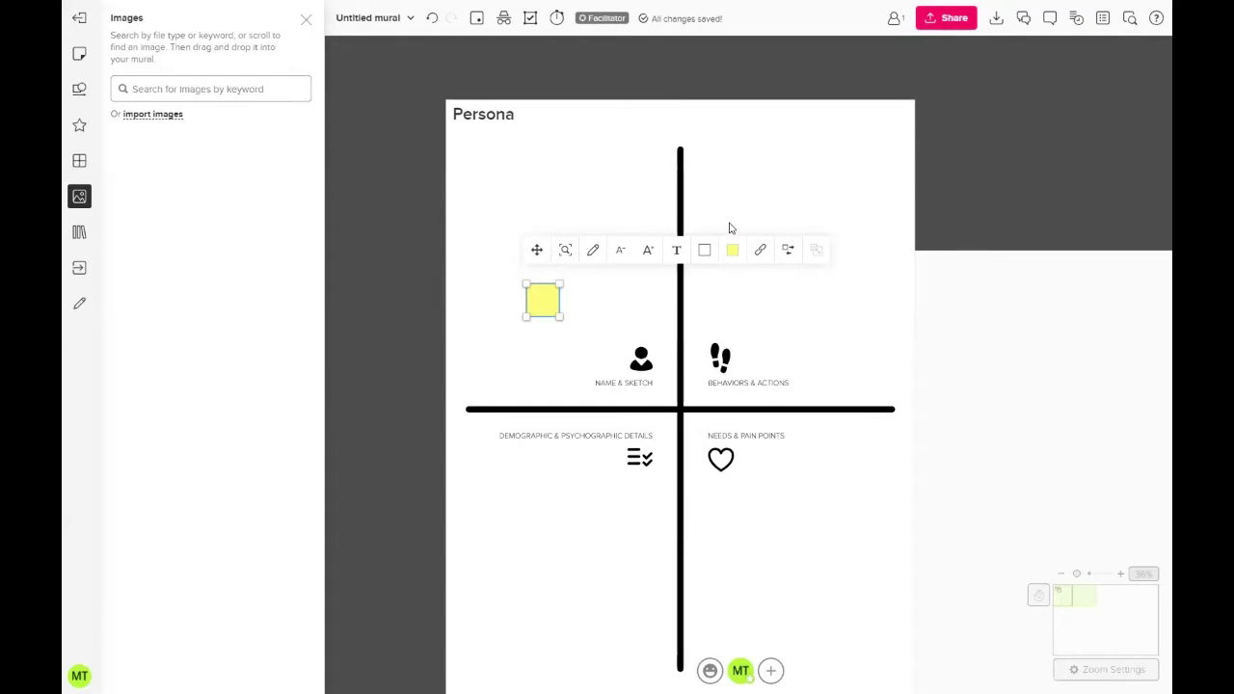
left_click(503, 366)
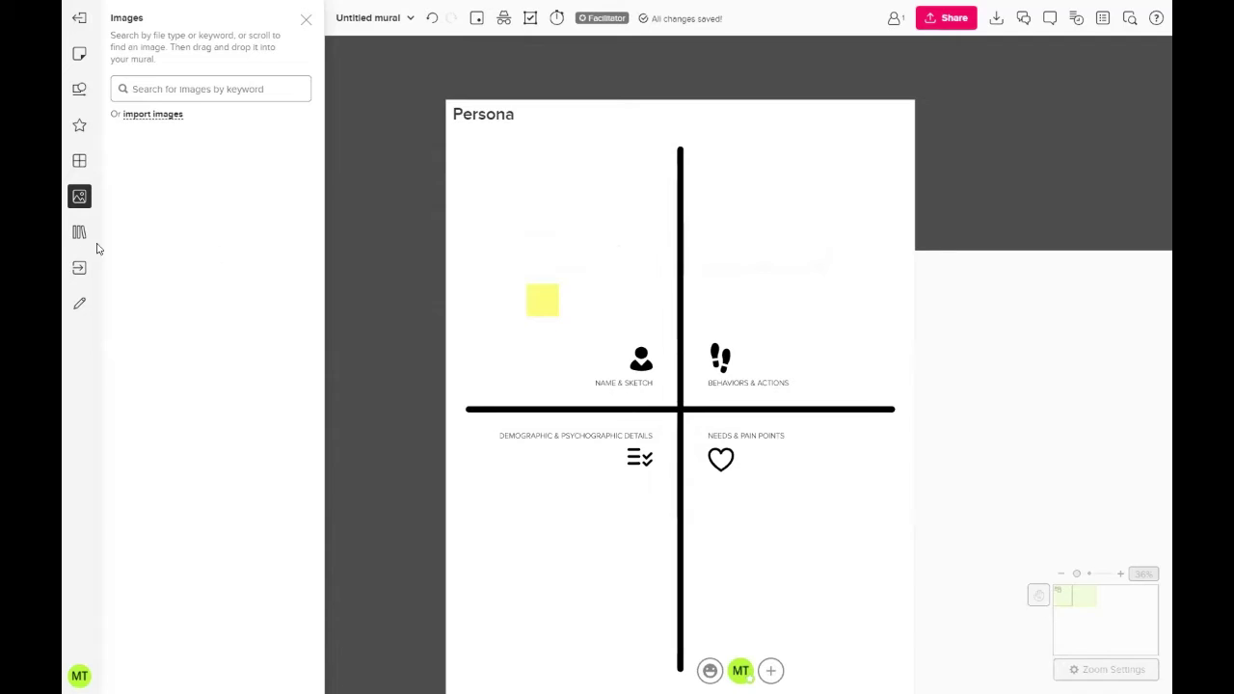
left_click(154, 115)
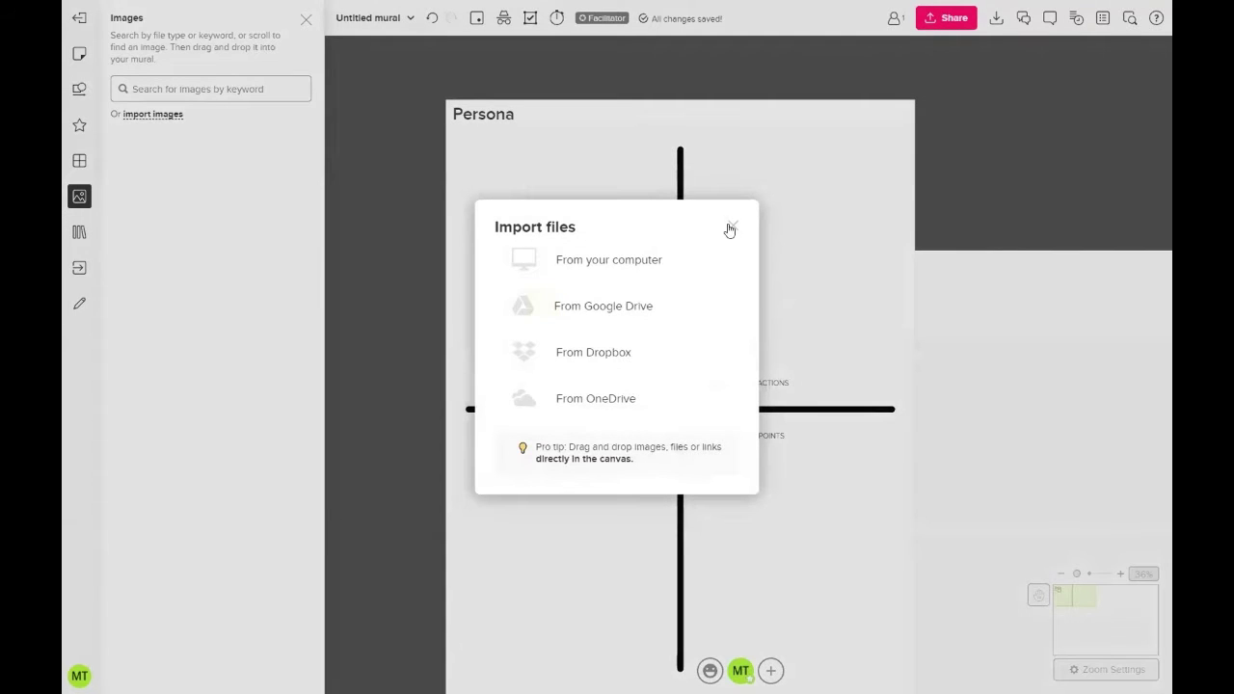
left_click(731, 229)
Step: Search the image library for "frau" and look through the pictures
left_click(217, 91)
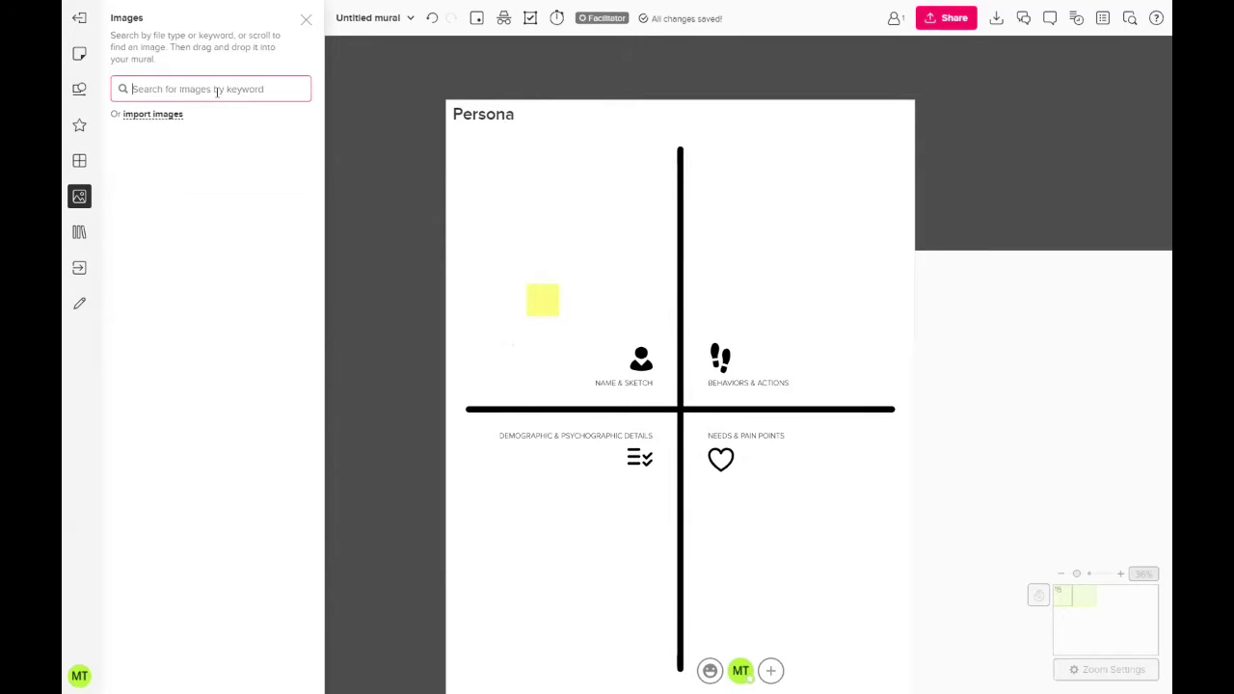
type("frau")
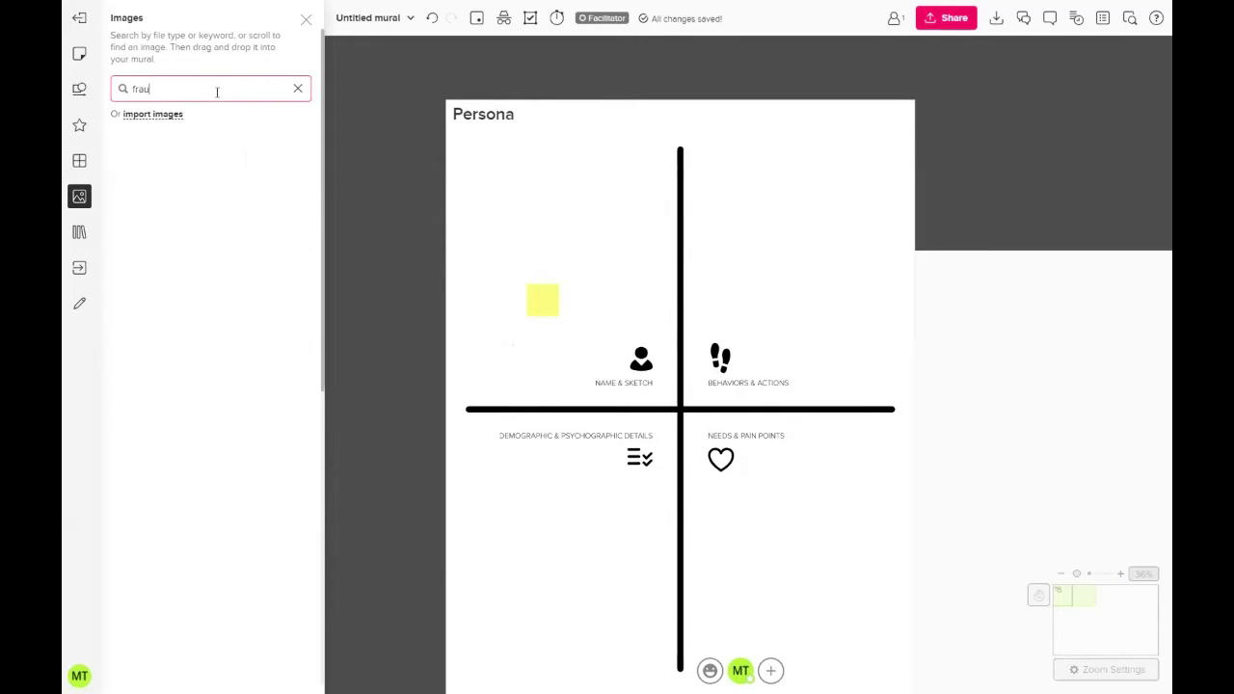
mouse_move(204, 377)
scroll(204, 372, "down", 1)
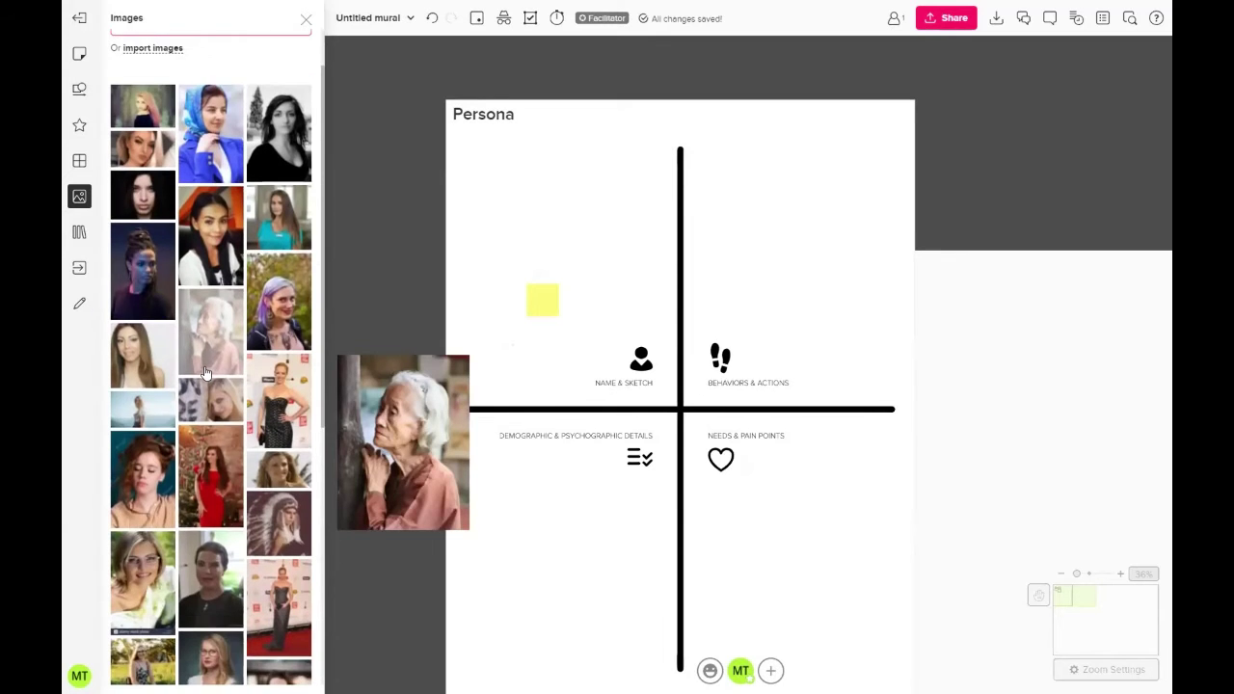
scroll(204, 372, "down", 1)
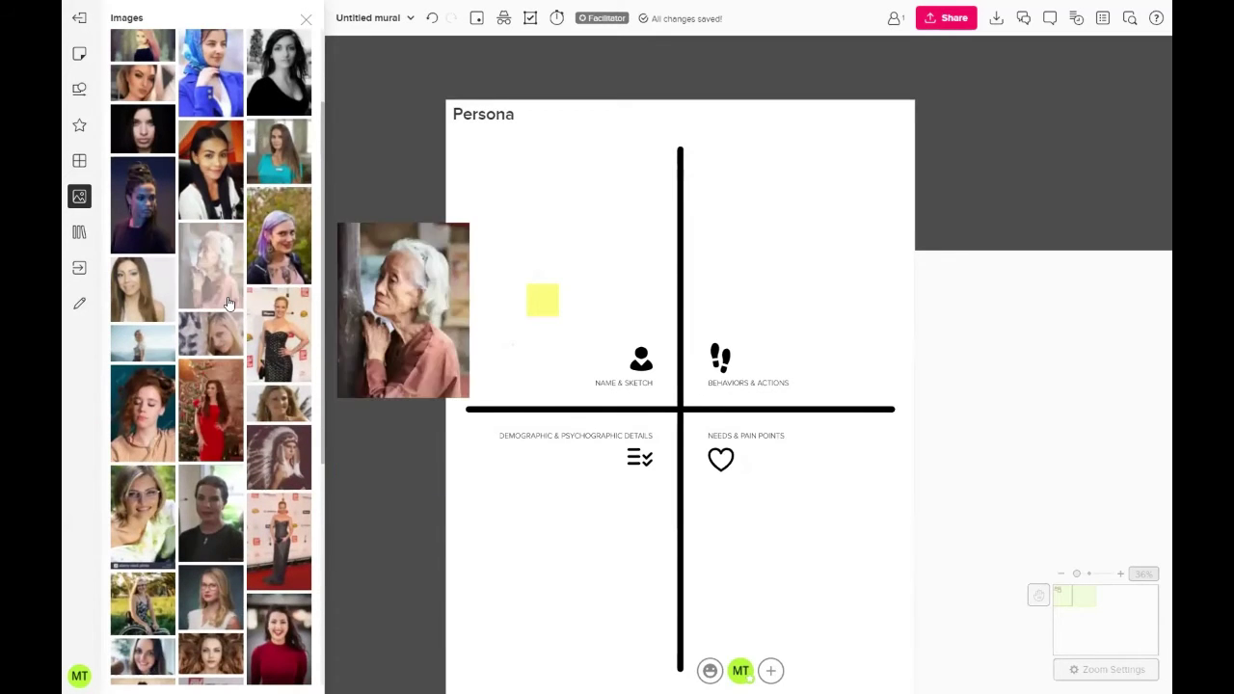
scroll(229, 304, "up", 3)
Step: Place the saved Header banner from the content library across the Persona framework
left_click(79, 231)
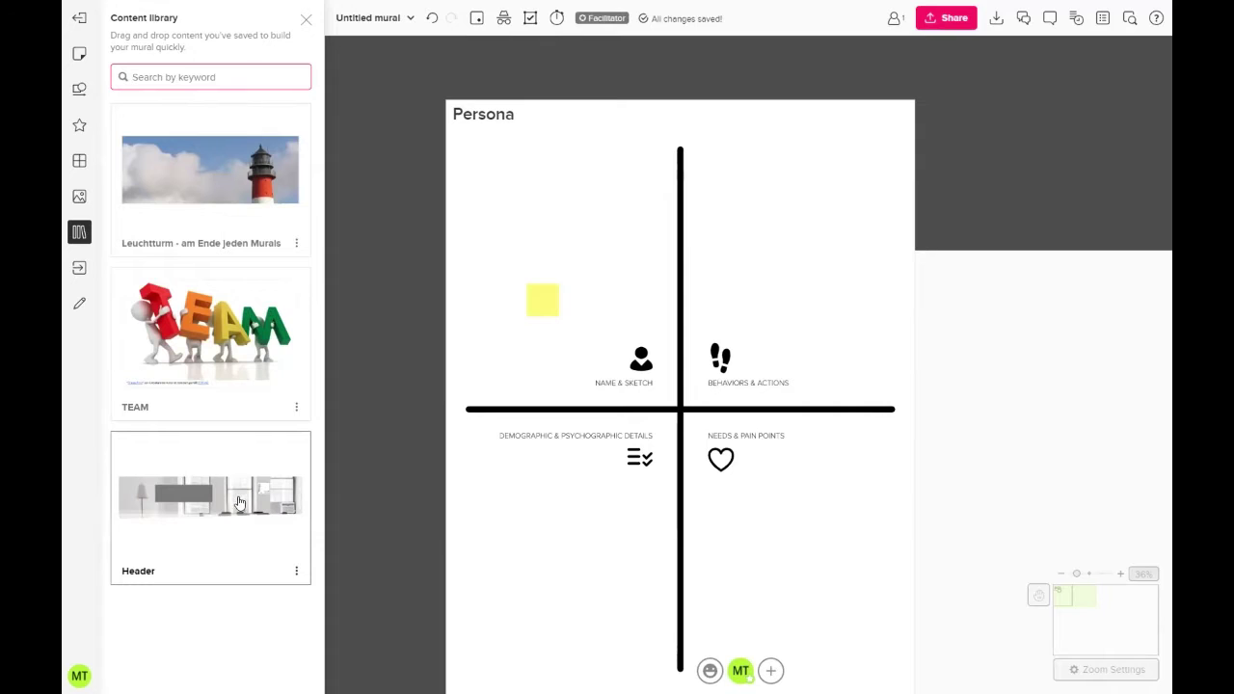
left_click_drag(197, 501, 454, 405)
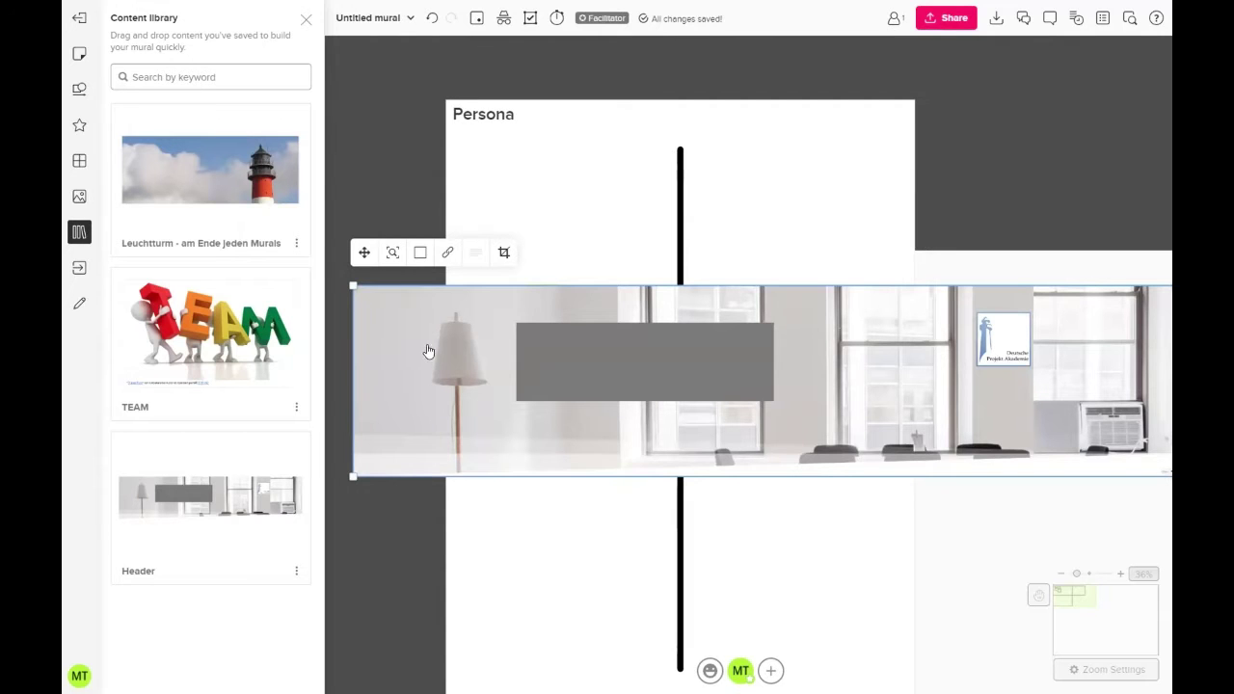
Step: View the options for importing files and dismiss them
left_click(79, 268)
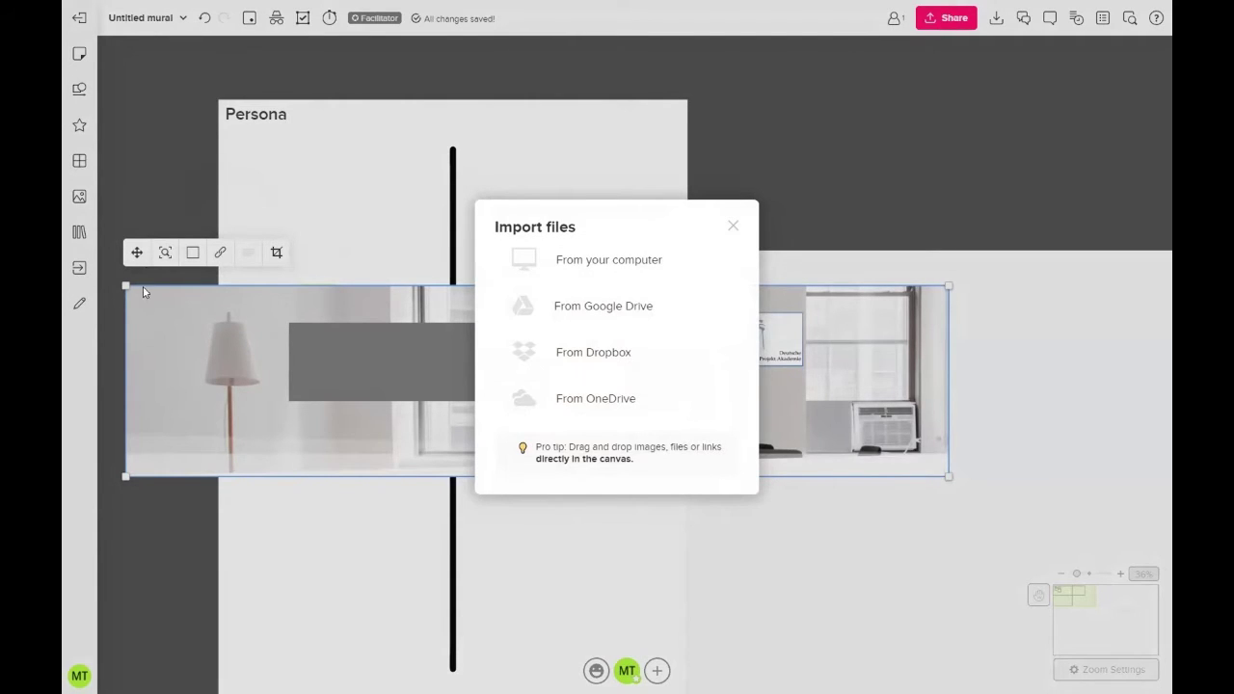
left_click(732, 226)
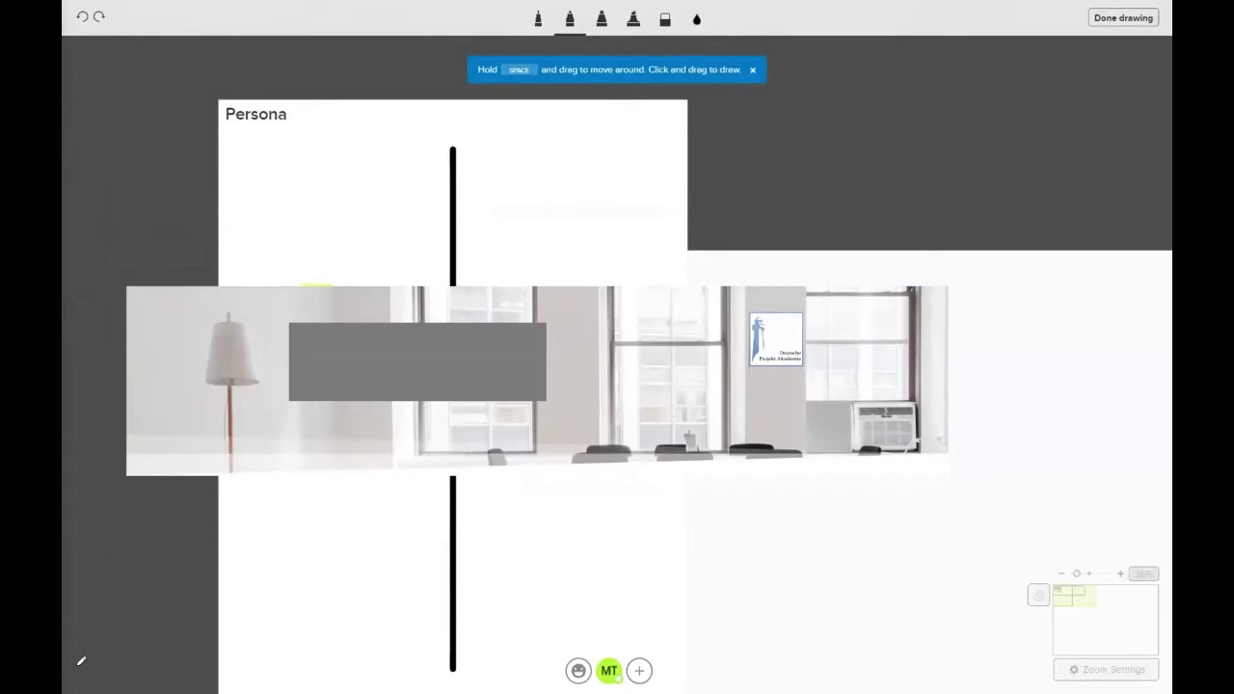
Step: Sketch a freehand line across the lower part of the Persona framework and undo it
left_click_drag(77, 666, 106, 658)
mouse_move(239, 589)
left_mouse_down()
mouse_move(347, 559)
mouse_move(589, 556)
mouse_move(622, 578)
mouse_move(617, 567)
left_mouse_up()
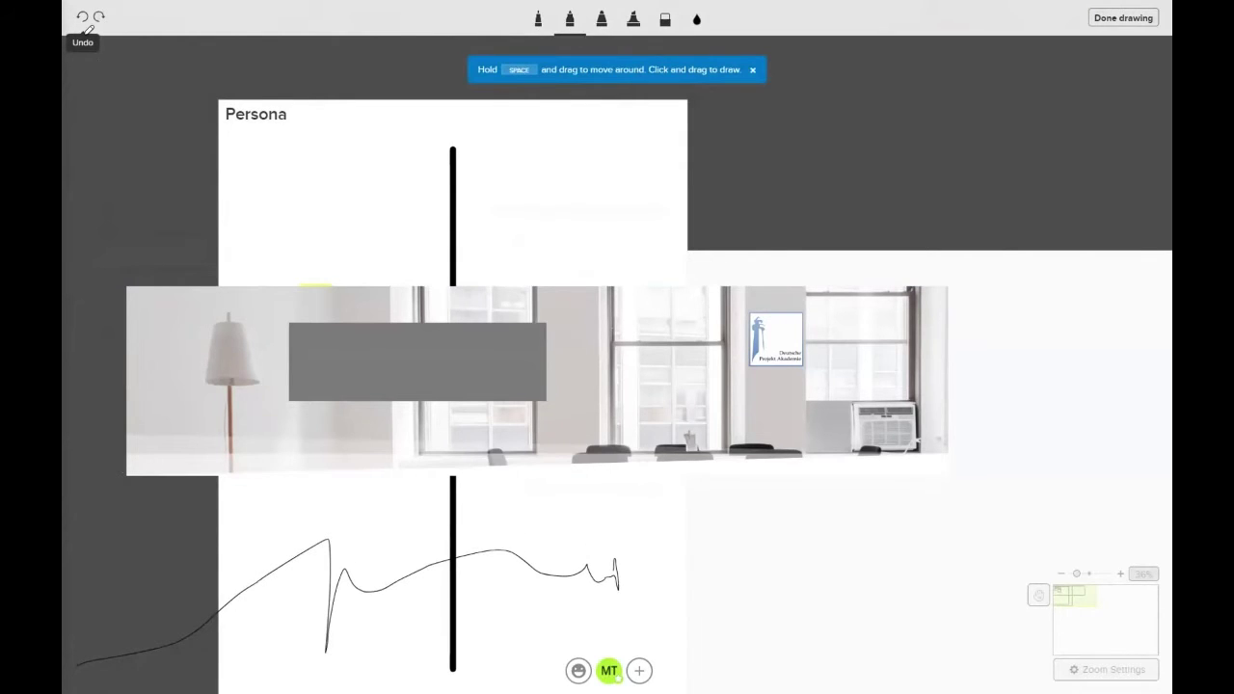
left_click(83, 18)
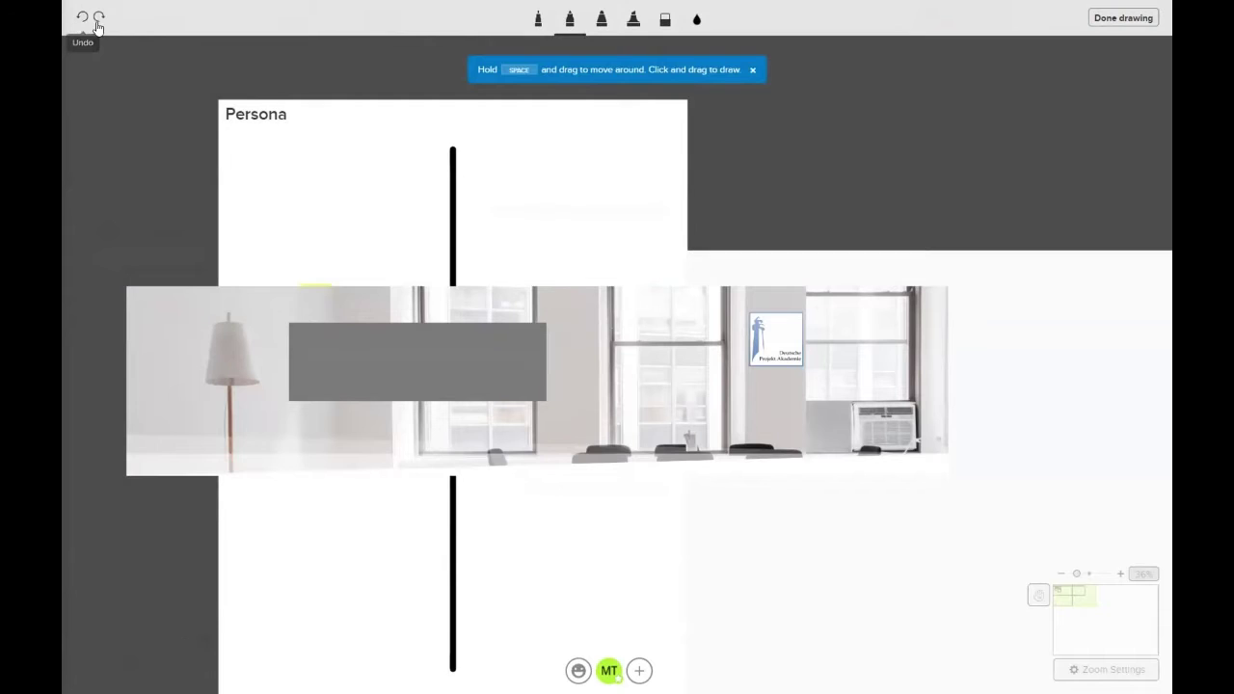
left_click(97, 21)
left_click(82, 18)
Step: Draw a small highlighter squiggle in the Needs & Pain Points quadrant and finish drawing
left_click(633, 19)
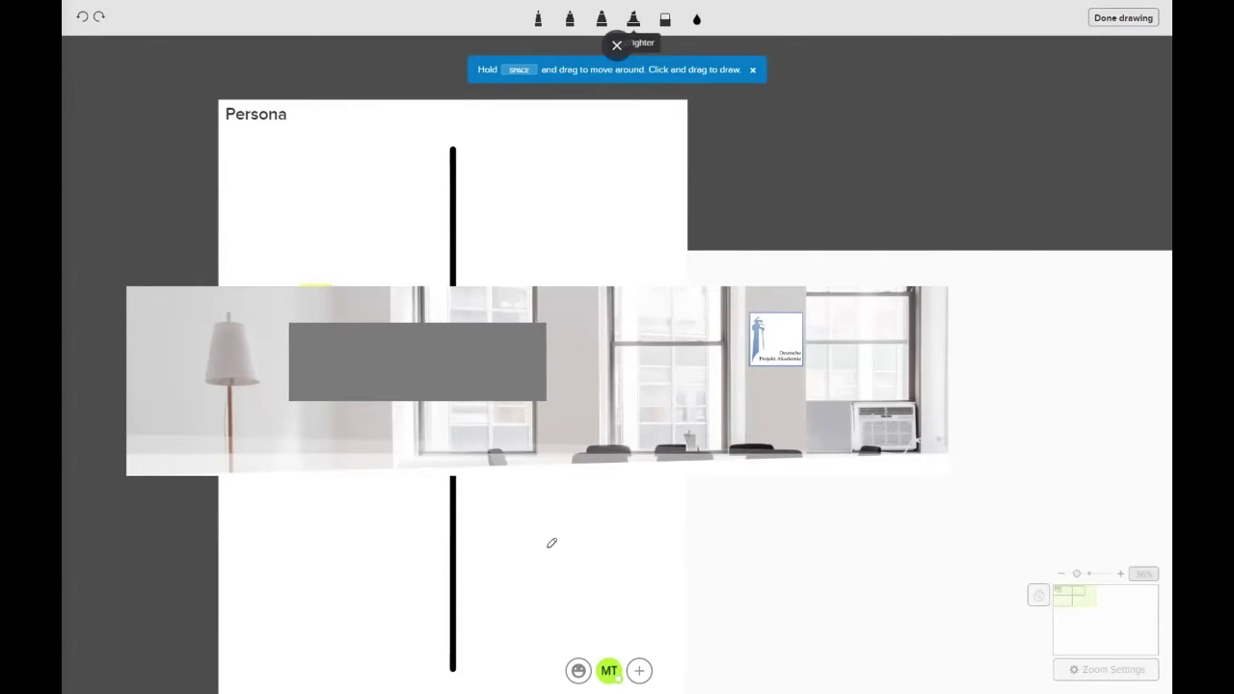
left_click_drag(546, 551, 600, 571)
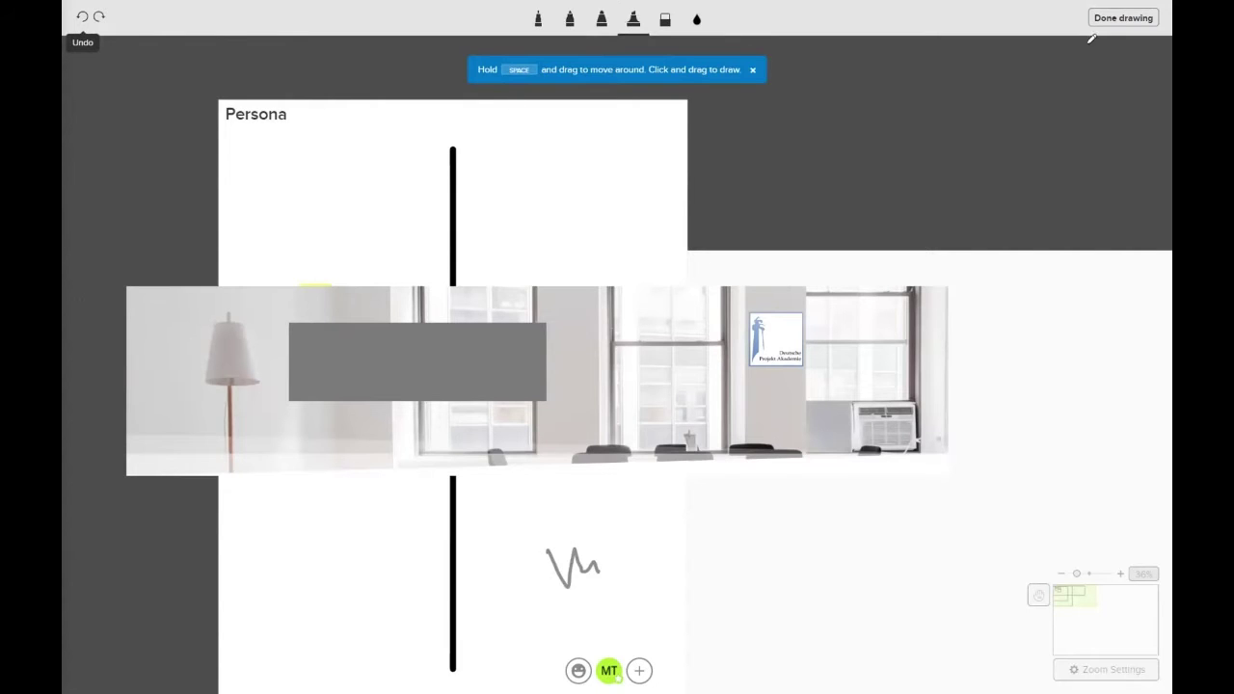
left_click(1118, 18)
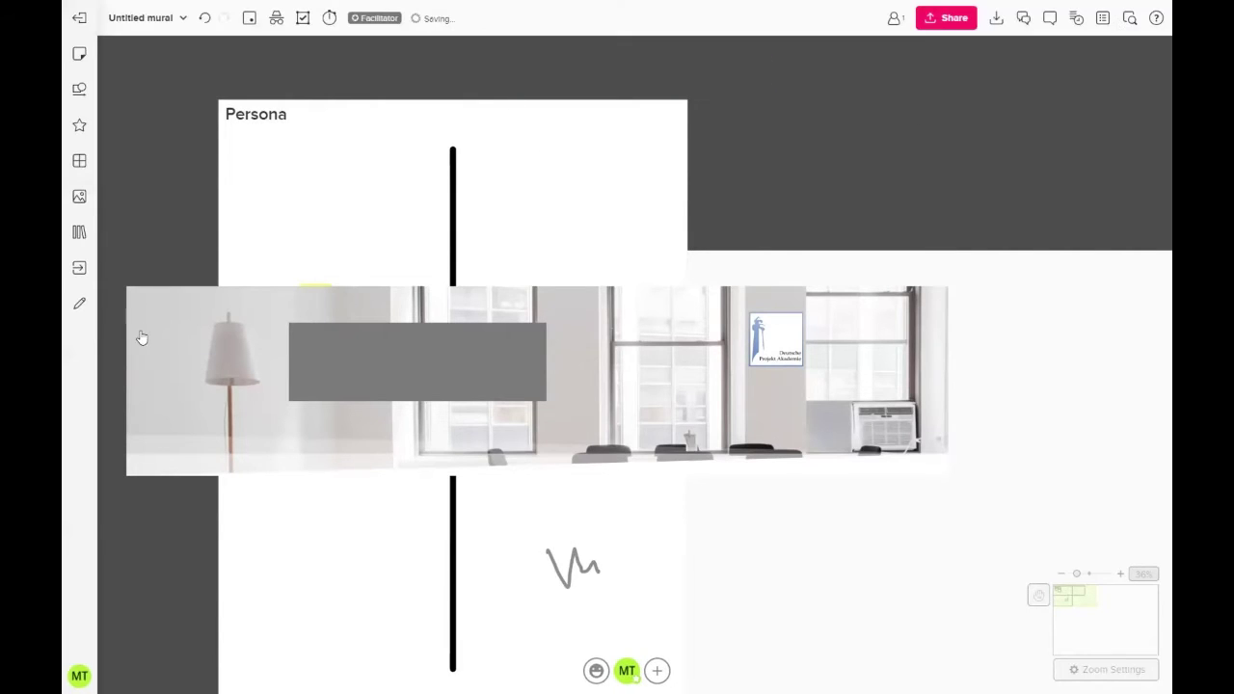
Step: Check the sources for importing files, the facilitator options and the reactions, and dismiss them
left_click(79, 269)
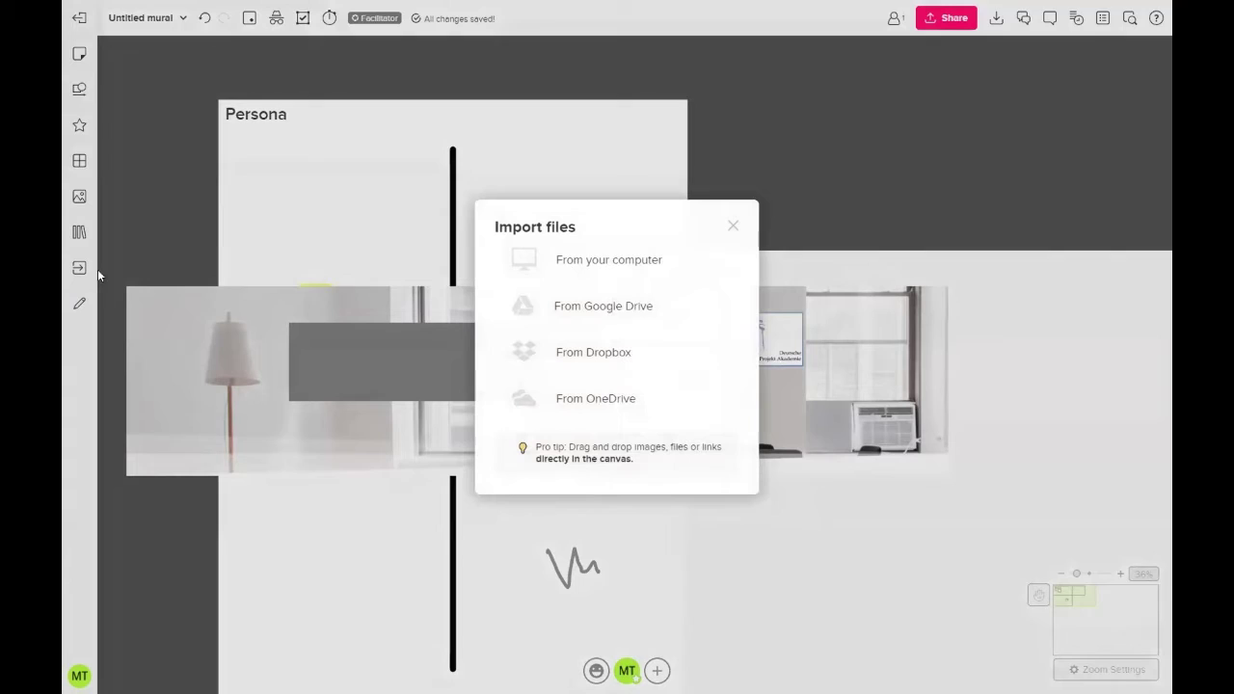
left_click(734, 228)
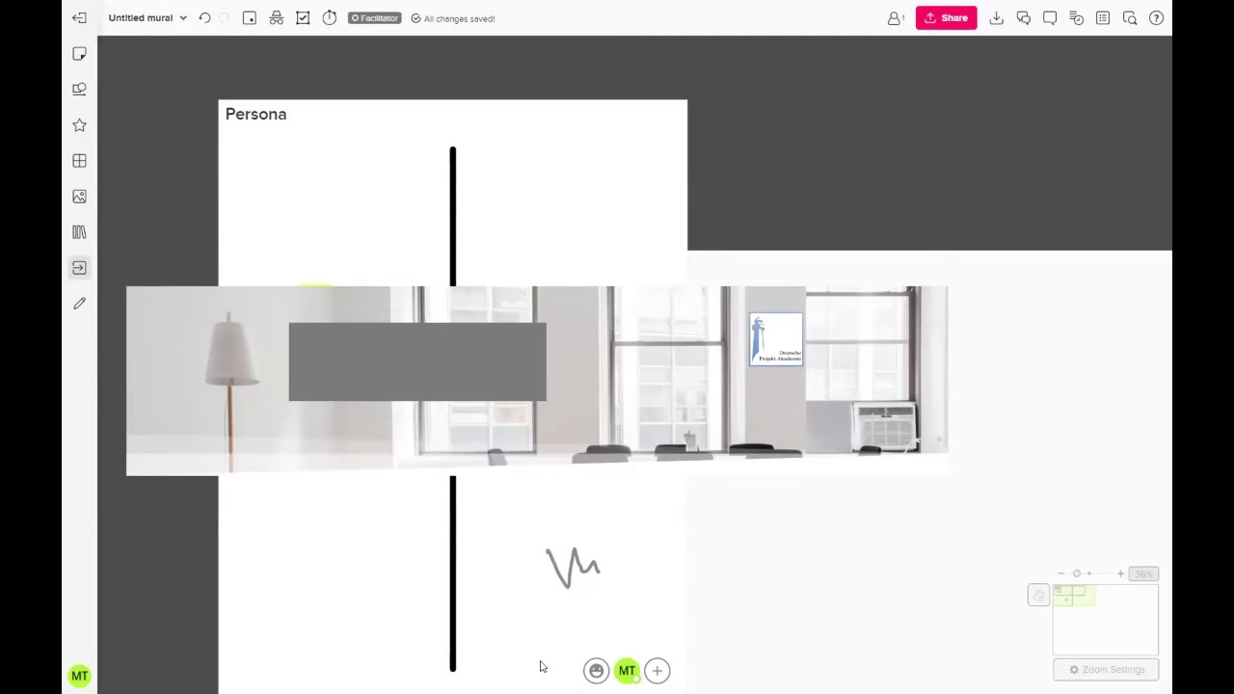
mouse_move(596, 670)
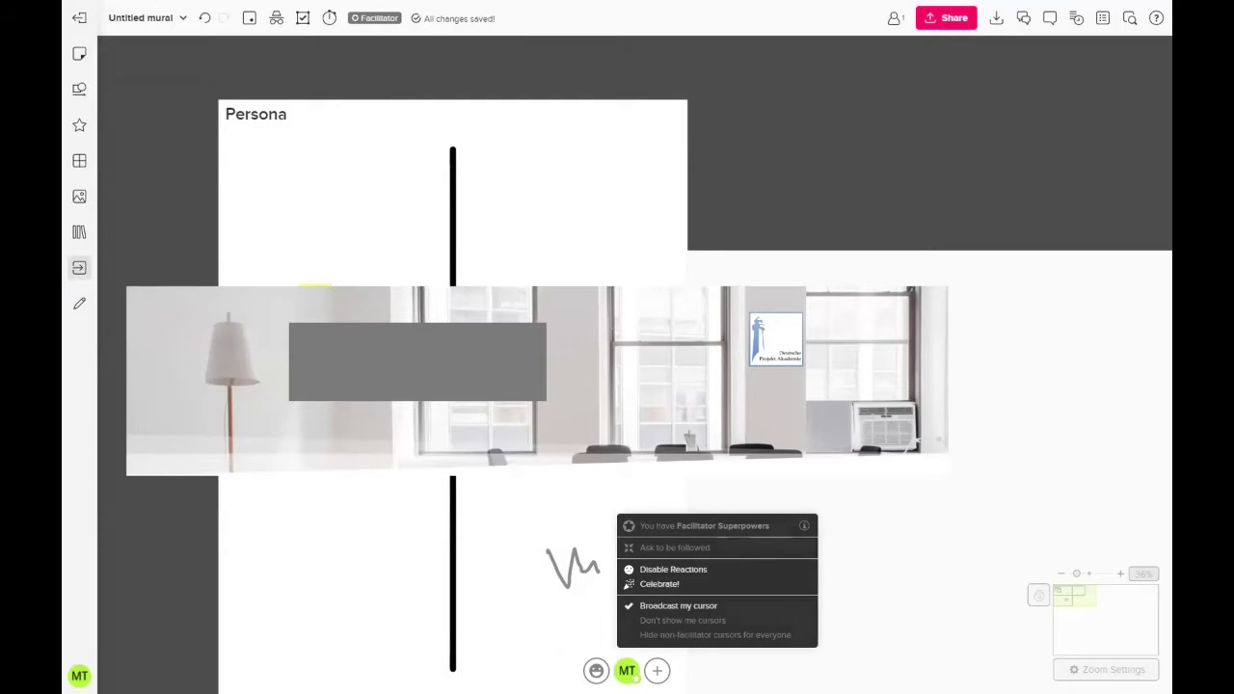
left_click(625, 665)
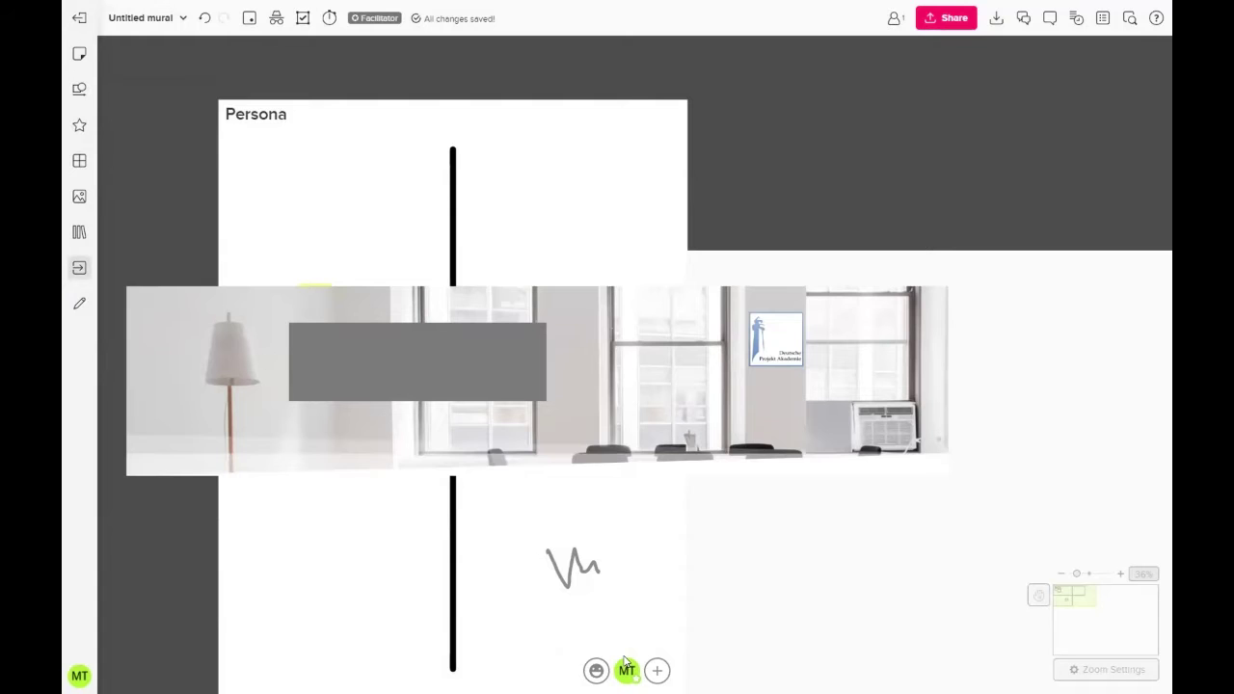
mouse_move(627, 670)
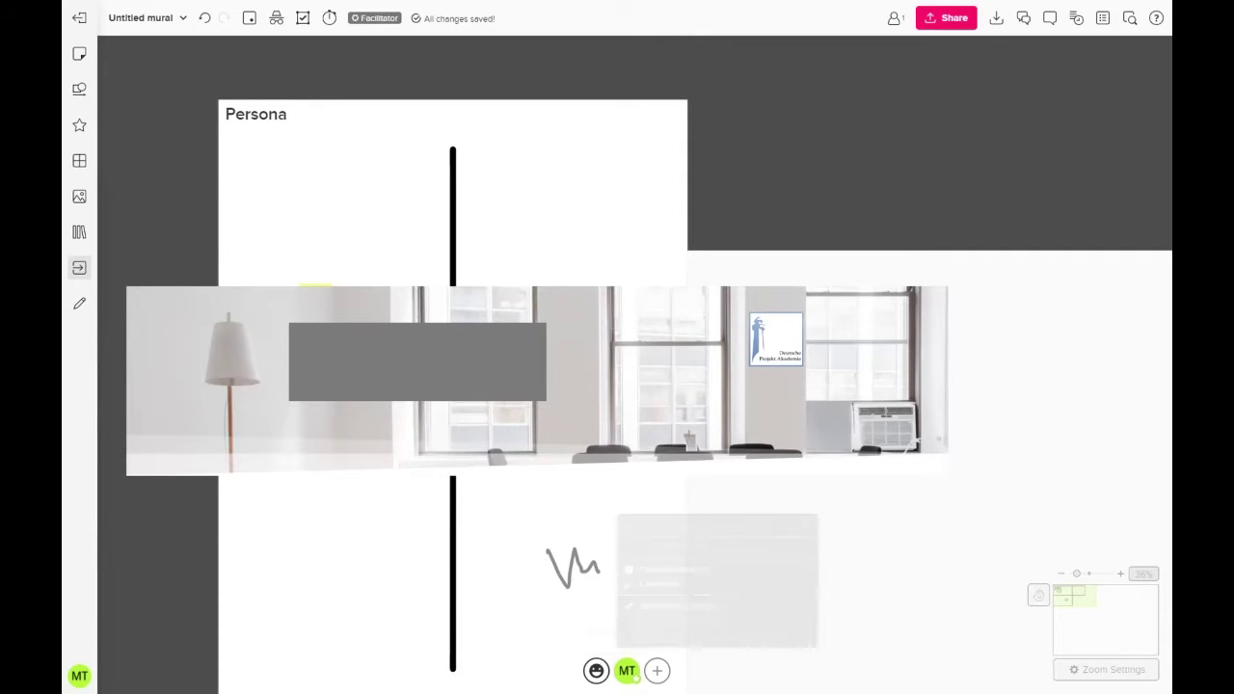
left_click(596, 670)
left_click(599, 644)
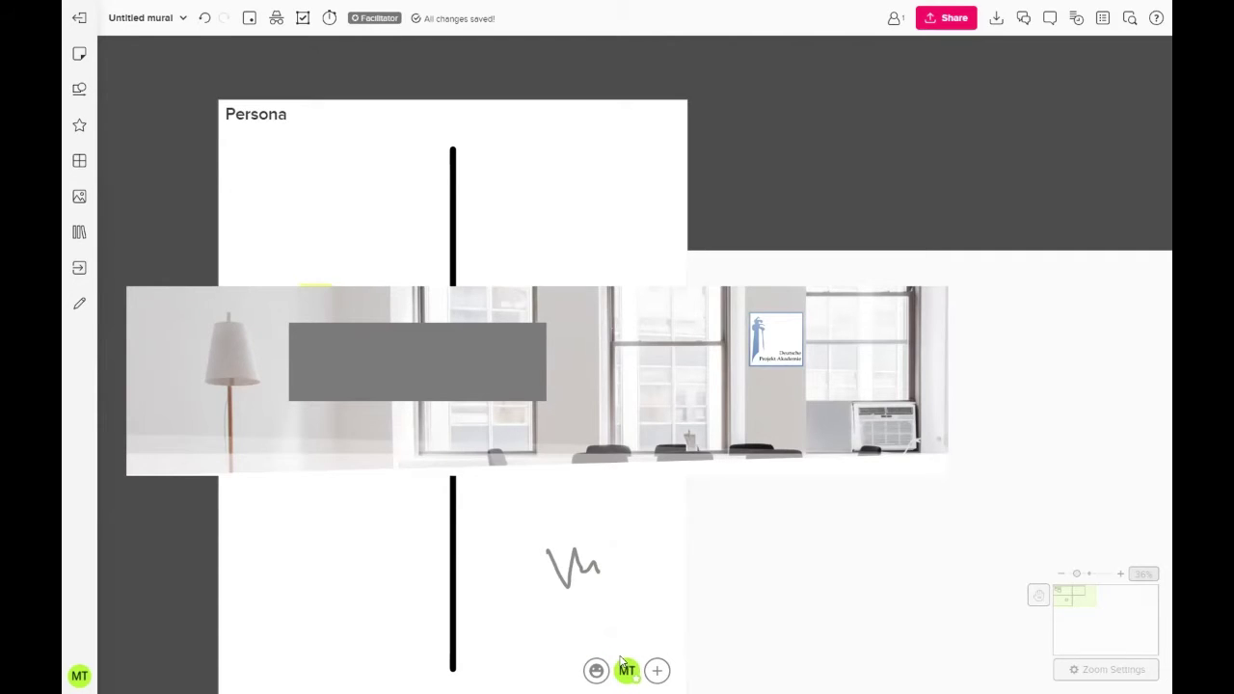
Step: Survey the mural from the Persona framework outward until nearly the whole canvas is in view at 15% zoom
left_click(1090, 623)
mouse_move(1090, 624)
left_mouse_down()
mouse_move(1067, 590)
mouse_move(1067, 609)
mouse_move(1063, 592)
mouse_move(1085, 611)
mouse_move(1067, 590)
left_mouse_up()
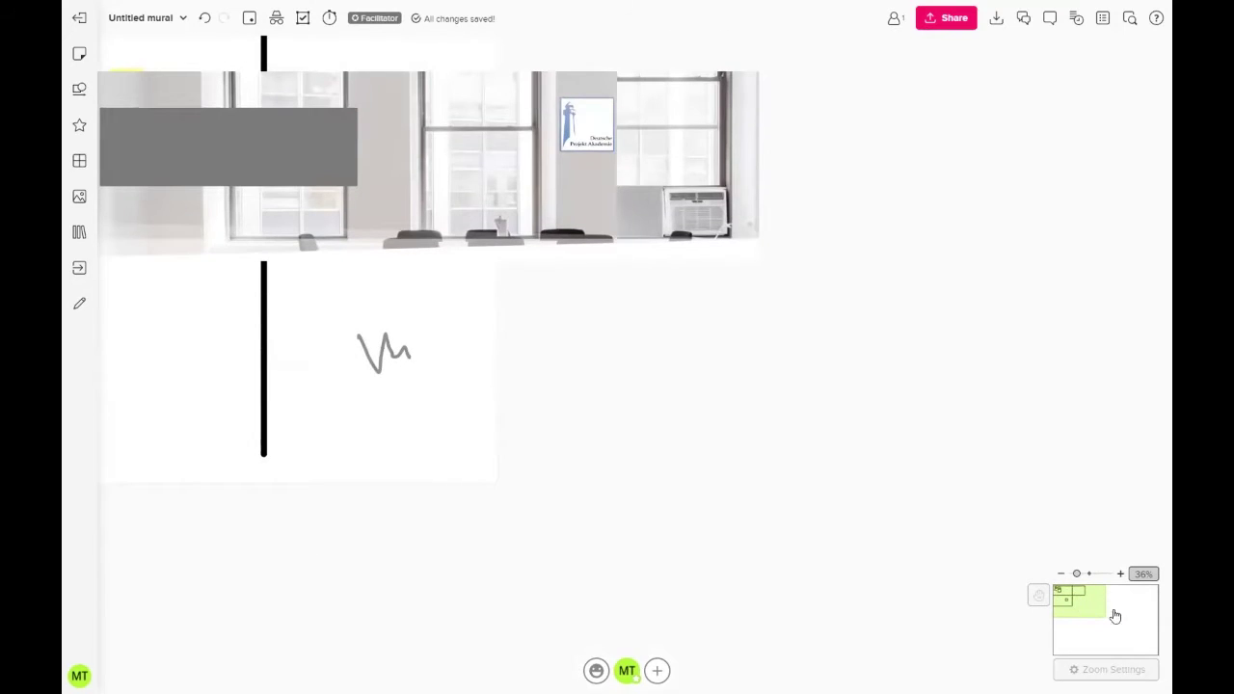
left_click(1060, 573)
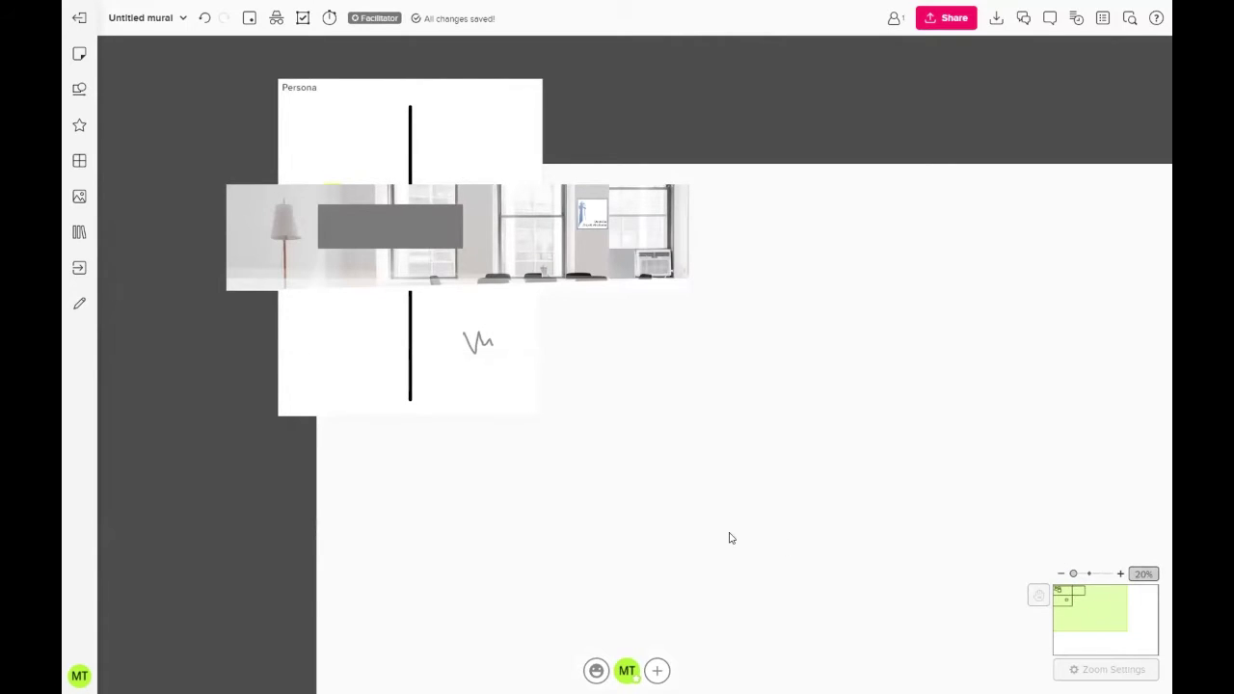
mouse_move(653, 512)
left_mouse_down()
mouse_move(691, 542)
mouse_move(628, 524)
left_mouse_up()
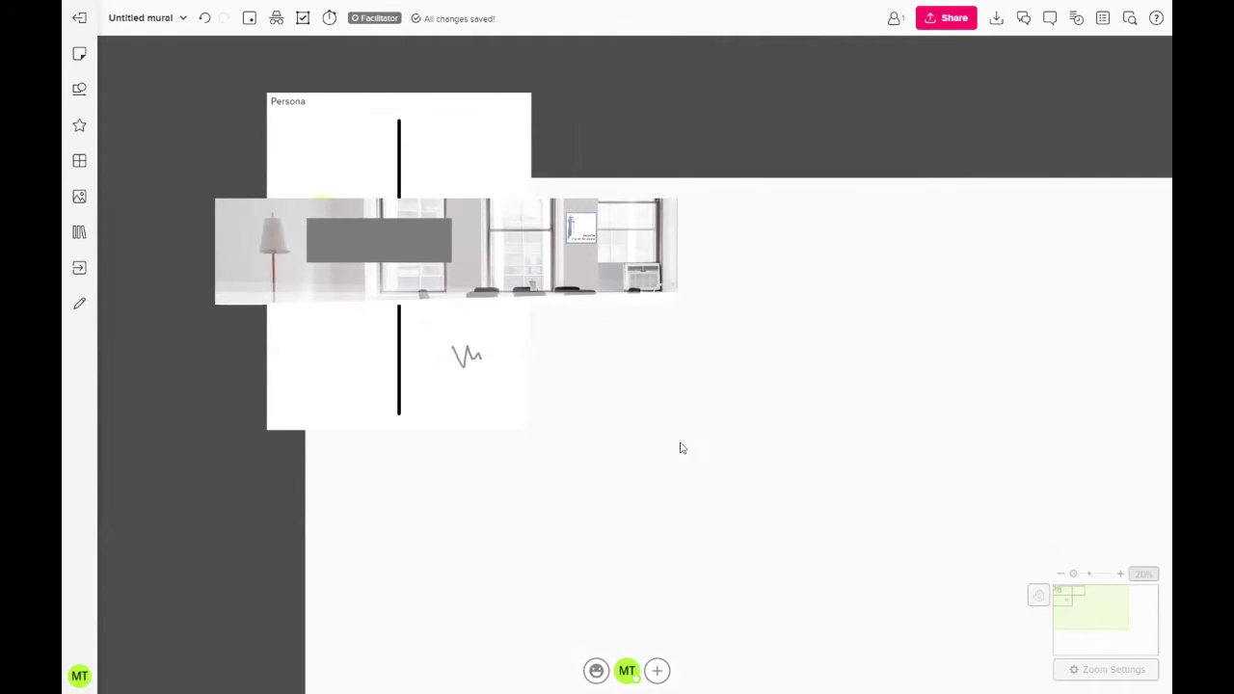
mouse_move(719, 467)
left_mouse_down()
mouse_move(655, 418)
mouse_move(607, 413)
mouse_move(620, 436)
mouse_move(645, 435)
mouse_move(581, 416)
mouse_move(598, 469)
mouse_move(663, 467)
mouse_move(636, 441)
mouse_move(596, 437)
left_mouse_up()
scroll(609, 438, "down", 1)
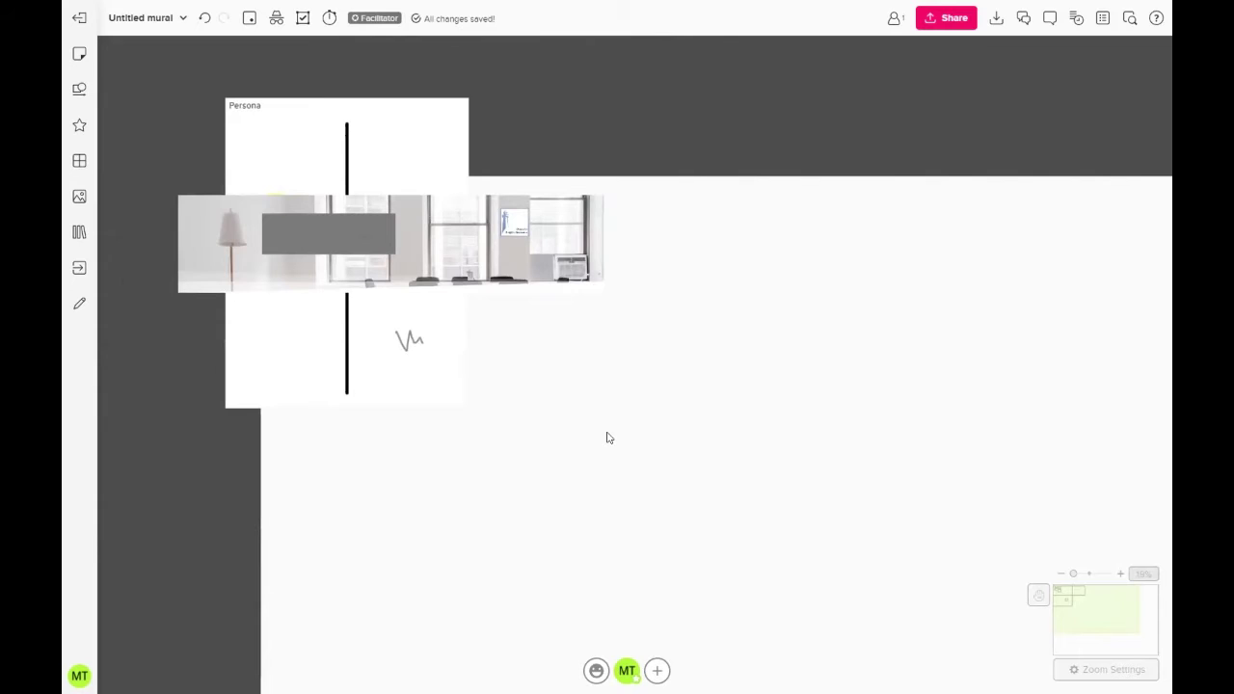
scroll(609, 439, "down", 1)
left_click_drag(740, 438, 598, 346)
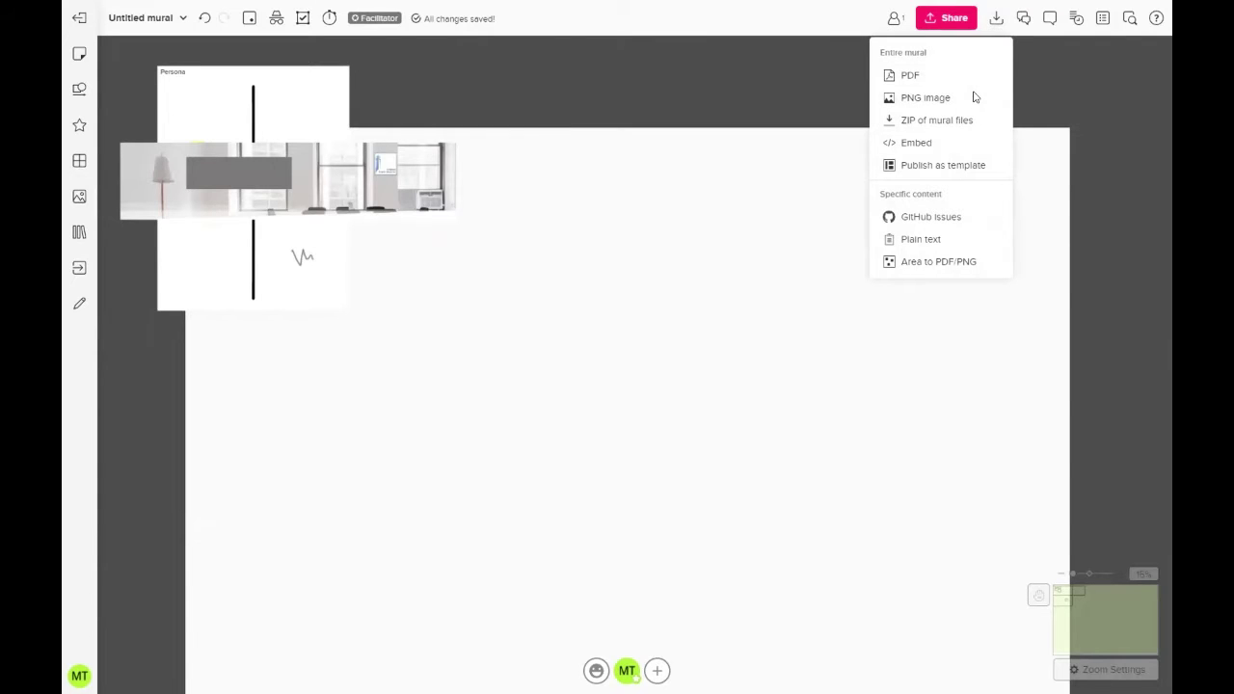
Step: Export the entire mural as a PNG image
left_click(918, 97)
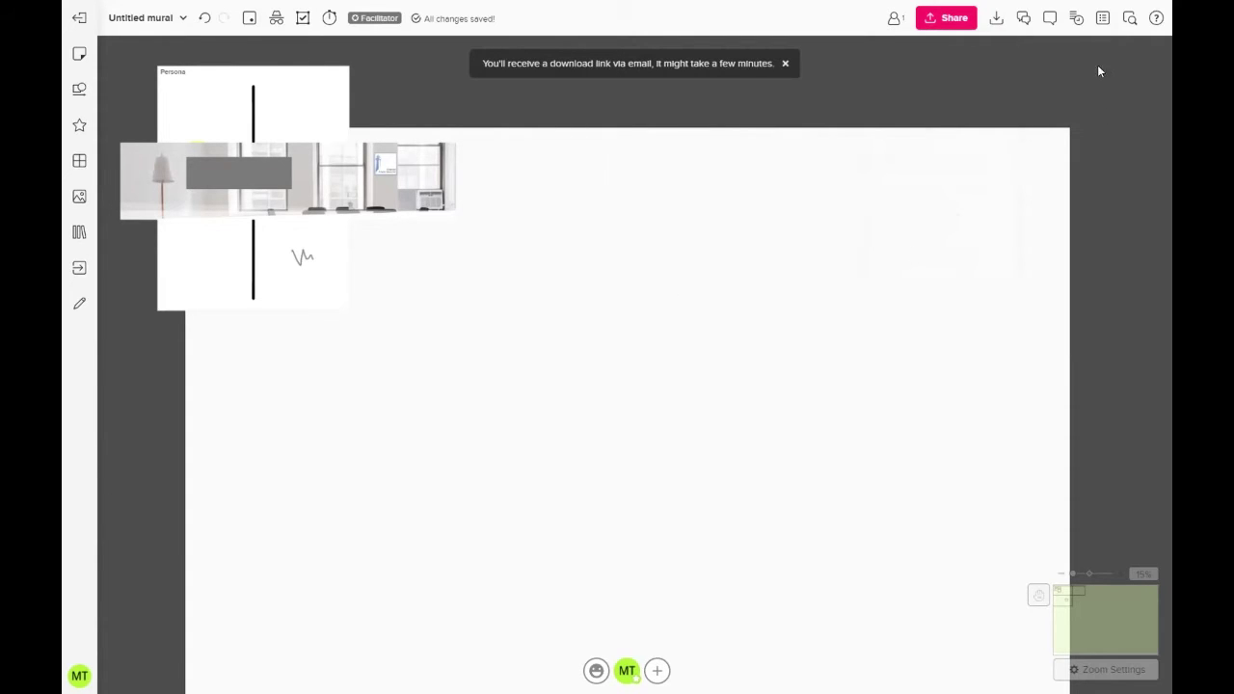
left_click(995, 17)
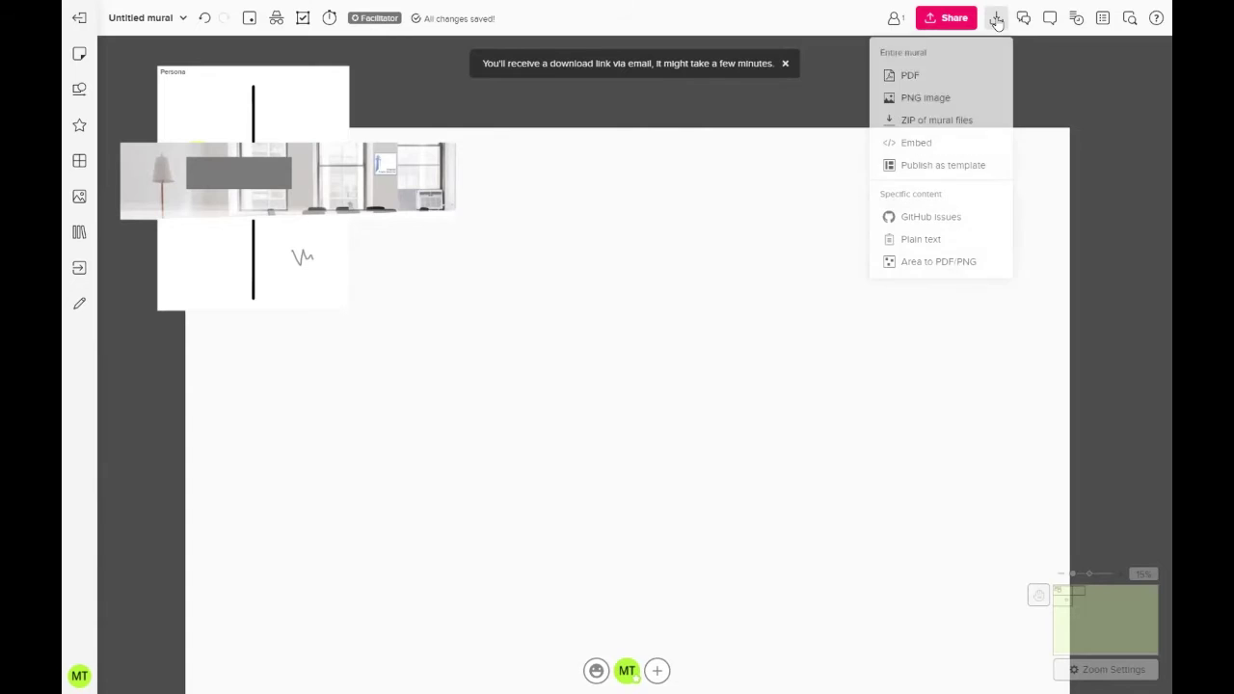
left_click(921, 98)
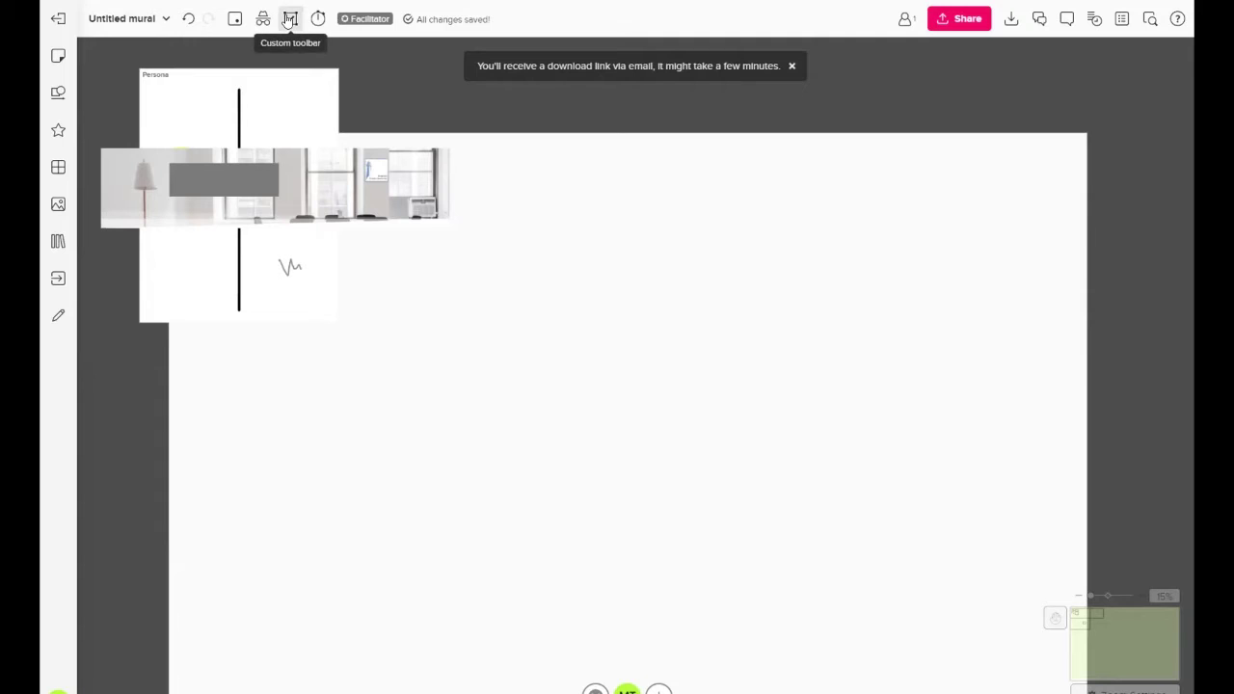
Step: View the management options for the untitled mural and dismiss the download notice
left_click(167, 22)
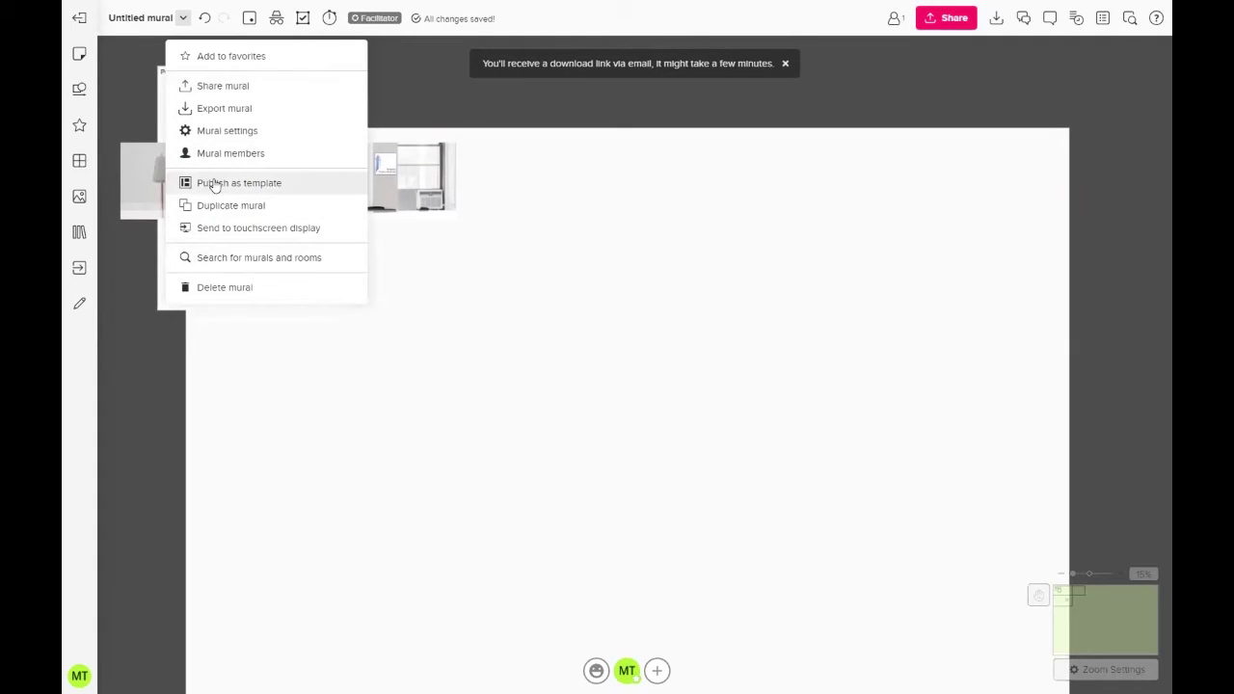
left_click(135, 55)
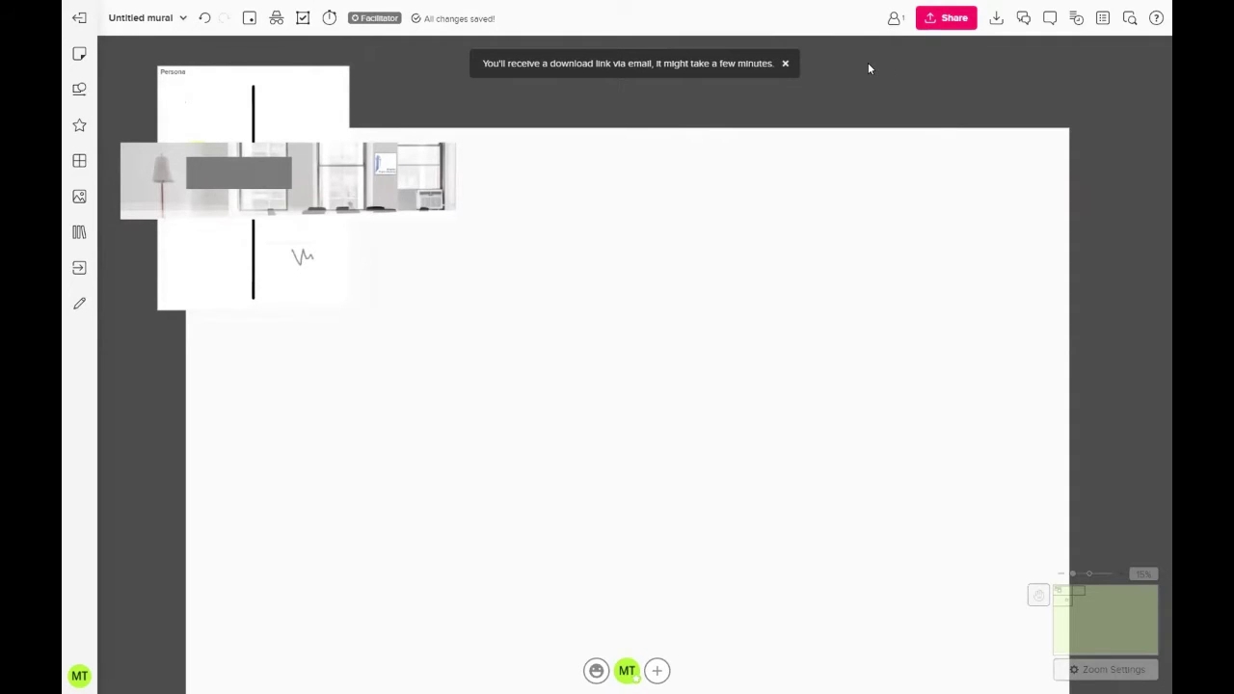
left_click(785, 63)
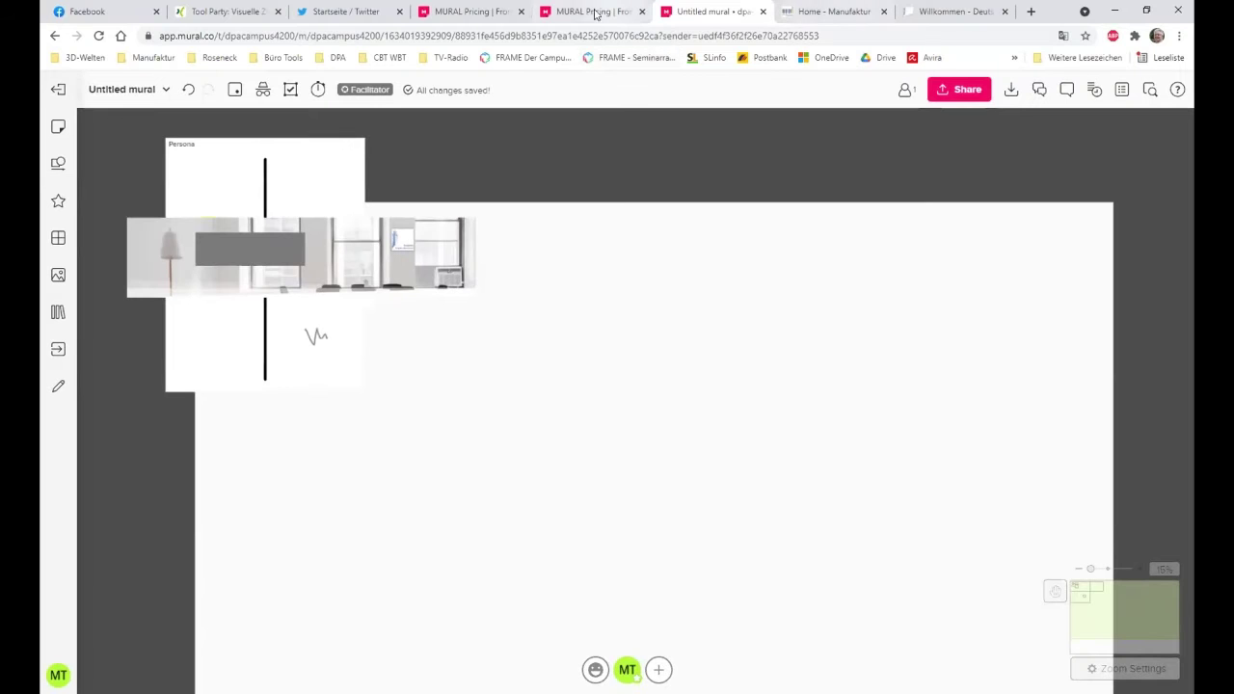
Step: Open the Murals overview at app.mural.co/t/dpacampus4200 in a new browser tab and display it full screen
left_click(1029, 11)
type("mural.co")
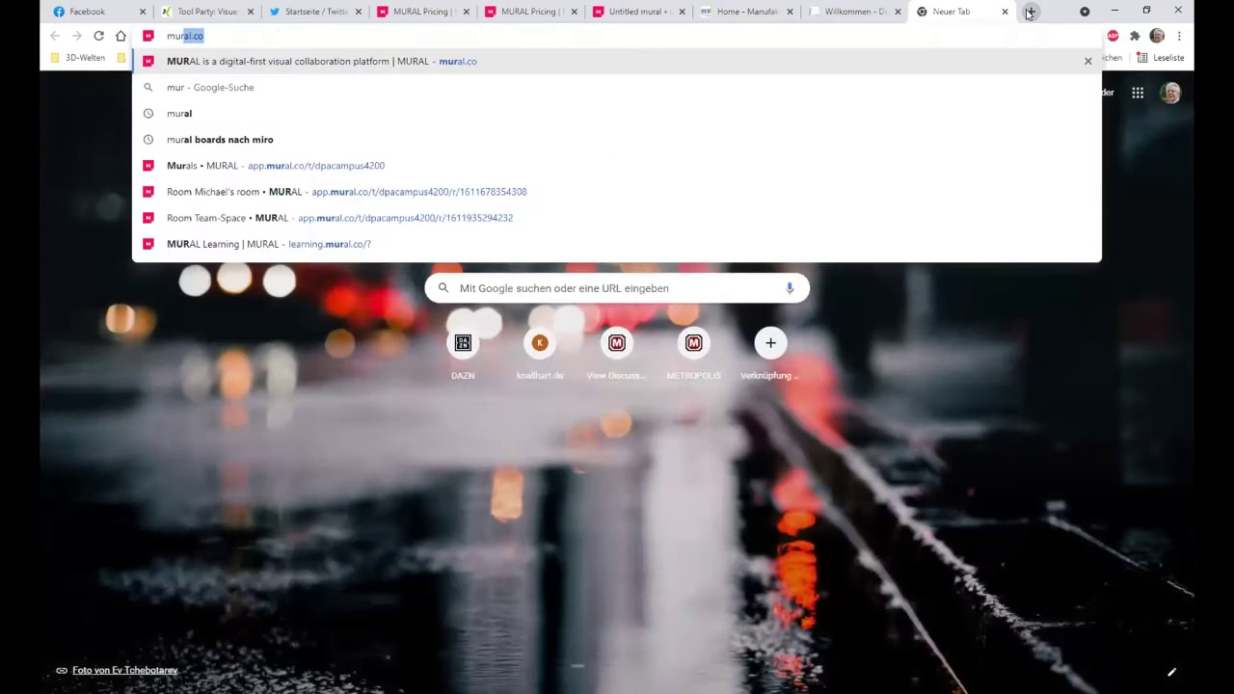
key("Down")
key("Down")
key("Down")
key("Down")
key("Down")
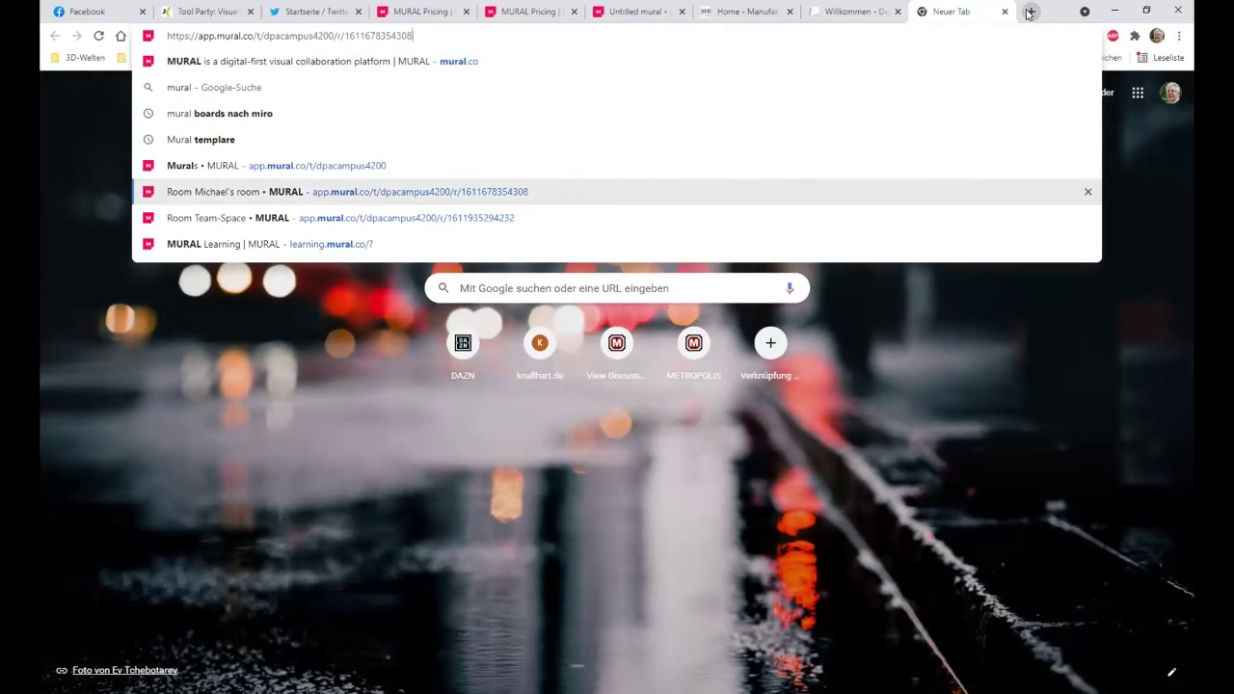
key("Up")
key("Return")
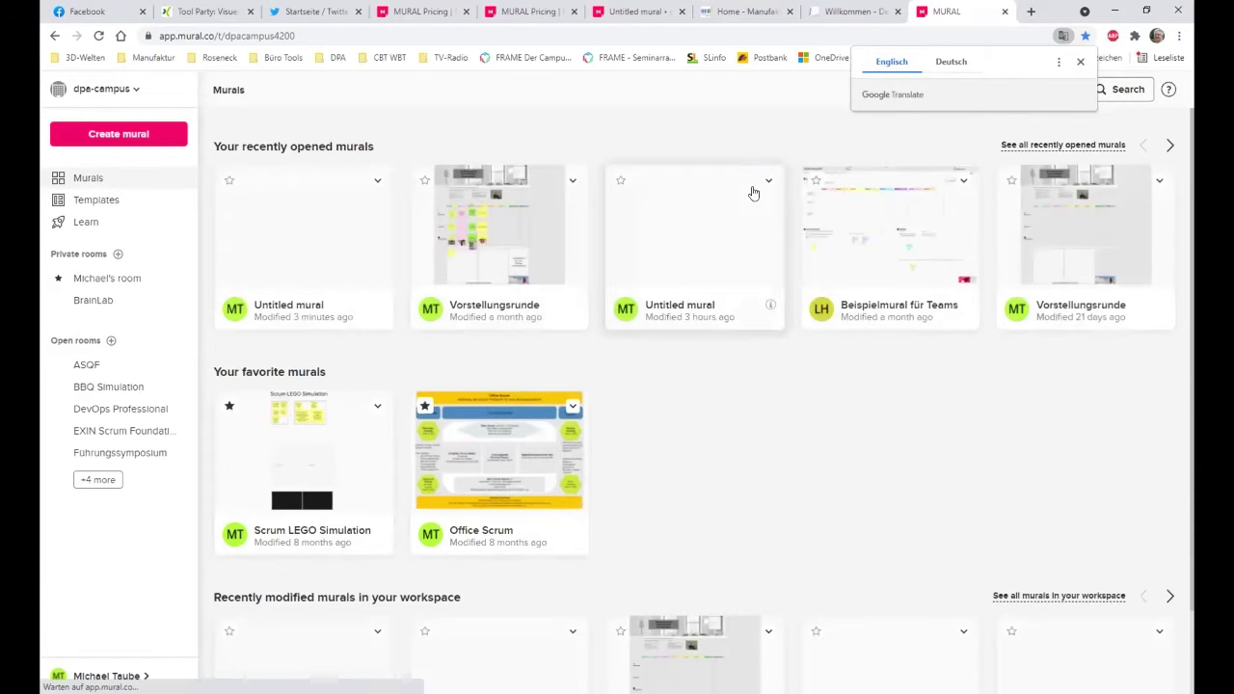
key("F11")
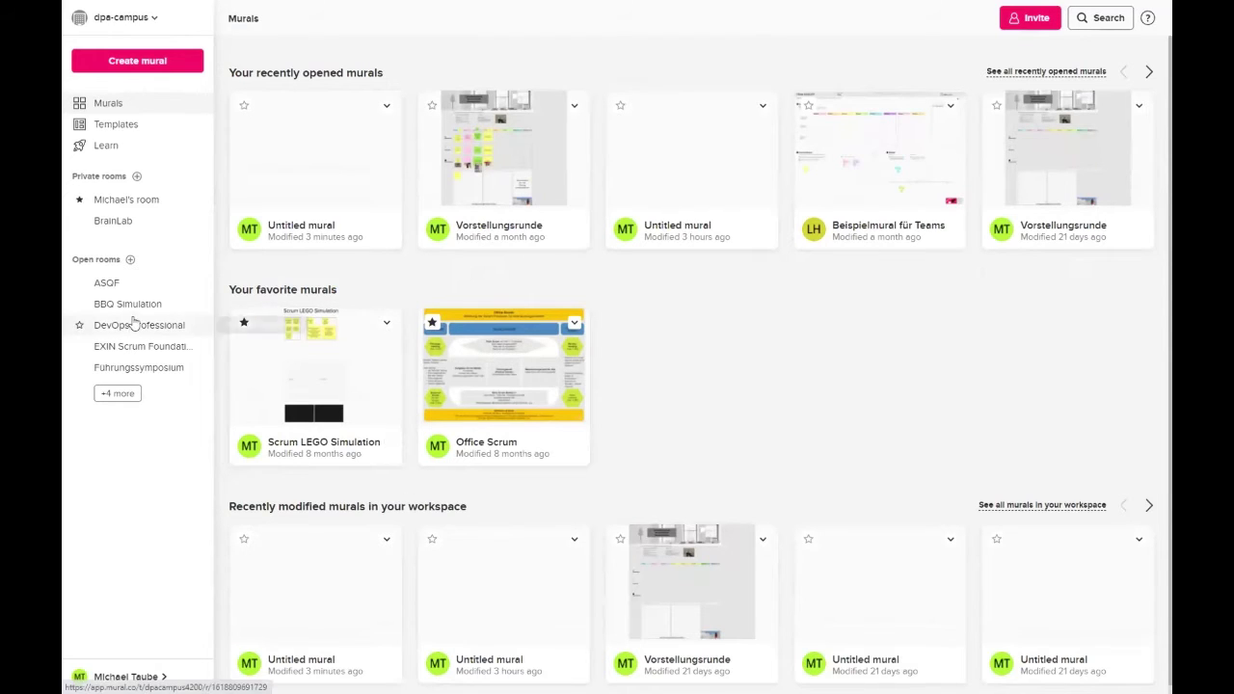
Step: Expand the complete list of open rooms and open the Team-Space room
left_click(116, 395)
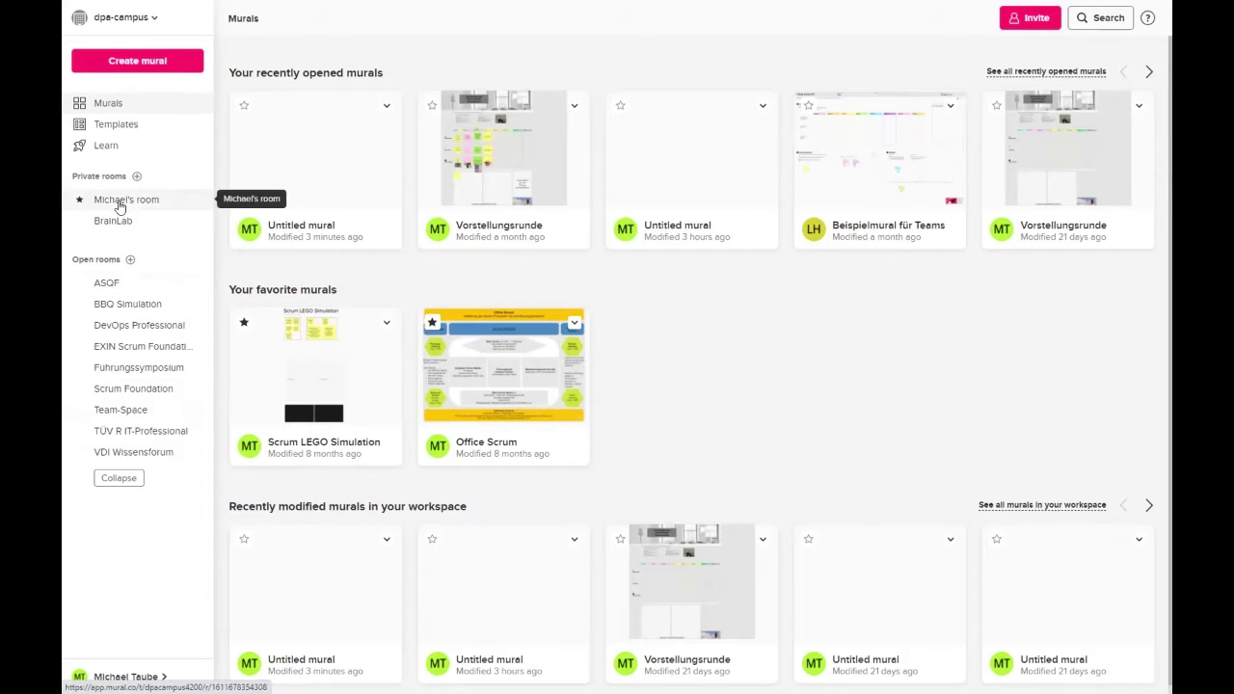
left_click(126, 412)
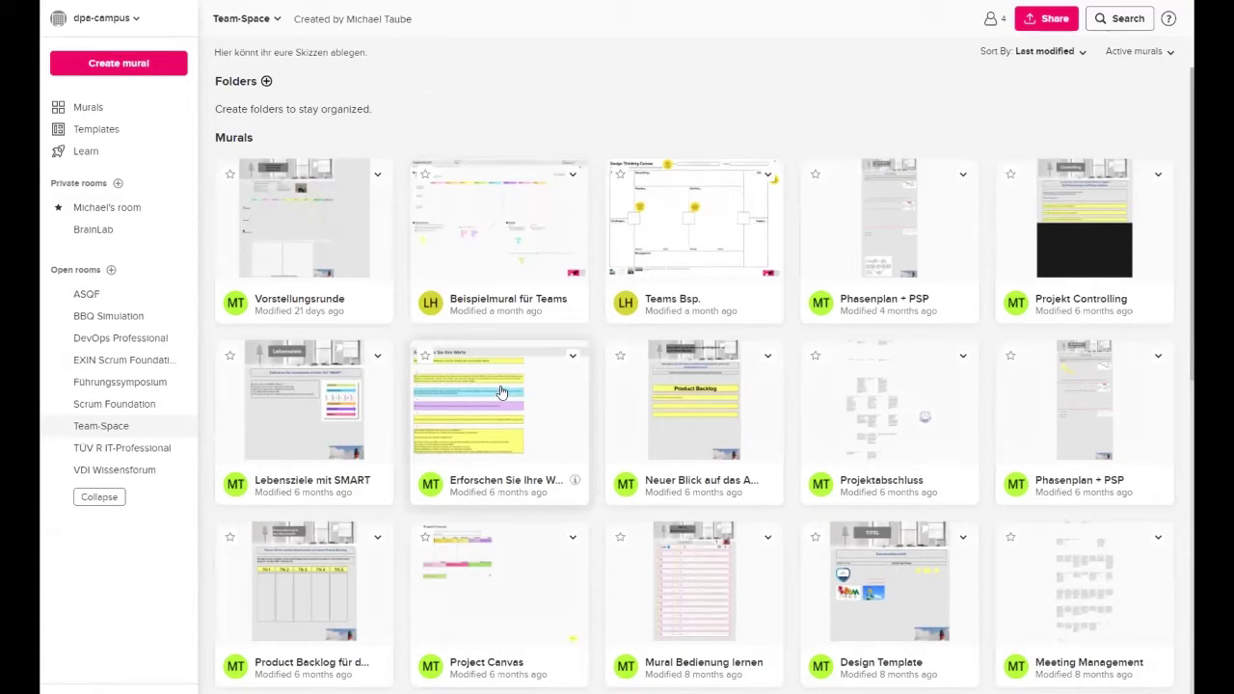
Step: Look through the collection of murals stored in the Team-Space room and return to its beginning
scroll(501, 392, "down", 1)
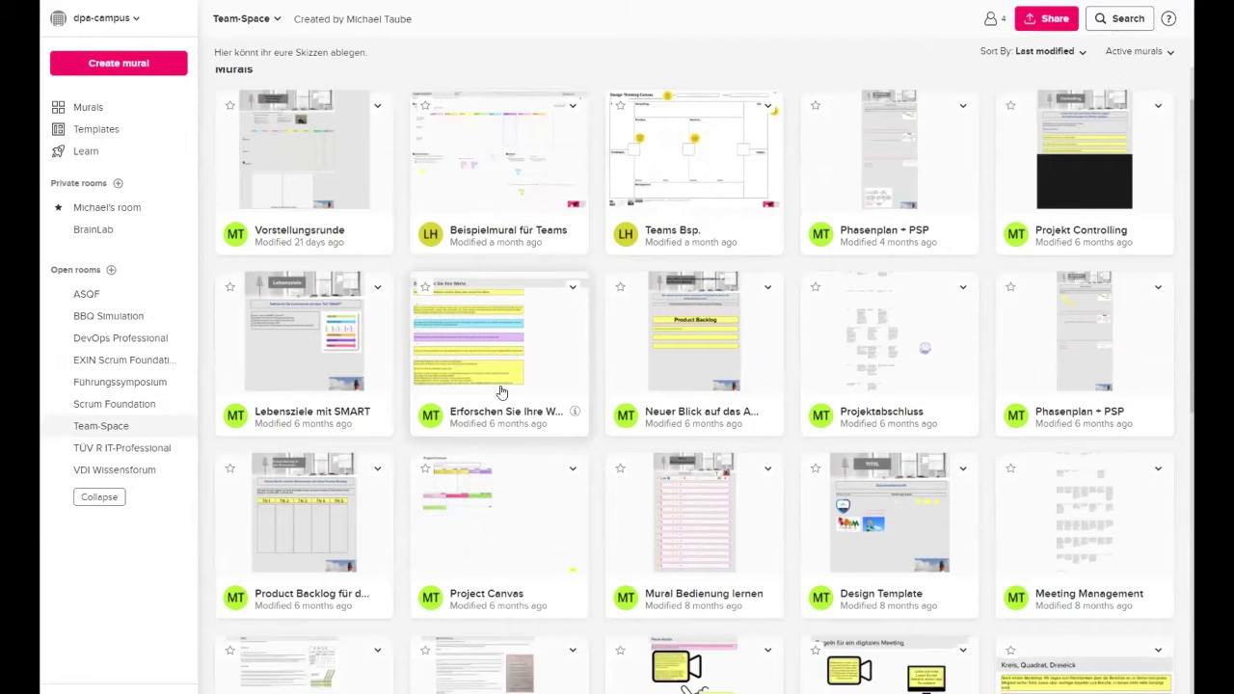
scroll(517, 391, "down", 1)
scroll(517, 390, "down", 3)
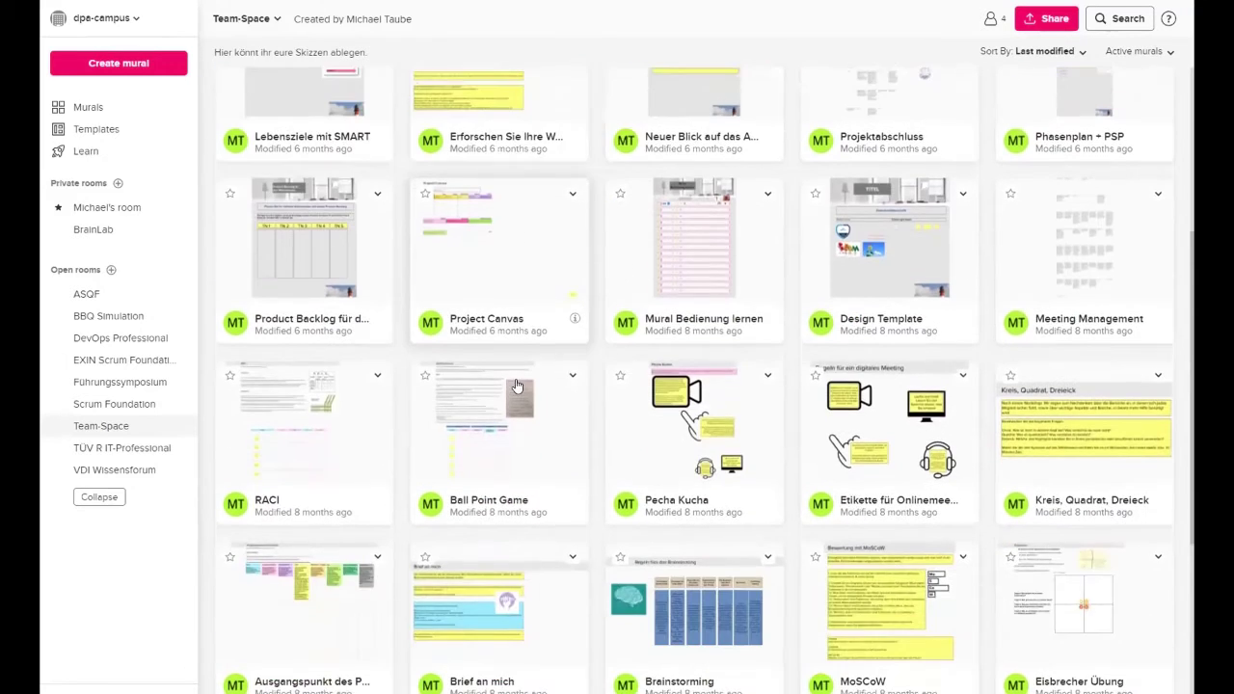
scroll(517, 385, "down", 5)
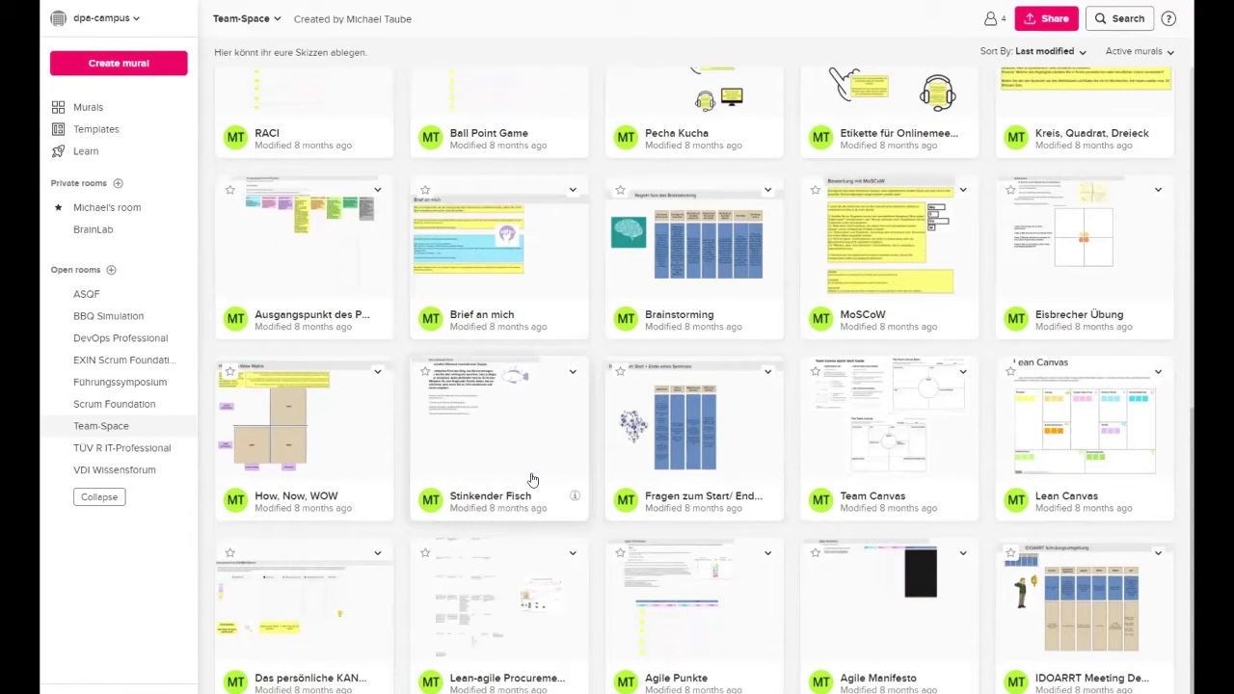
scroll(516, 472, "up", 3)
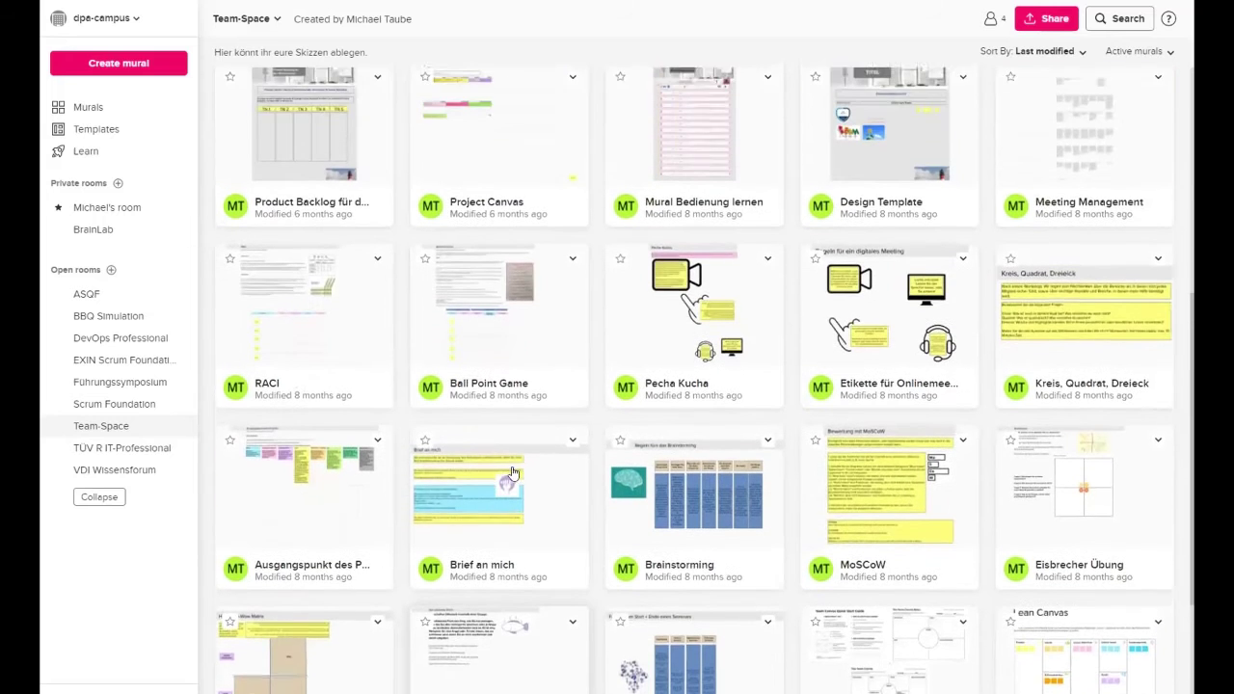
scroll(512, 472, "up", 3)
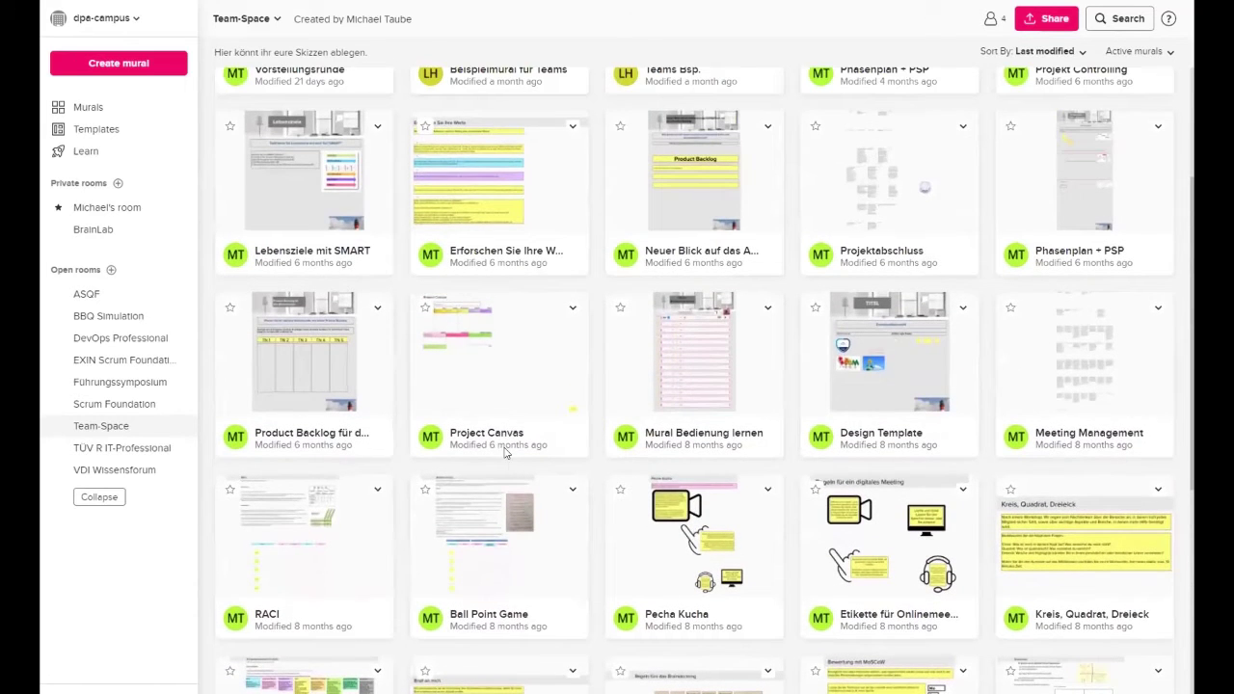
scroll(508, 465, "up", 3)
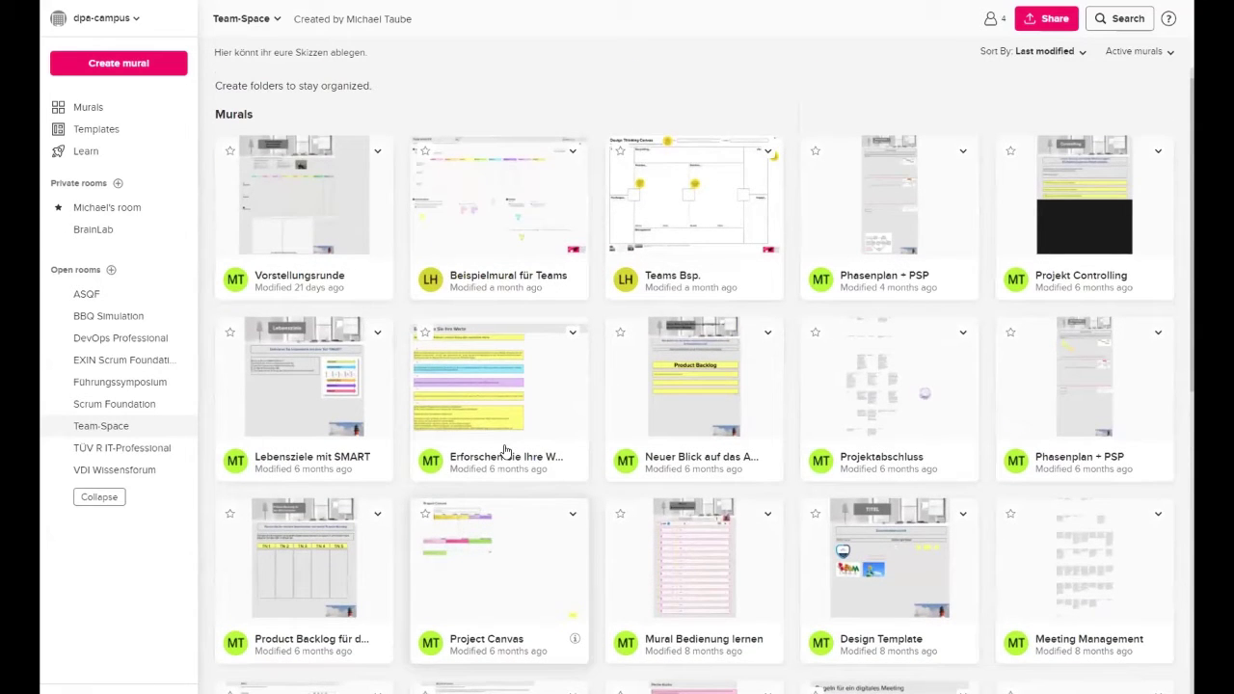
scroll(502, 446, "up", 1)
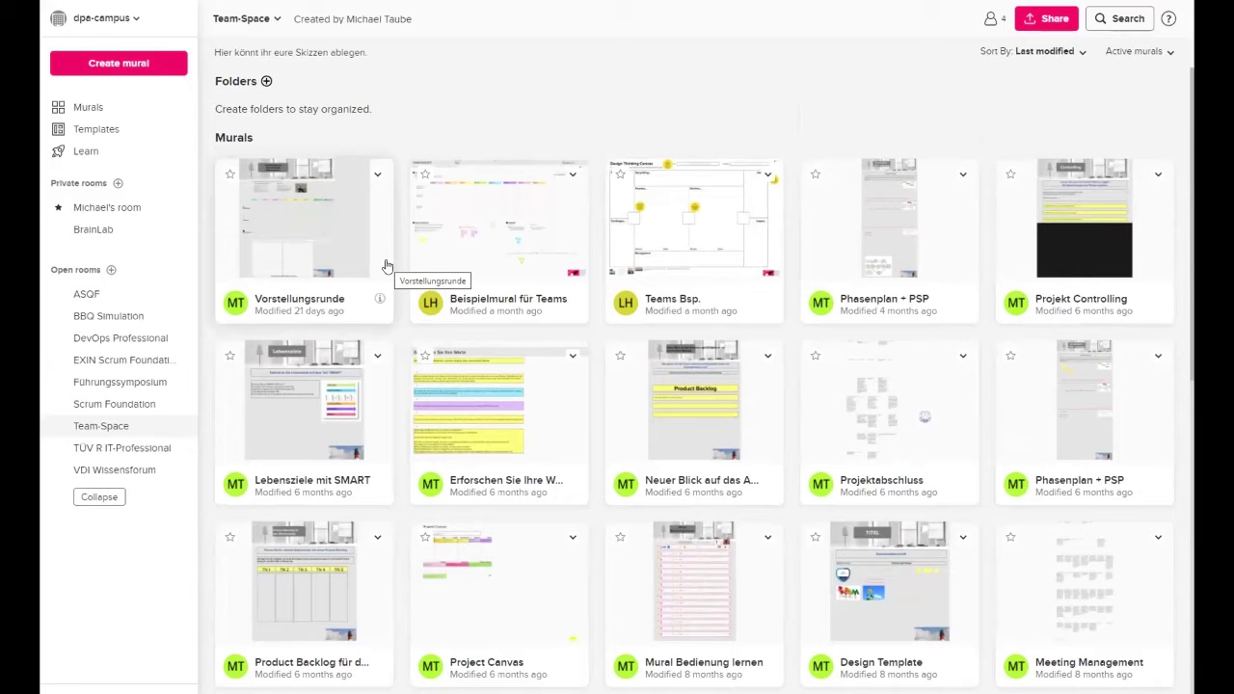
Step: View the name and room options for duplicating the Vorstellungsrunde mural, and close them without making a copy
left_click(377, 177)
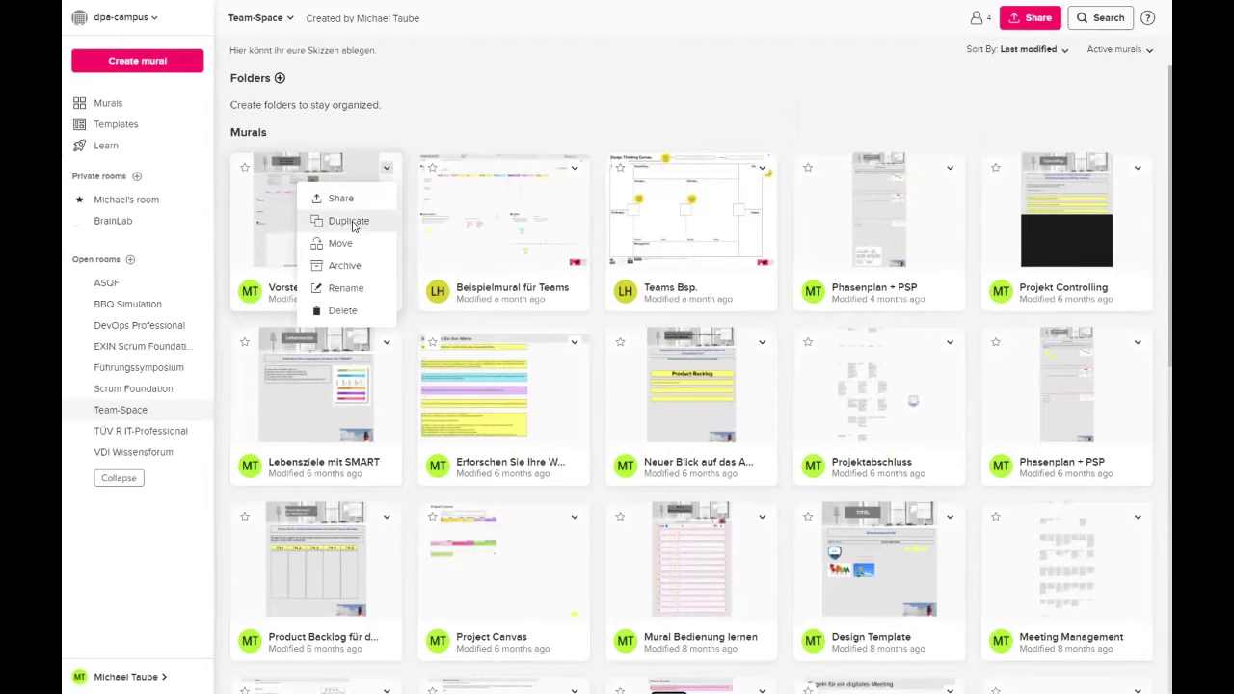
left_click(352, 225)
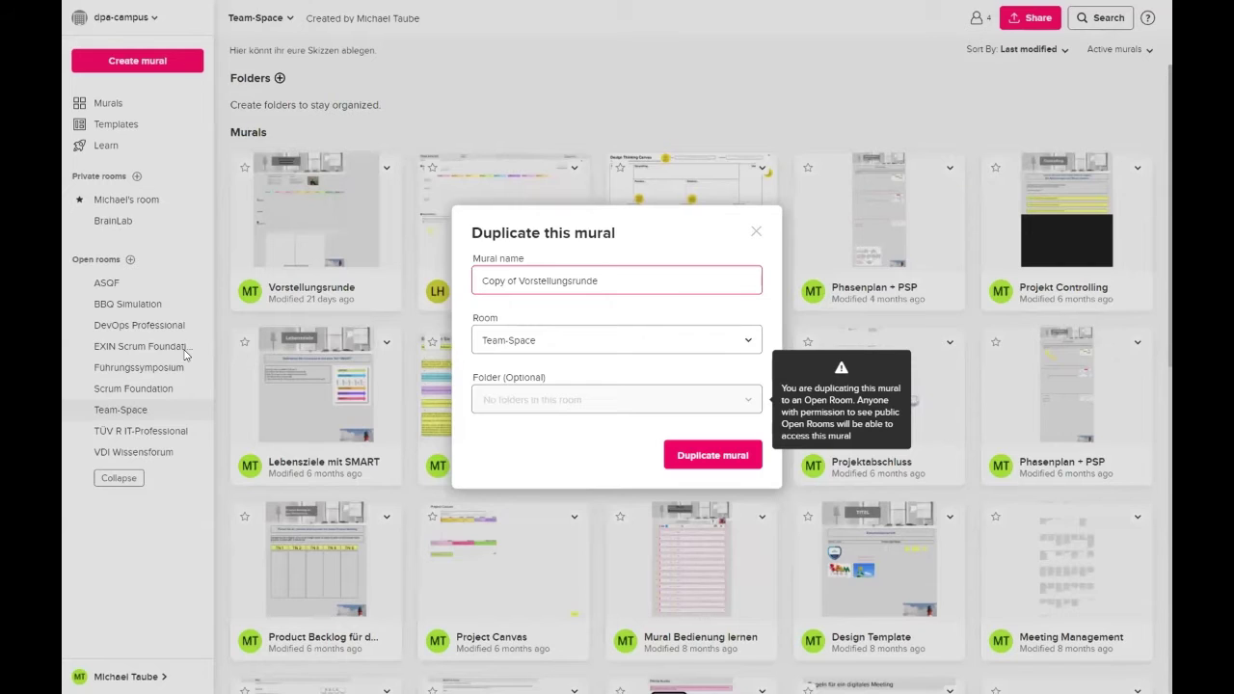
double_click(519, 280)
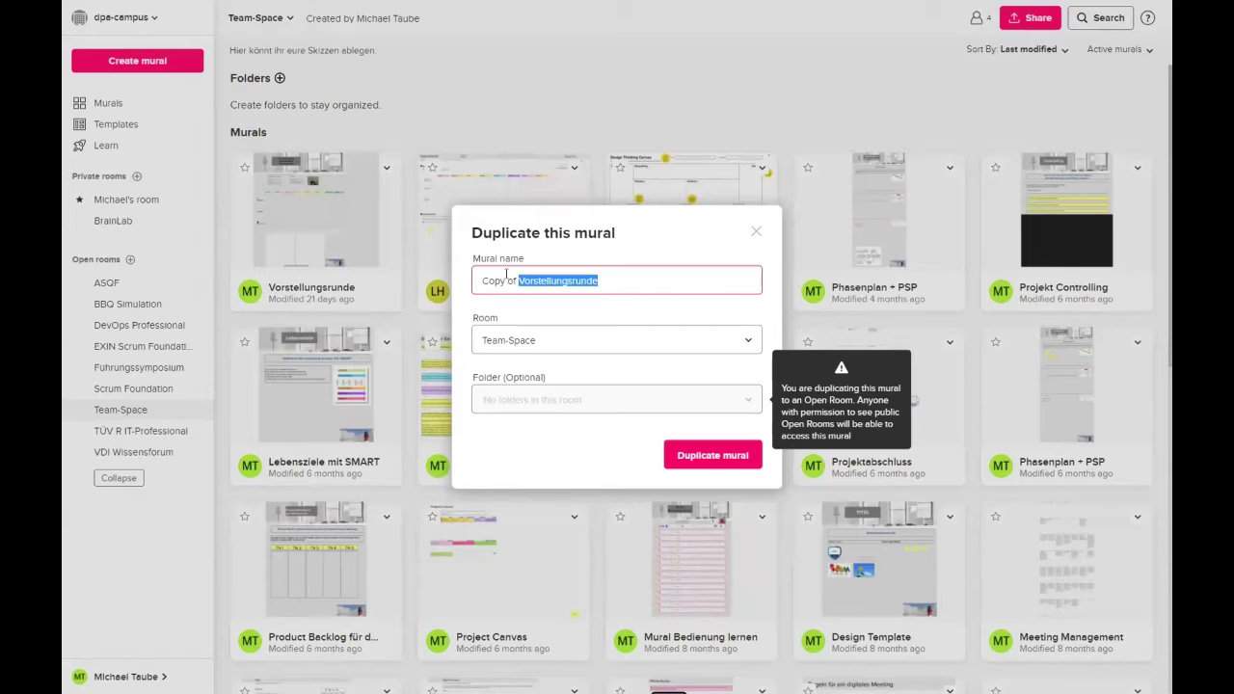
left_click(512, 339)
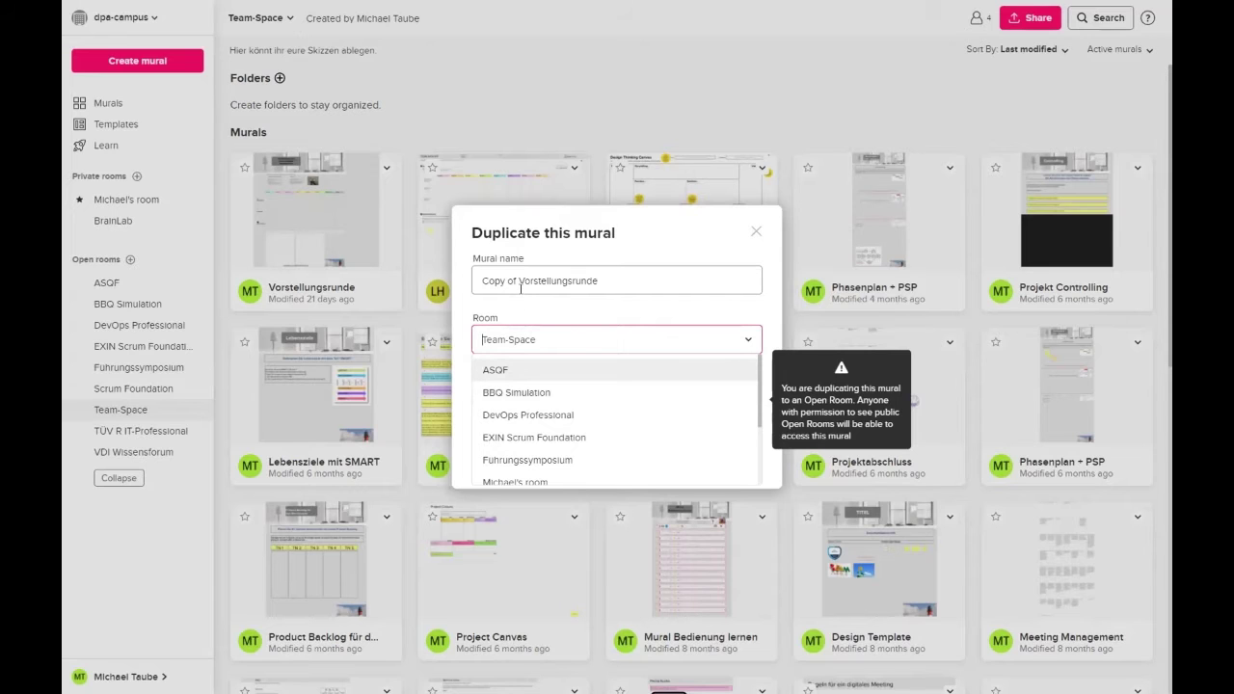
left_click(756, 235)
left_click(757, 235)
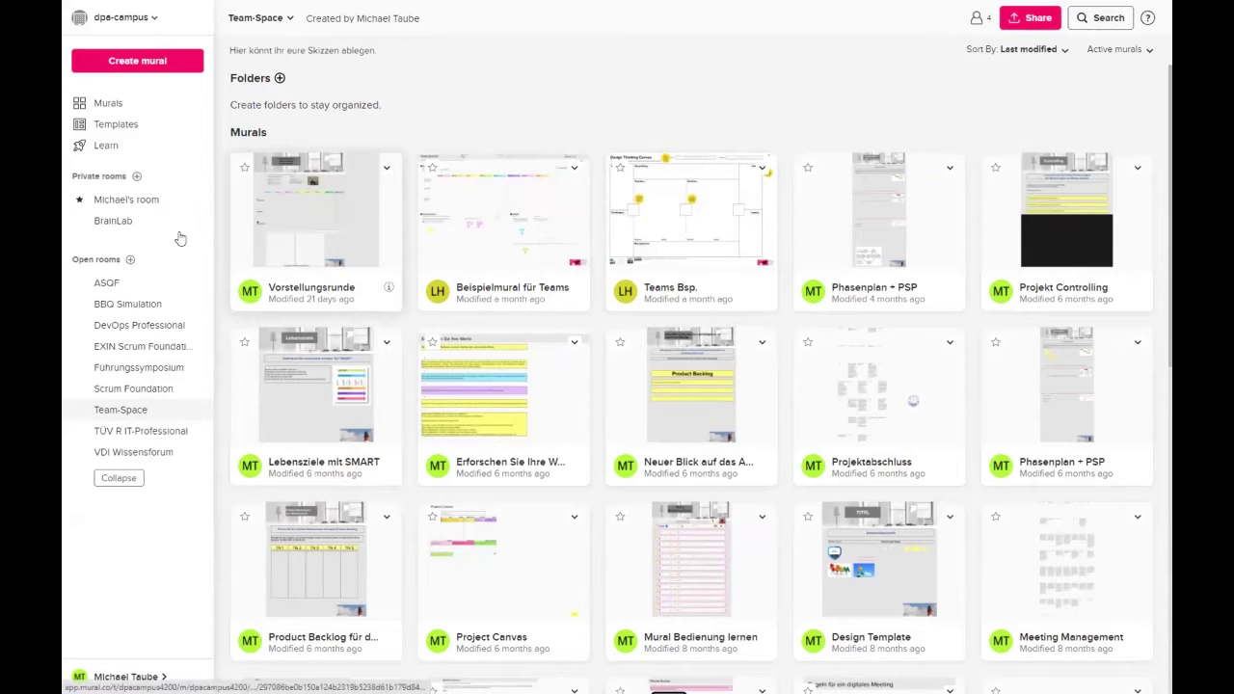
Step: Open the template library and look through the MURAL templates of all categories
left_click(116, 125)
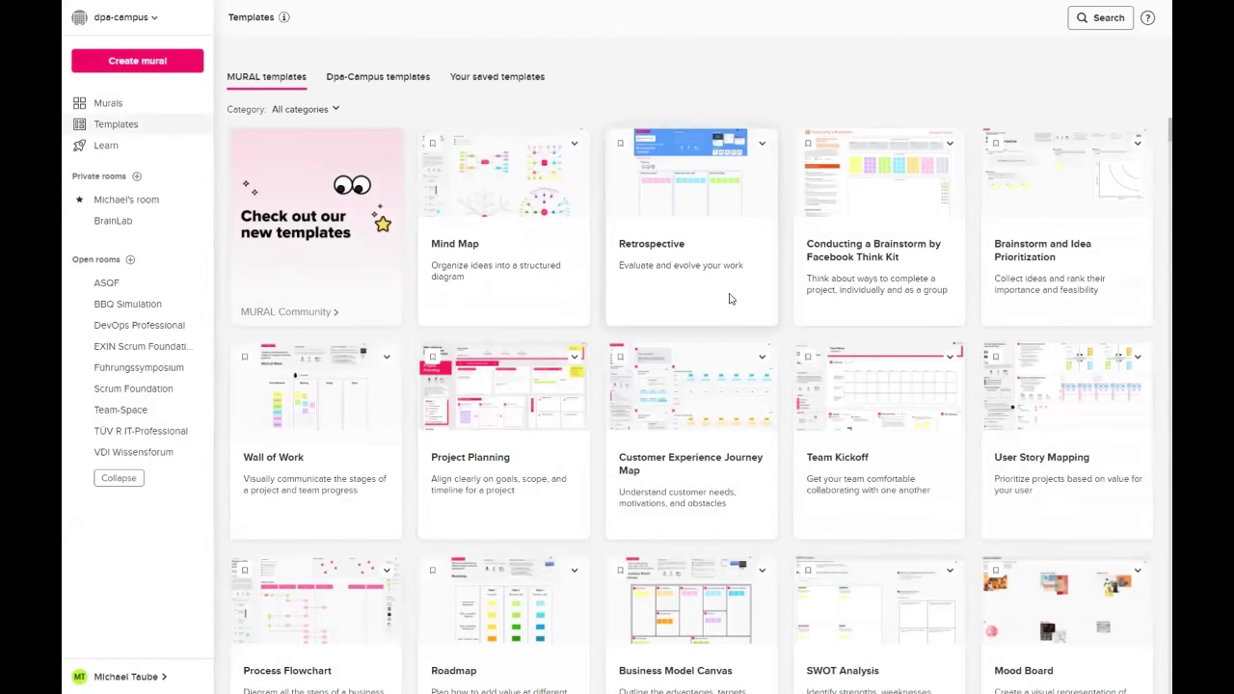
scroll(730, 294, "down", 2)
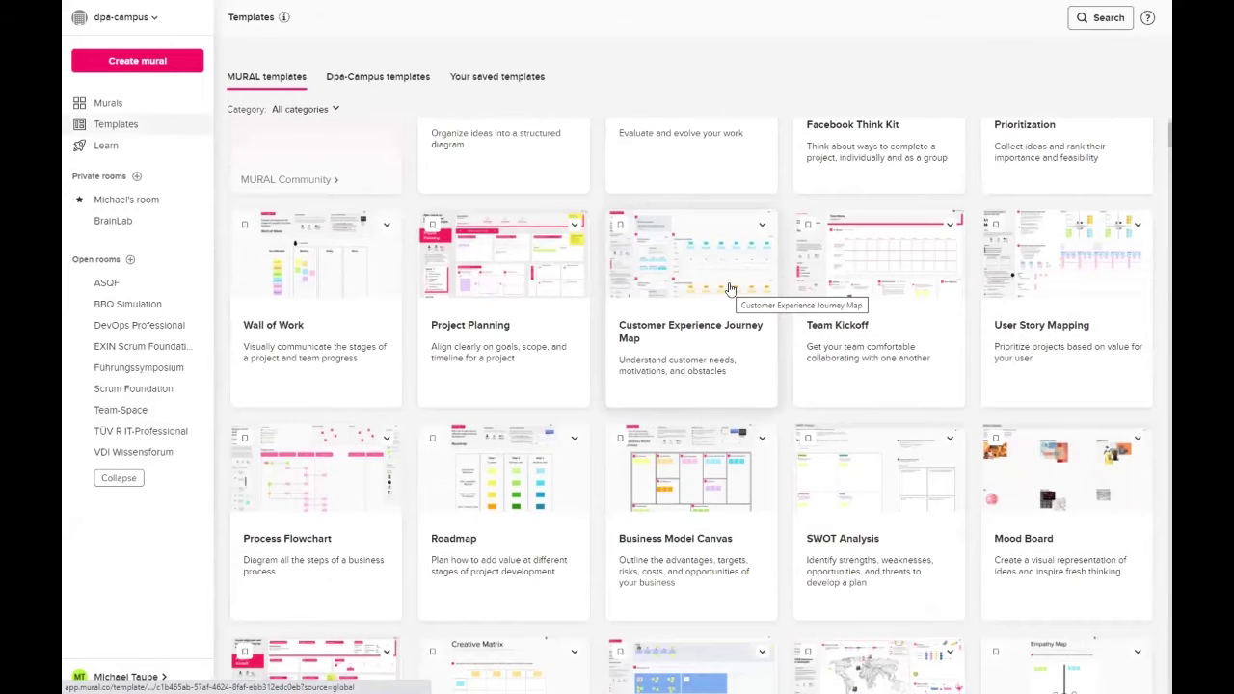
scroll(730, 287, "down", 4)
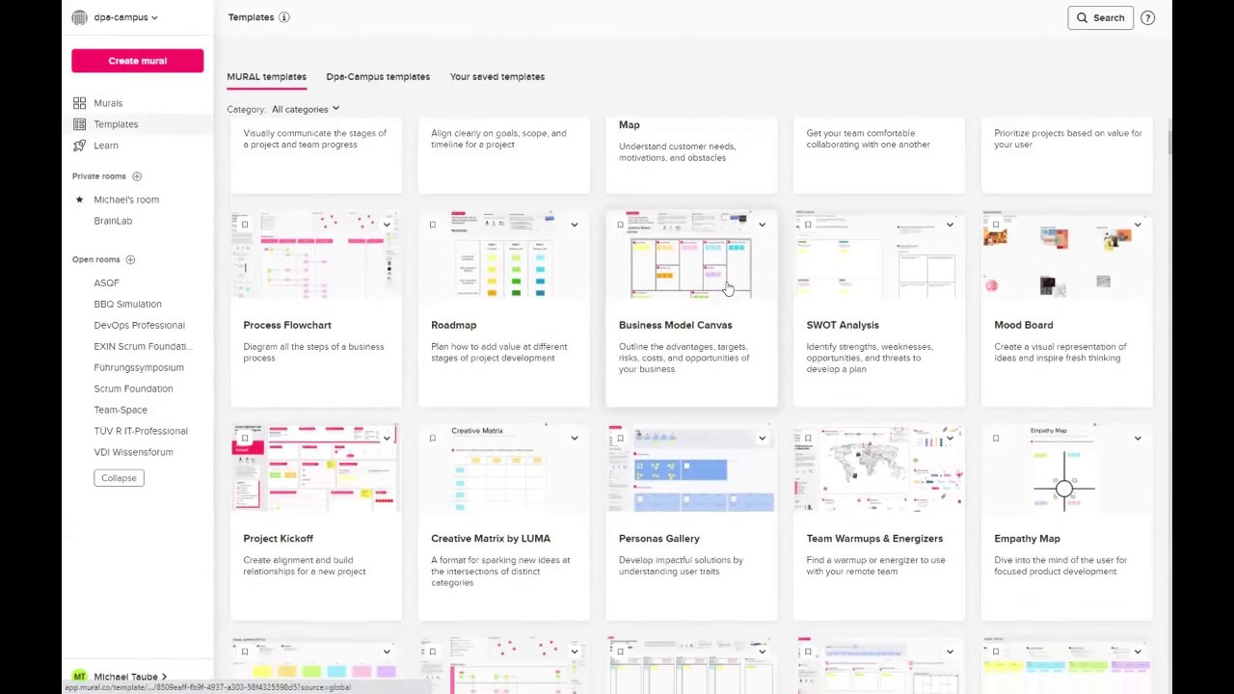
scroll(730, 287, "down", 1)
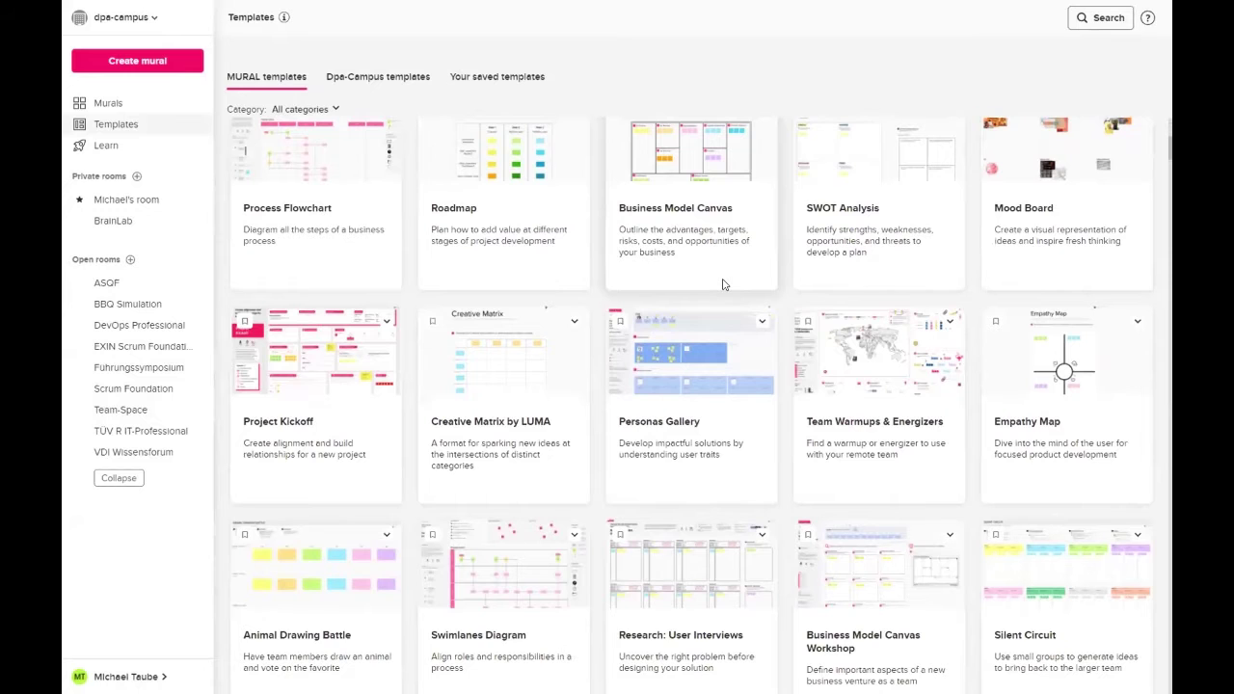
scroll(722, 284, "down", 2)
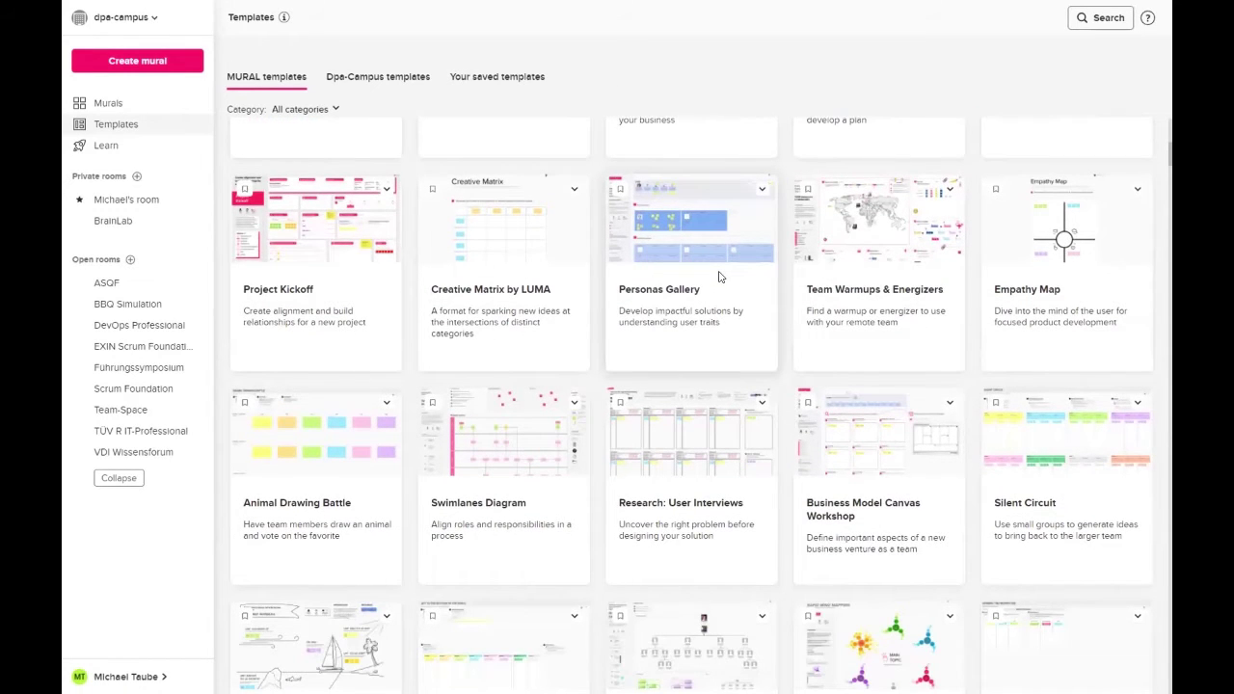
scroll(710, 276, "up", 3)
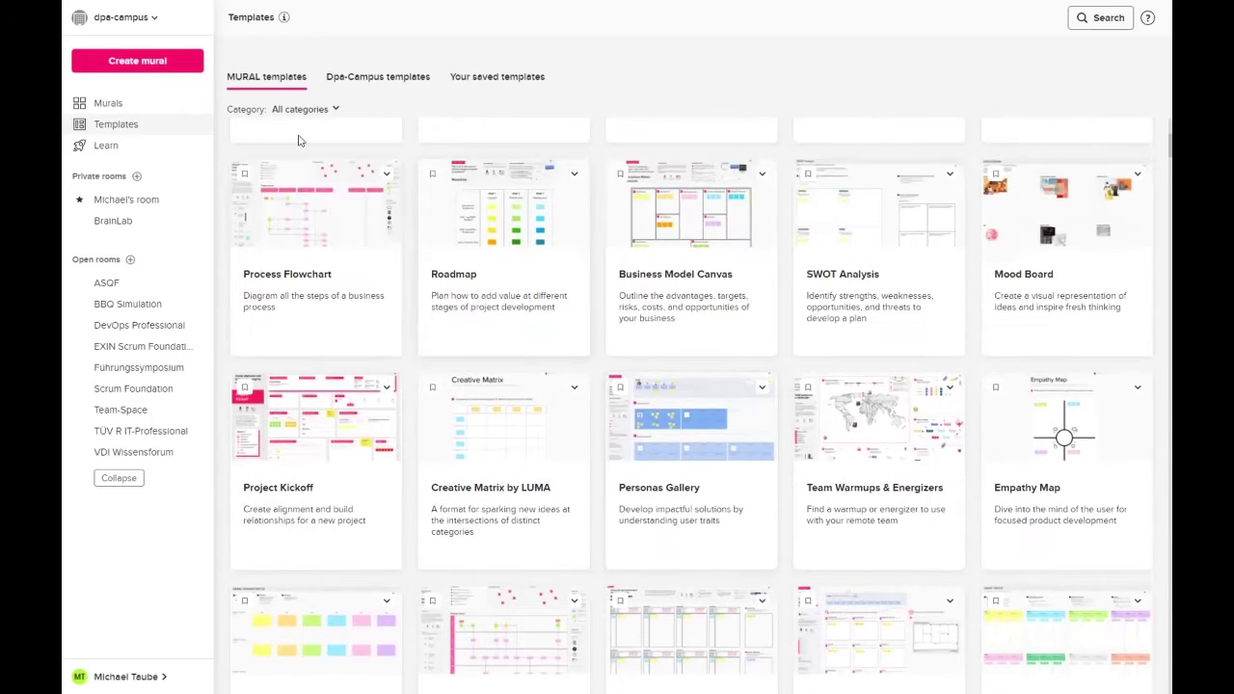
Step: Look through the template categories and filter the MURAL templates by Ice Breakers & Team Builders
left_click(302, 110)
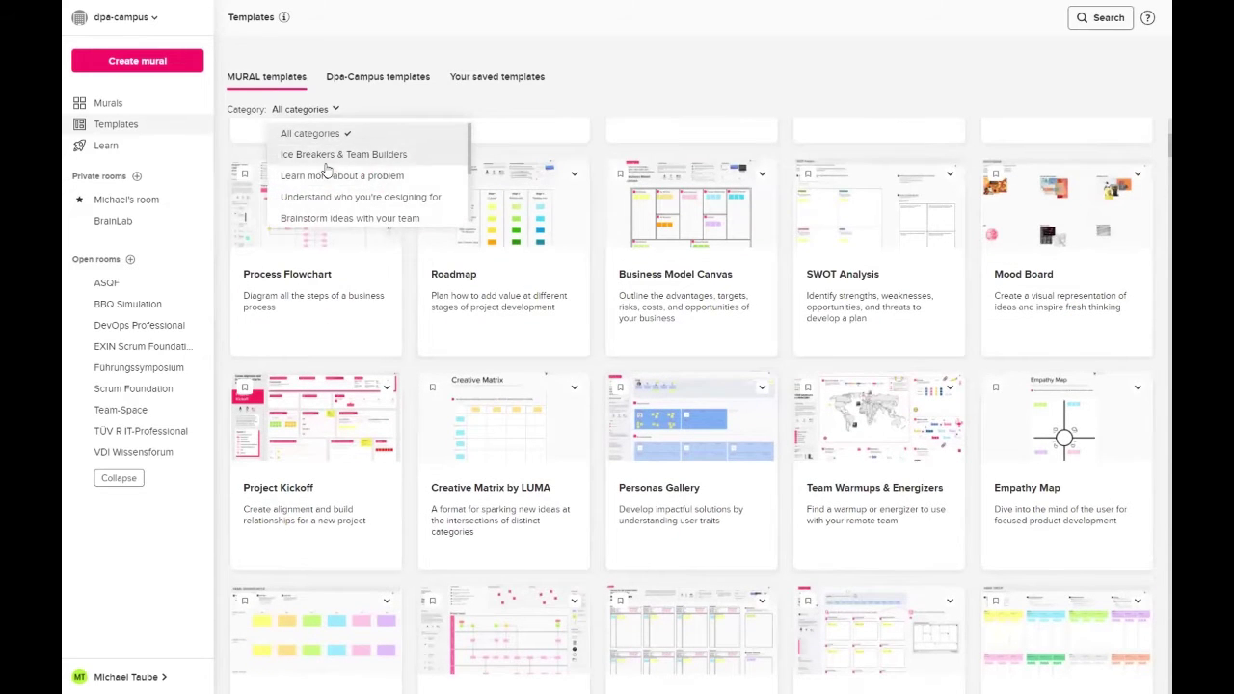
scroll(362, 178, "down", 2)
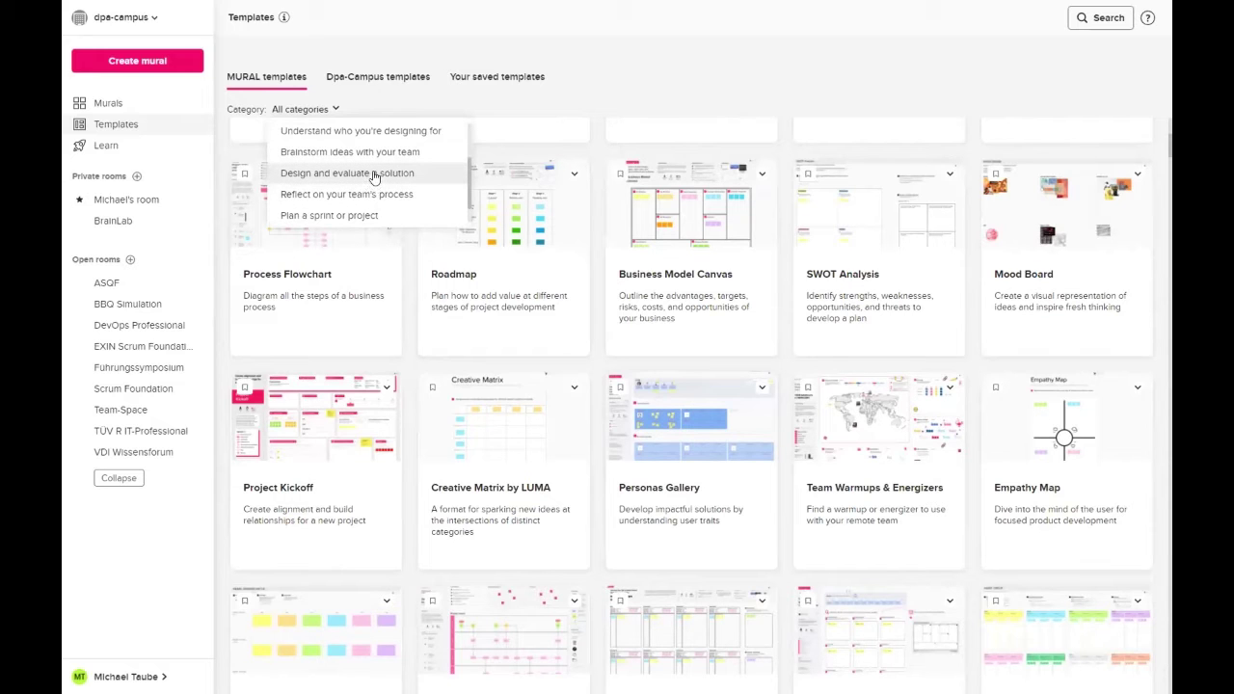
scroll(376, 176, "up", 3)
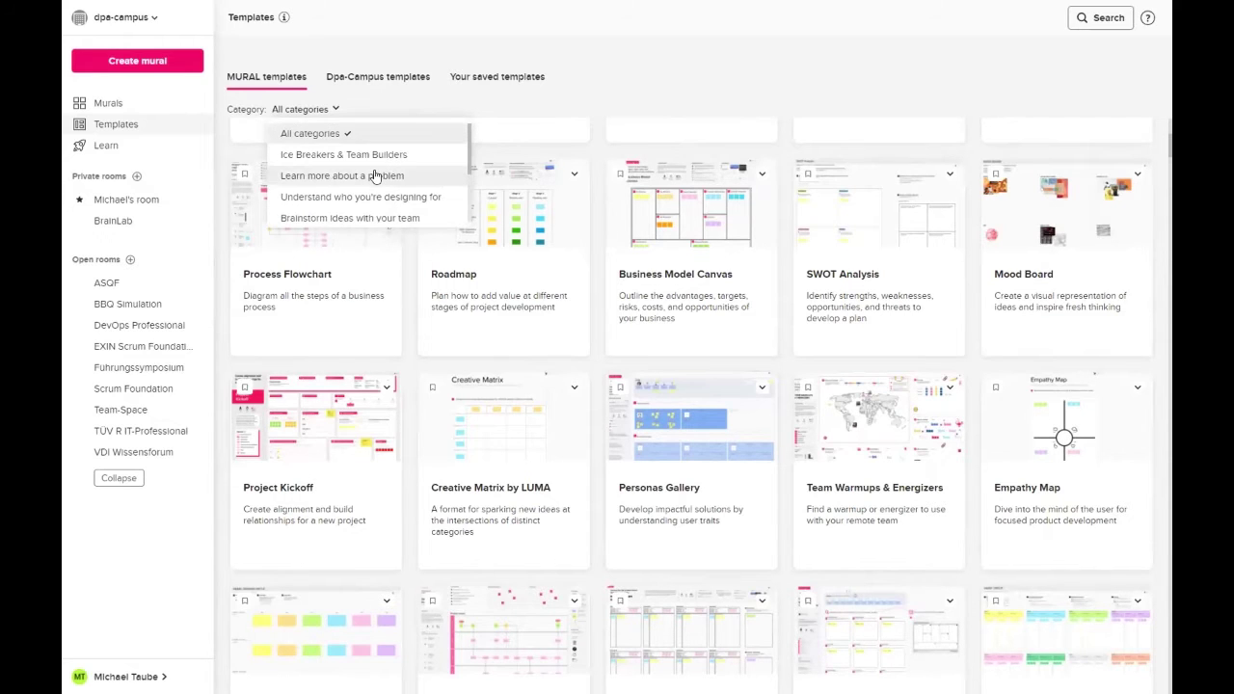
left_click(383, 156)
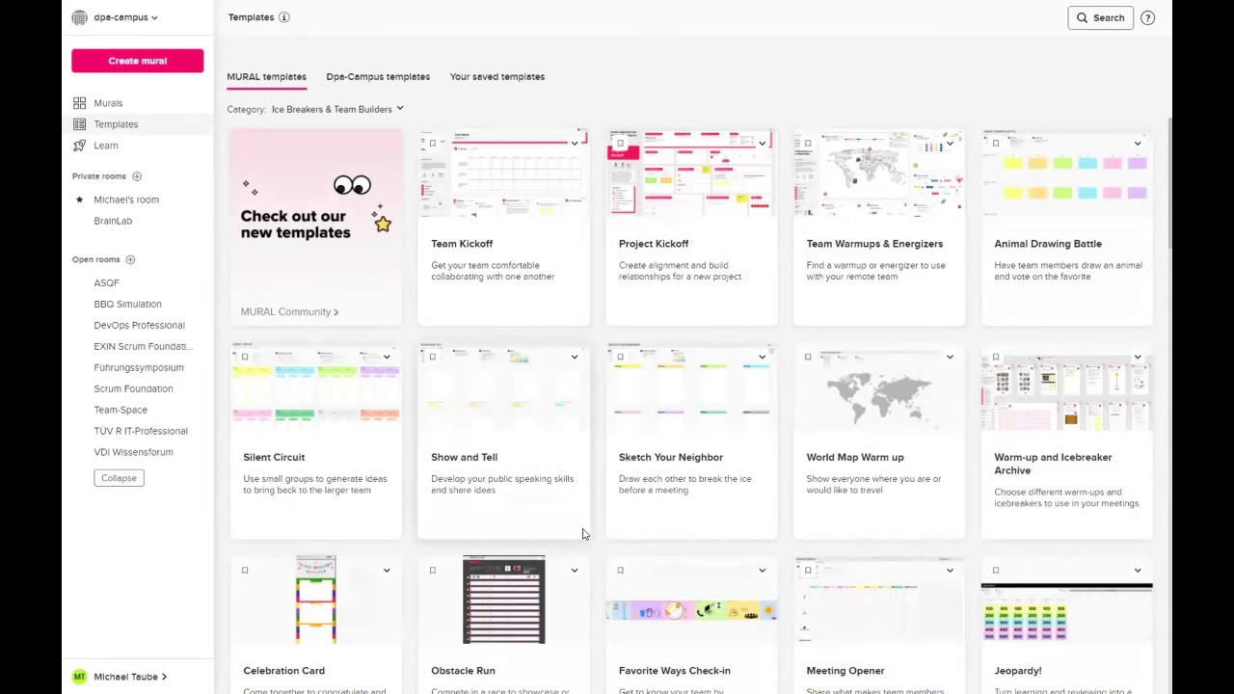
Step: Look through the icebreaker and team-building templates and return toward the start of the list
scroll(580, 520, "down", 1)
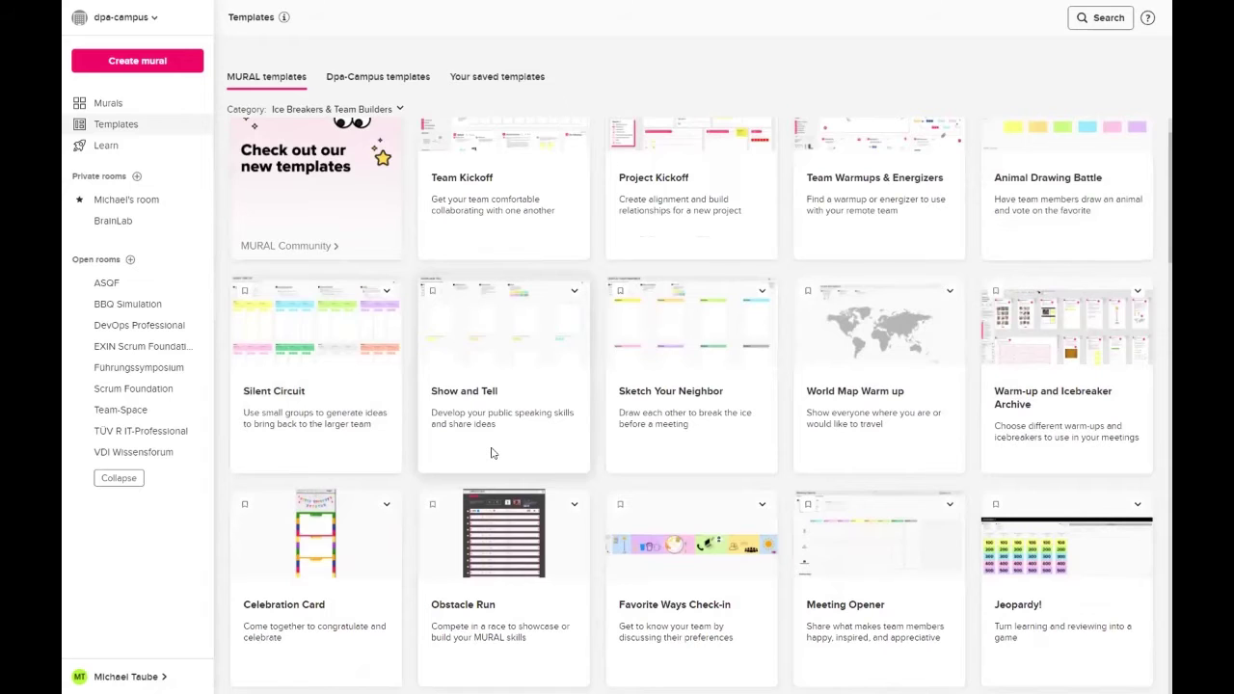
scroll(490, 453, "down", 4)
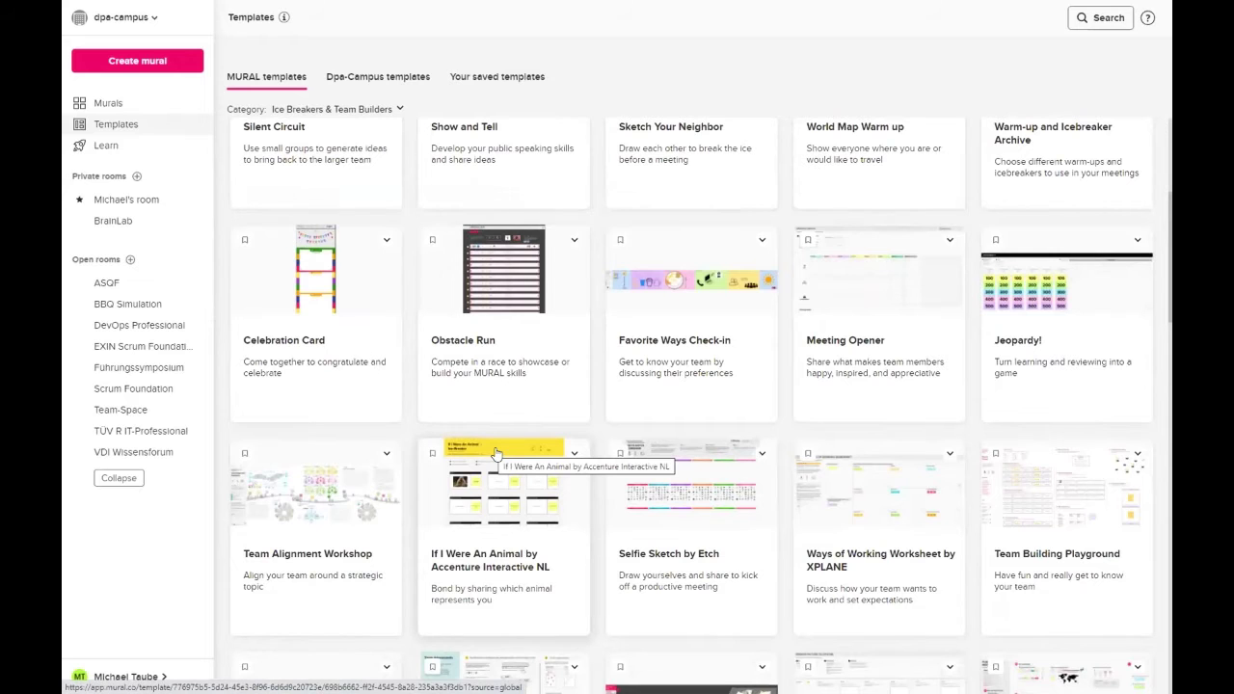
scroll(528, 465, "down", 3)
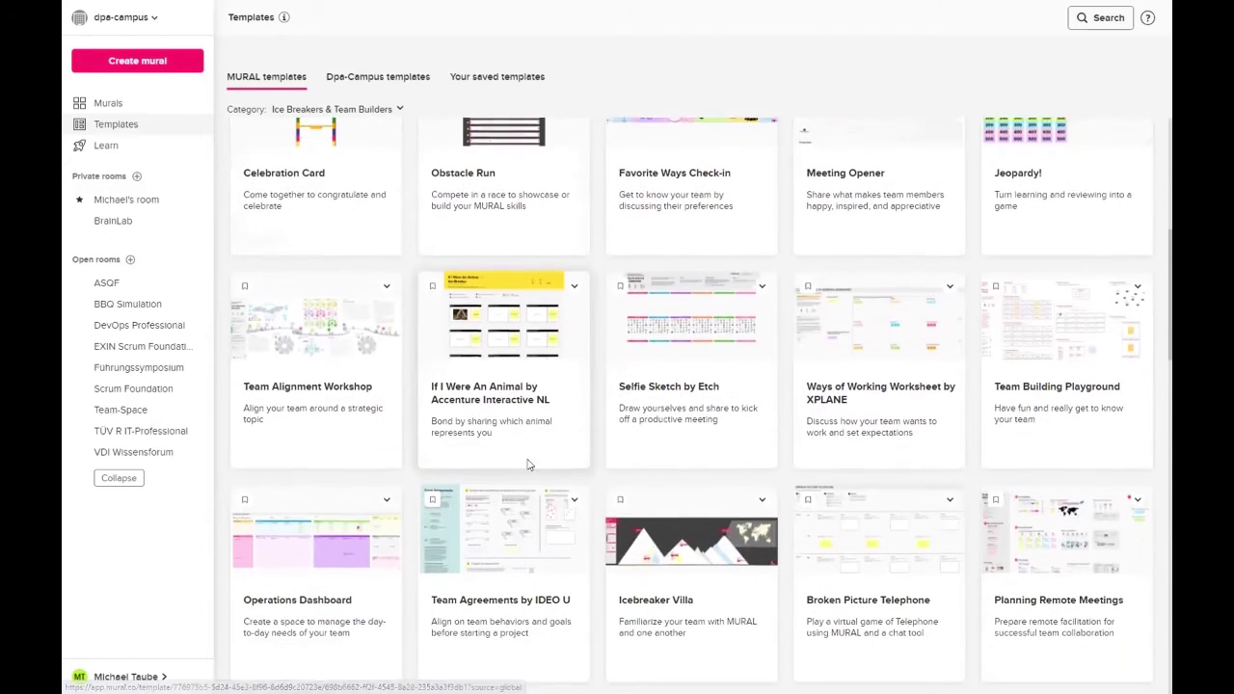
scroll(527, 464, "down", 2)
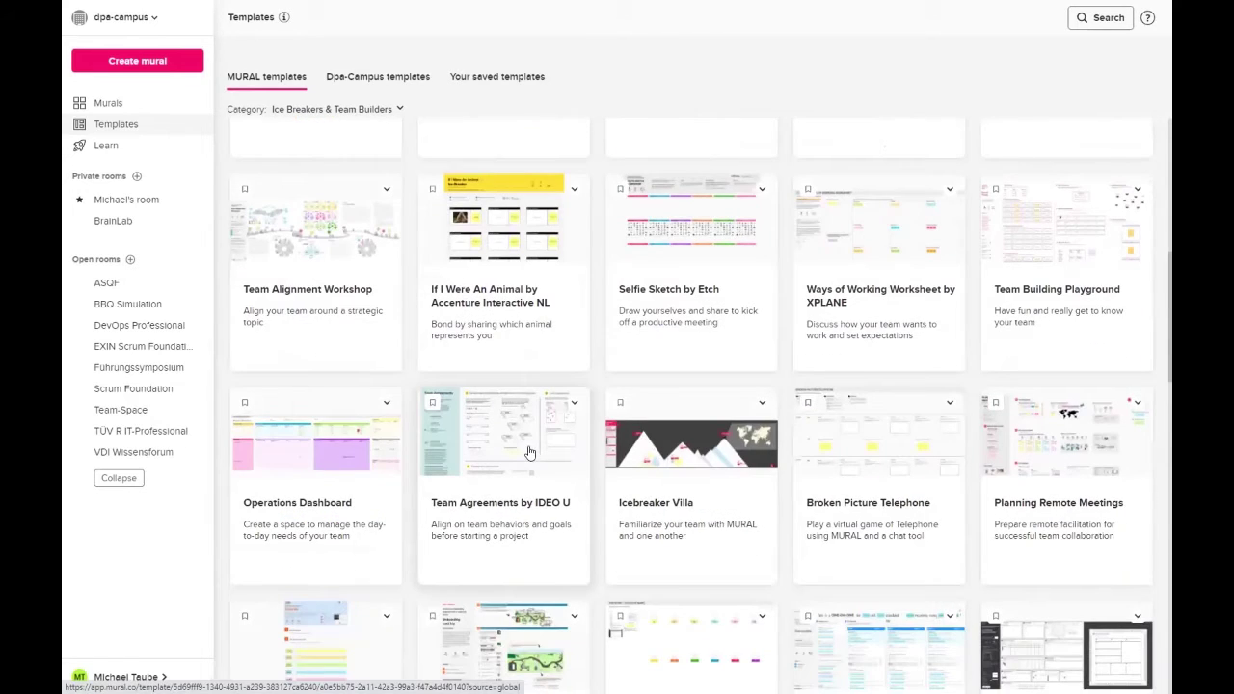
scroll(528, 451, "down", 1)
scroll(528, 450, "down", 3)
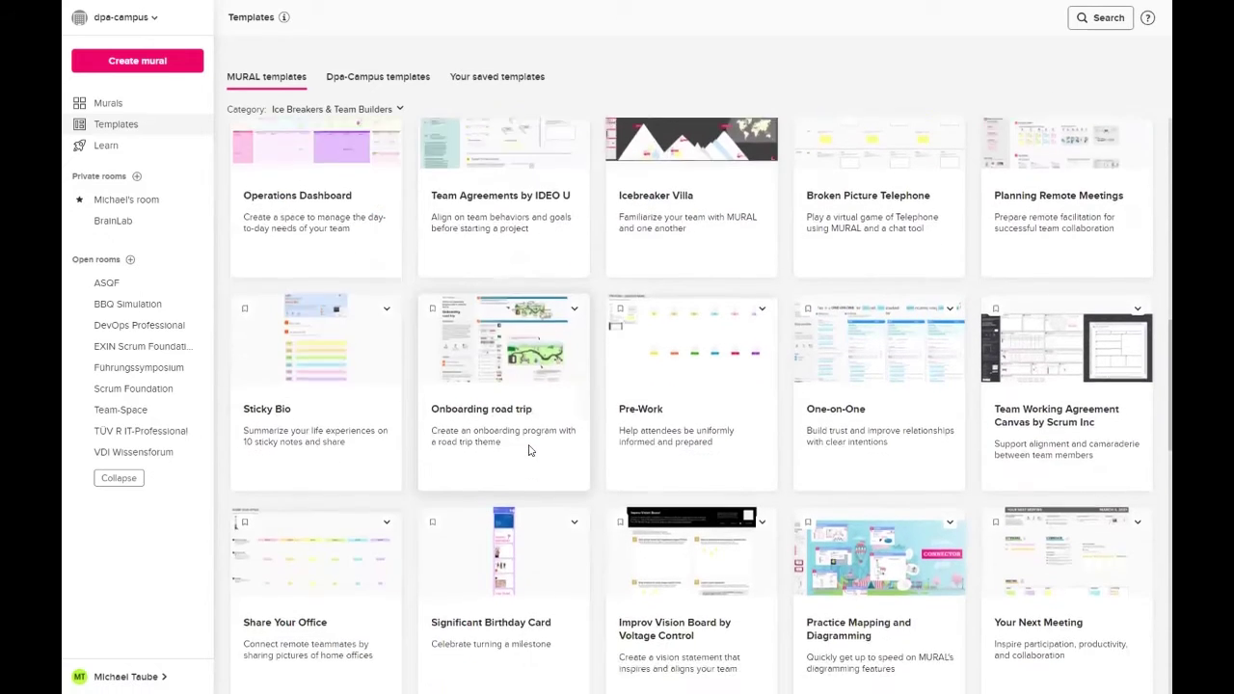
scroll(528, 450, "down", 1)
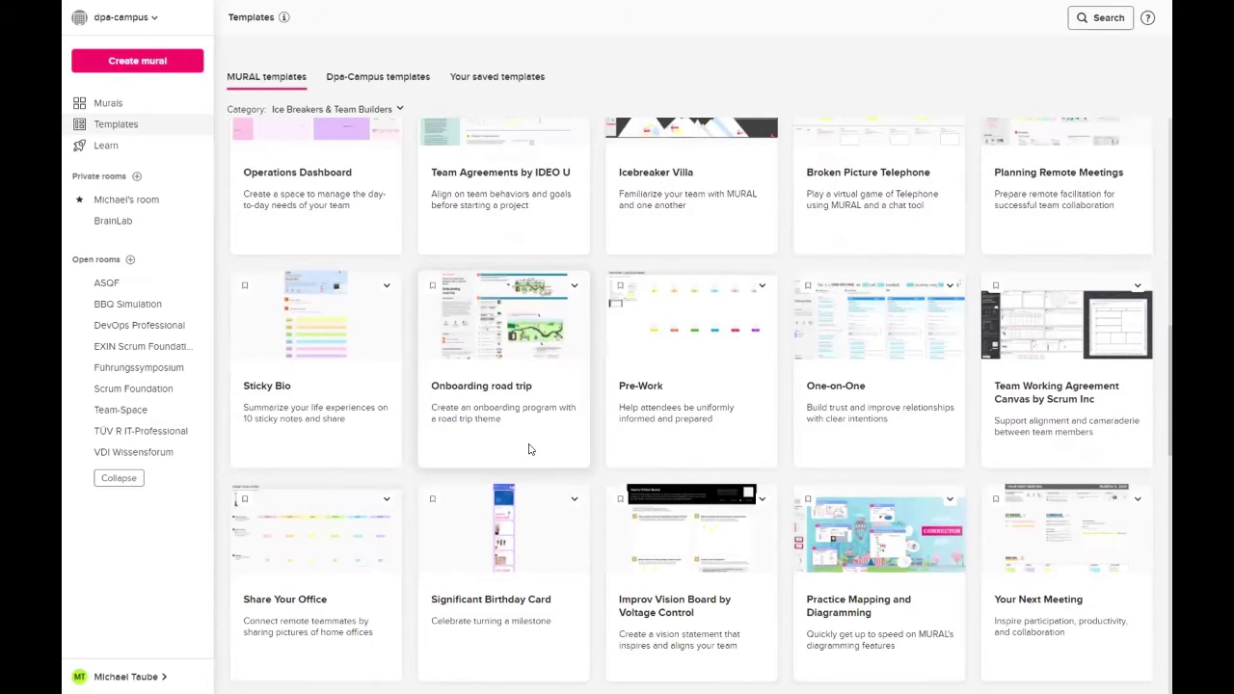
scroll(528, 449, "down", 2)
scroll(528, 450, "up", 7)
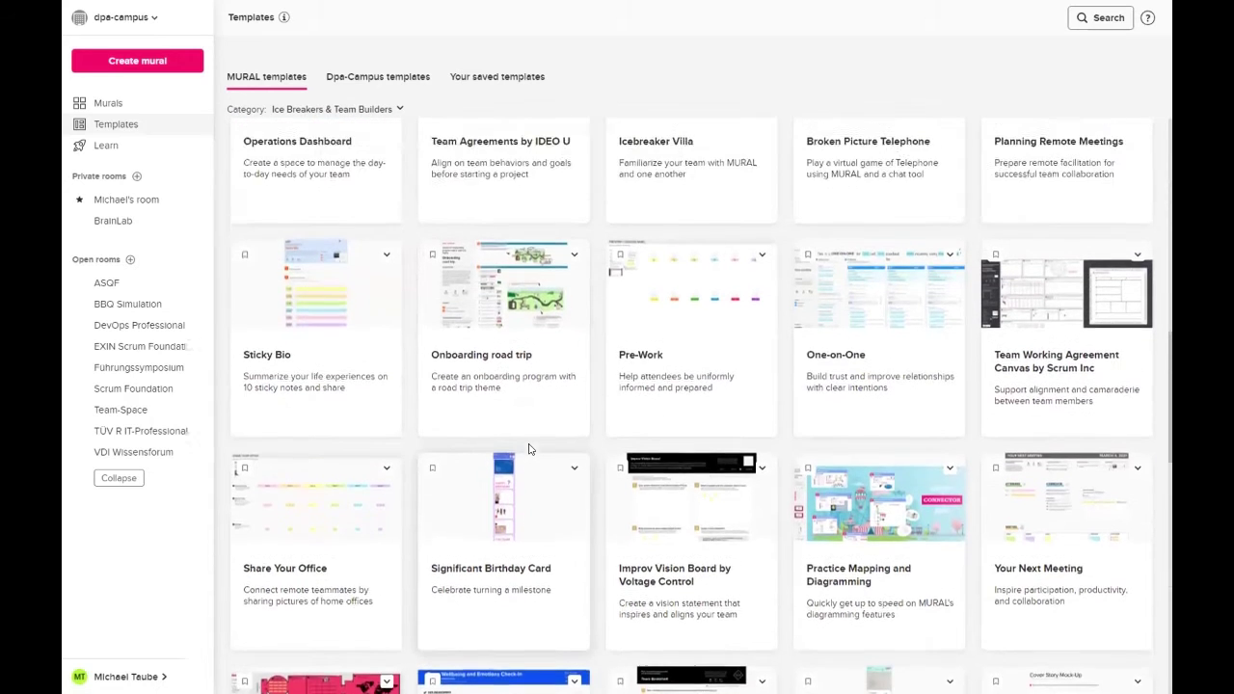
scroll(526, 440, "up", 2)
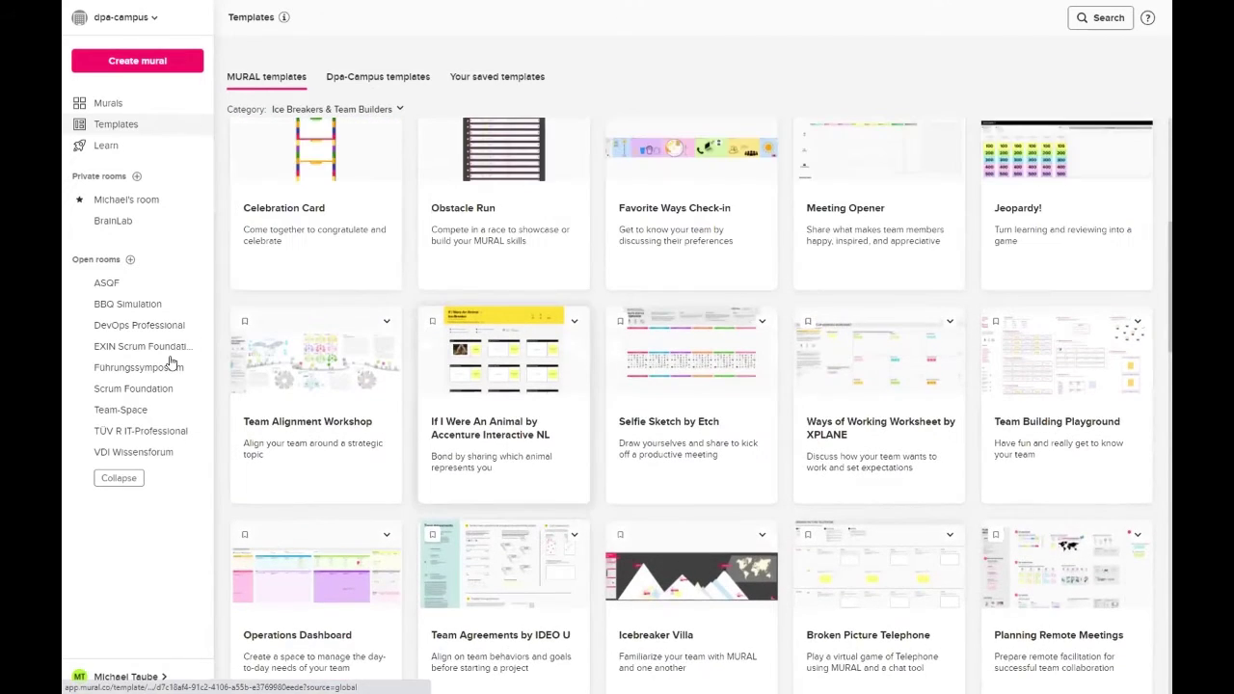
Step: Create an open room named Neuer Raum
left_click(132, 261)
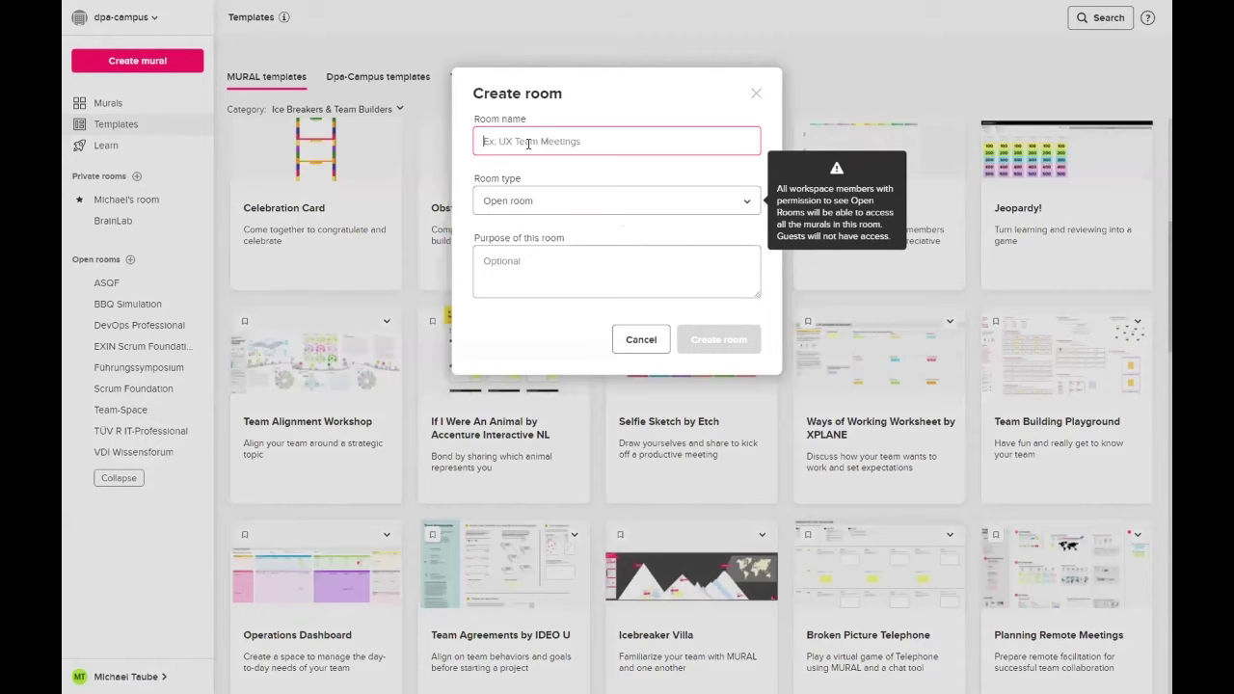
type("Neuer Raum")
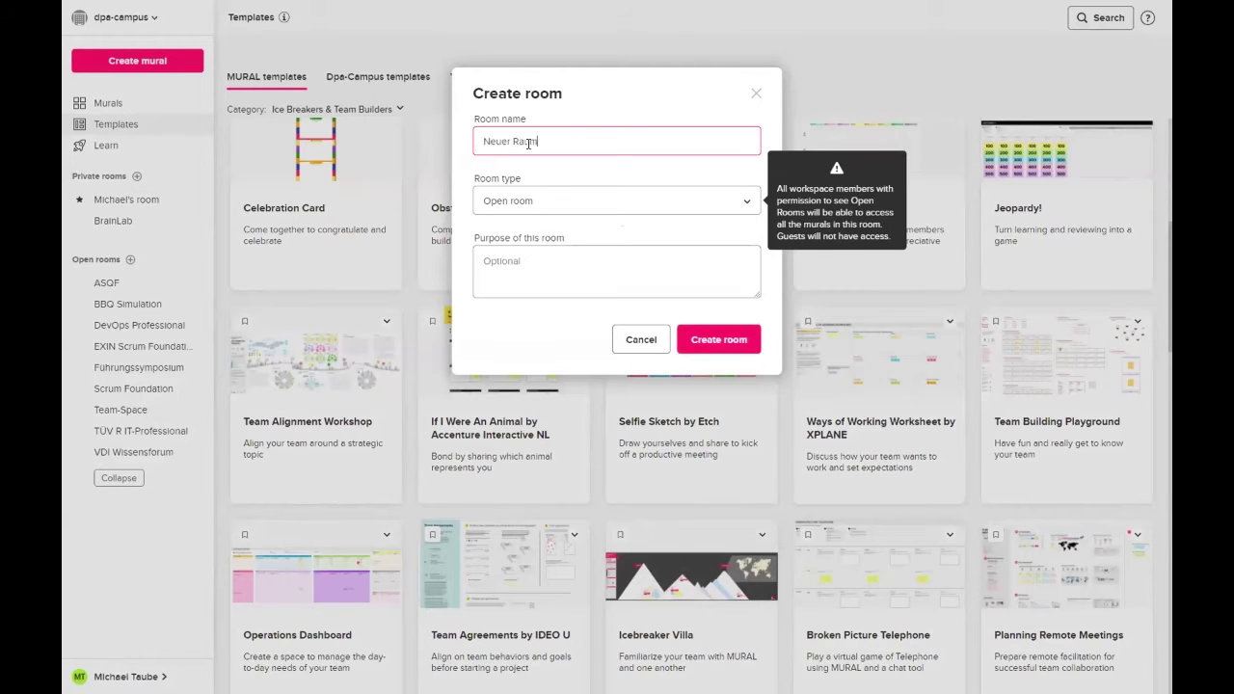
left_click(728, 346)
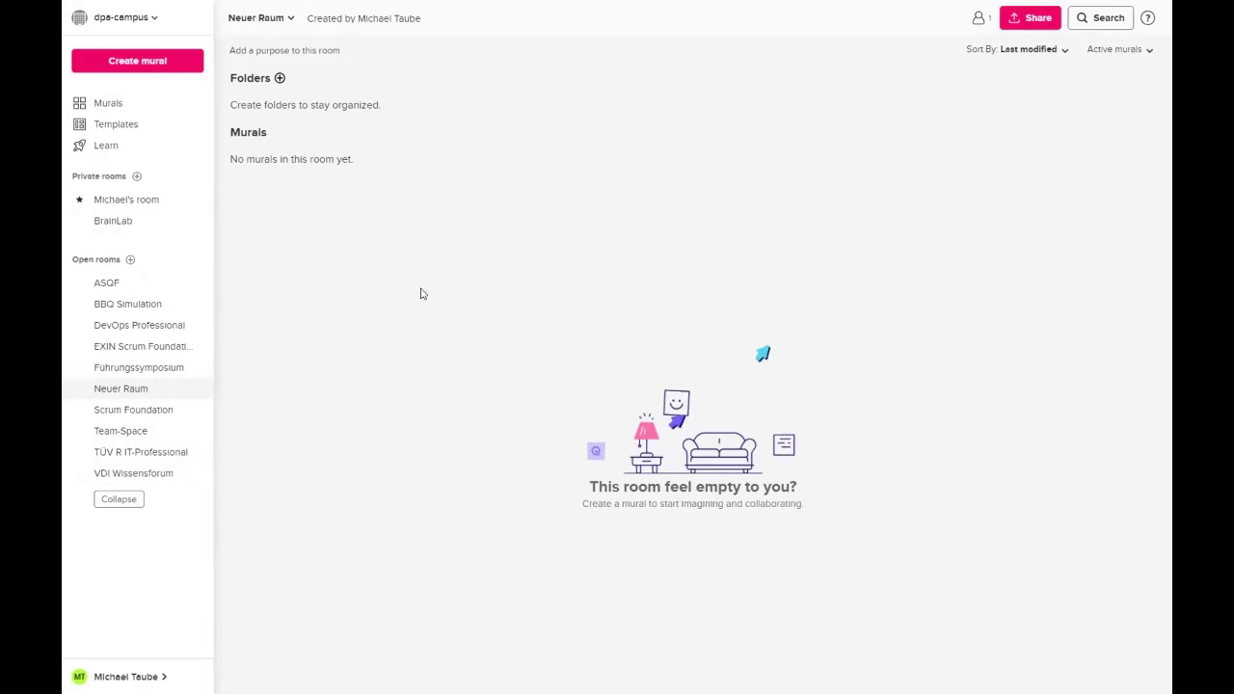
Step: Create an invite link for the Neuer Raum room, select its address and close the sharing options
left_click(1030, 20)
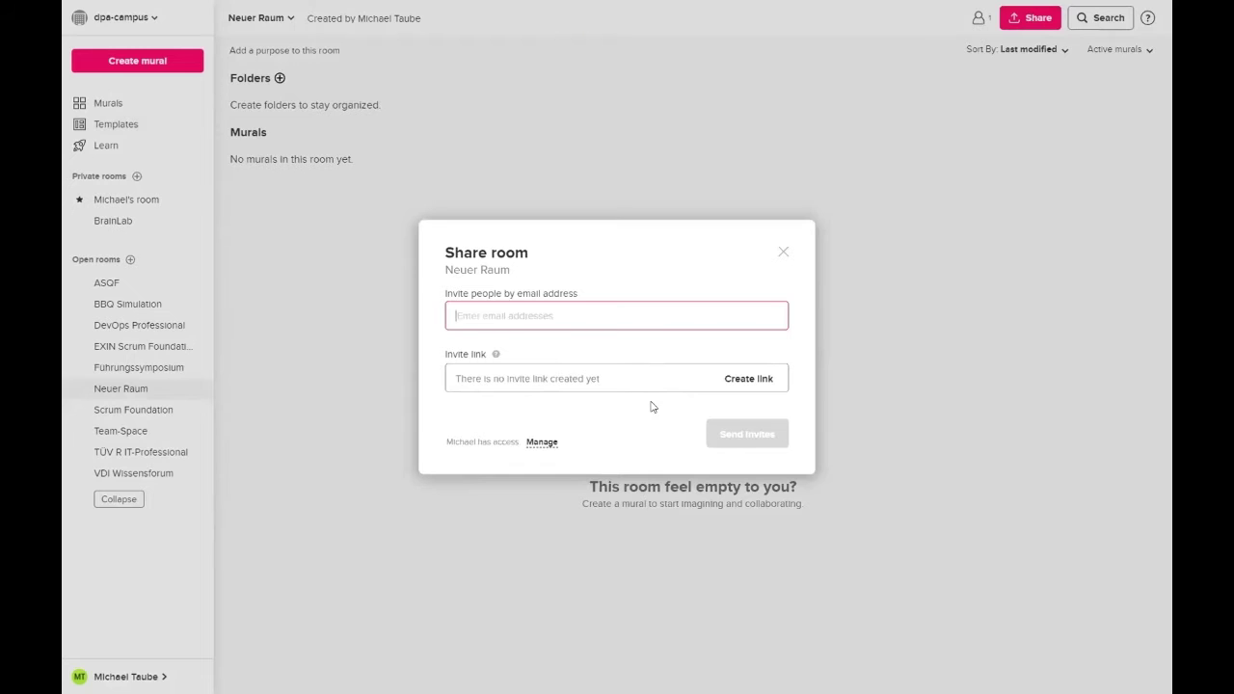
left_click(753, 379)
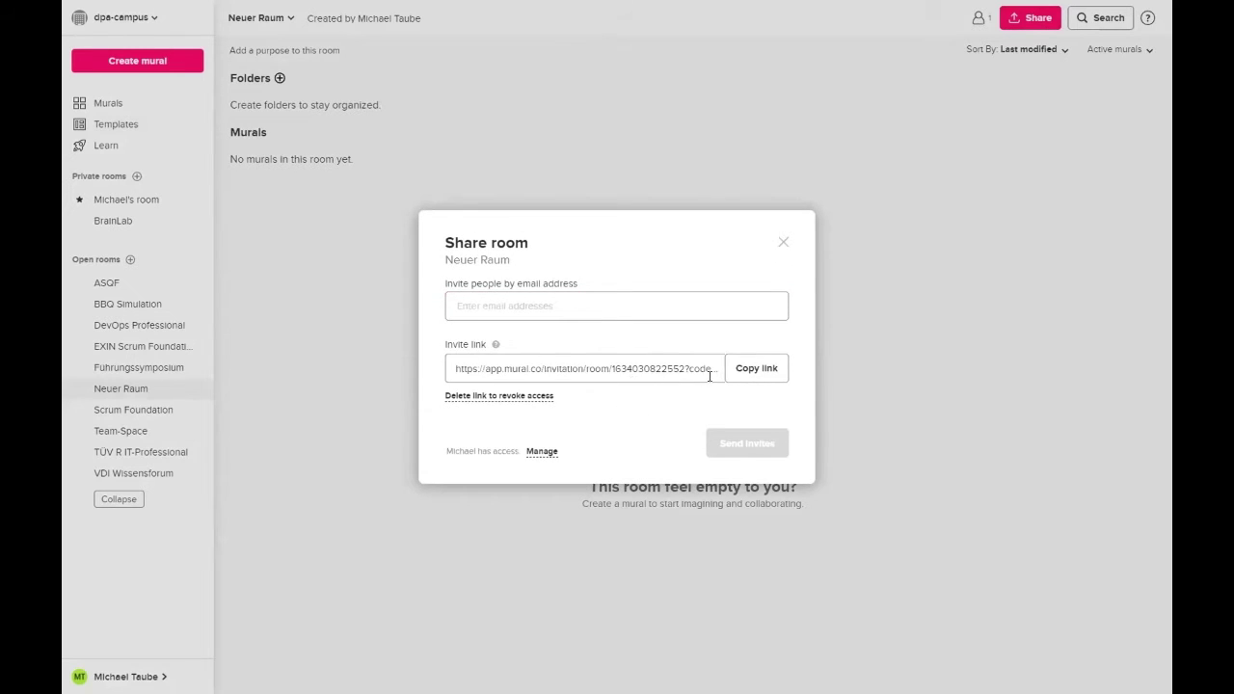
left_click(456, 368)
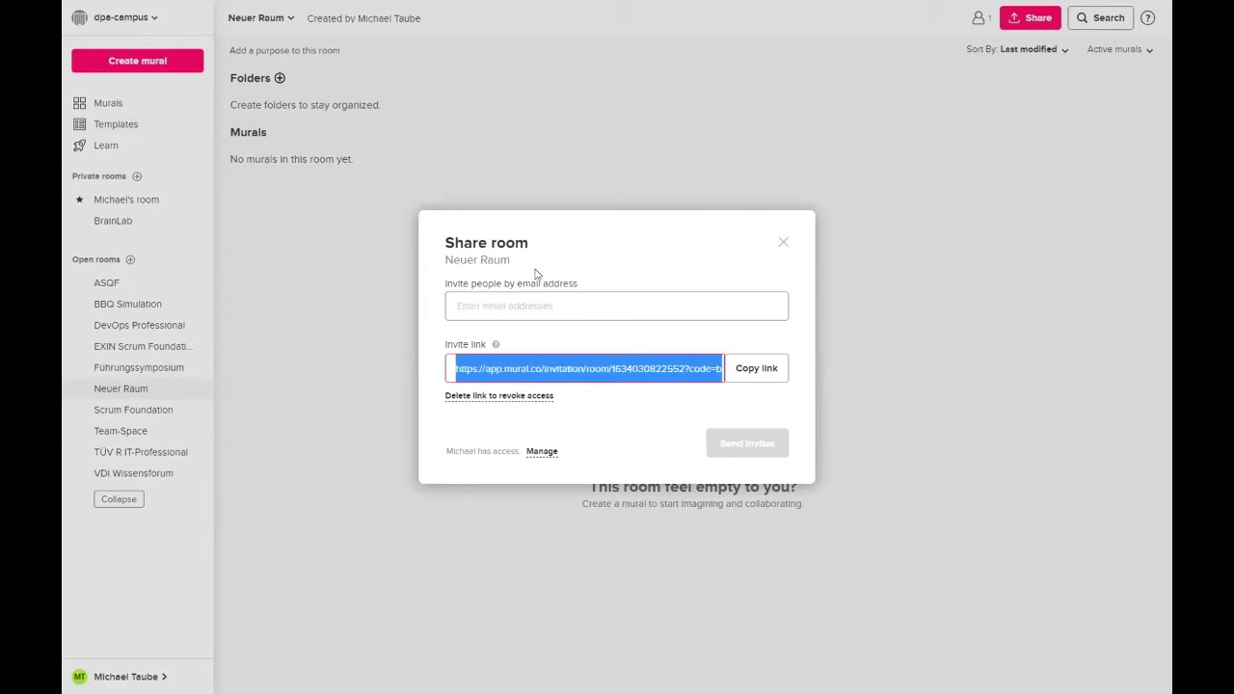
left_click(783, 242)
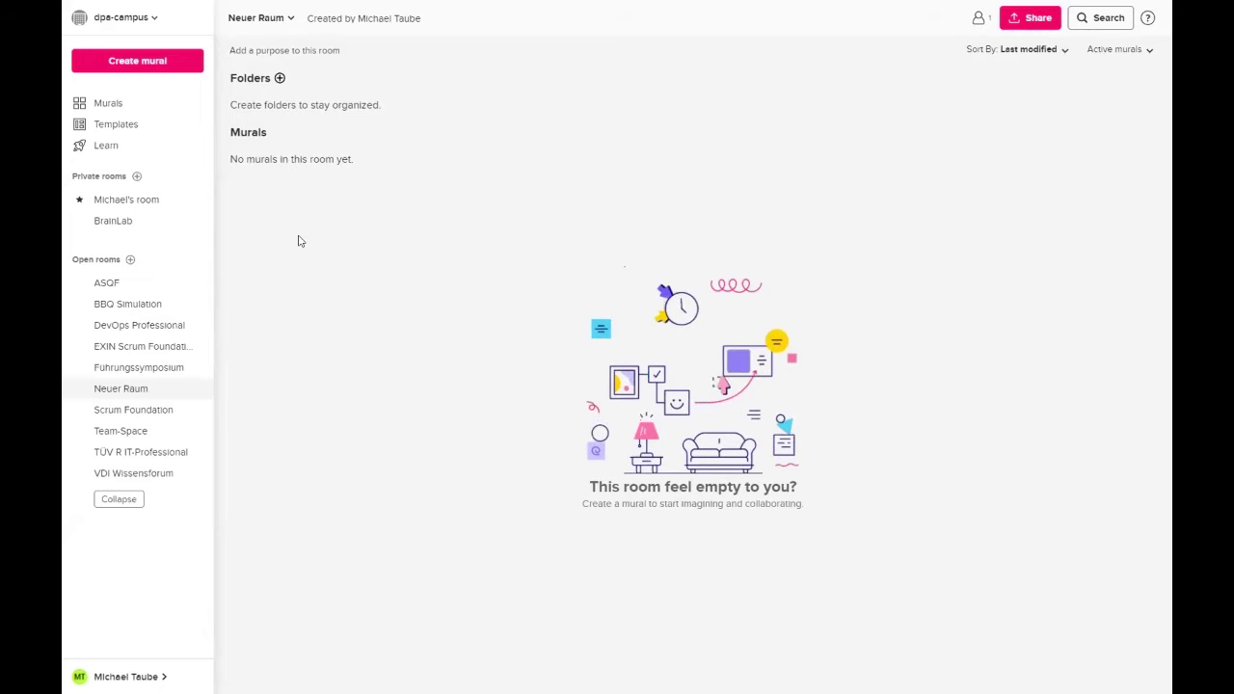
Step: View the options for creating a folder in the Neuer Raum room and close them without making one
left_click(279, 77)
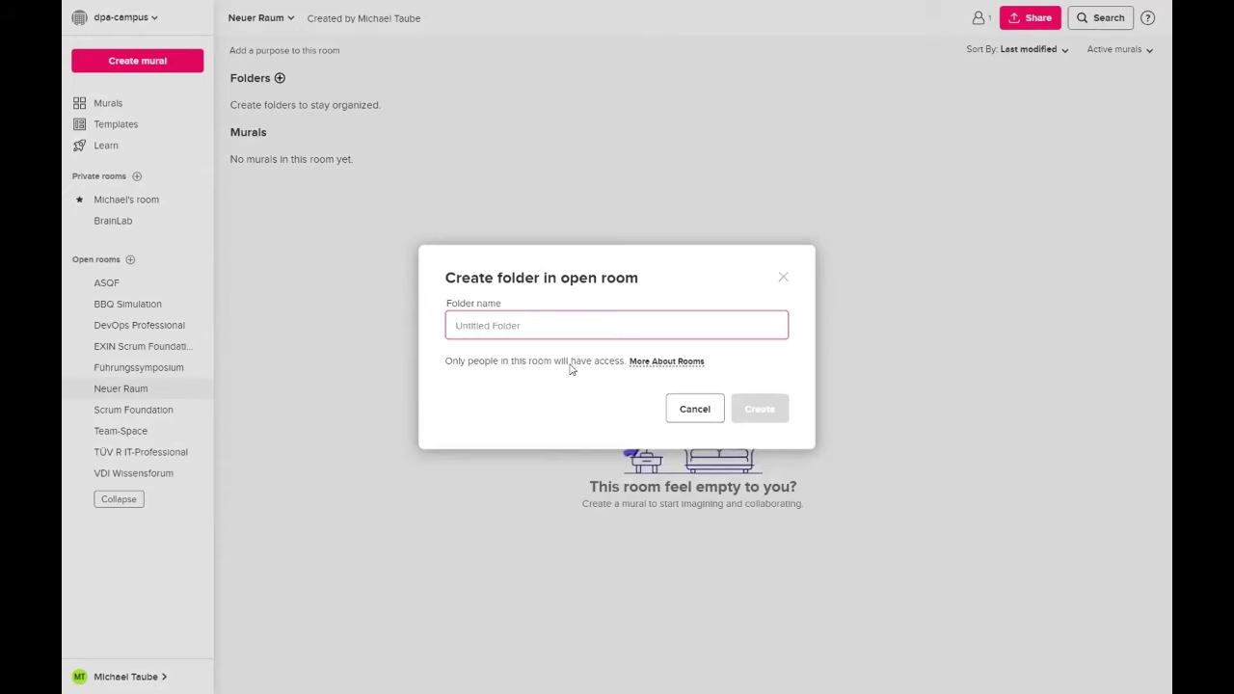
left_click(466, 195)
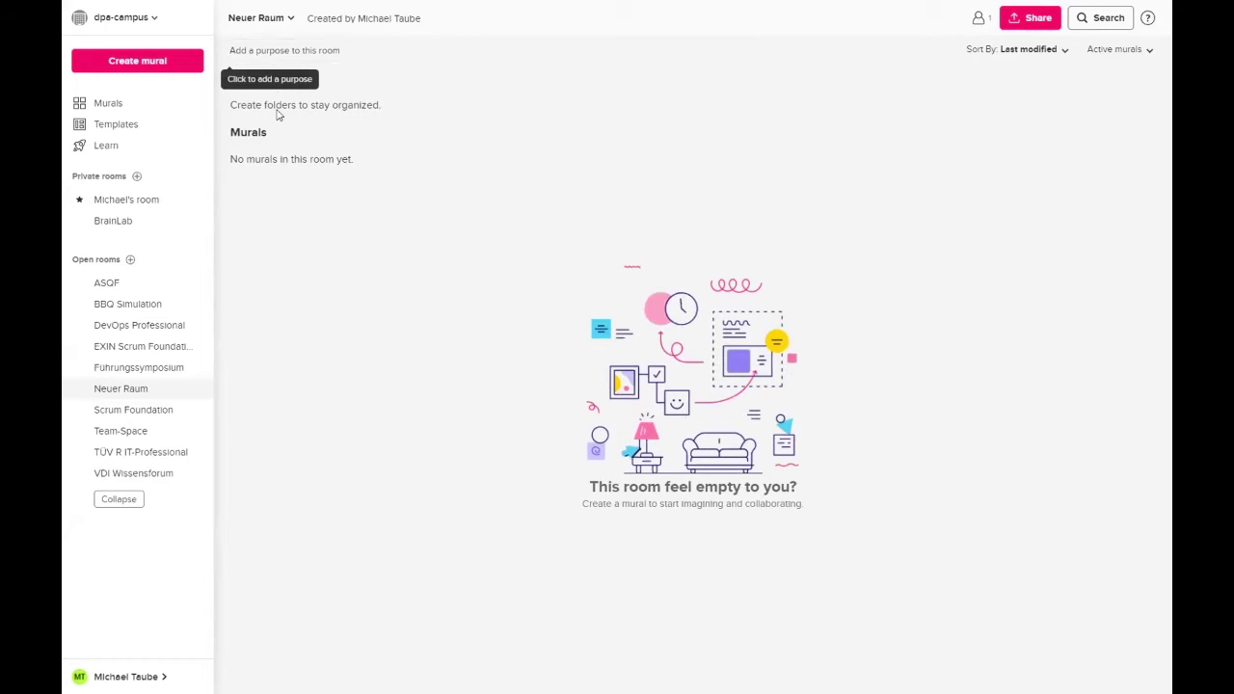
Step: Create a blank mural in the Neuer Raum room
left_click(129, 63)
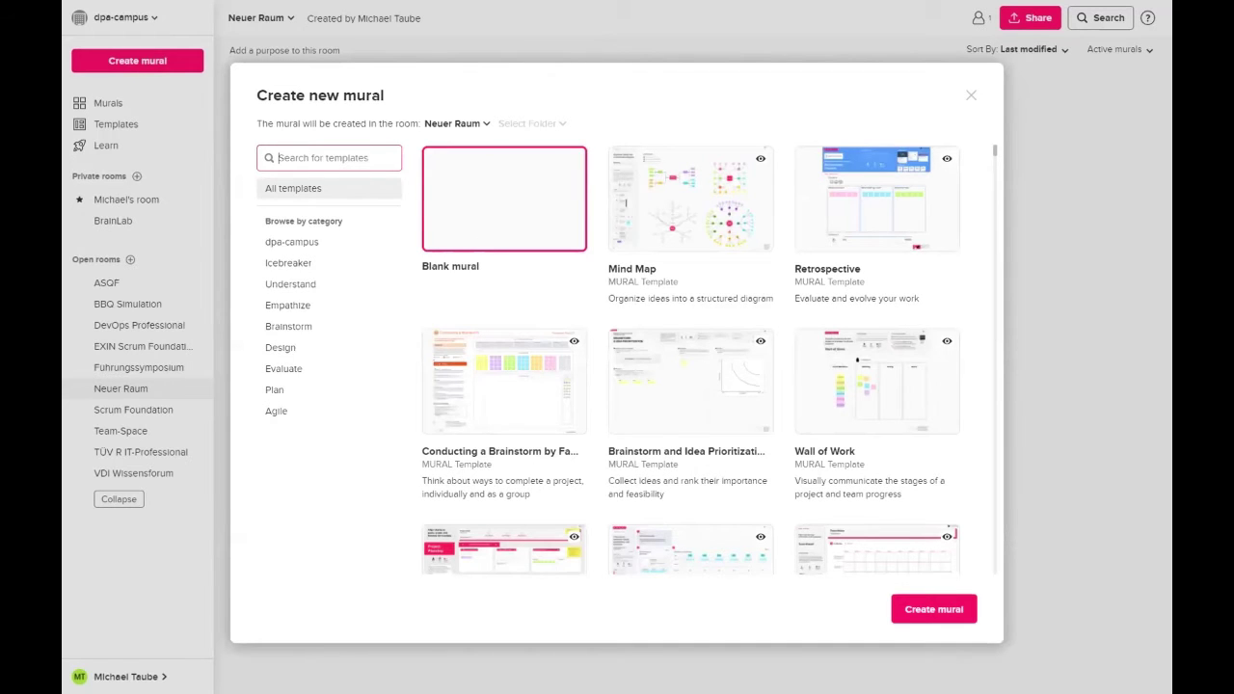
left_click(481, 223)
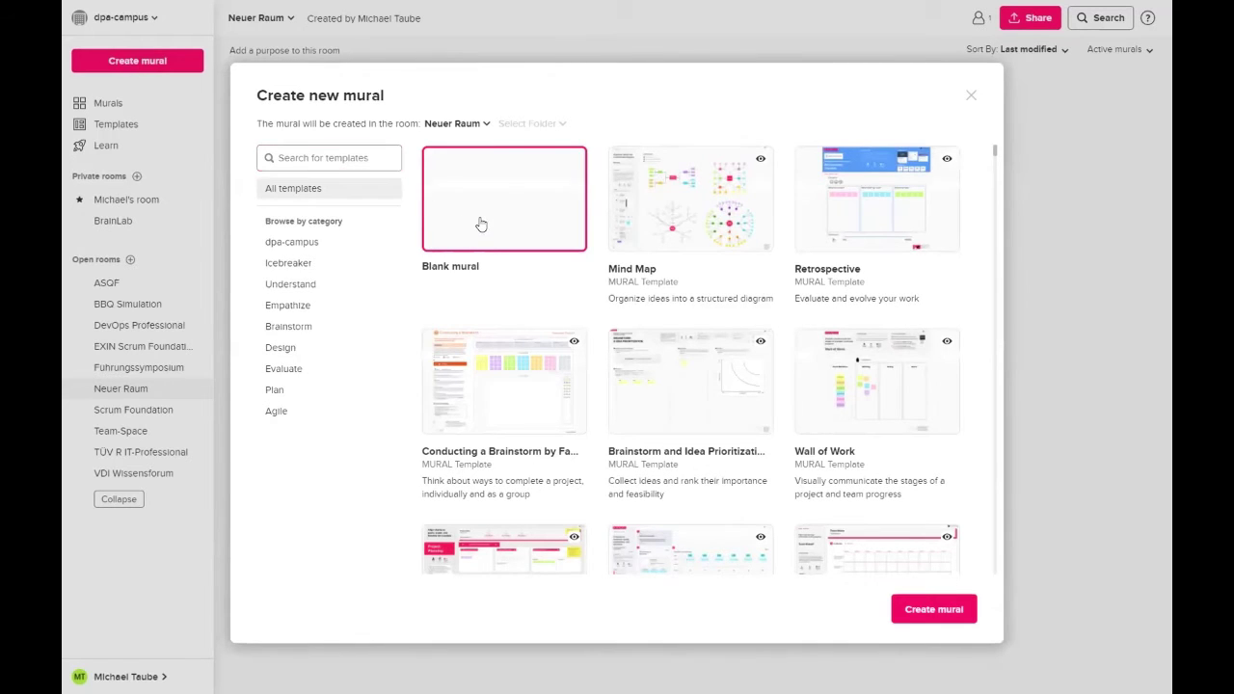
scroll(665, 318, "down", 1)
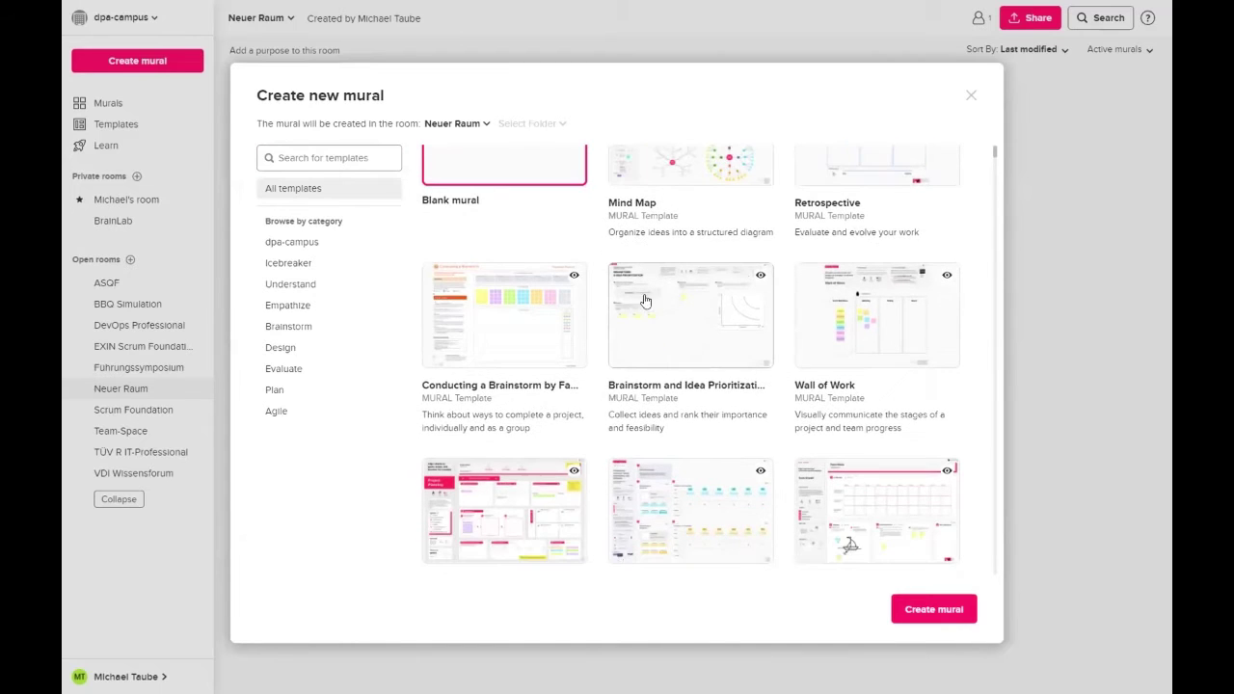
scroll(550, 211, "up", 1)
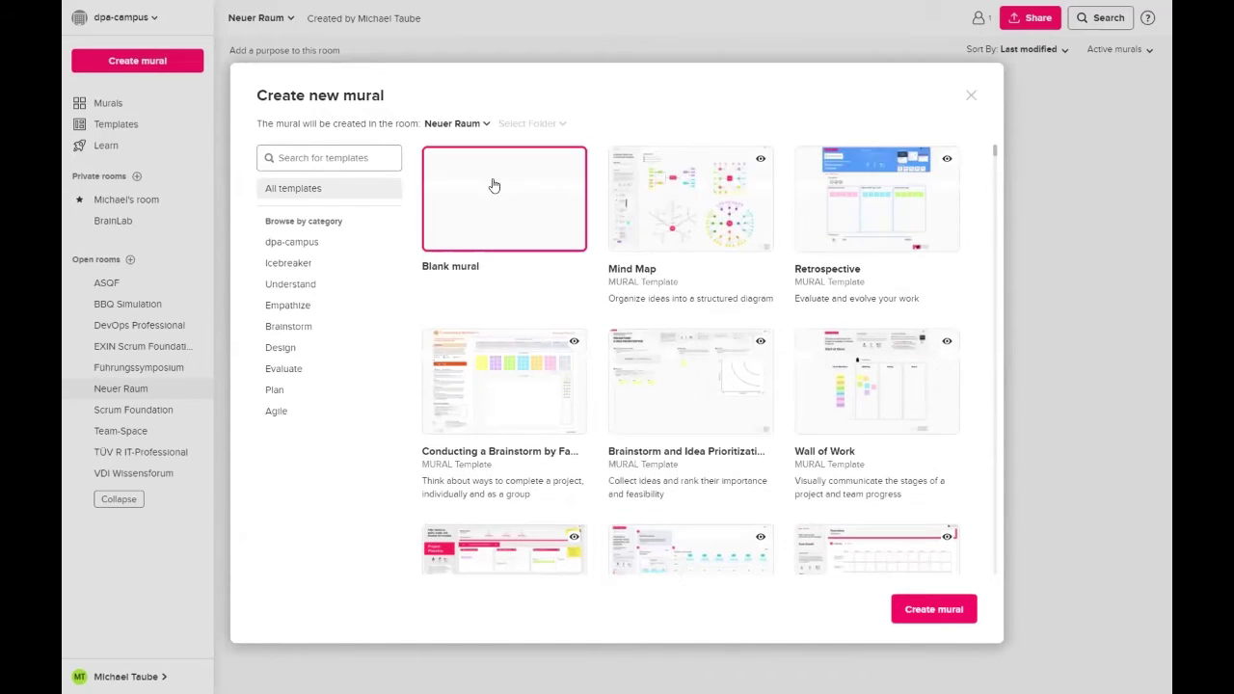
left_click(940, 609)
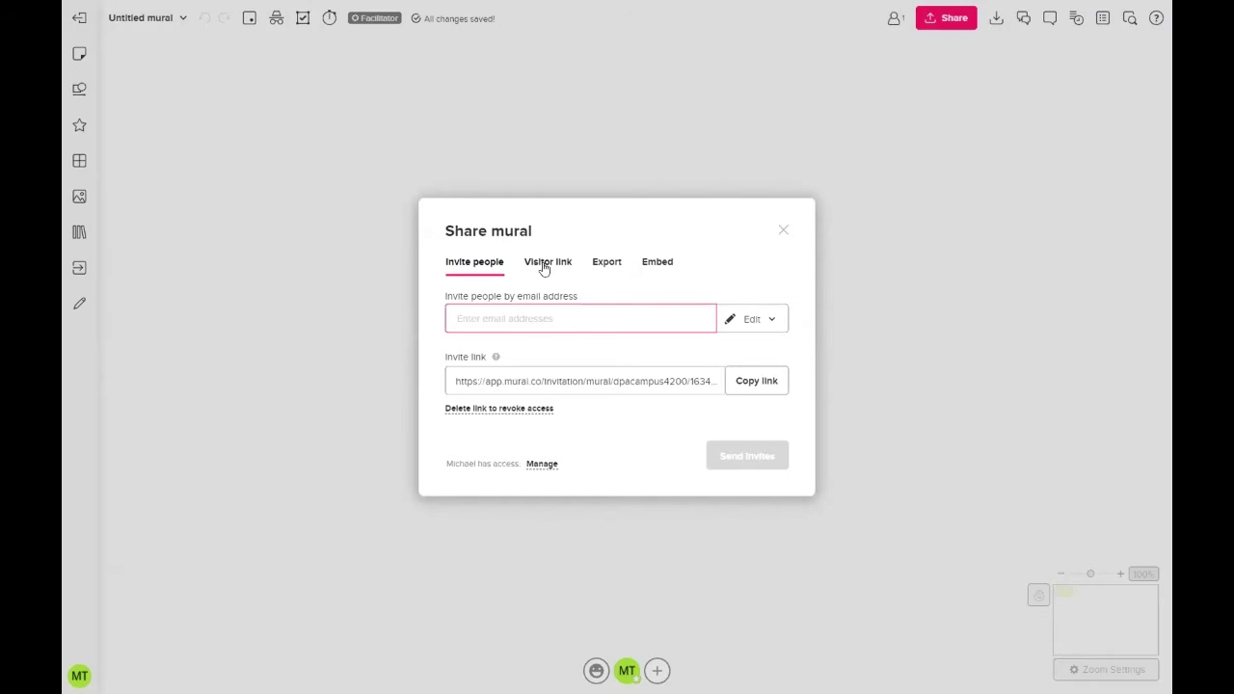
Step: Copy the visitor link of the untitled mural and close its sharing options
left_click(542, 262)
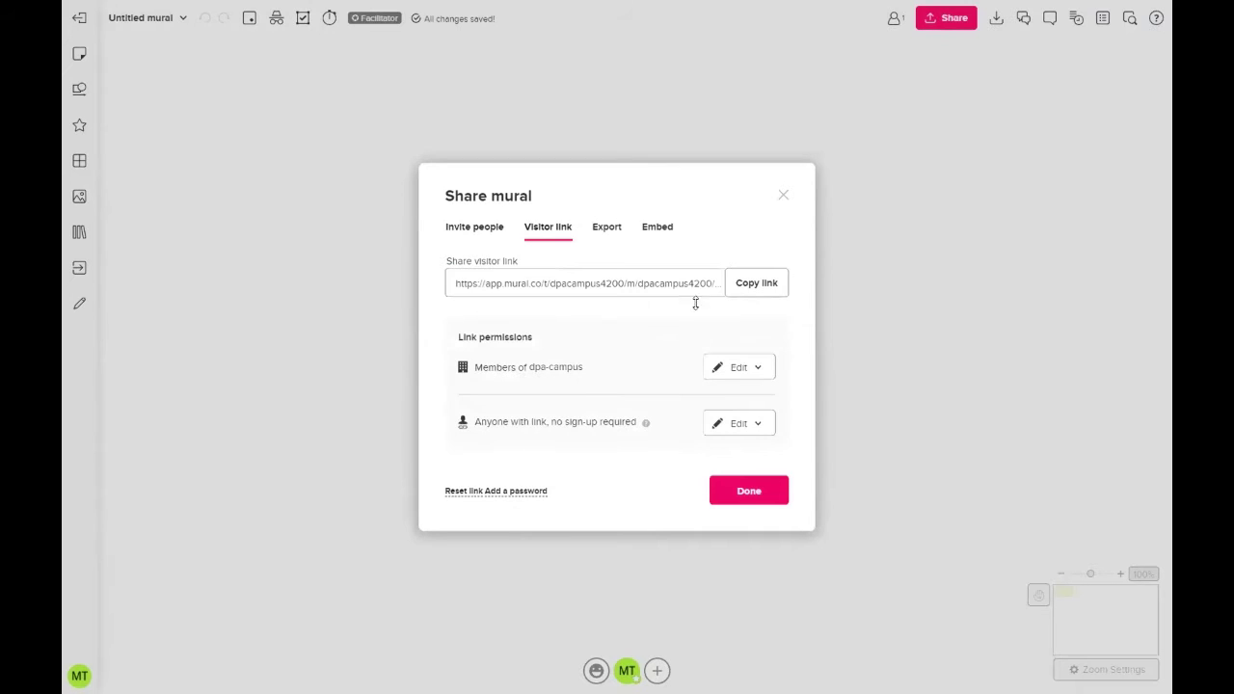
left_click(754, 288)
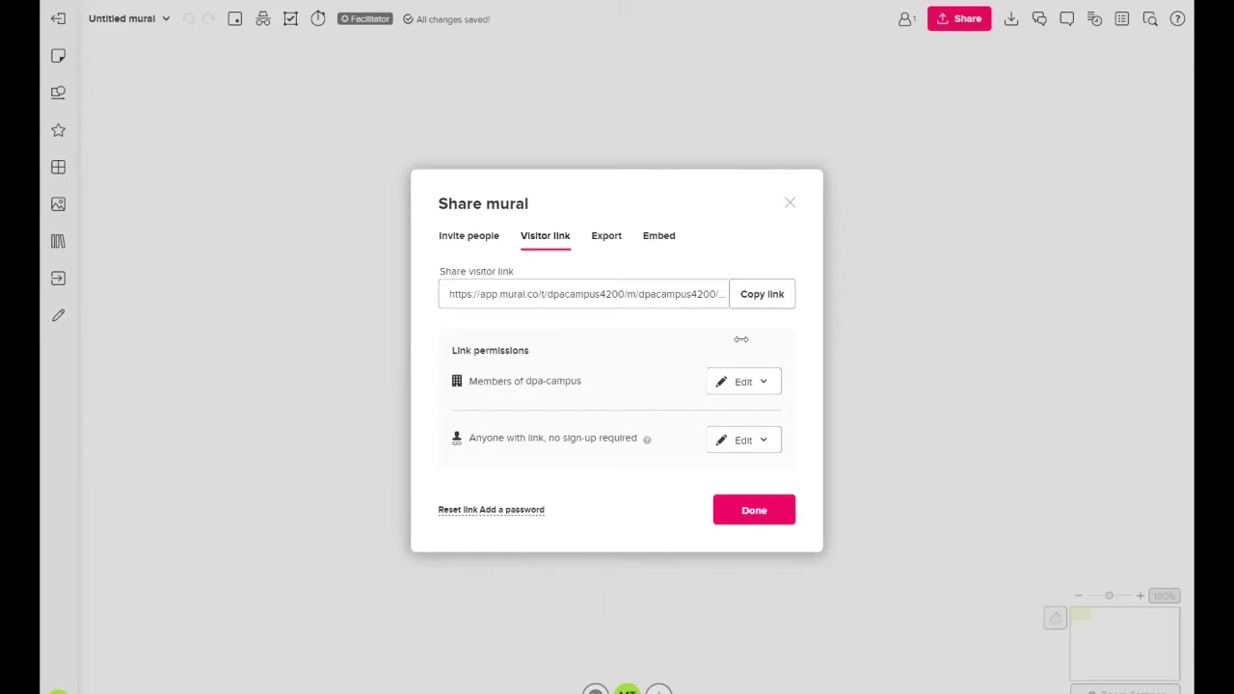
left_click(790, 205)
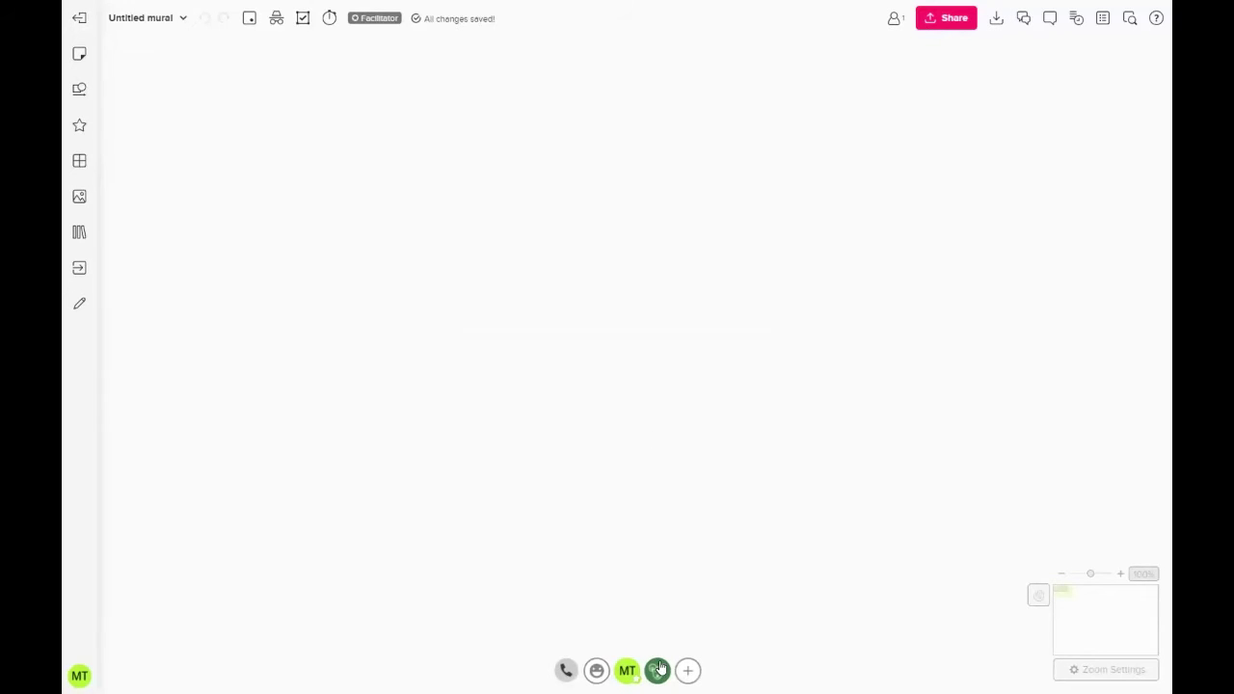
Step: Examine the visiting participants on the untitled mural and the options for following them
mouse_move(658, 669)
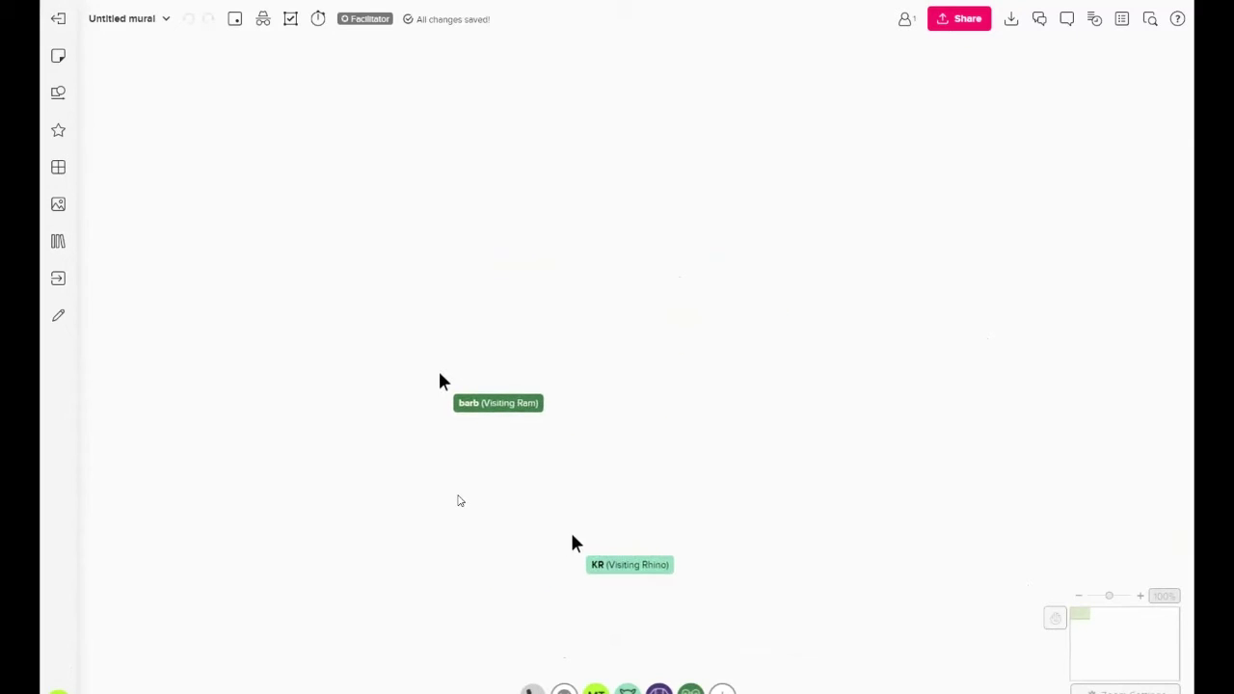
scroll(739, 551, "down", 1)
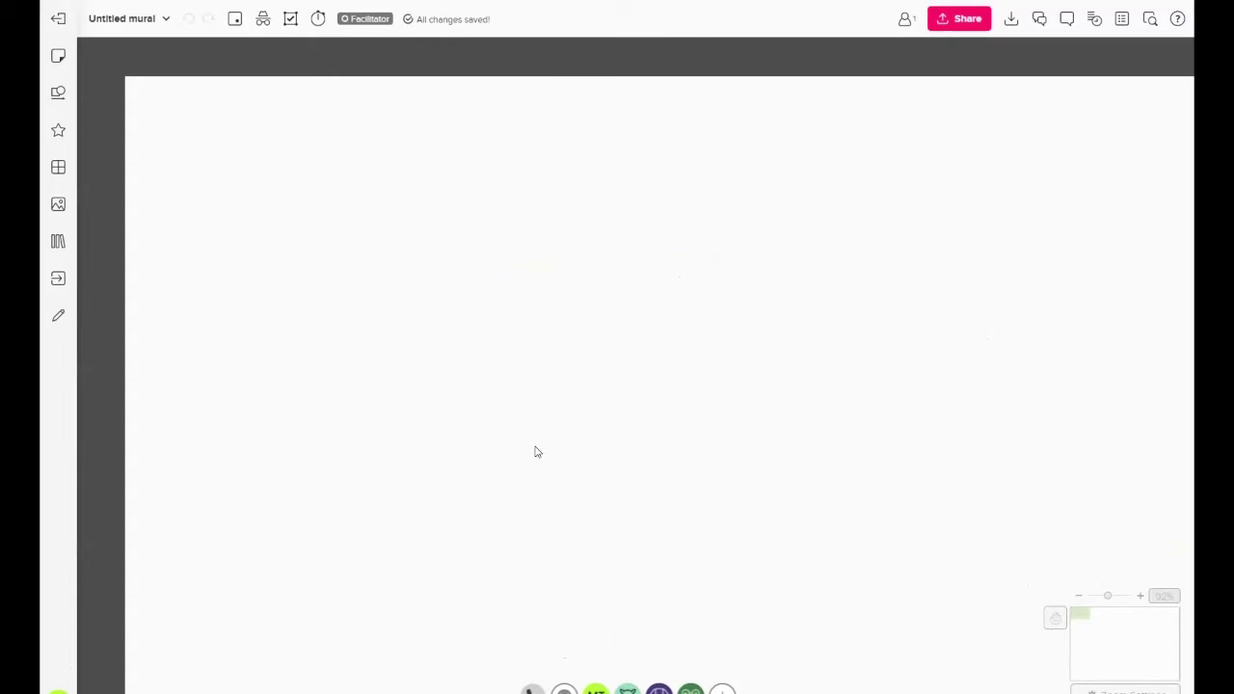
scroll(591, 435, "up", 1)
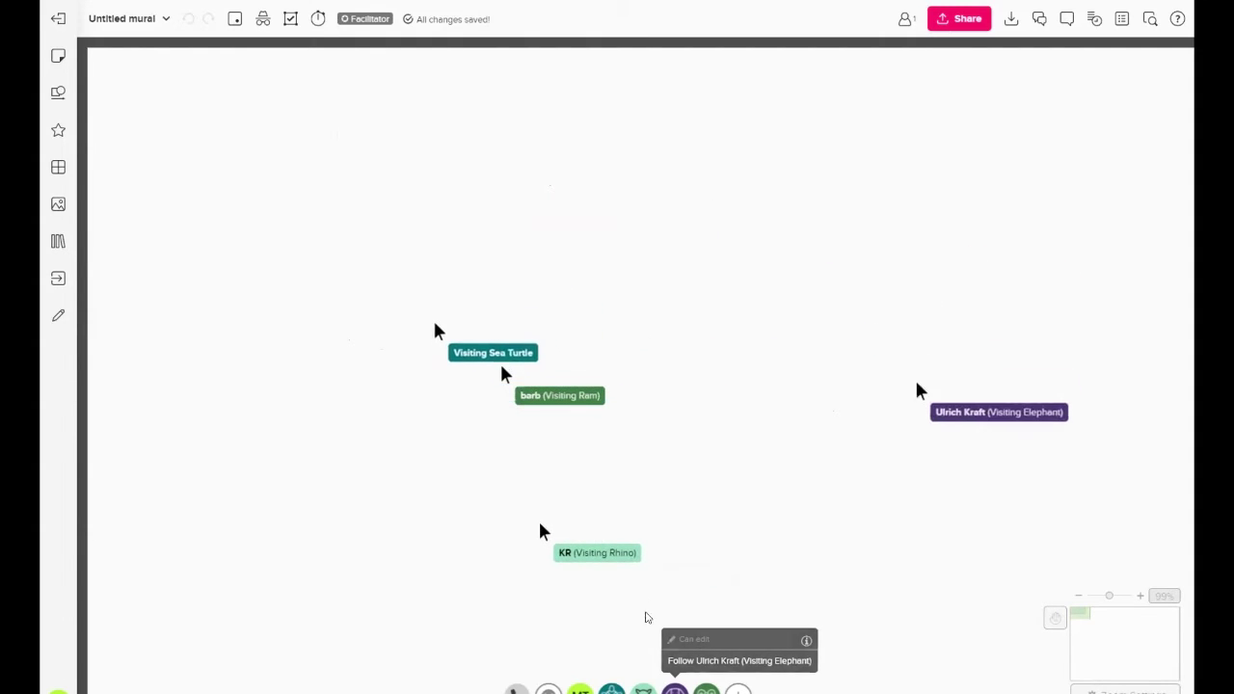
right_click(674, 688)
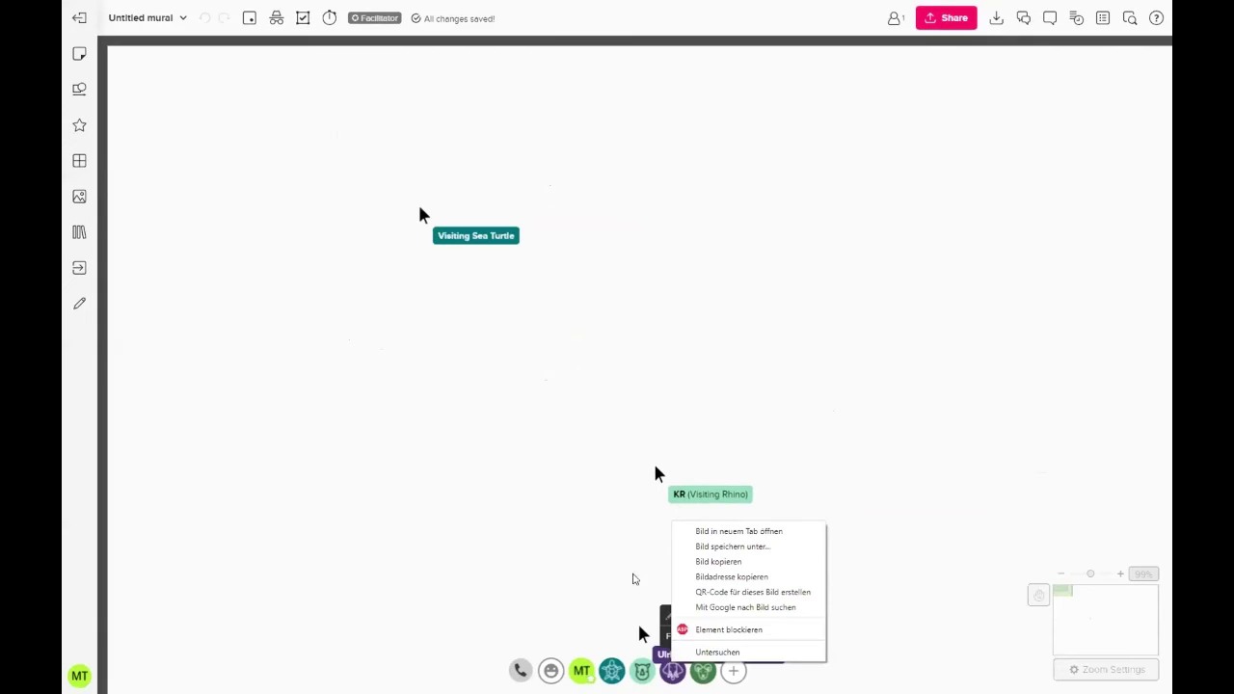
key("Escape")
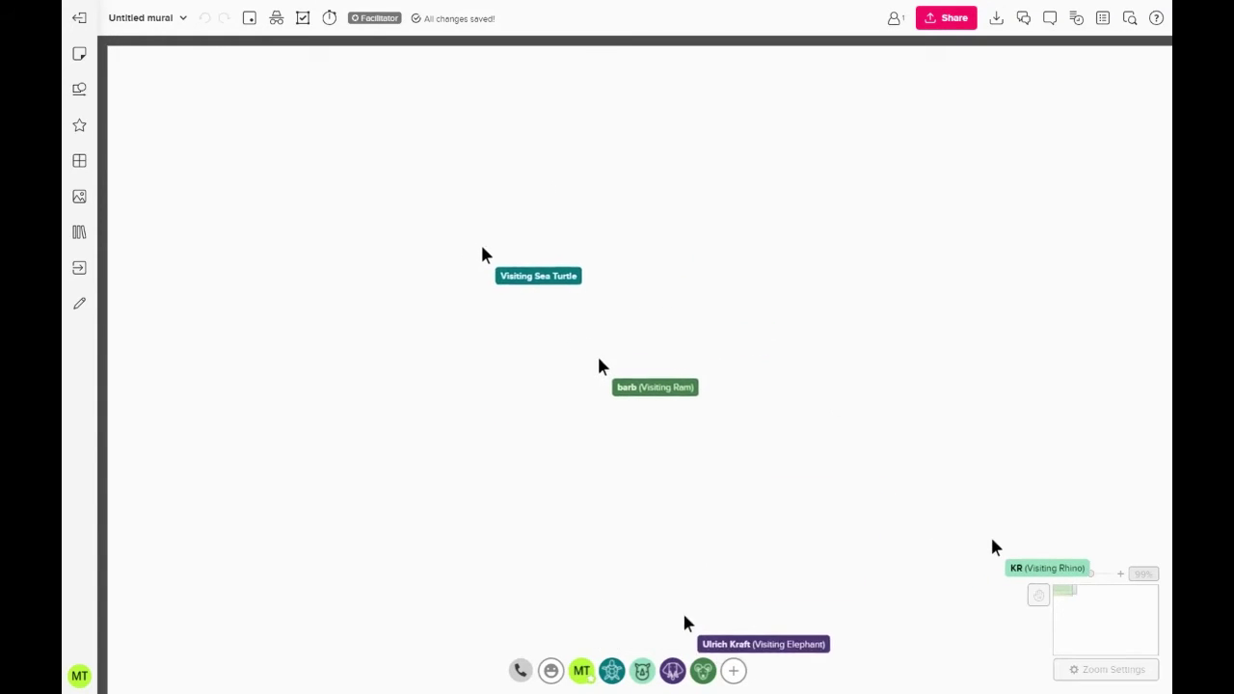
mouse_move(611, 648)
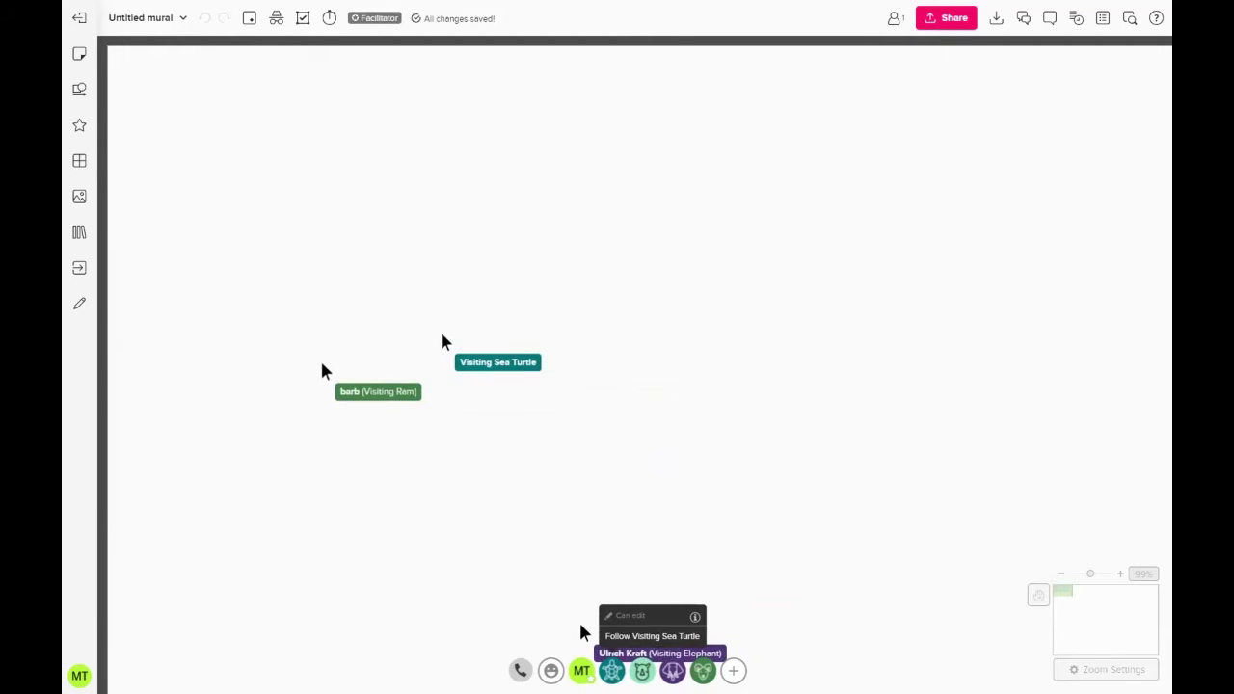
left_click(612, 669)
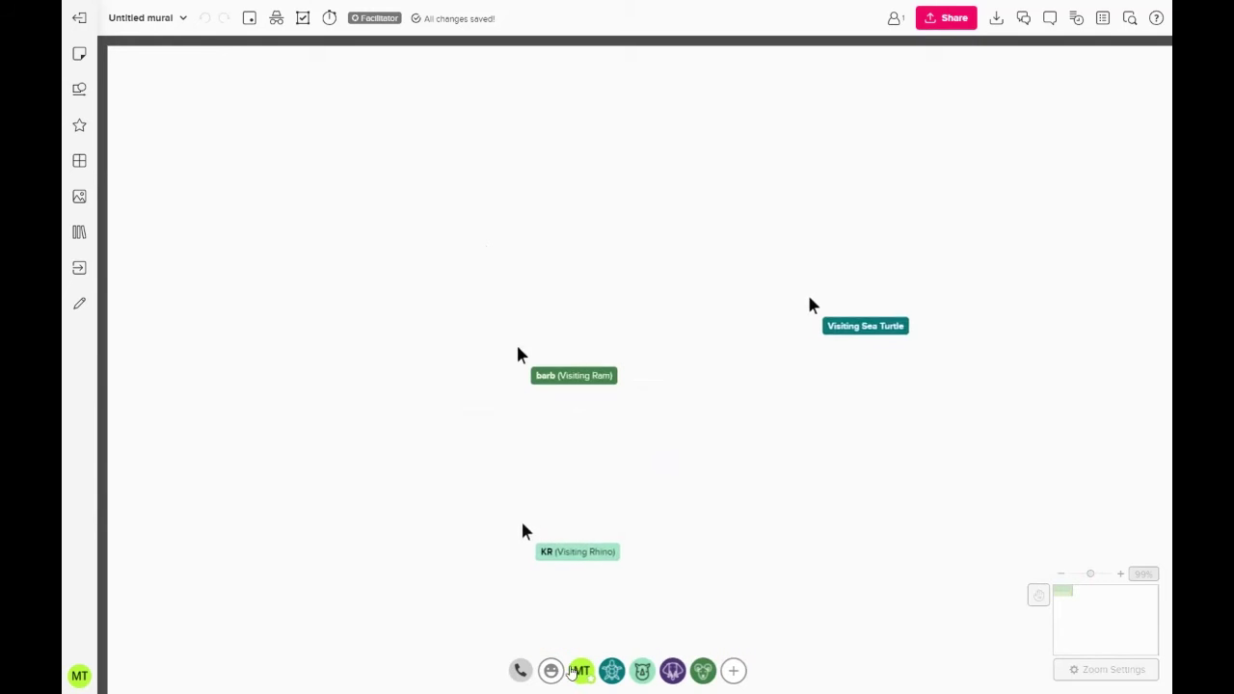
mouse_move(618, 672)
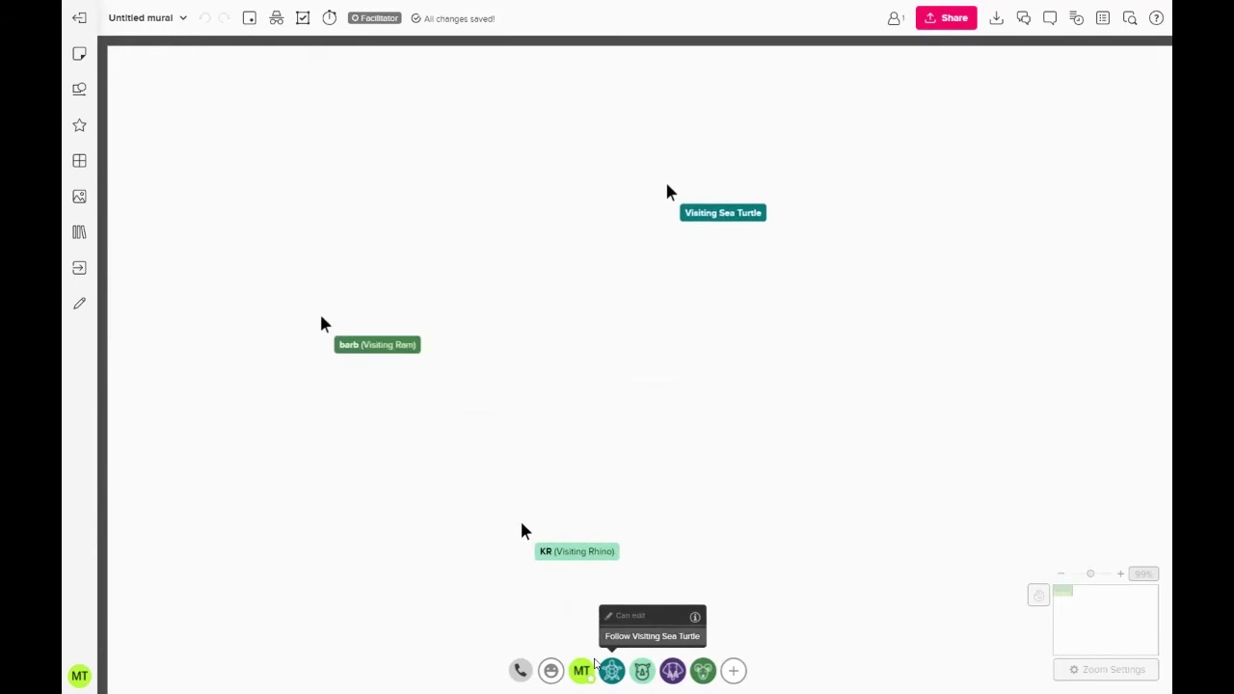
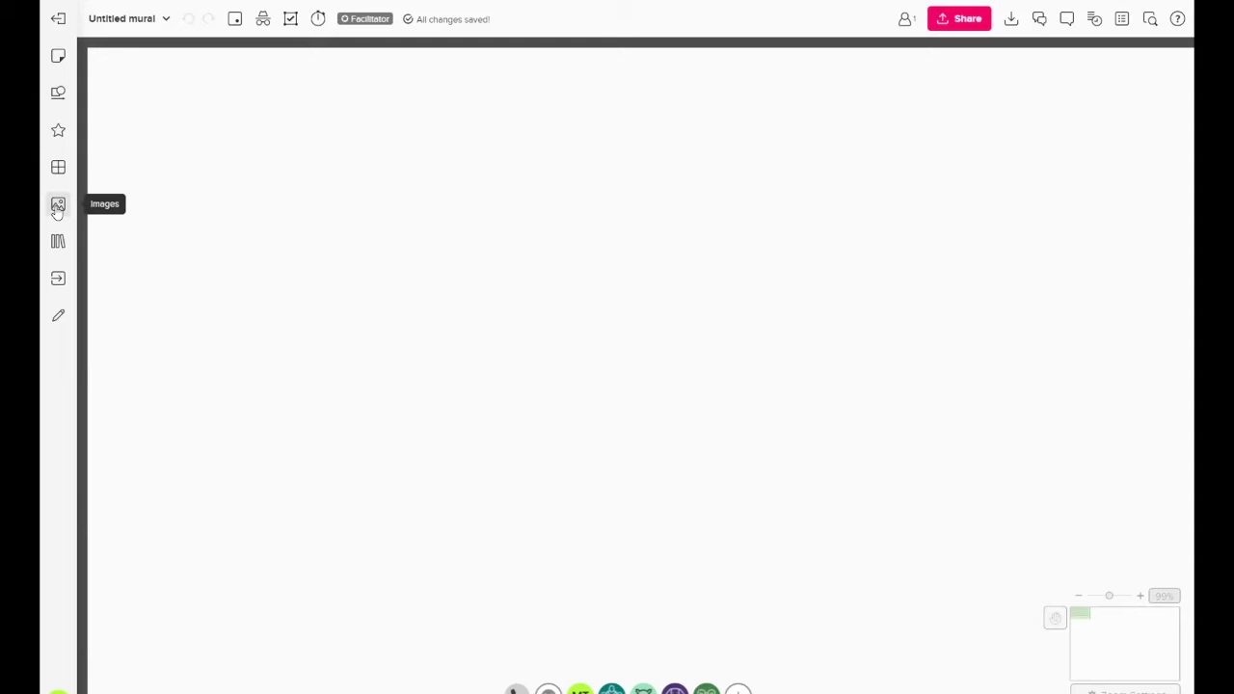
Step: Import the Header image from the Tool Party Mural folder on the computer's desktop into the mural
left_click(58, 208)
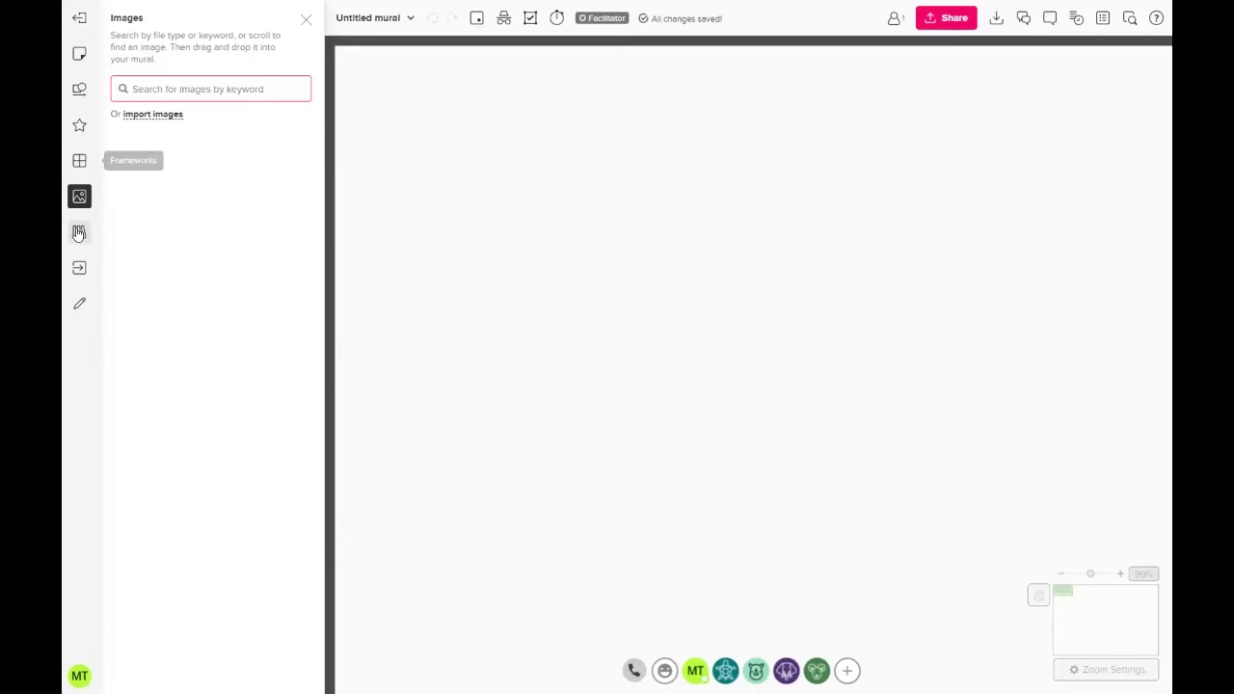
left_click(78, 233)
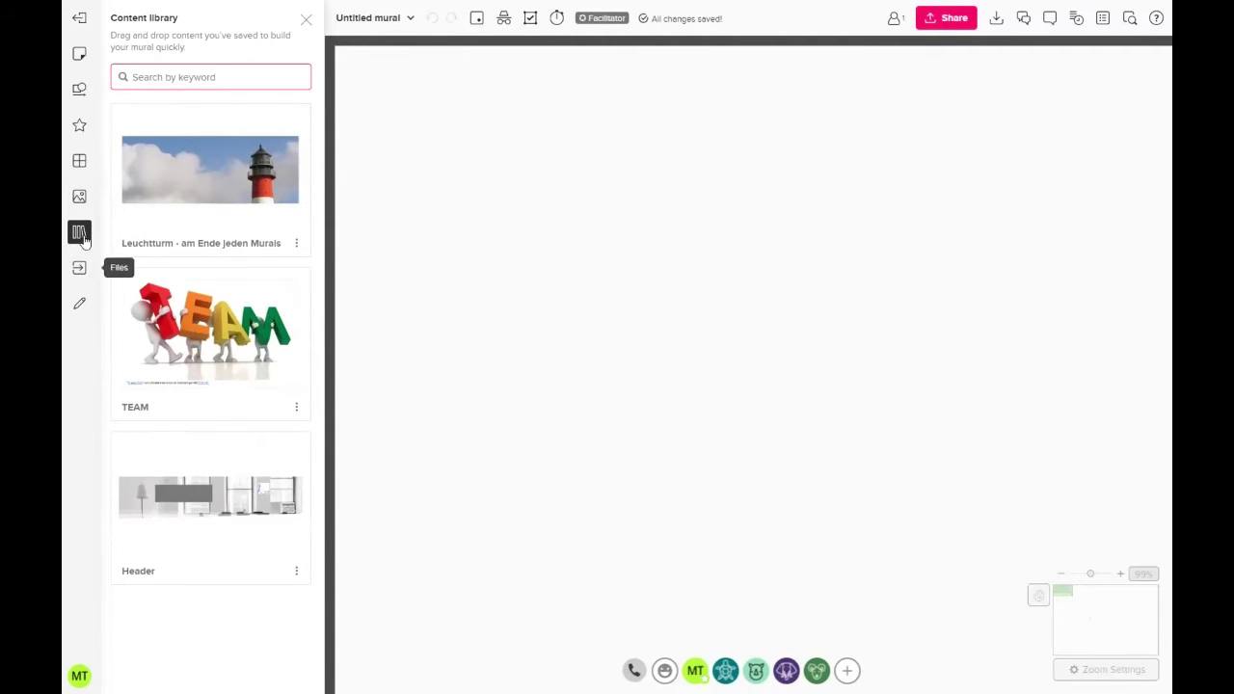
left_click(79, 198)
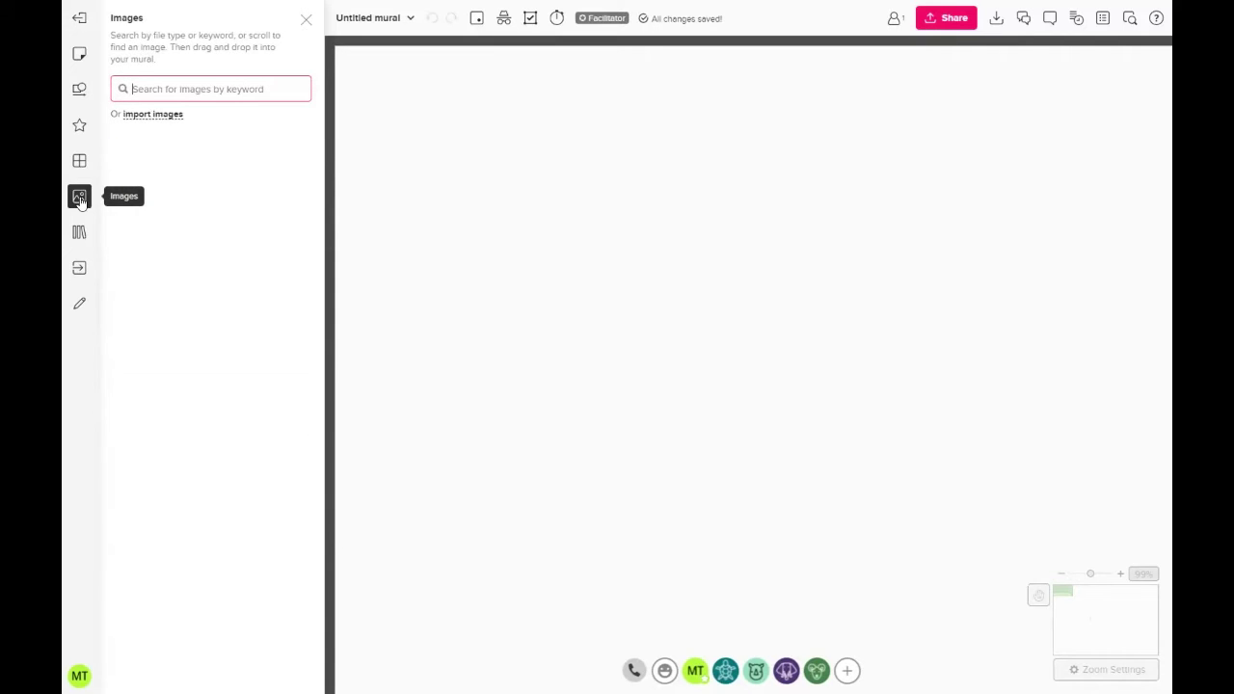
left_click(140, 114)
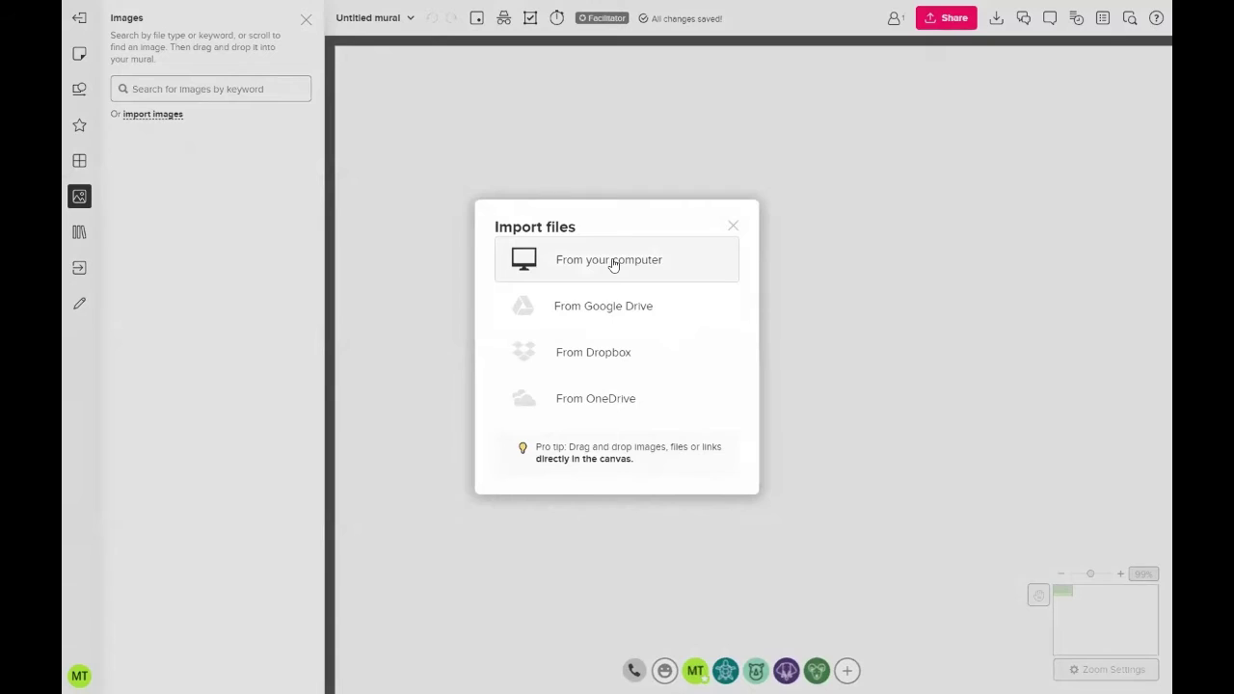
left_click(613, 263)
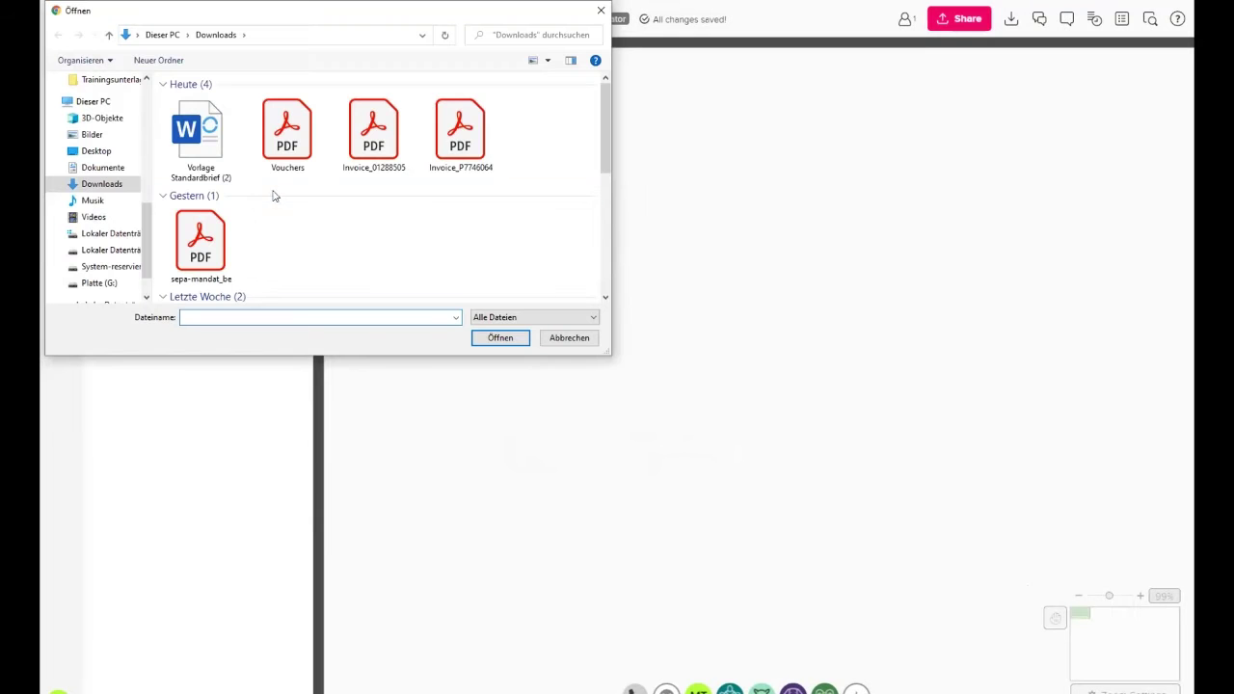
left_click(97, 152)
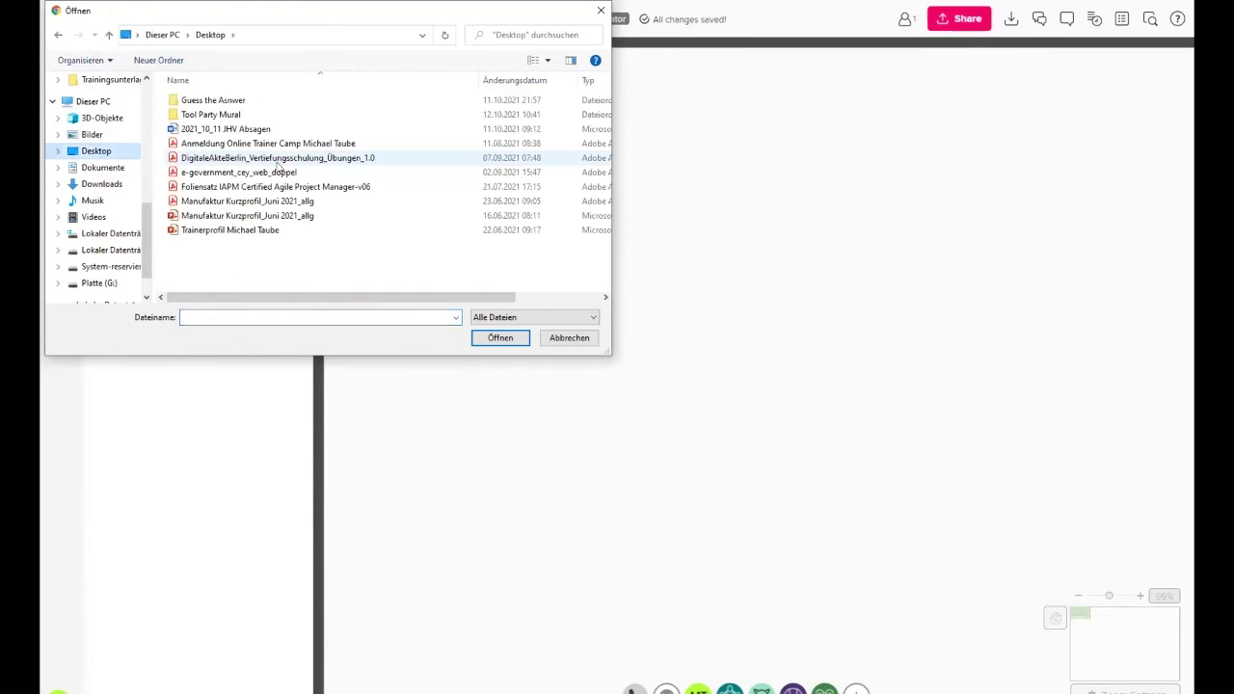
double_click(220, 117)
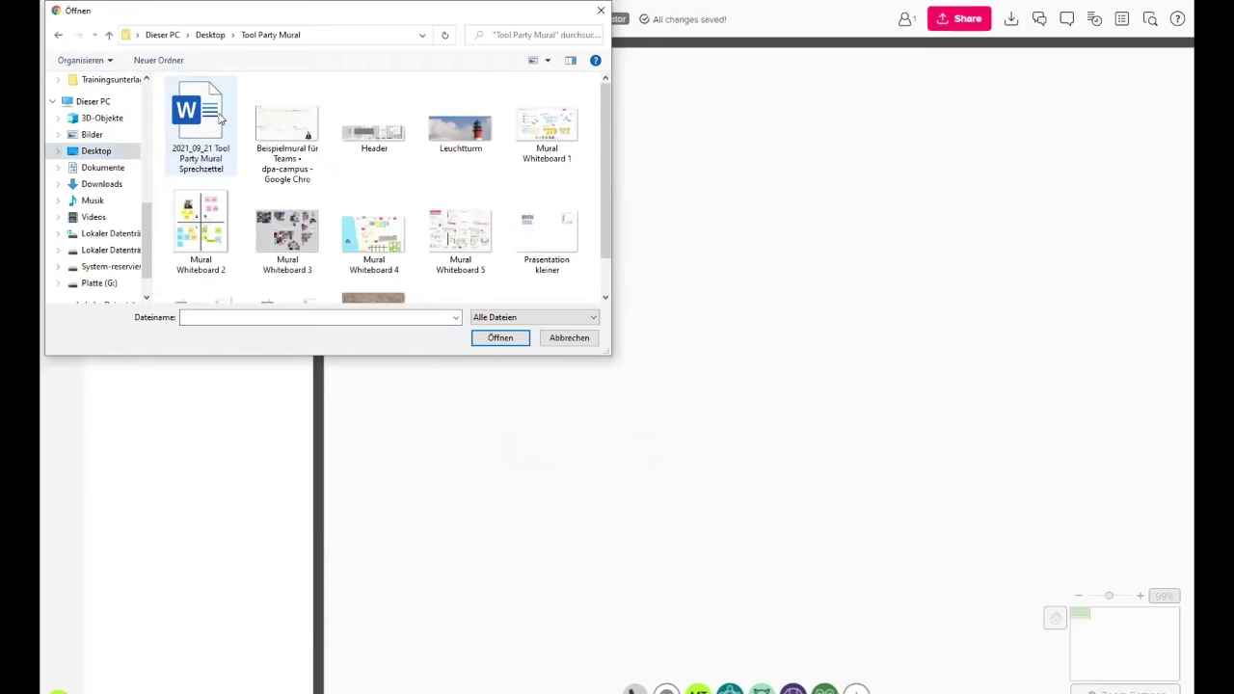
left_click(373, 135)
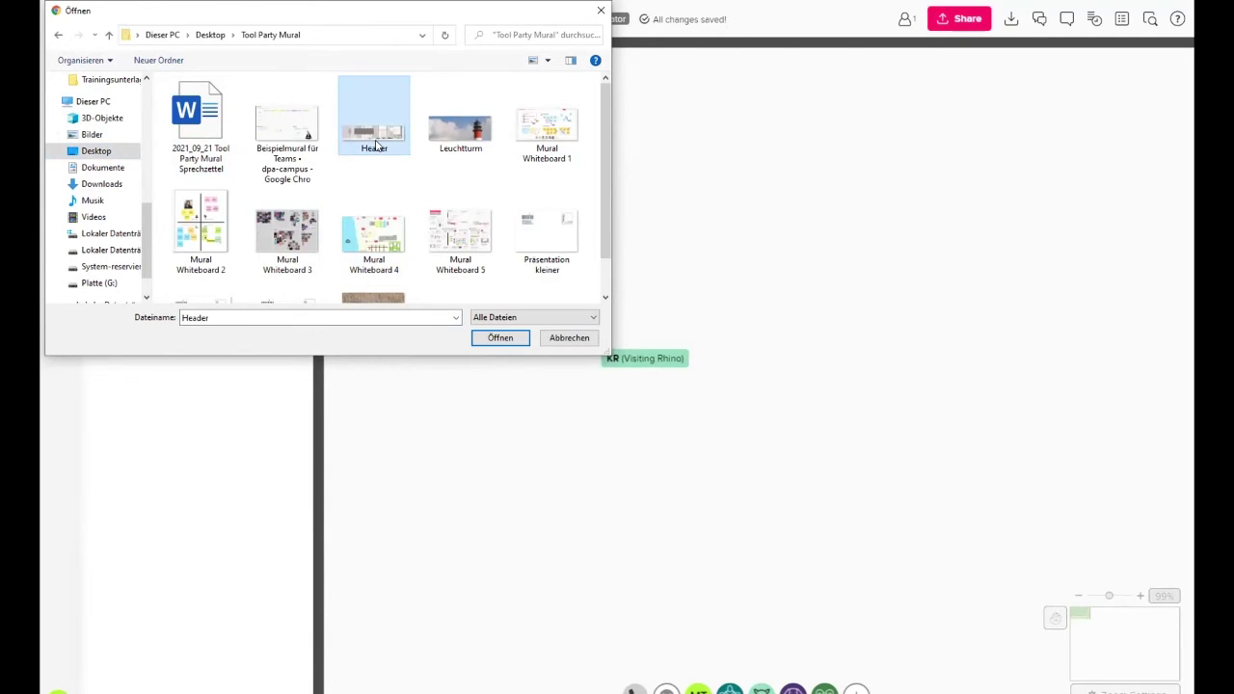
left_click(500, 339)
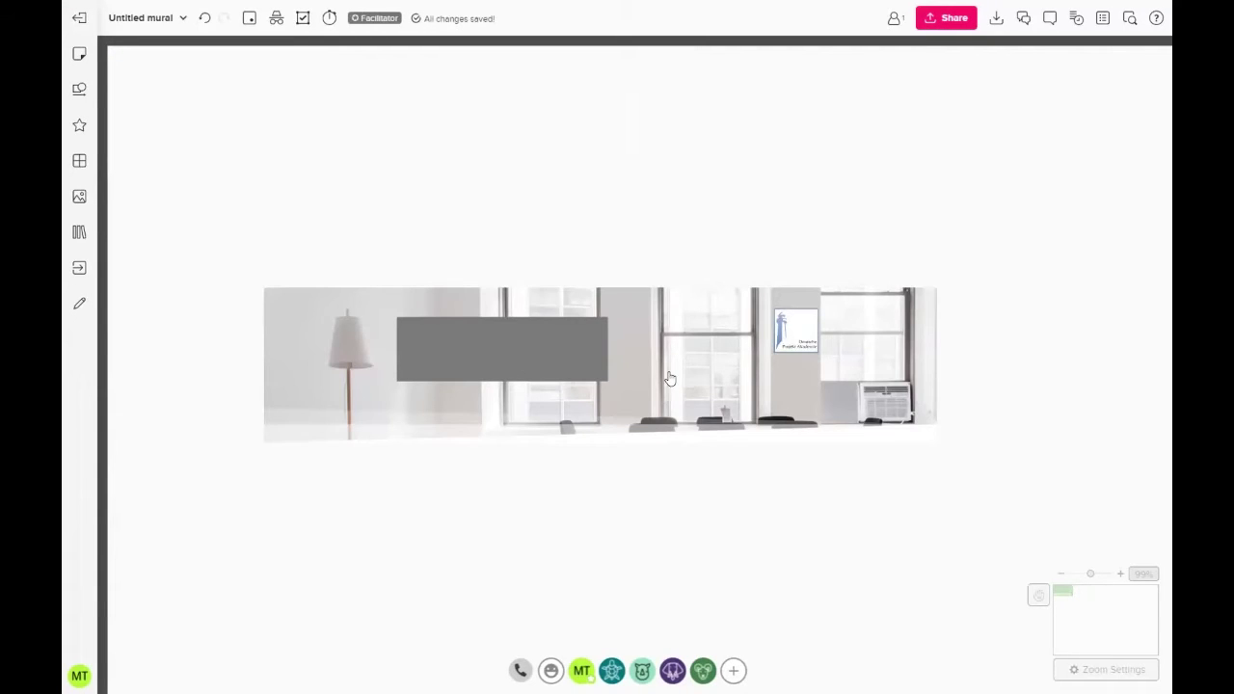
Step: Enlarge the header image to about a third of the mural's width and align it with the mural's upper-left corner
scroll(670, 378, "down", 2)
scroll(665, 371, "down", 1)
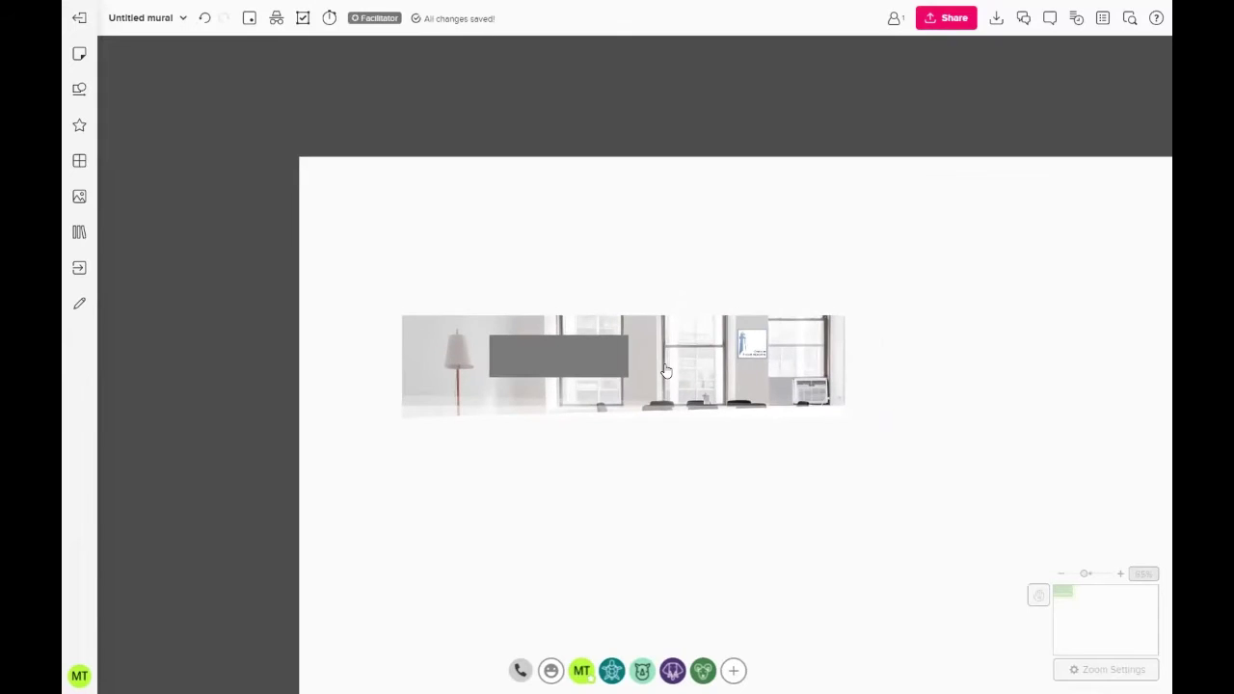
scroll(745, 482, "right", 3)
scroll(606, 389, "down", 1)
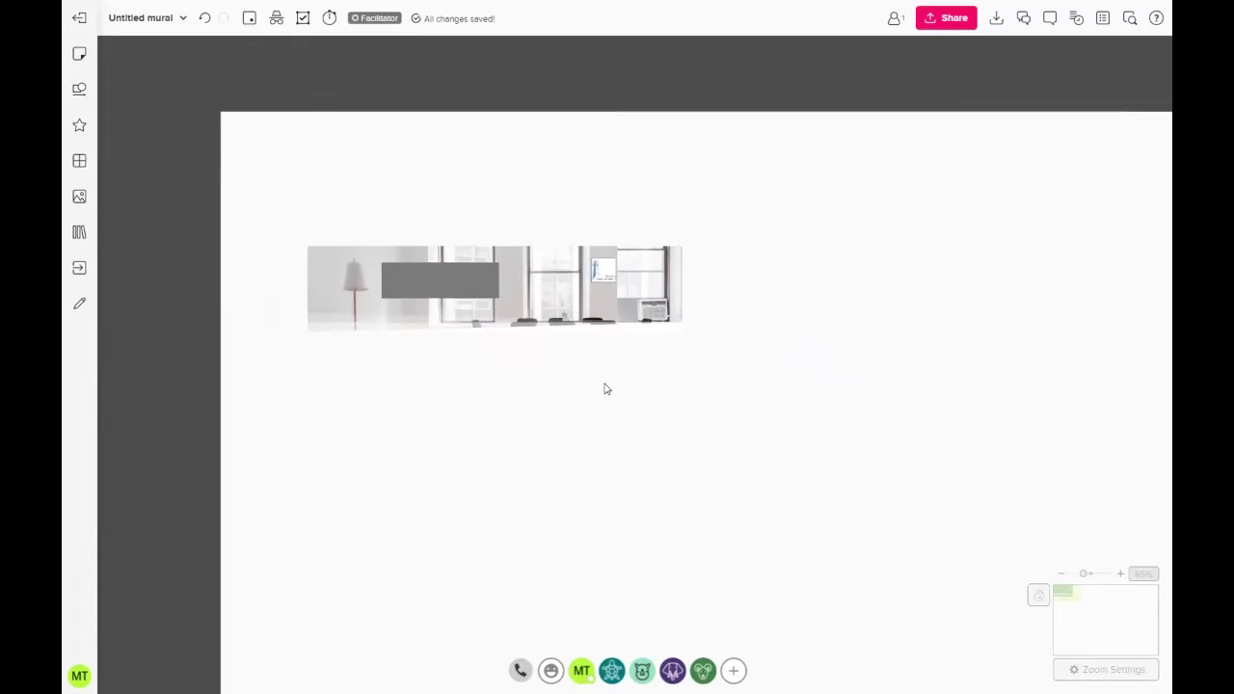
left_click_drag(832, 454, 675, 396)
scroll(688, 400, "down", 2)
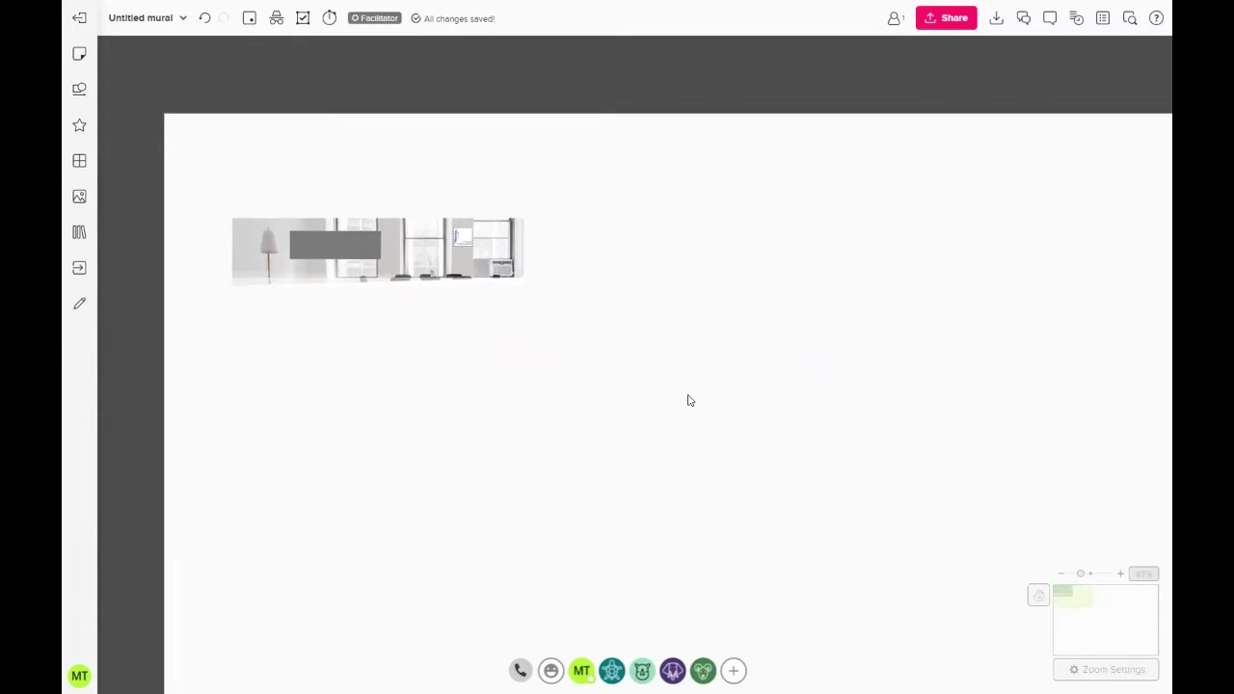
left_click_drag(838, 434, 724, 367)
scroll(724, 367, "down", 2)
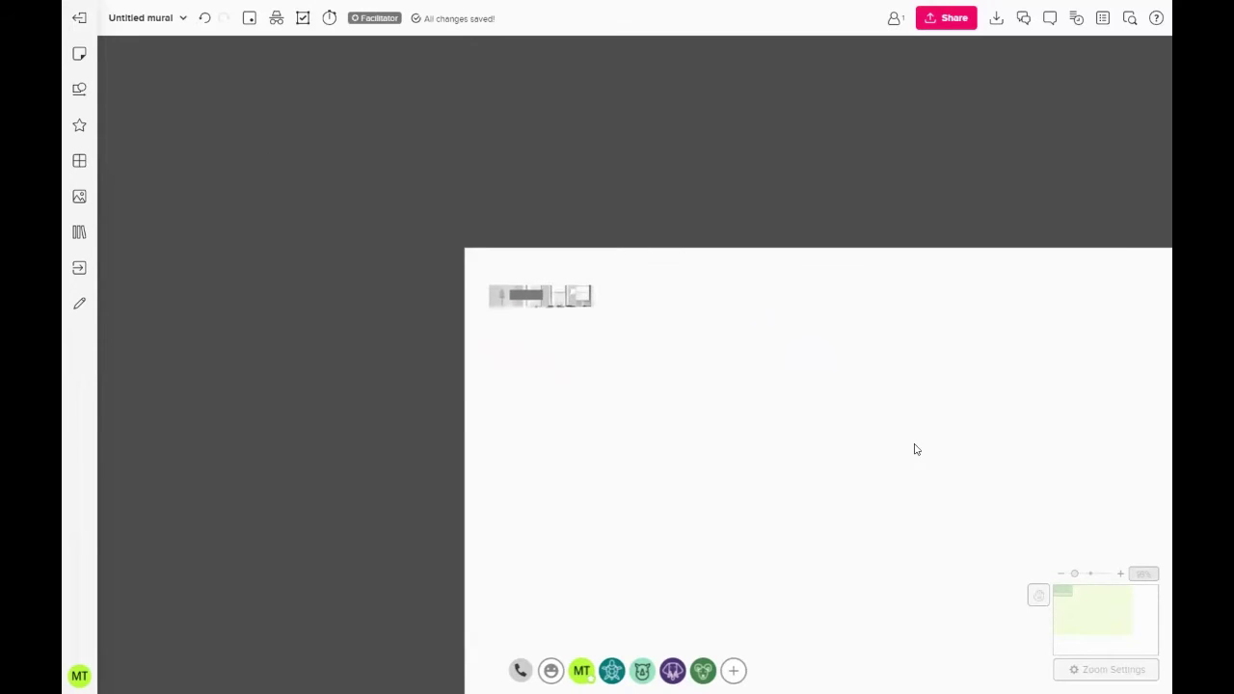
left_click_drag(830, 415, 606, 282)
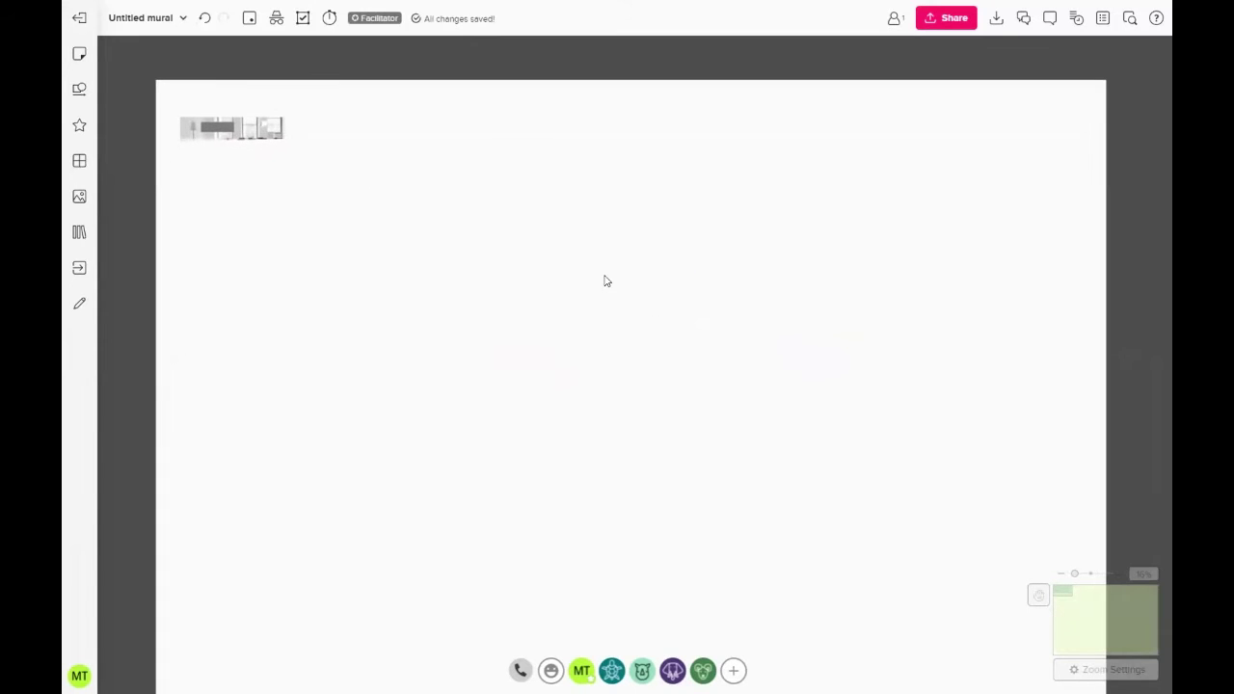
left_click(247, 141)
left_click_drag(286, 142, 500, 228)
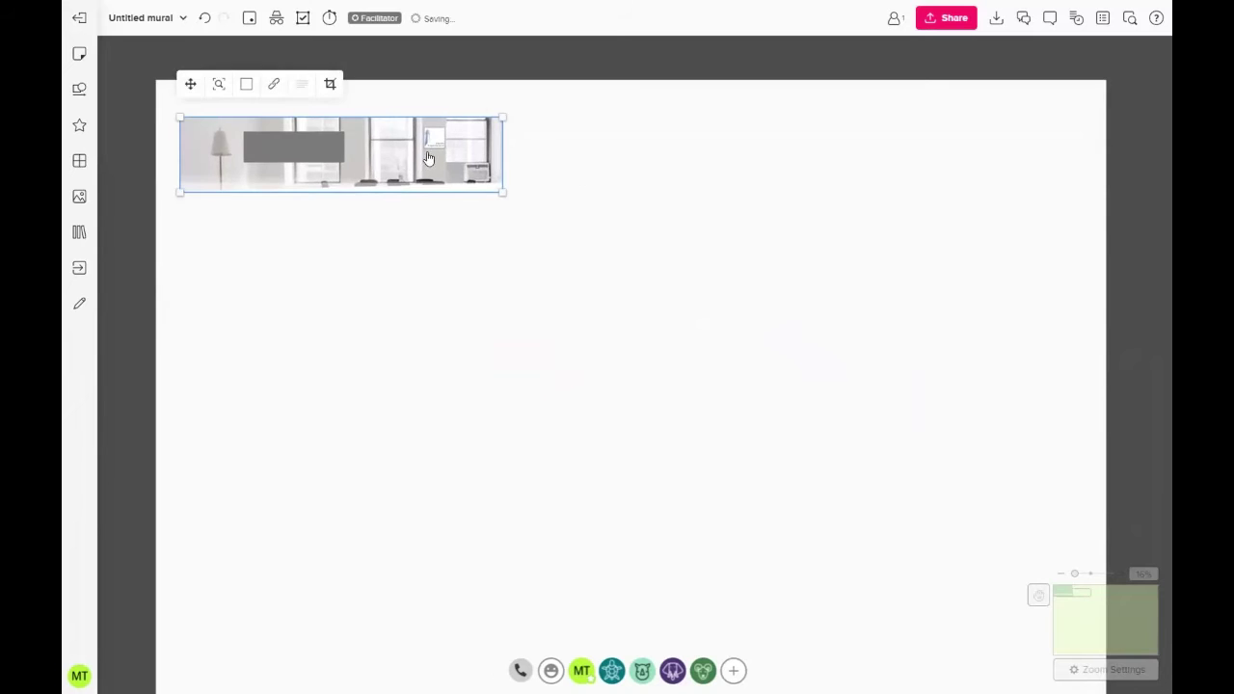
left_click_drag(422, 160, 387, 126)
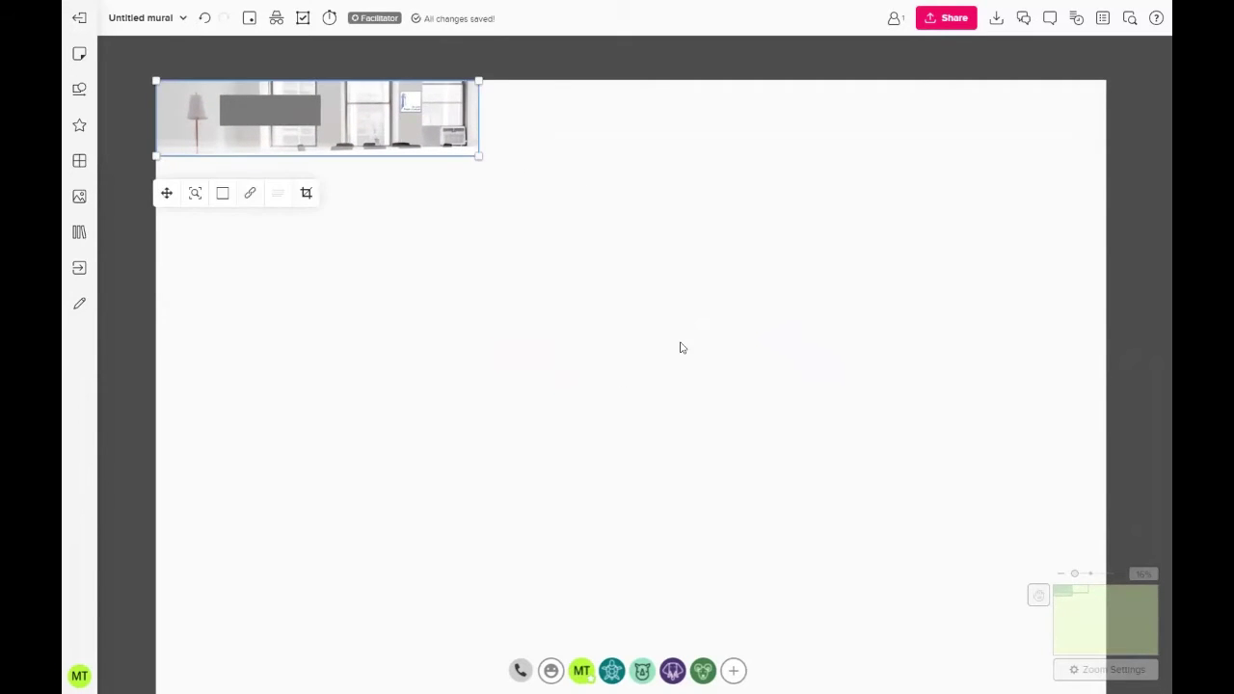
Step: Narrow the mural canvas to the width of the header image
left_click(1133, 361)
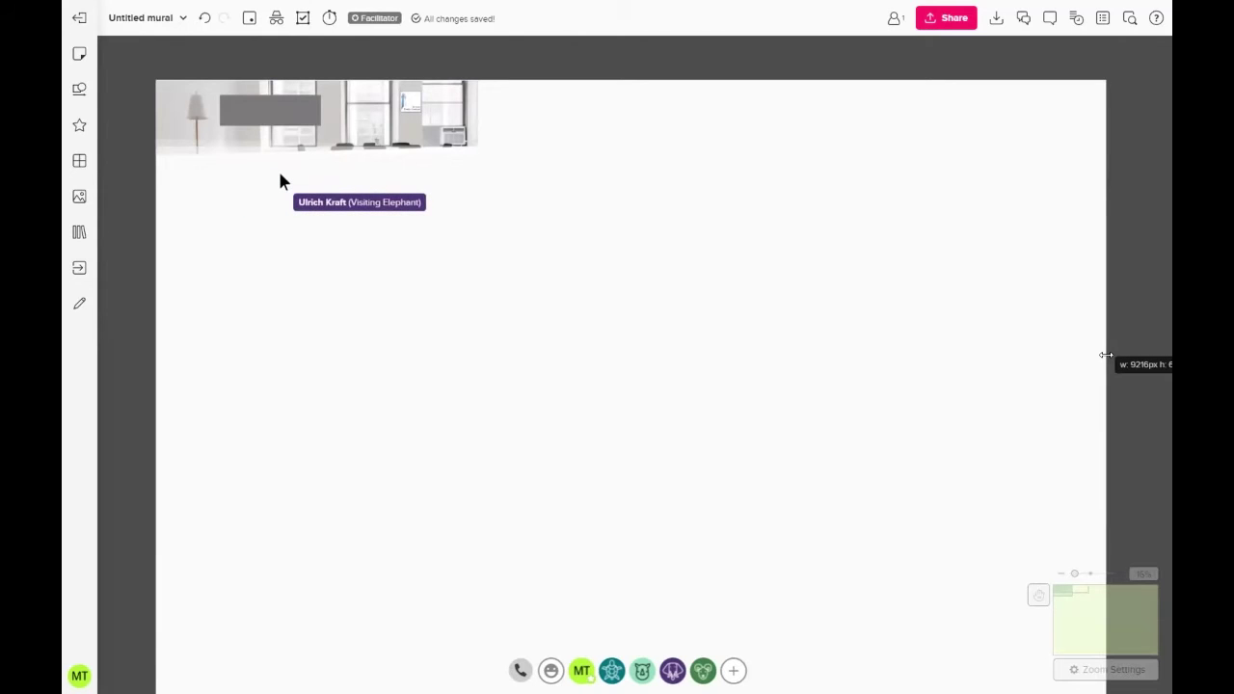
left_click_drag(1106, 354, 477, 335)
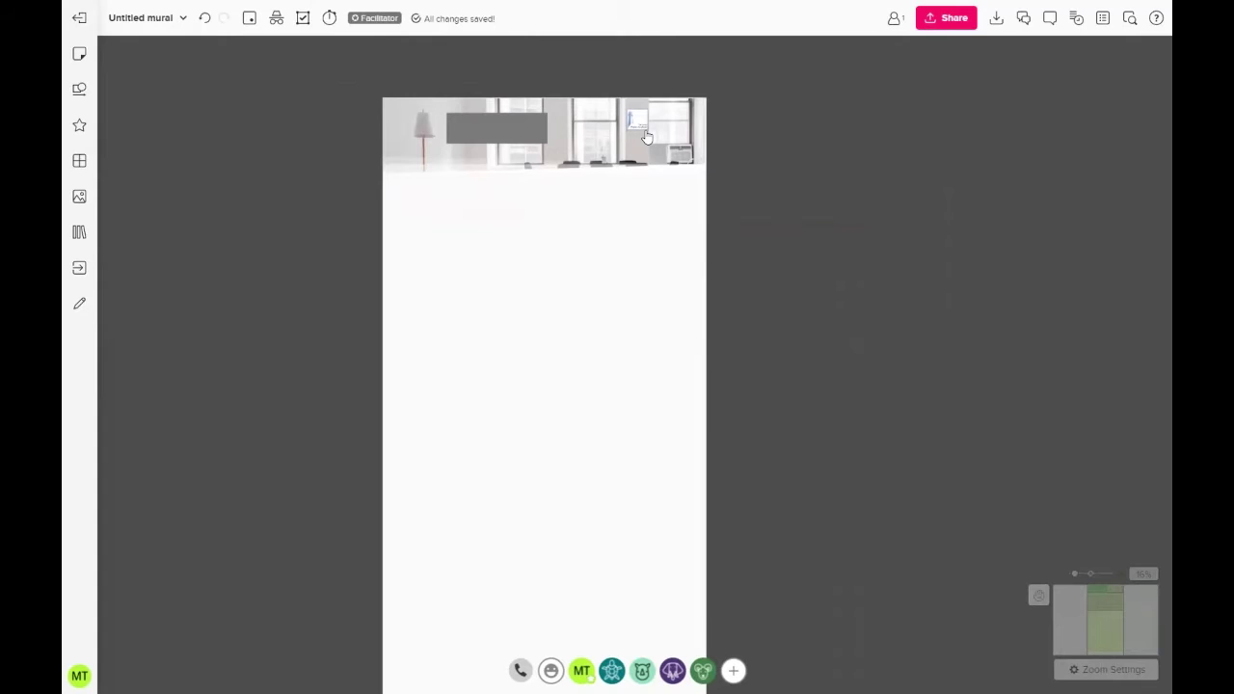
Step: Import the Leuchtturm image from the Tool Party Mural folder and place it against the mural's right edge, well below the header
left_click(81, 197)
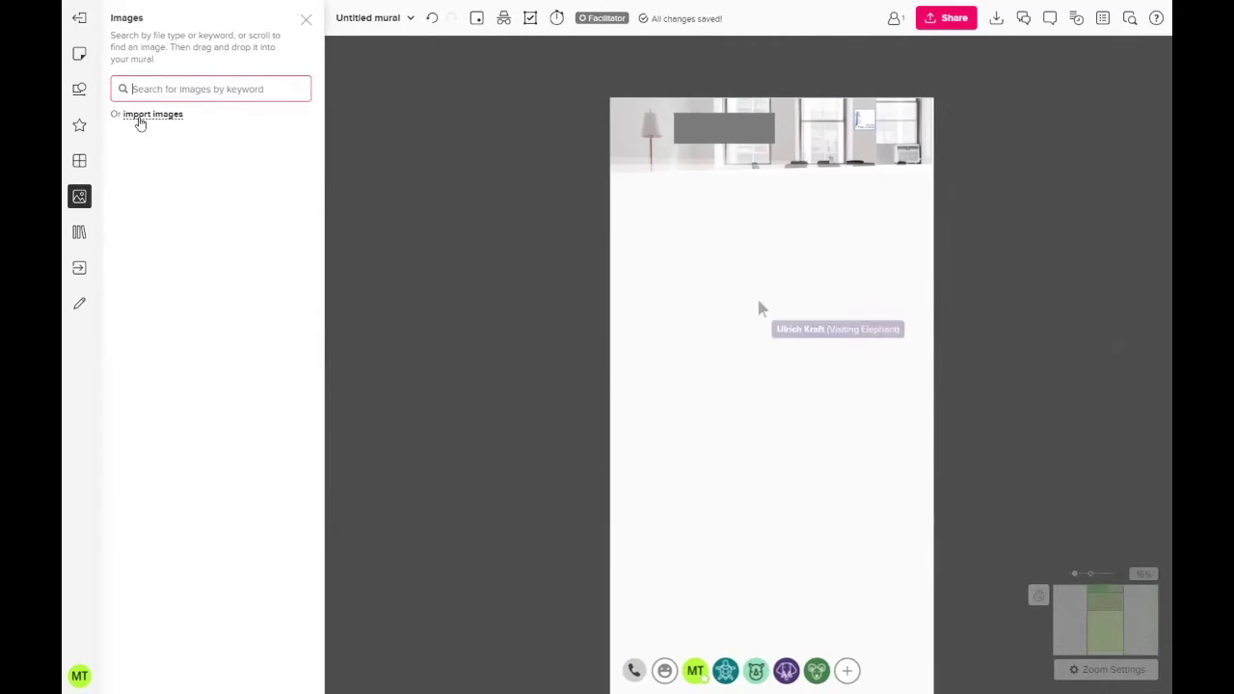
left_click(147, 115)
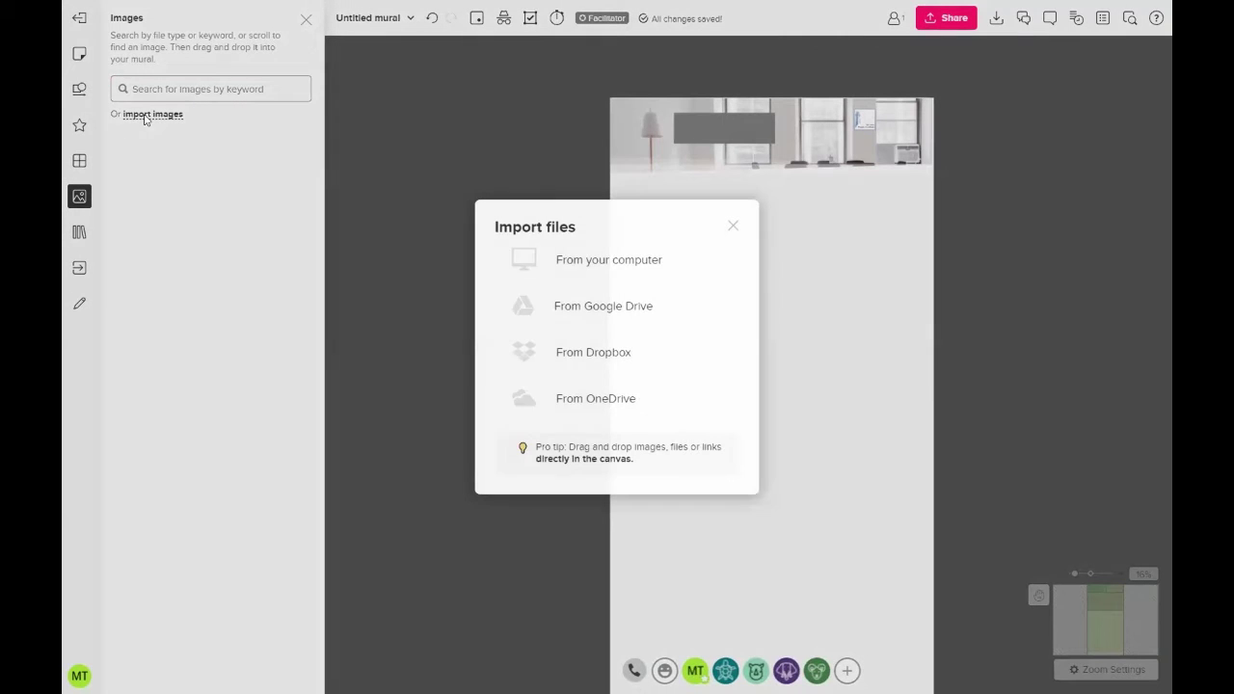
left_click(574, 261)
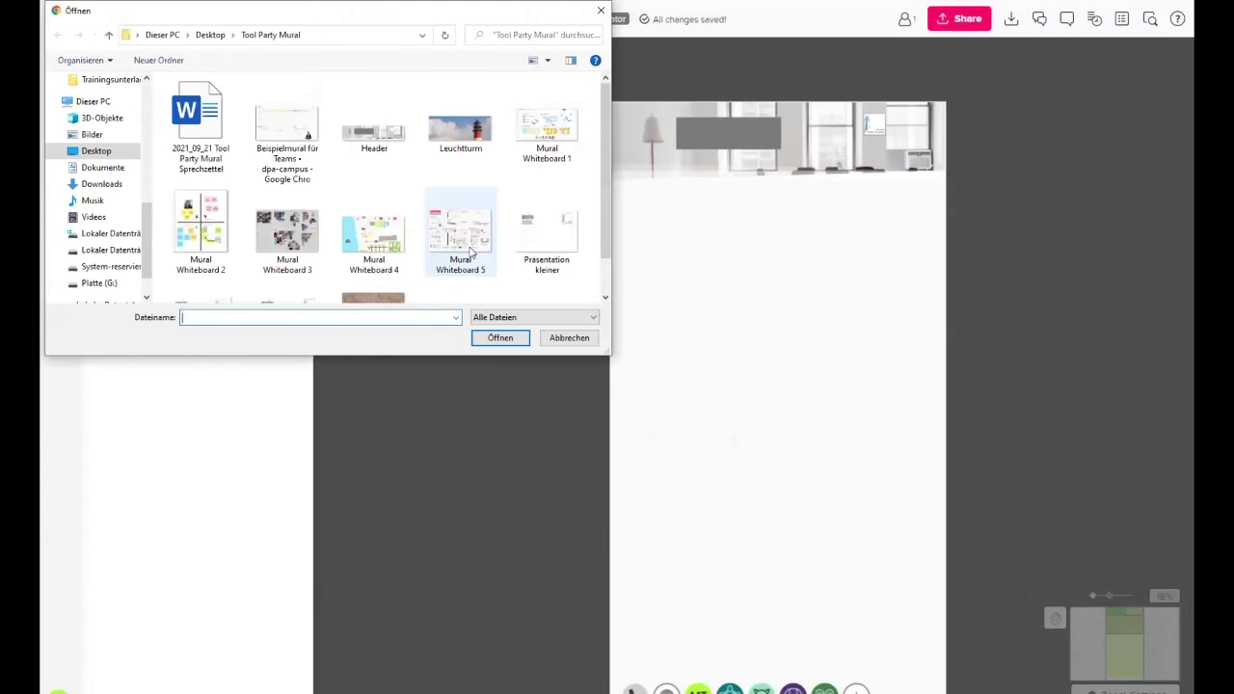
left_click(460, 130)
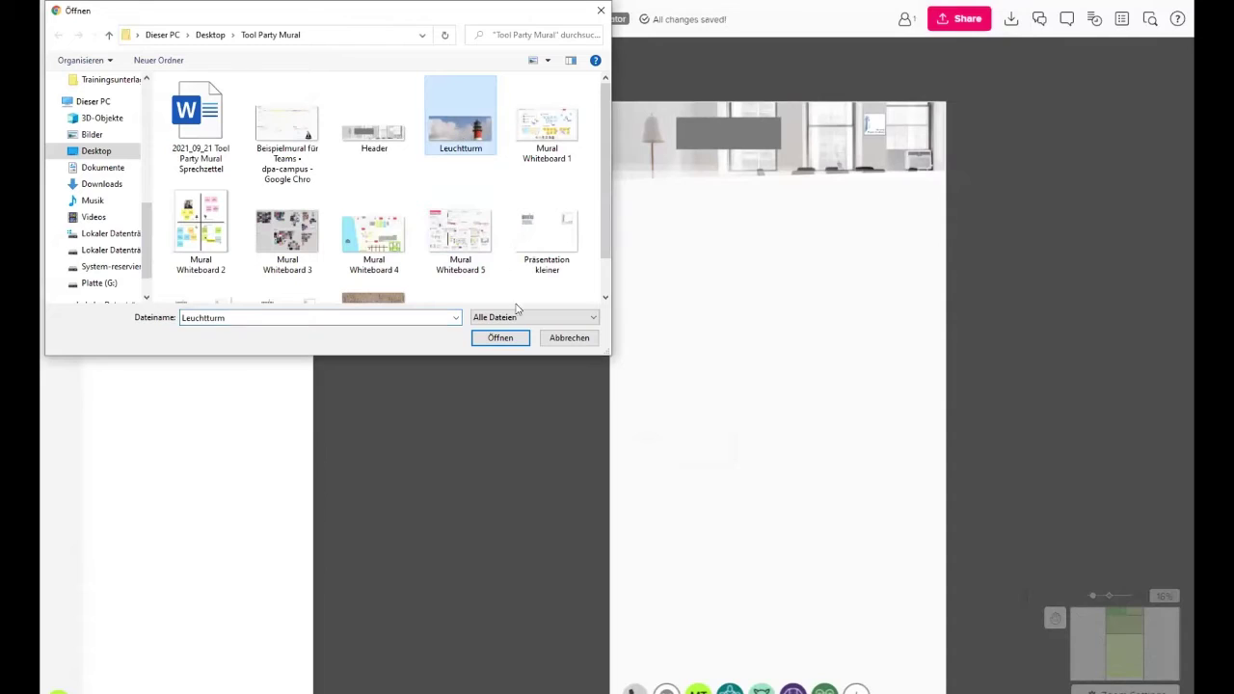
left_click(502, 339)
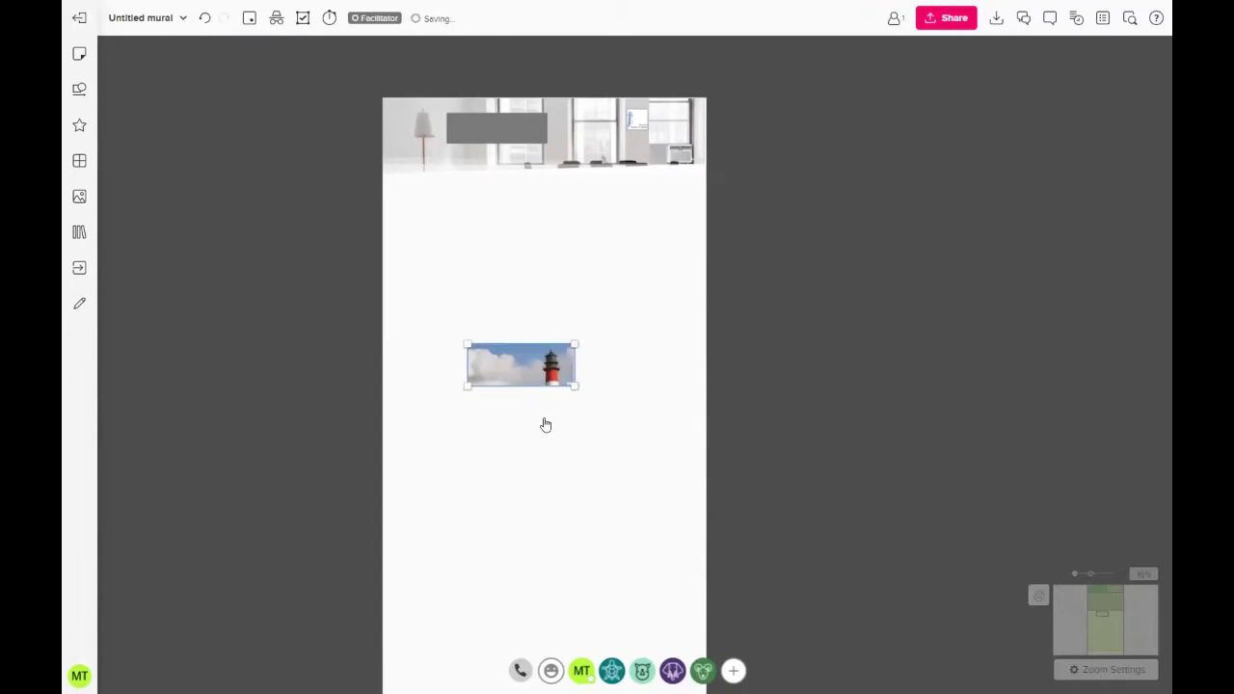
left_click_drag(546, 425, 654, 586)
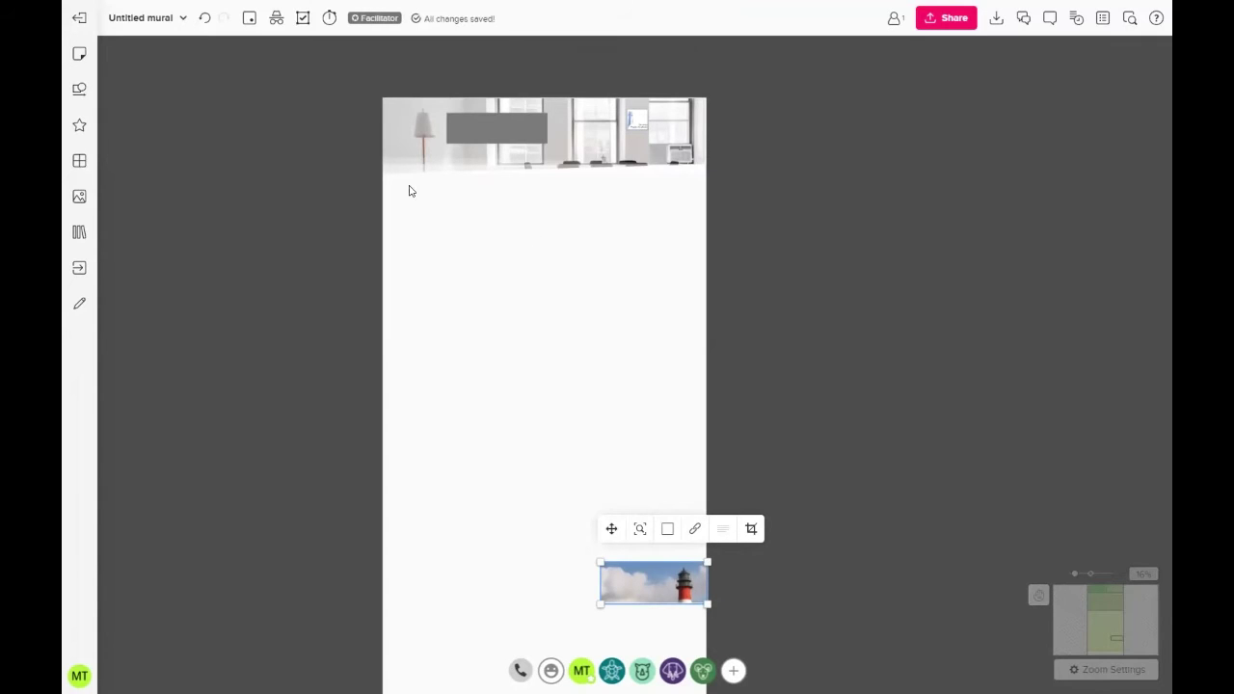
left_click(640, 271)
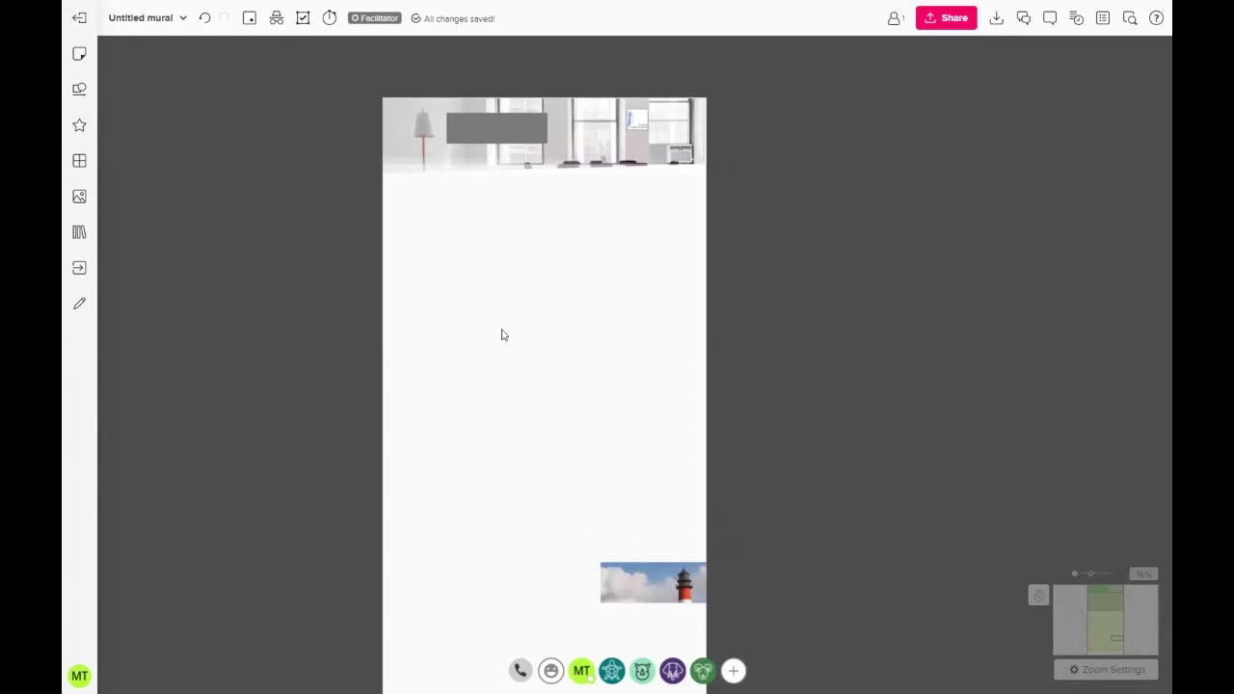
scroll(508, 151, "up", 5)
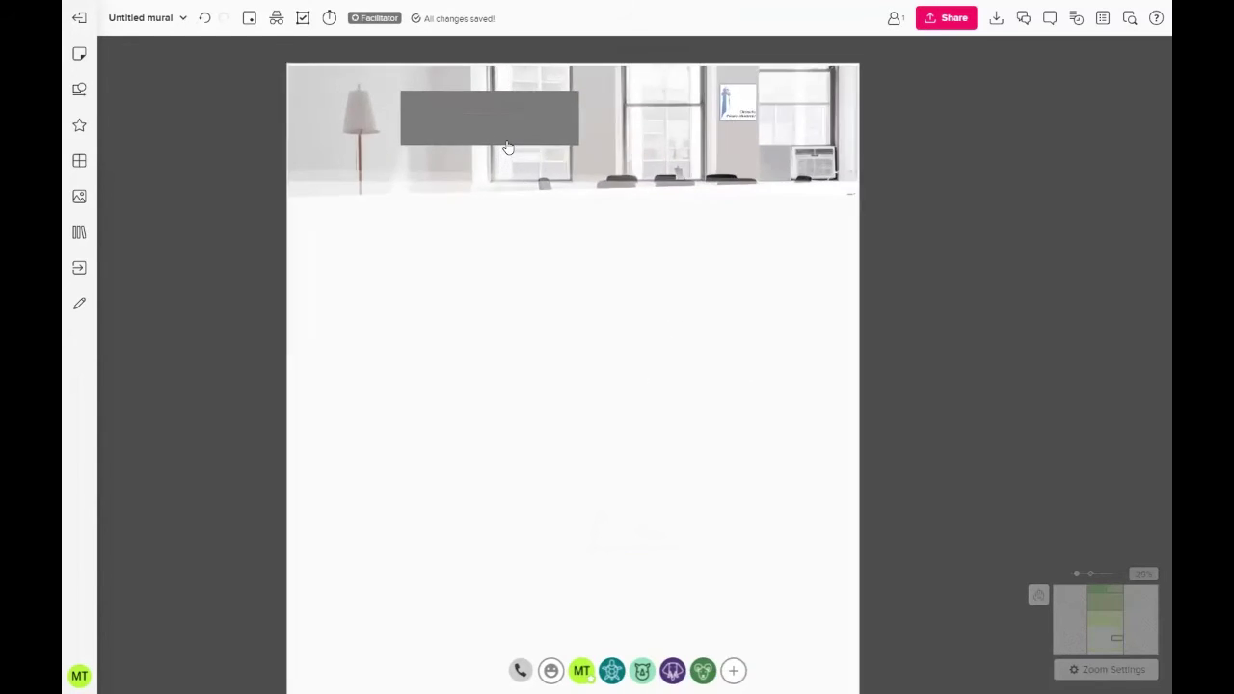
Step: Align the header image with the mural's upper edge and stretch it slightly to span the full canvas width
scroll(540, 322, "up", 1)
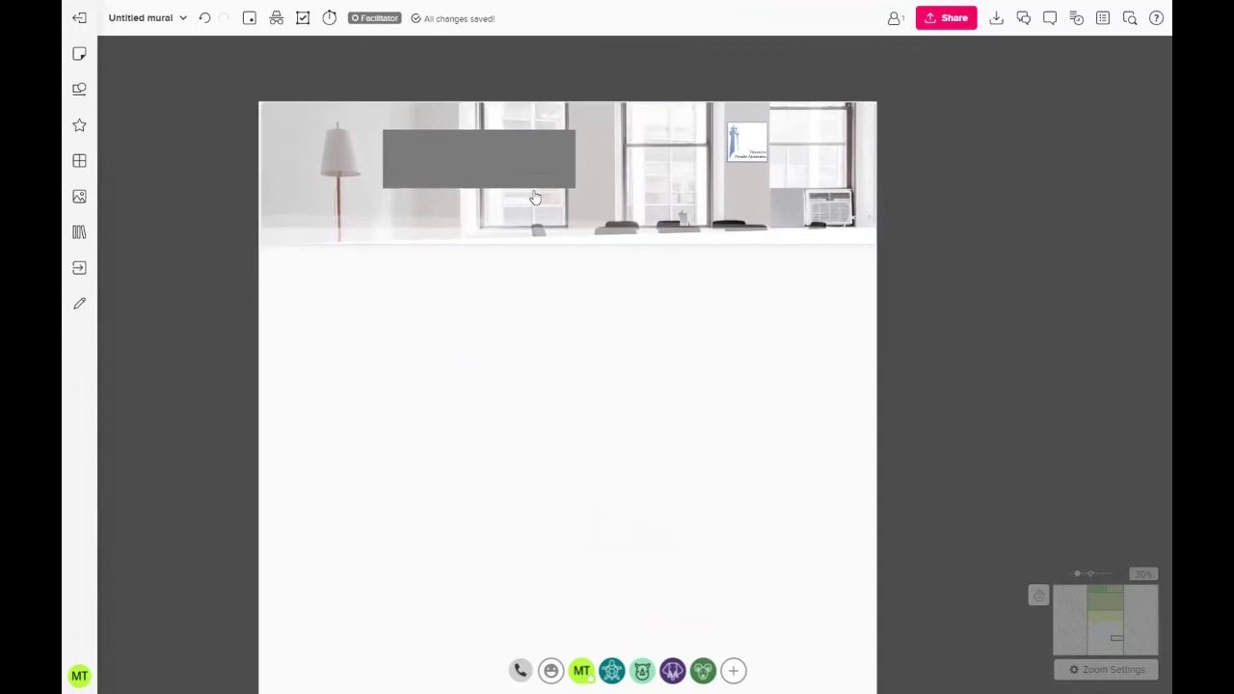
left_click_drag(535, 198, 538, 197)
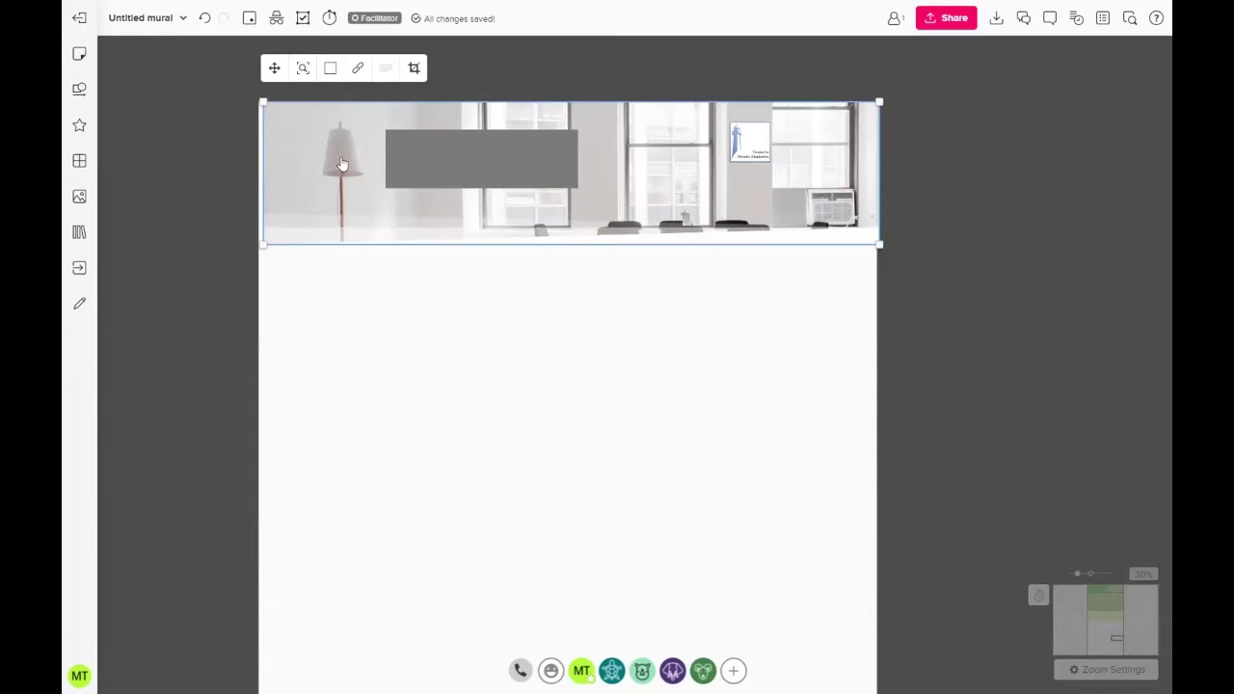
left_click_drag(262, 101, 256, 100)
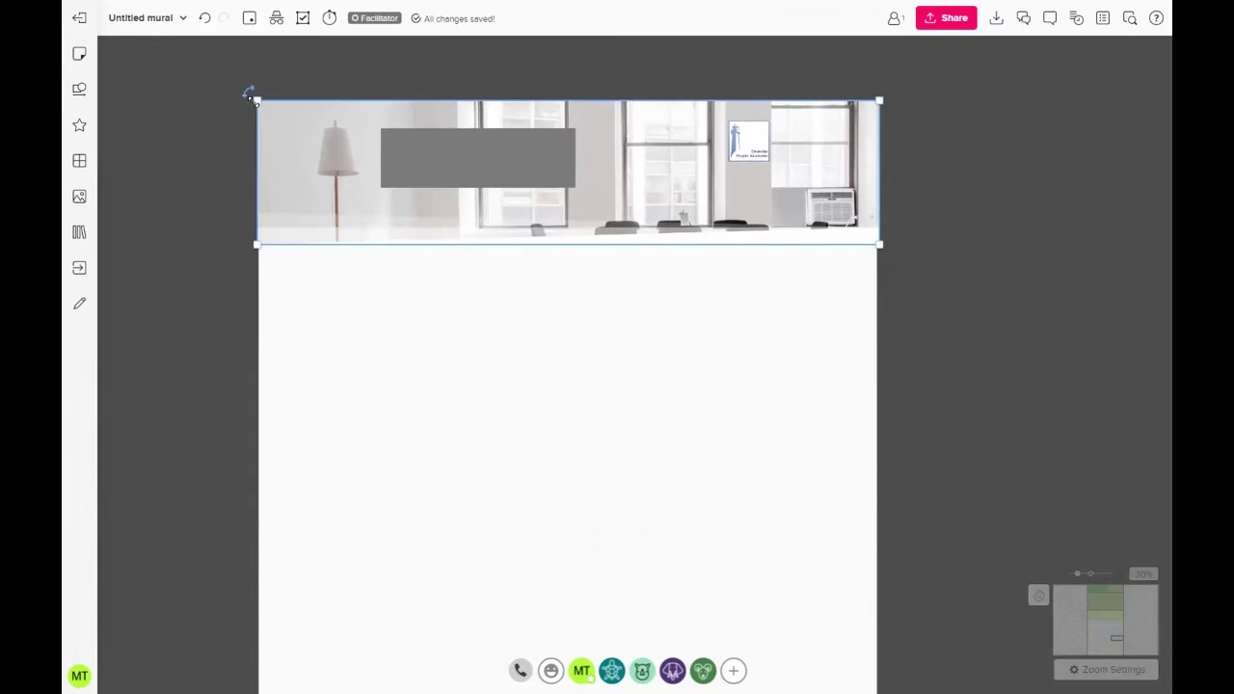
left_click(358, 261)
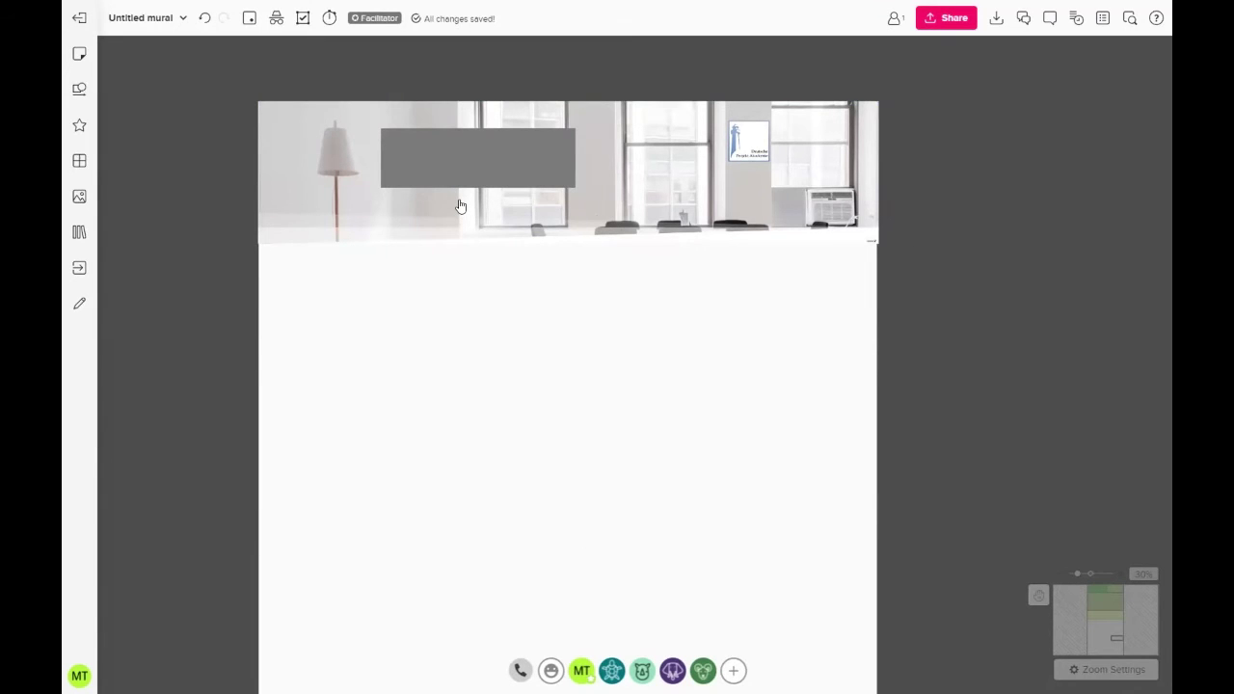
Step: Realign the header image with the canvas and add a title reading "Vorstellungsrunde" below it
left_click(79, 53)
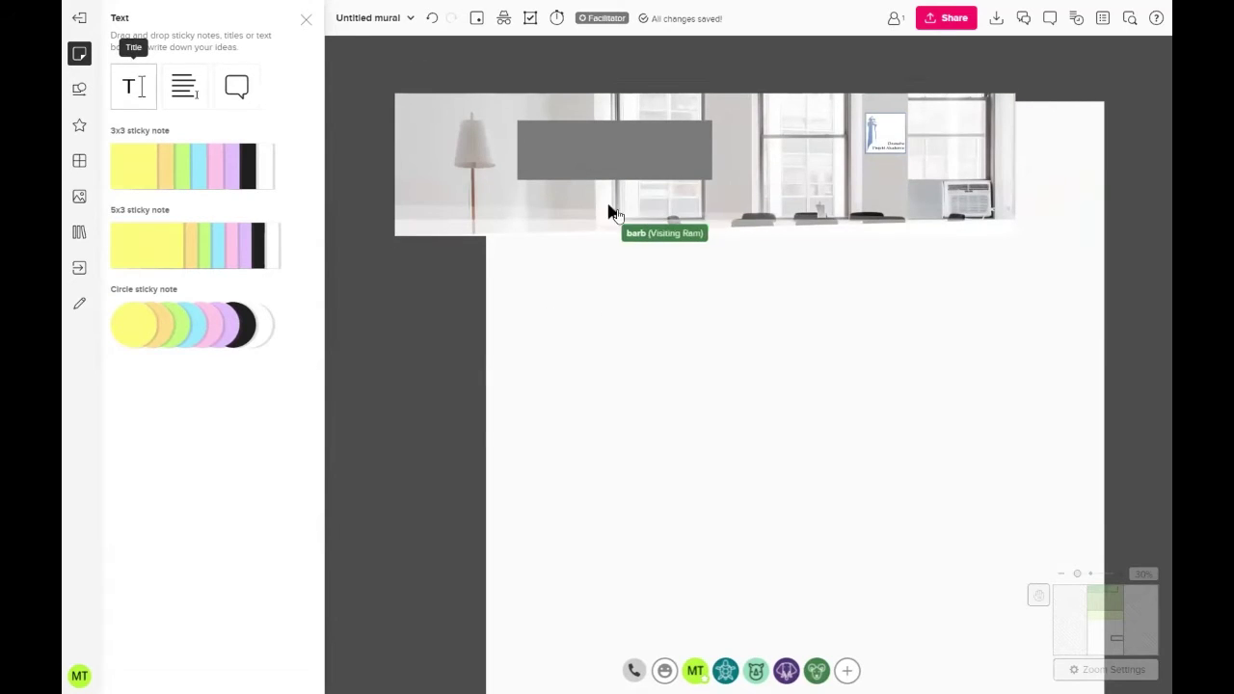
left_click(687, 231)
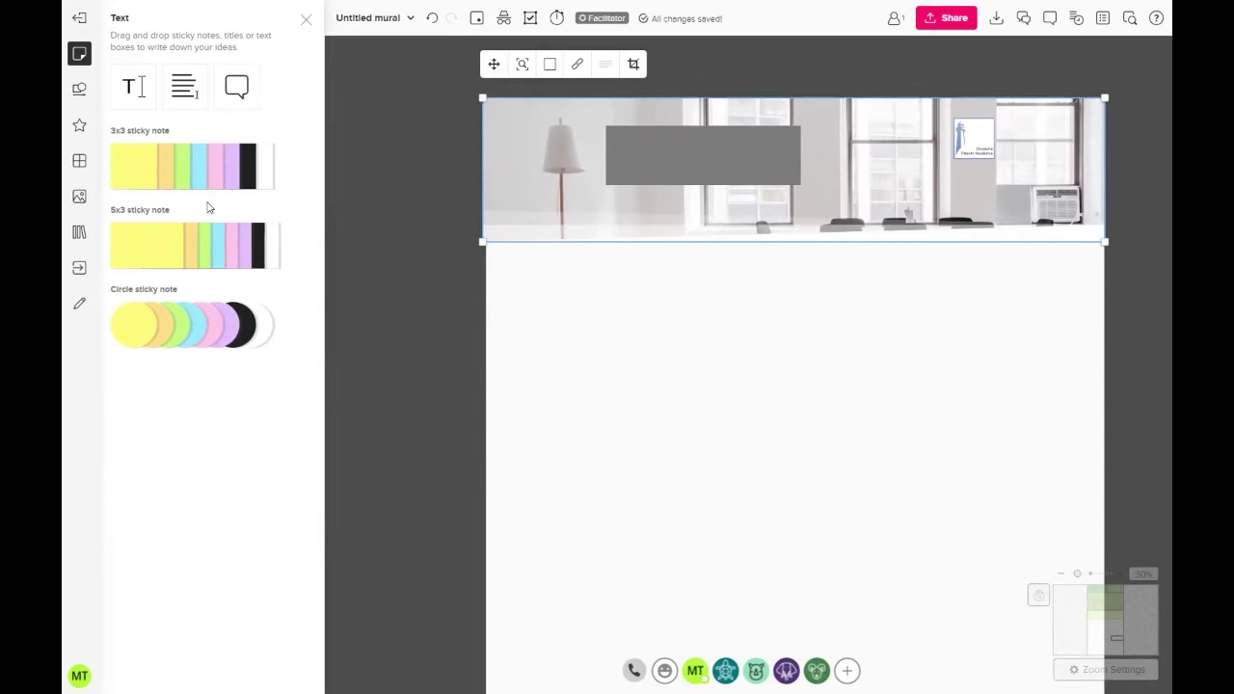
left_click(133, 87)
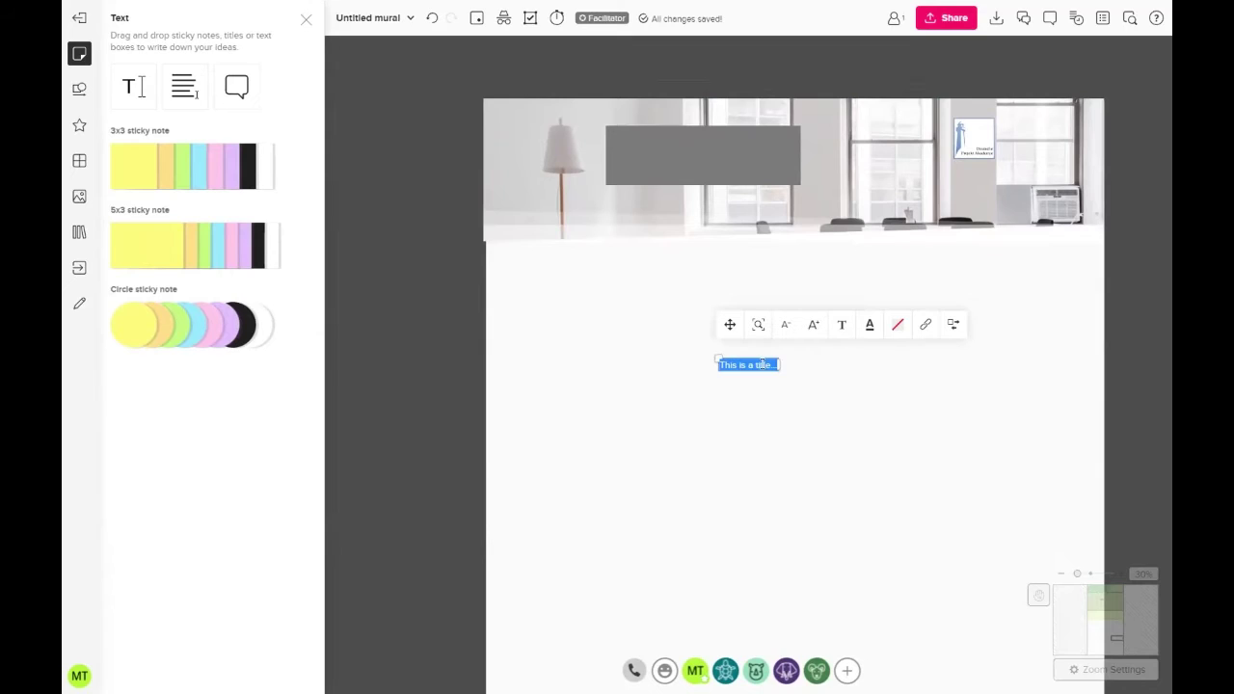
type("Vorstellung")
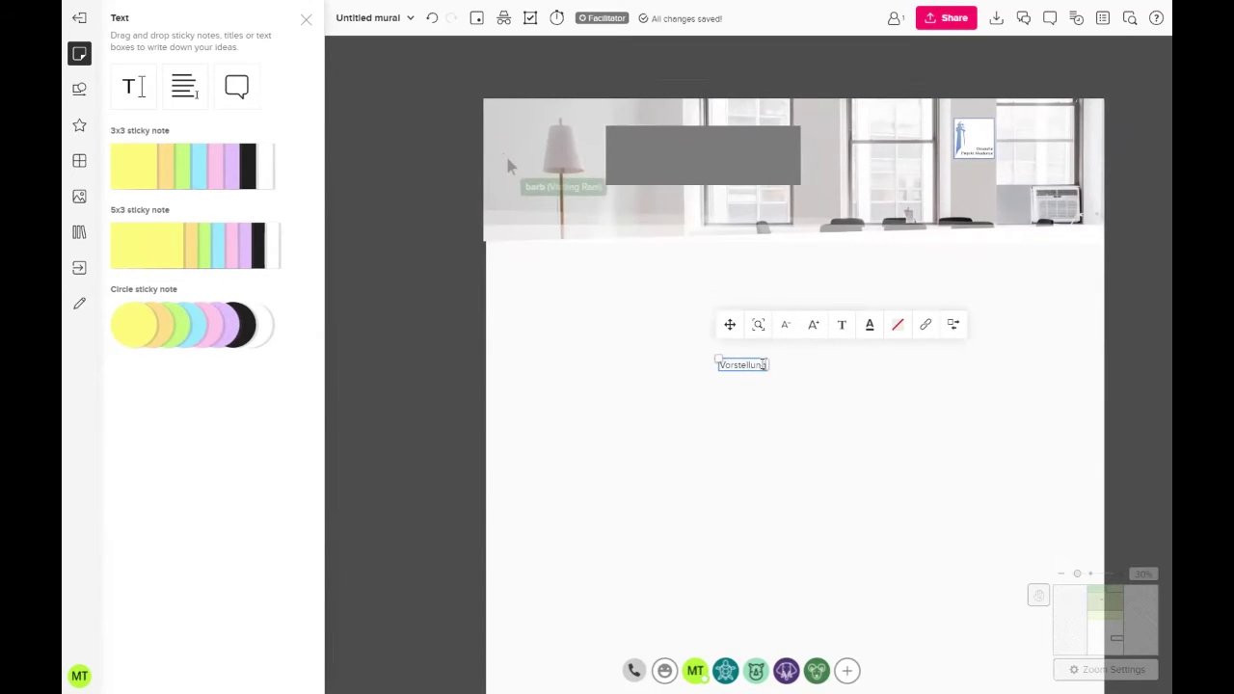
type("srunde")
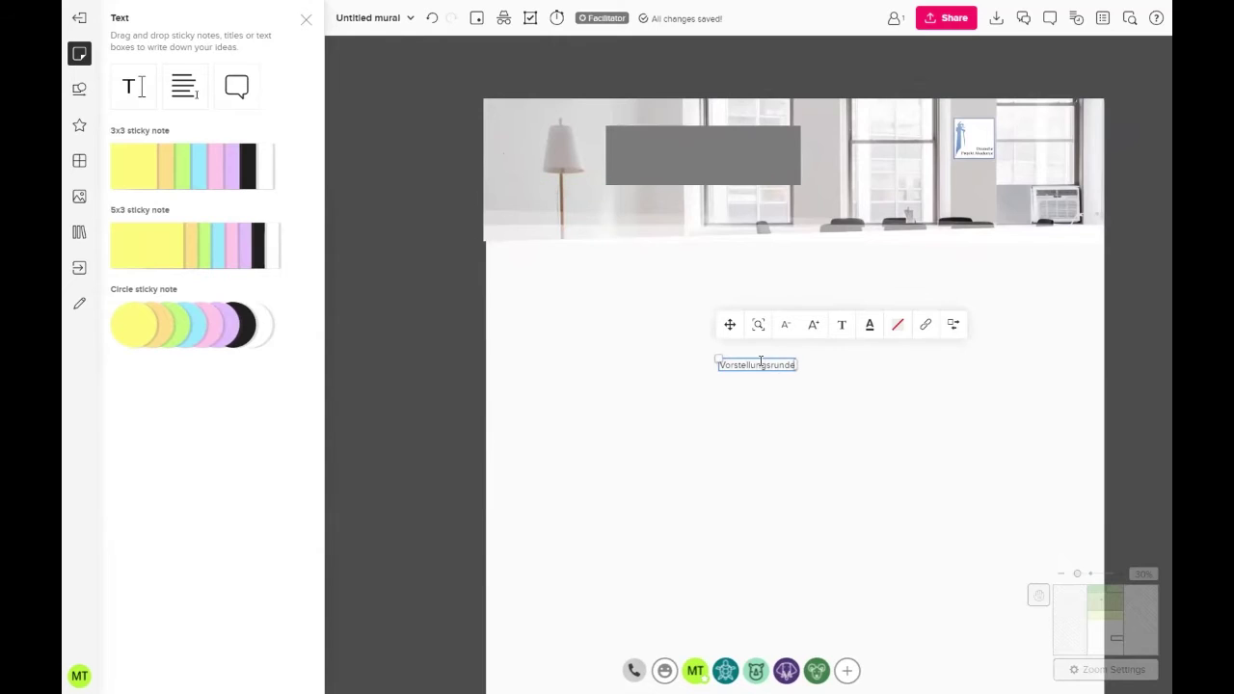
Step: Enlarge the "Vorstellungsrunde" title to more than half the mural's width and make it bold
left_click(842, 326)
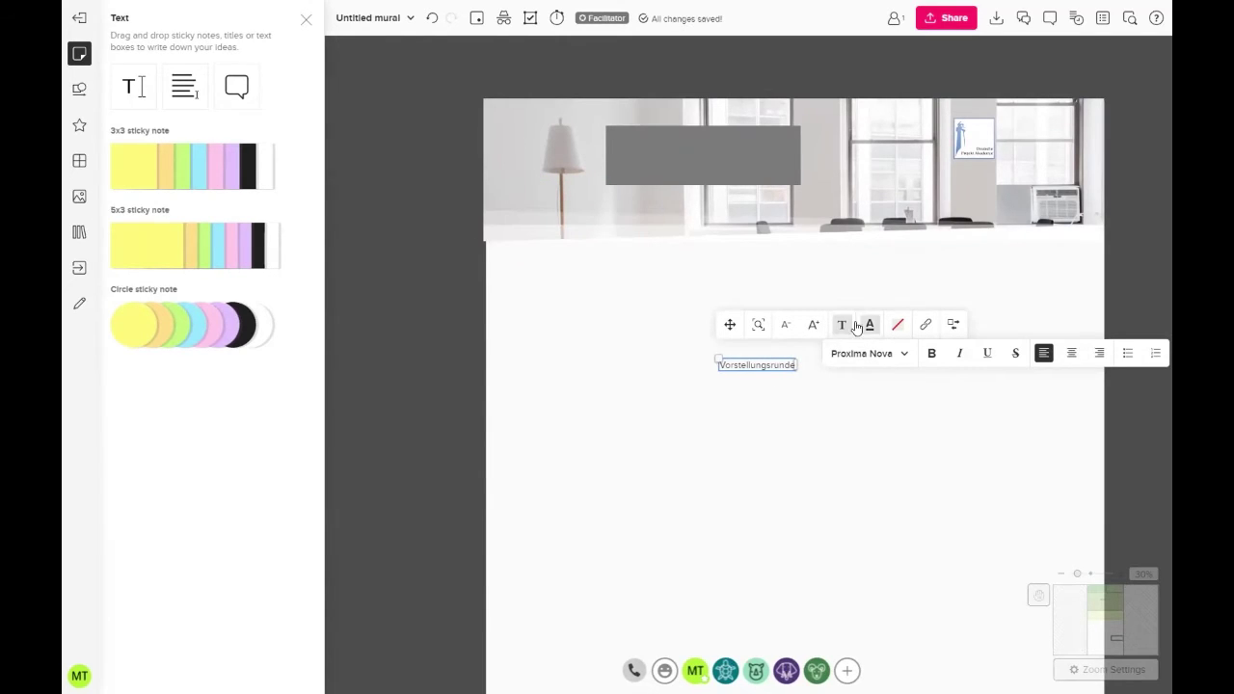
left_click(811, 326)
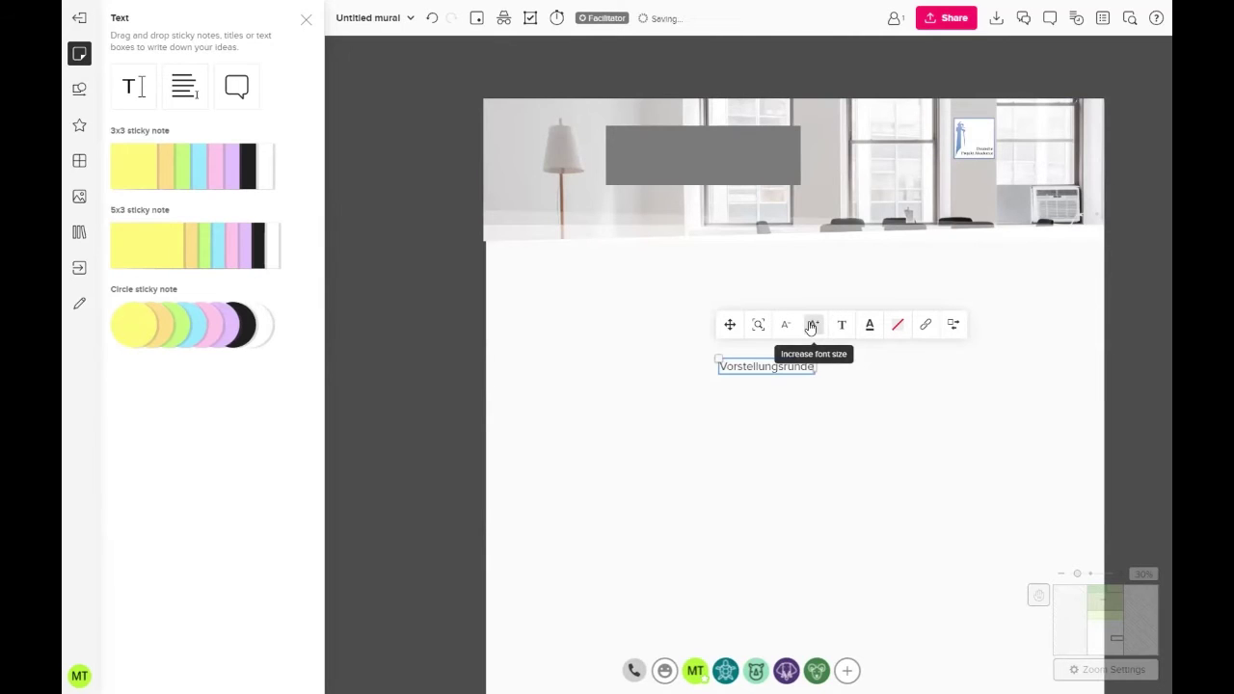
left_click(811, 326)
left_click(811, 326)
left_click(868, 326)
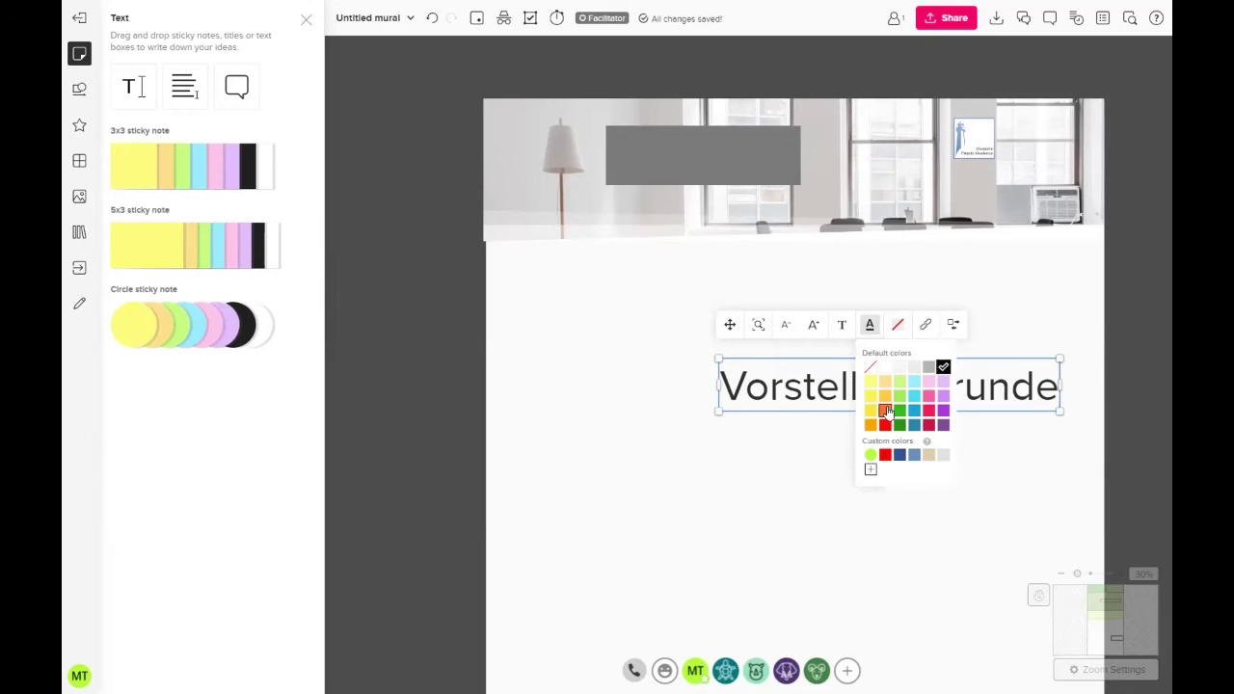
left_click(841, 326)
left_click(932, 354)
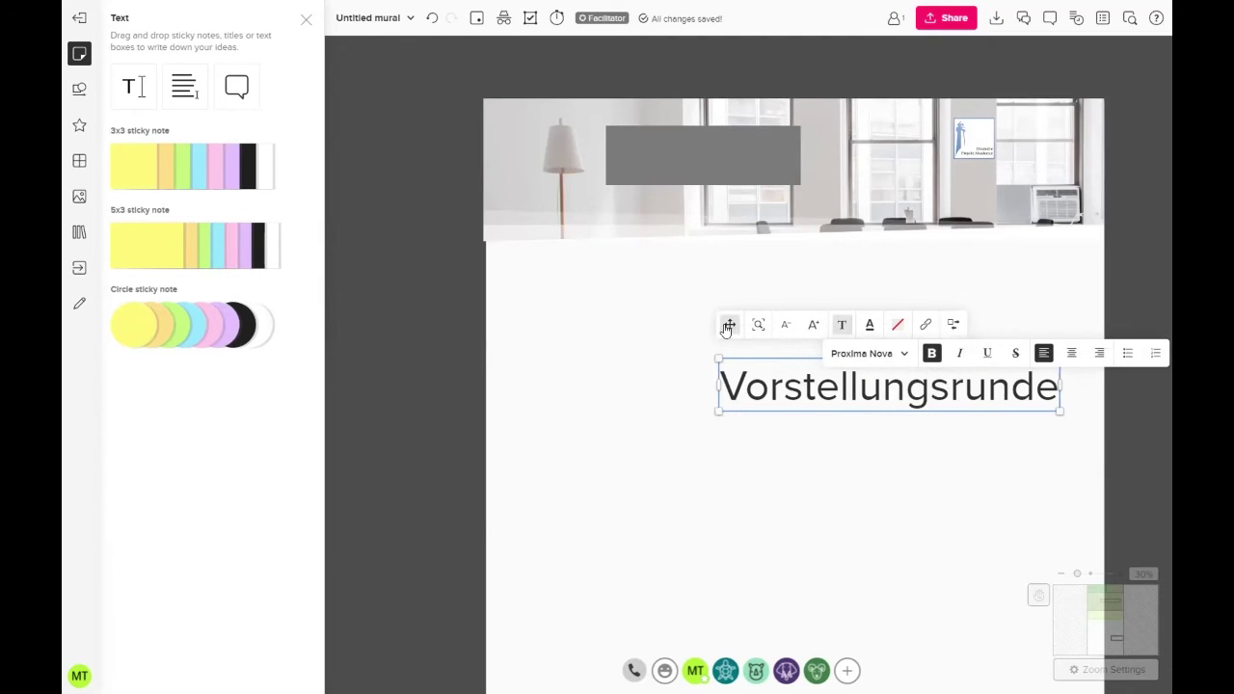
Step: Move the "Vorstellungsrunde" title onto the header's grey box and shrink it to fit inside the box
left_click_drag(730, 328, 652, 145)
left_click_drag(635, 102, 618, 103)
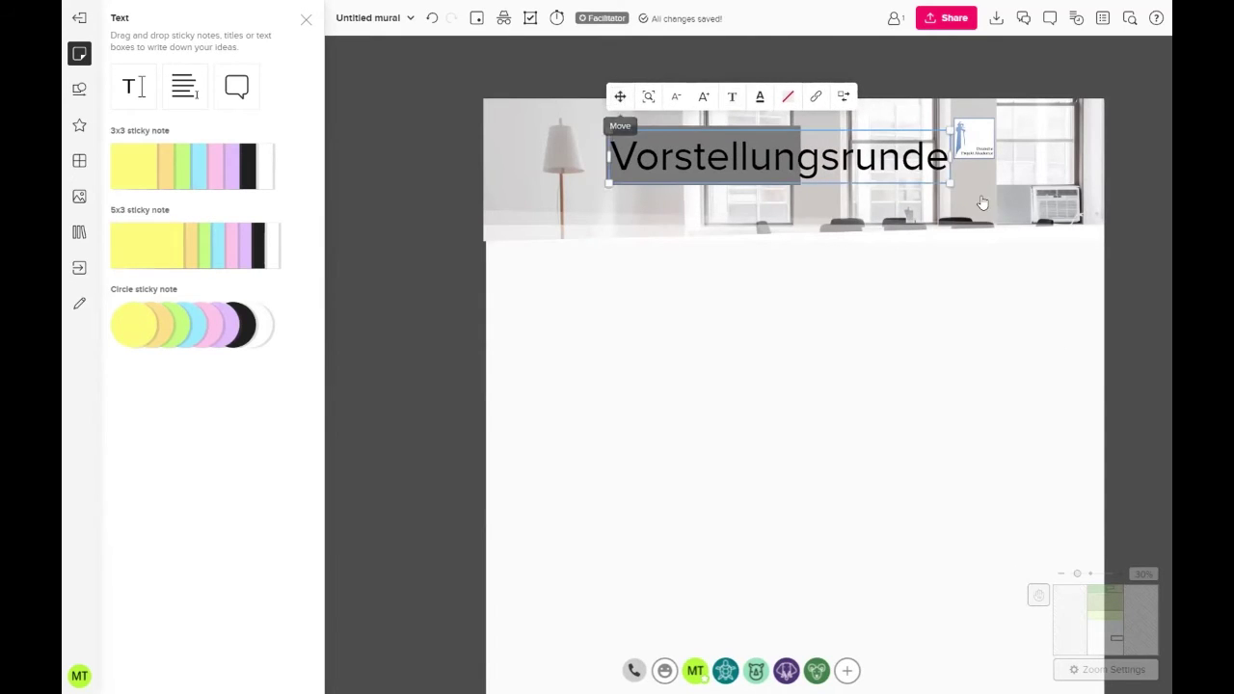
left_click(673, 102)
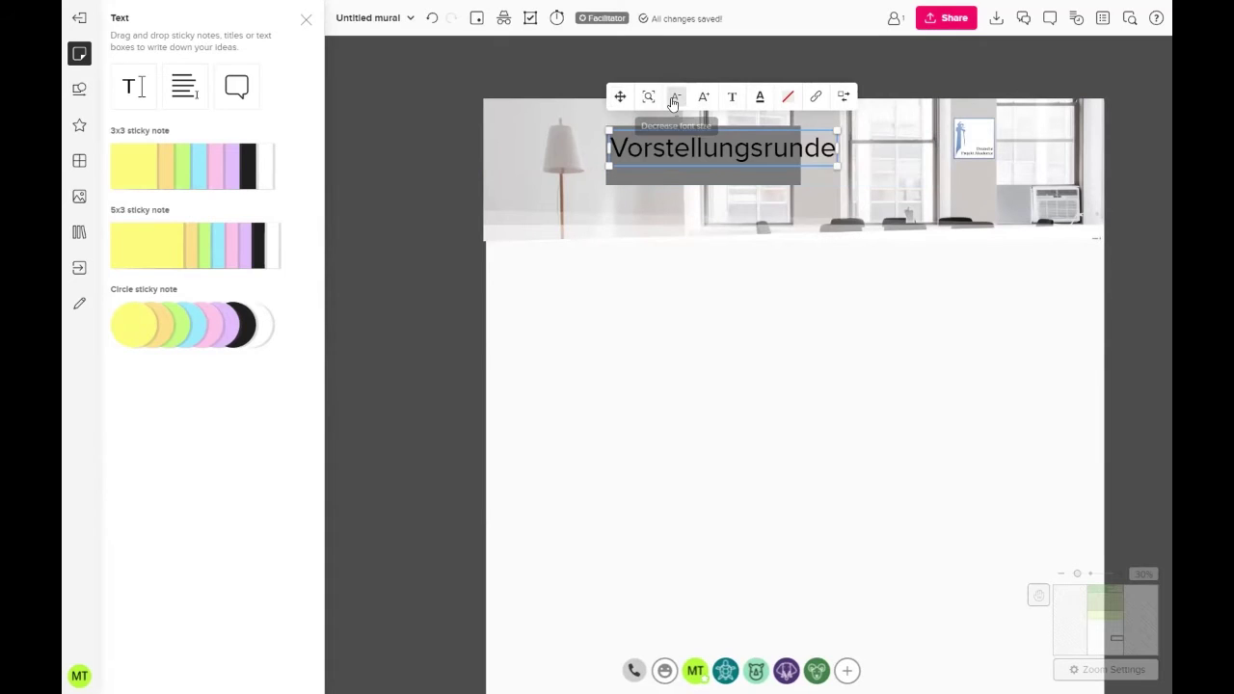
left_click_drag(826, 169, 751, 176)
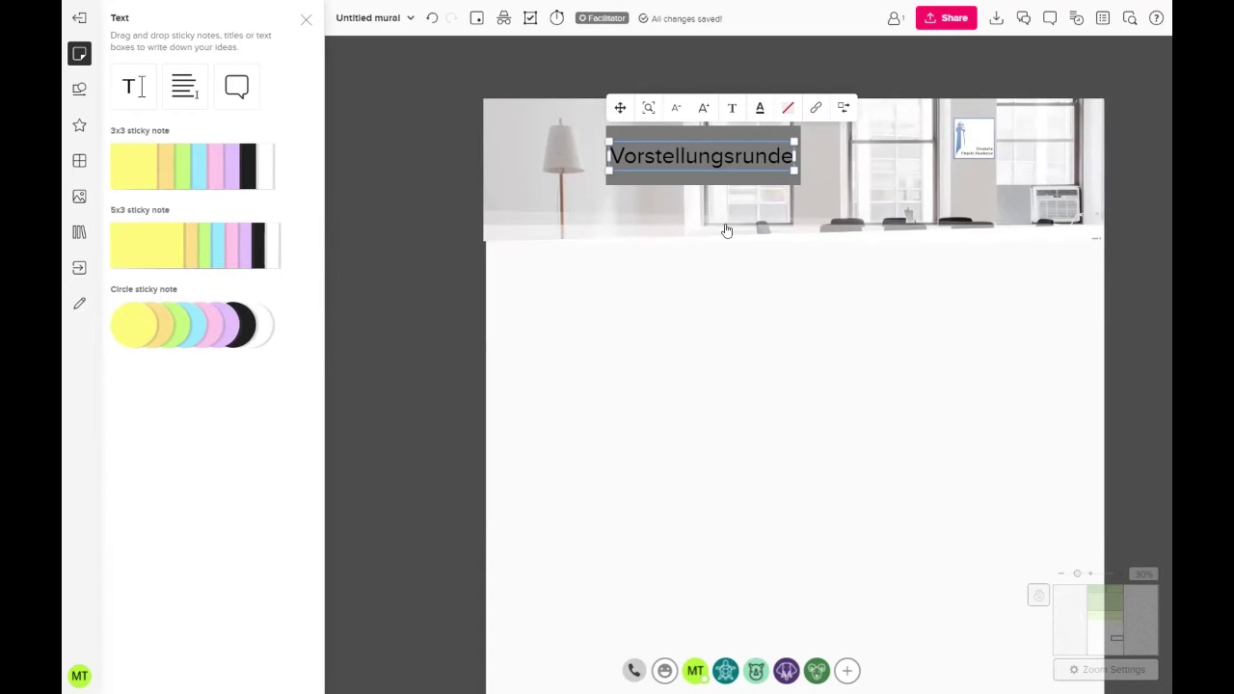
Step: Select the header image and its title together and lock them so that only facilitators can unlock them
left_click(727, 231)
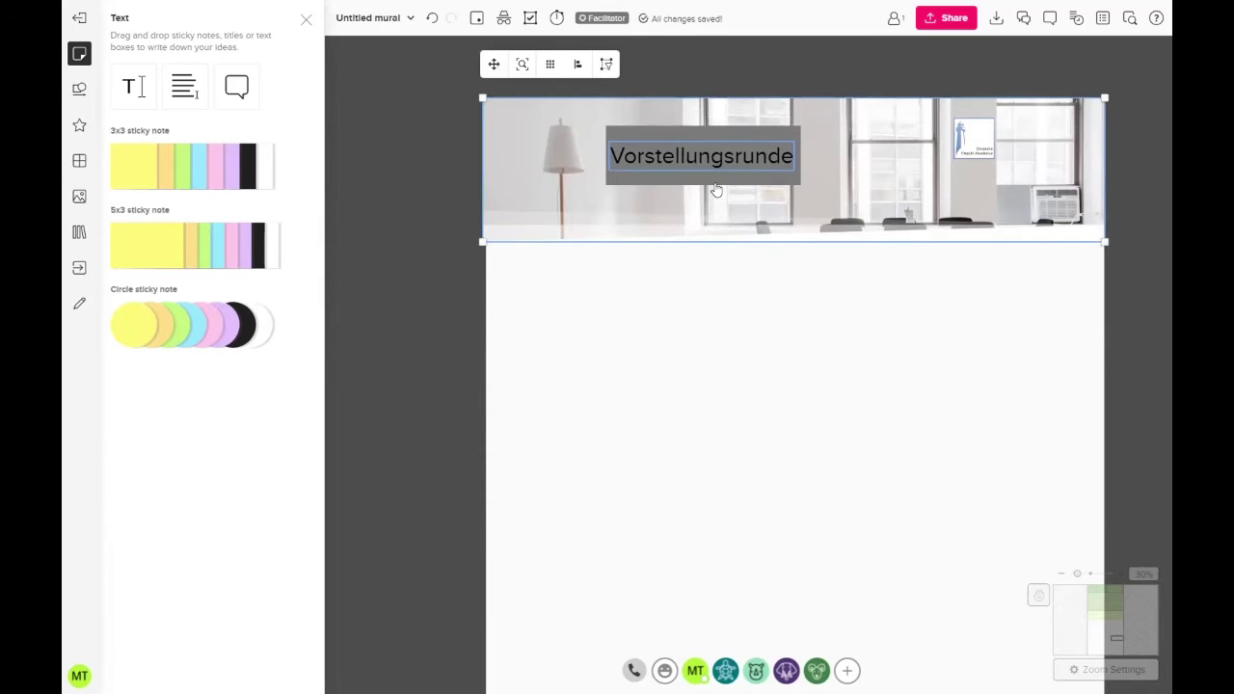
left_click(715, 189)
left_click(714, 188)
left_click(719, 174)
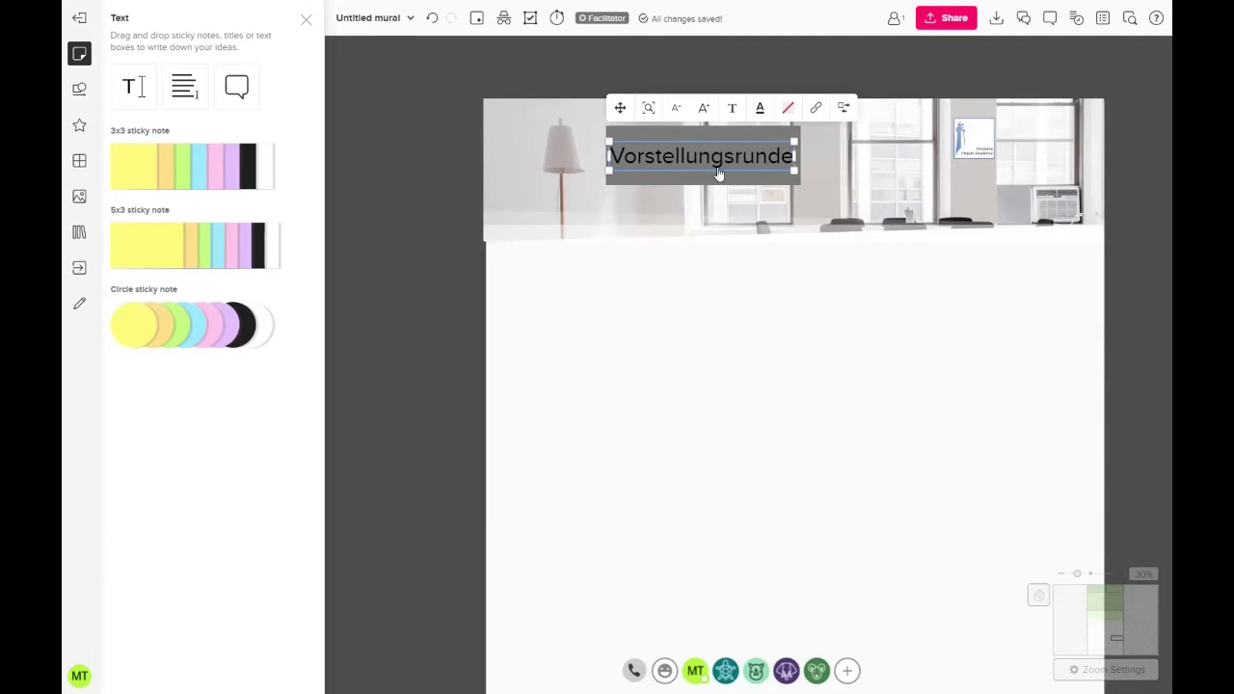
left_click(716, 219)
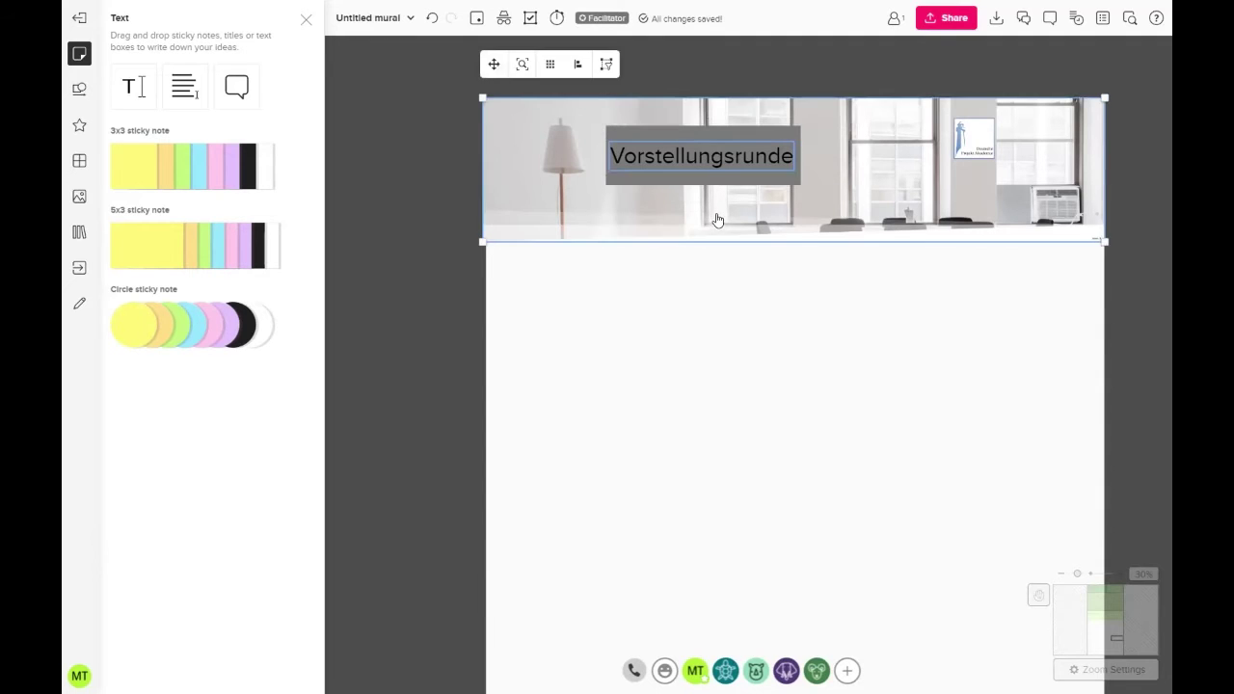
left_click(715, 176)
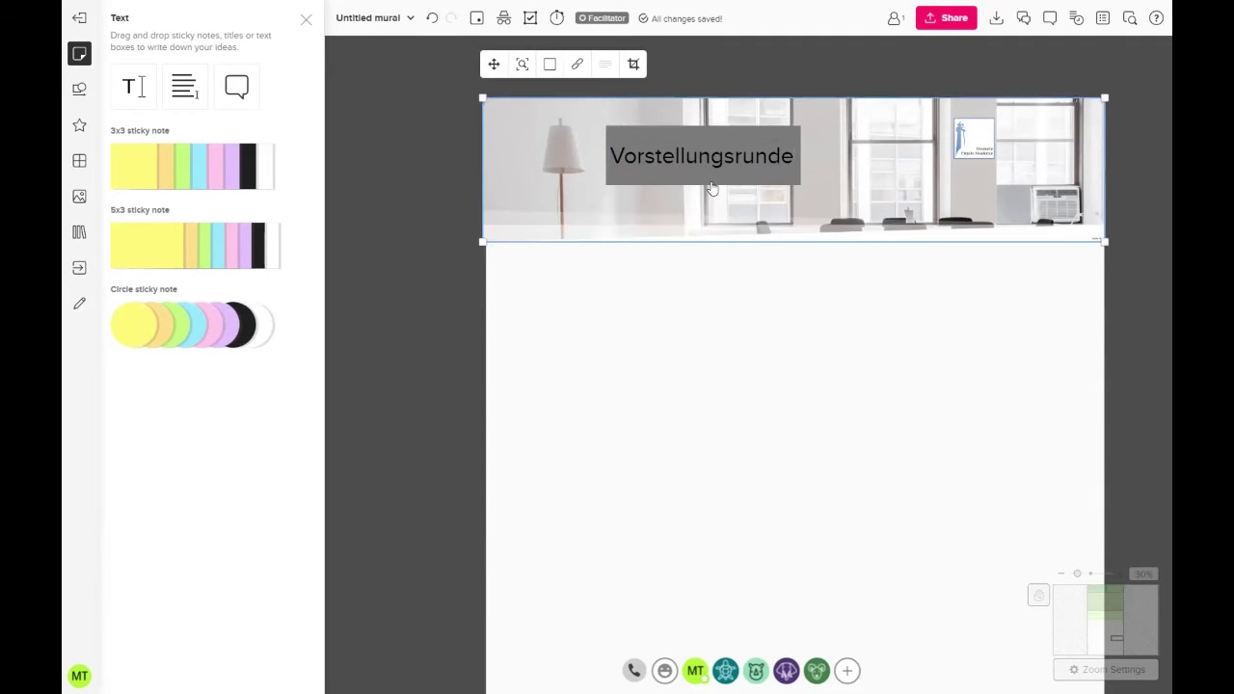
left_click(719, 159)
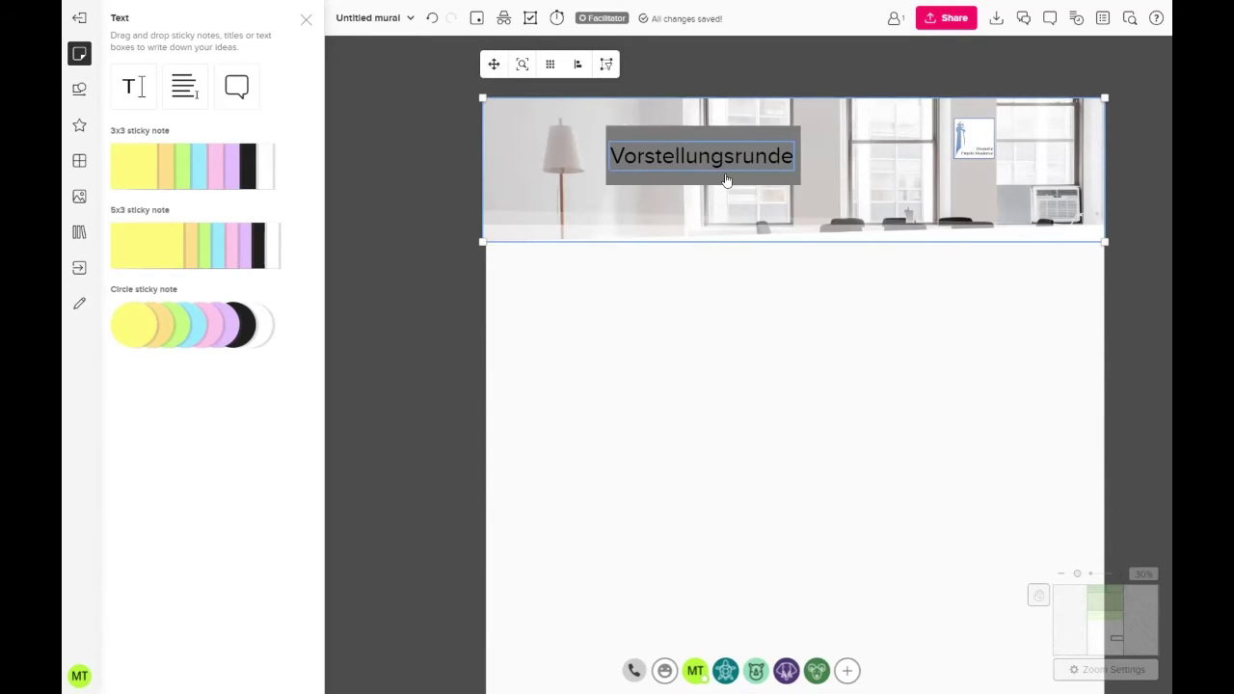
right_click(729, 172)
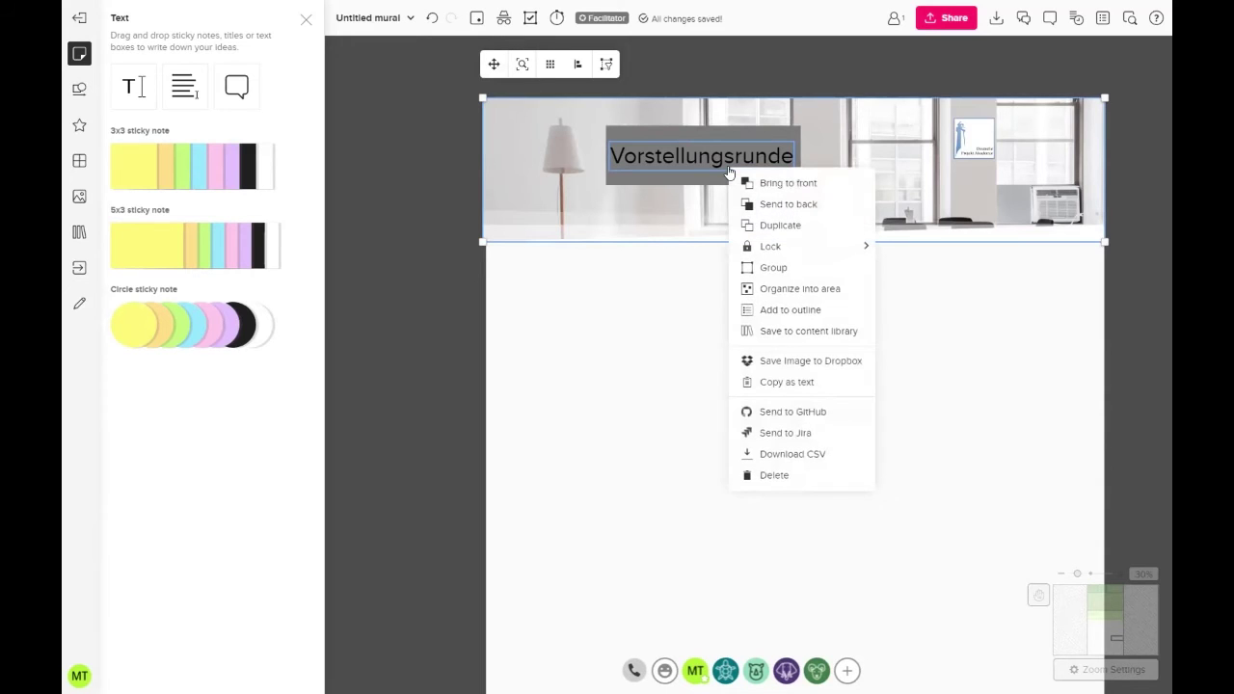
mouse_move(782, 248)
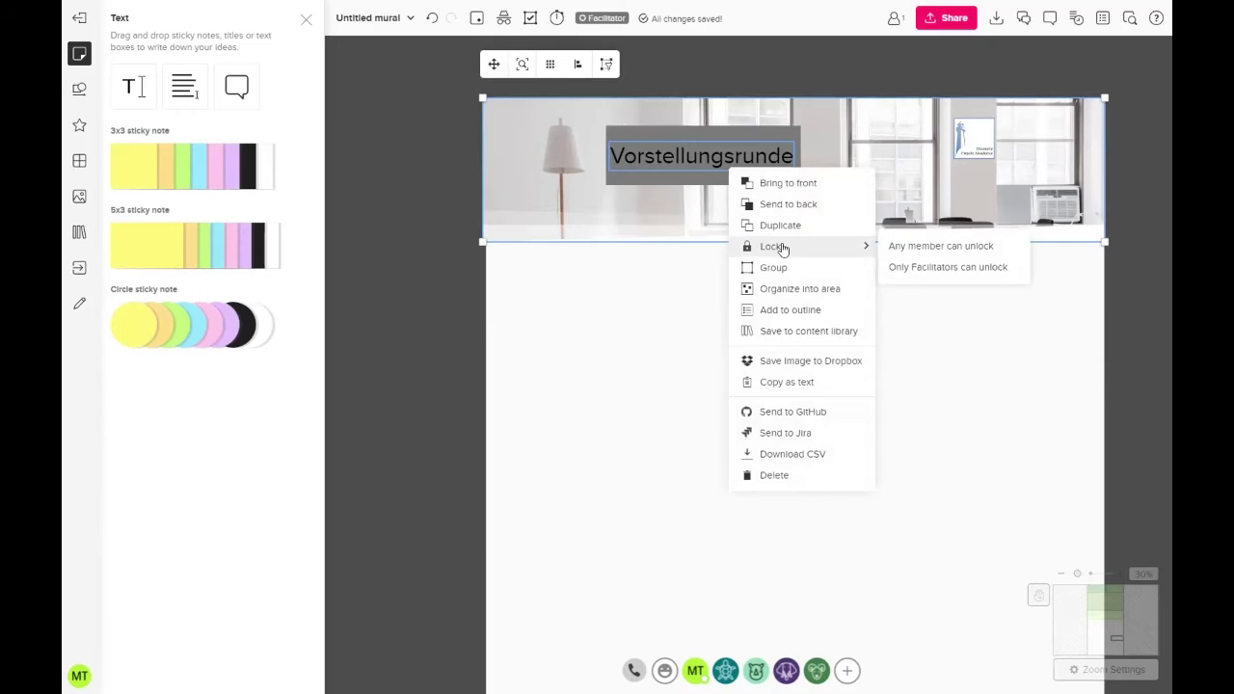
left_click(921, 270)
Step: Add a title below the header near the mural's left edge reading "Die heutige Vorstellungsrunde wird etwas anders als sonst."
scroll(759, 242, "up", 1)
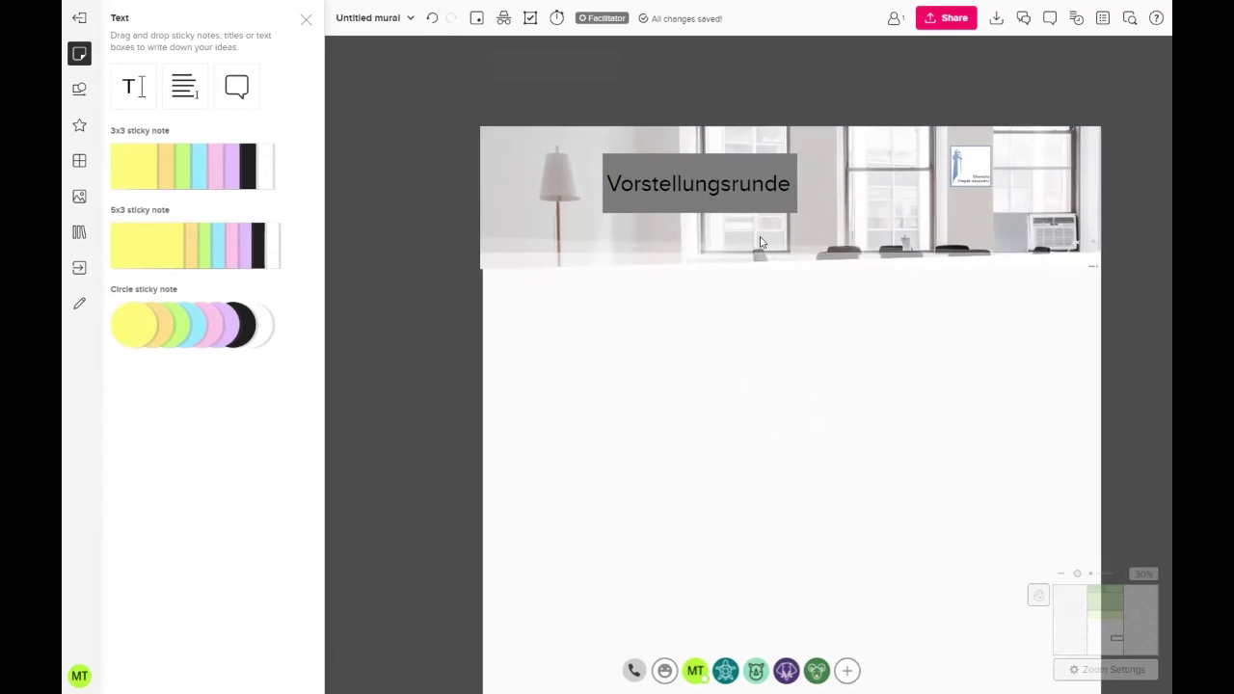
scroll(760, 242, "down", 1)
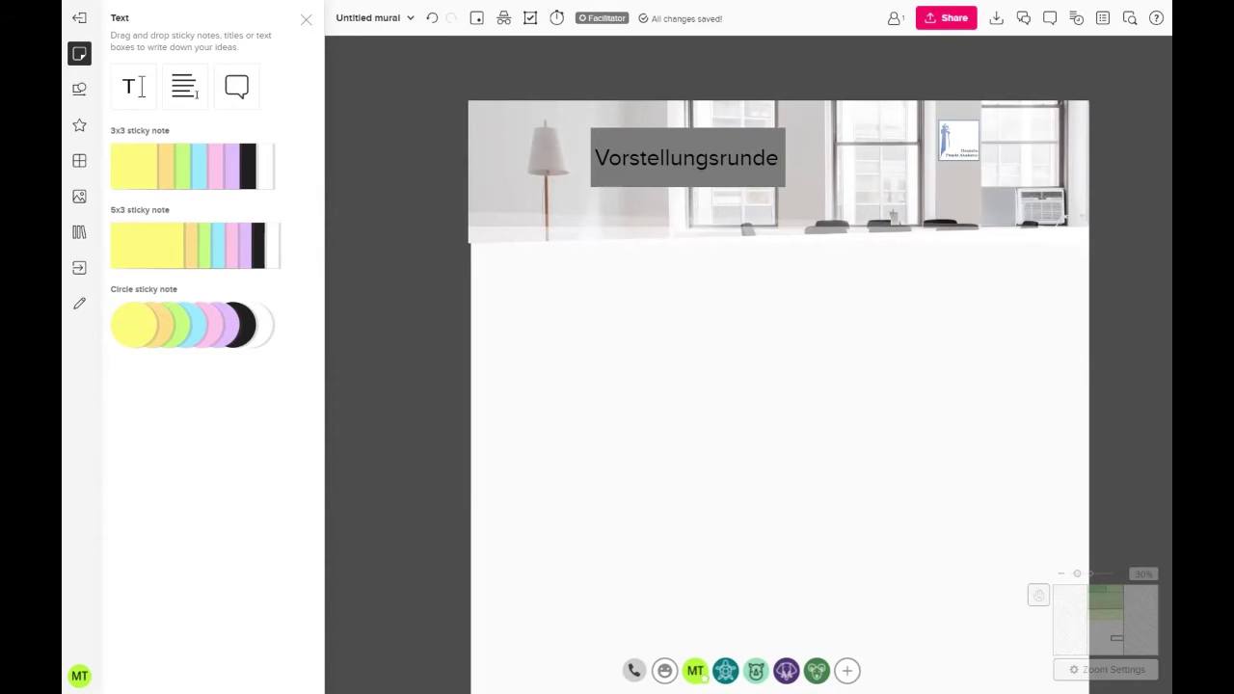
scroll(749, 347, "down", 2)
scroll(750, 347, "right", 3)
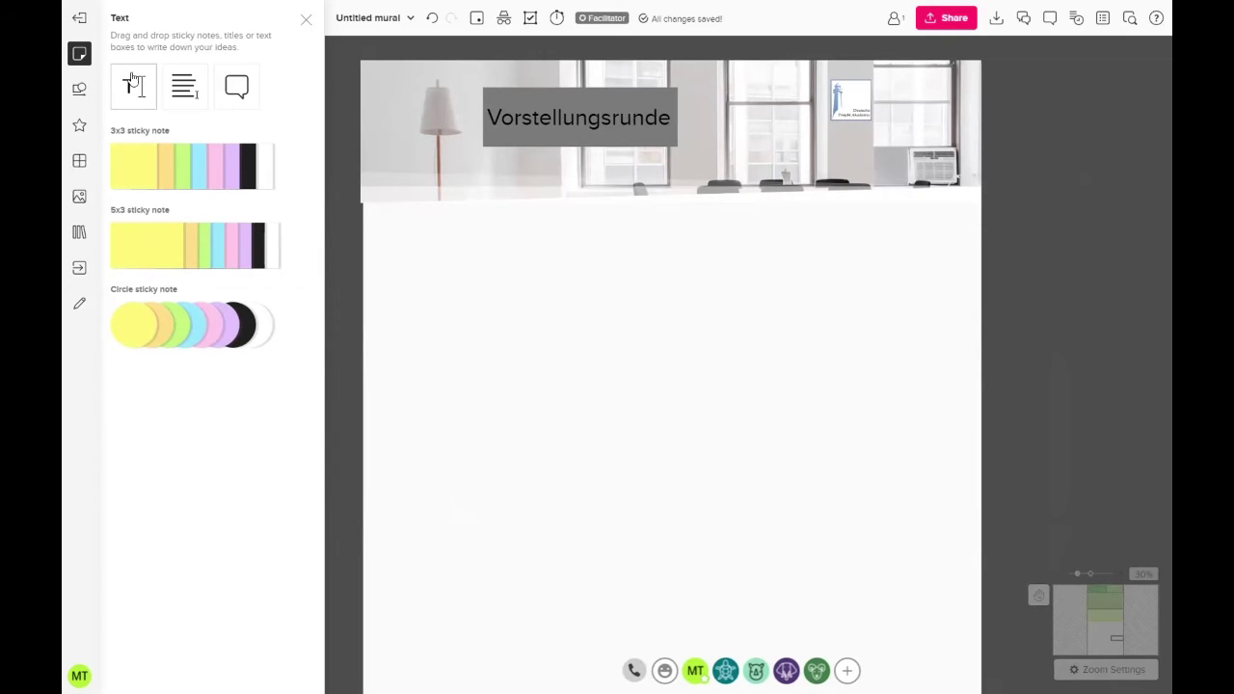
left_click_drag(133, 82, 810, 367)
left_click_drag(727, 322, 422, 231)
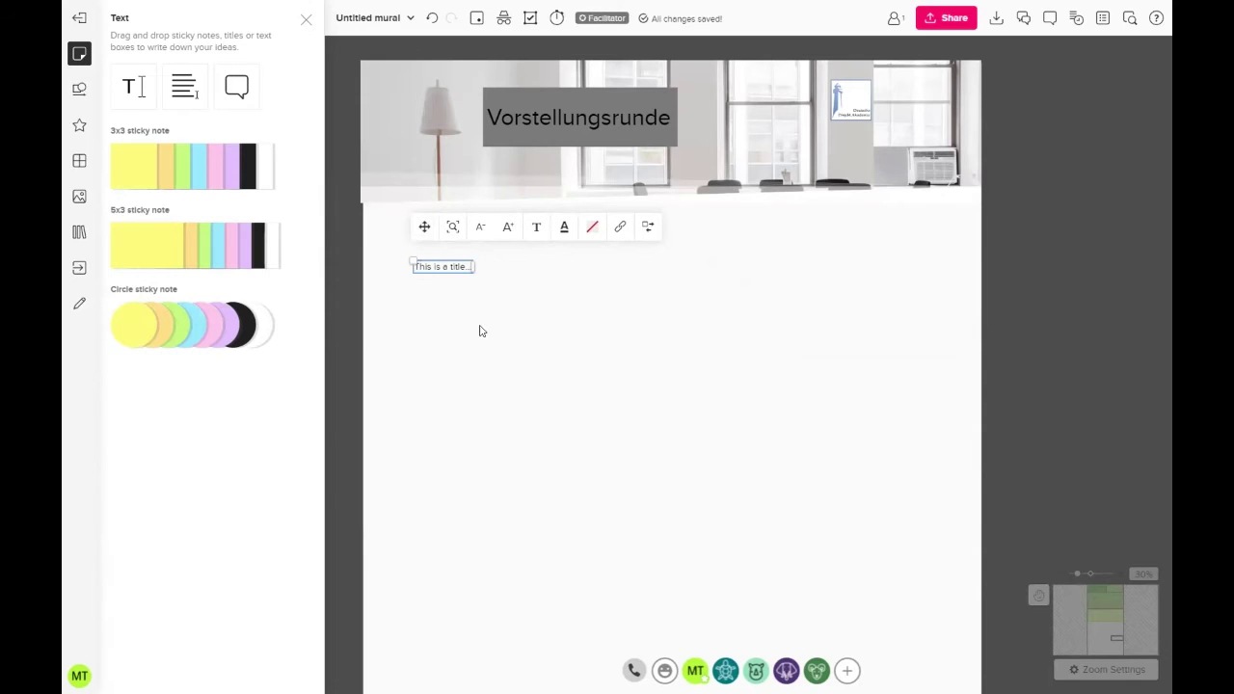
double_click(446, 275)
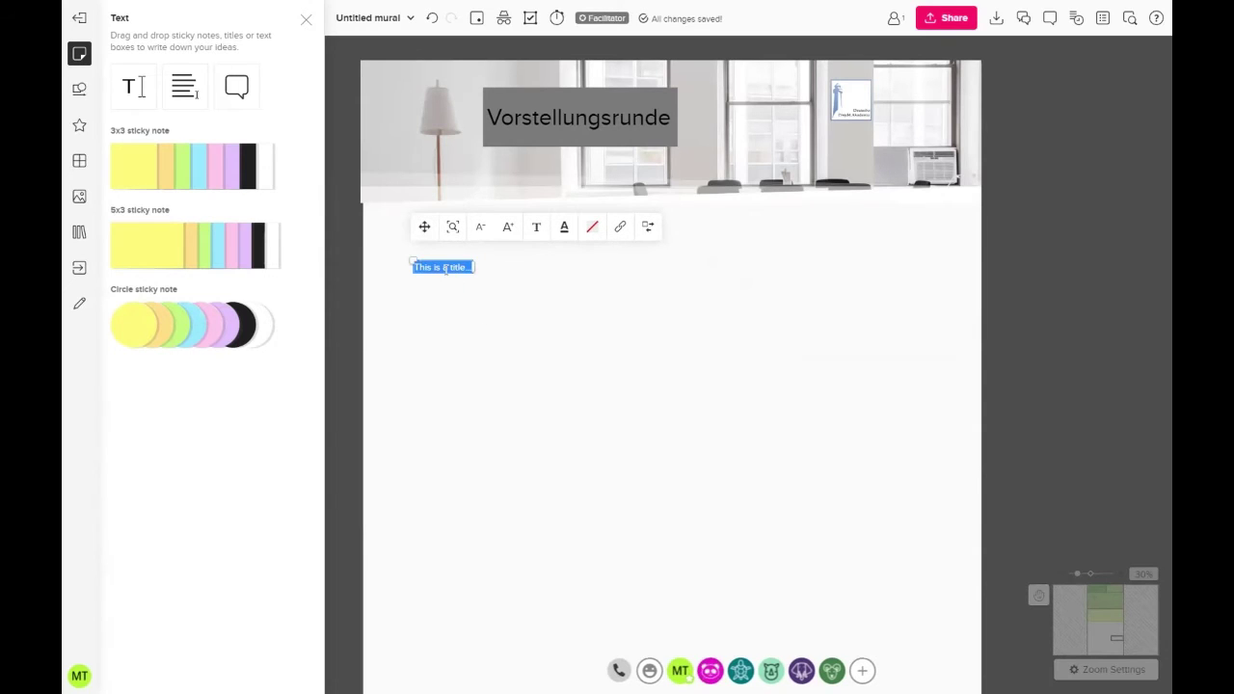
type("Die he")
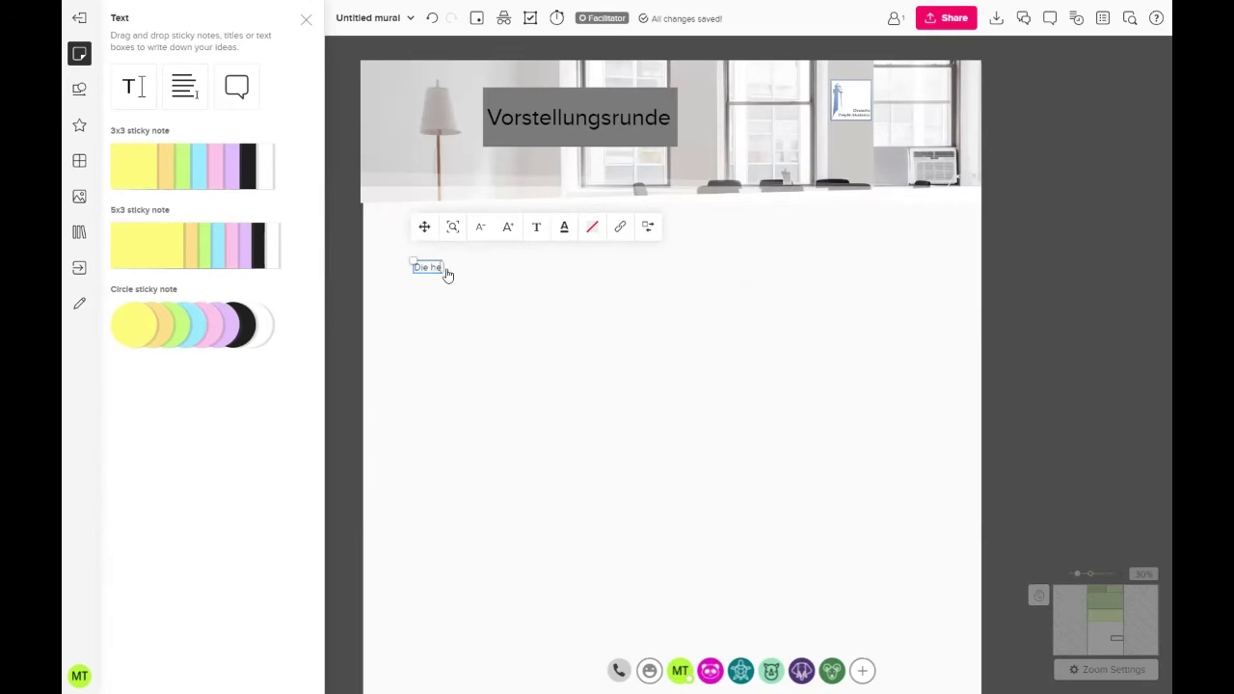
type("utige Vorstellungsrunde w")
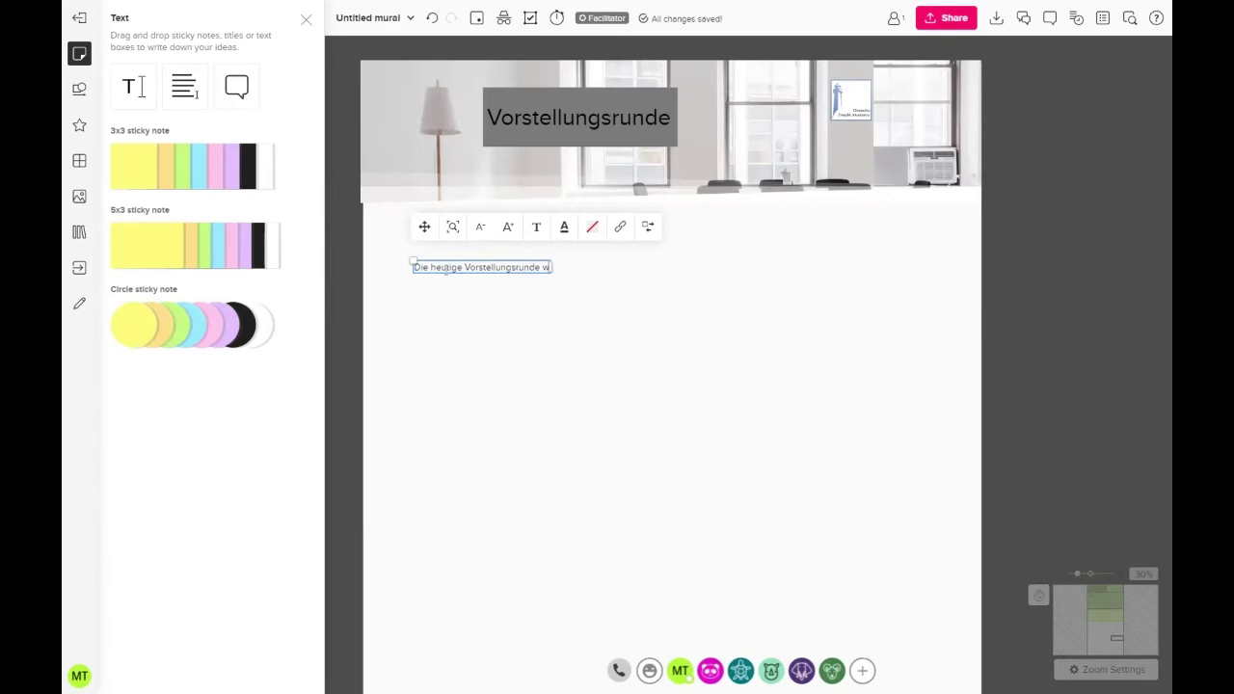
type("ird etwas anders als sonst.")
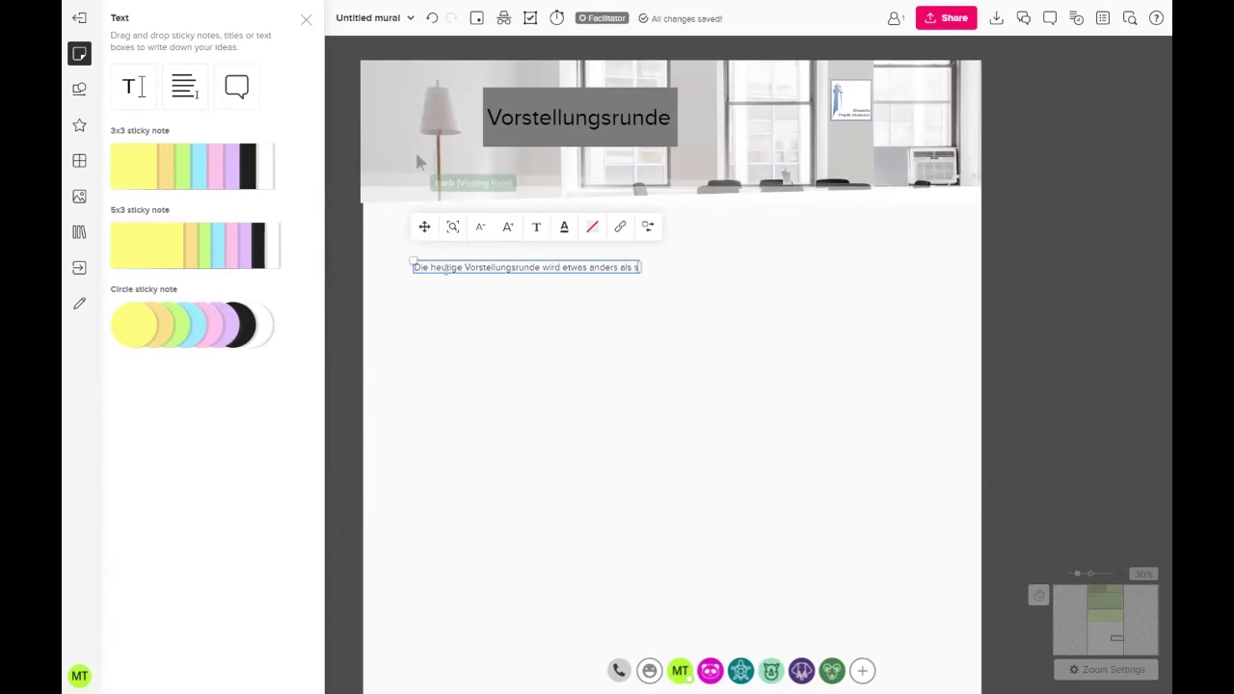
Step: Widen the text box of the "Die heutige Vorstellungsrunde" sentence and center its text within it
left_click(537, 228)
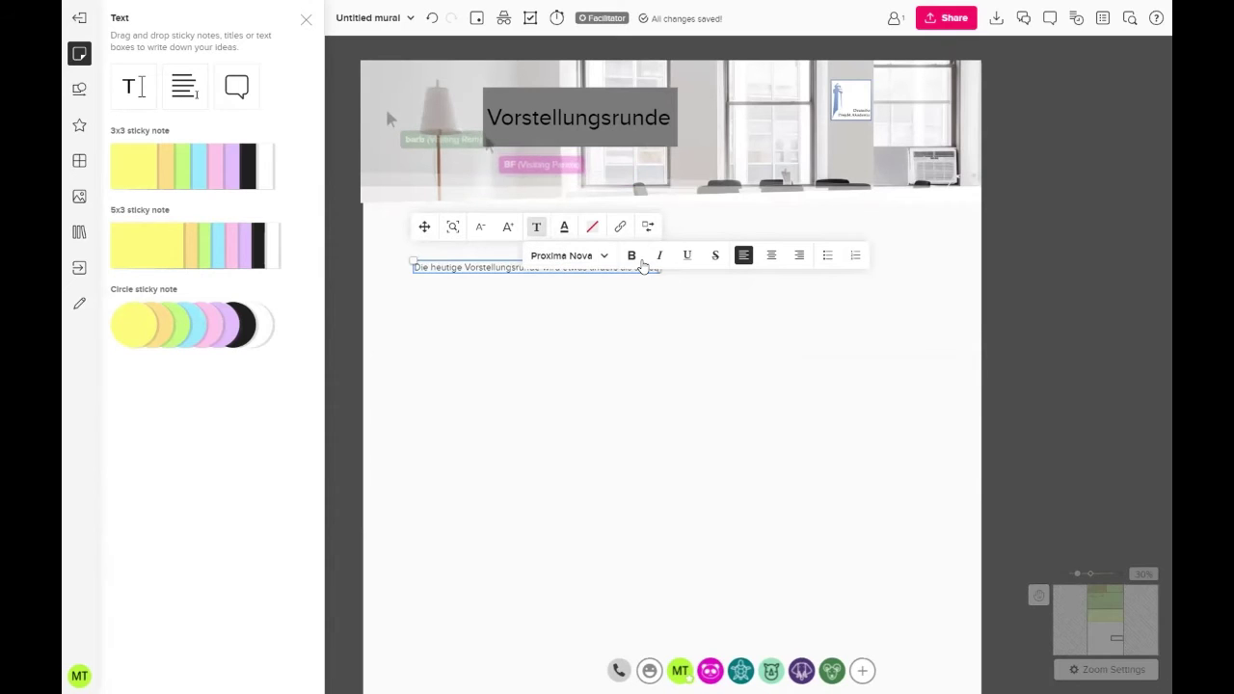
left_click(563, 227)
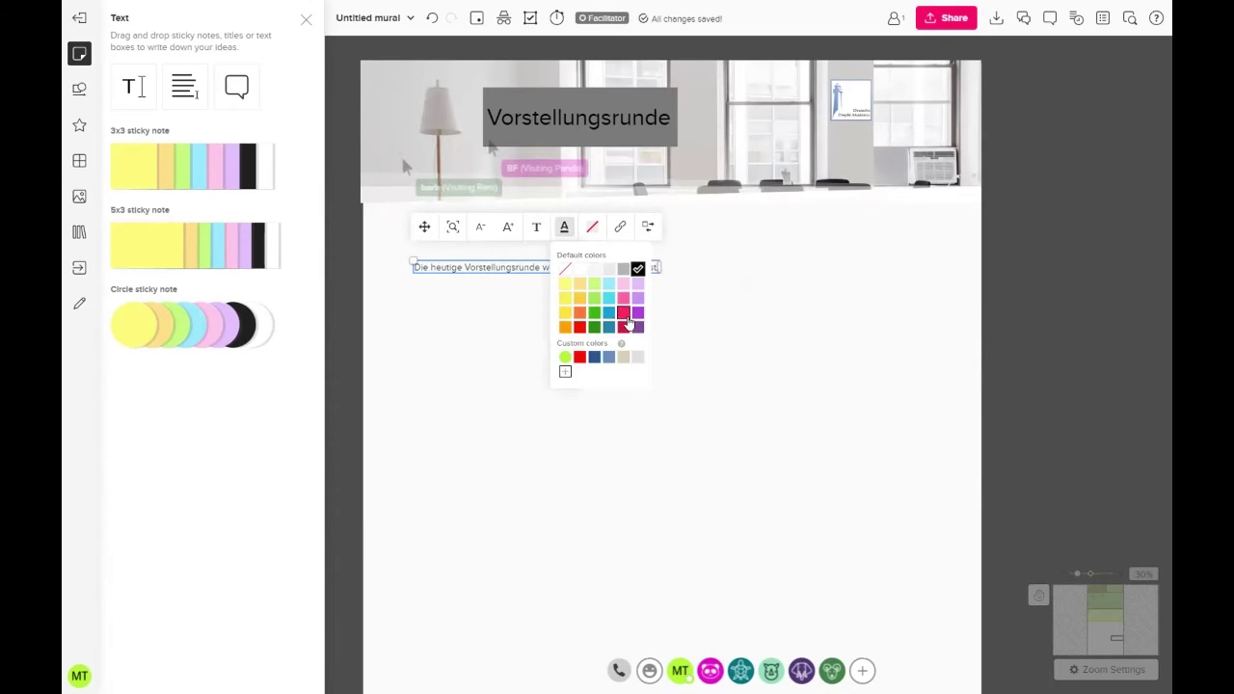
left_click(651, 278)
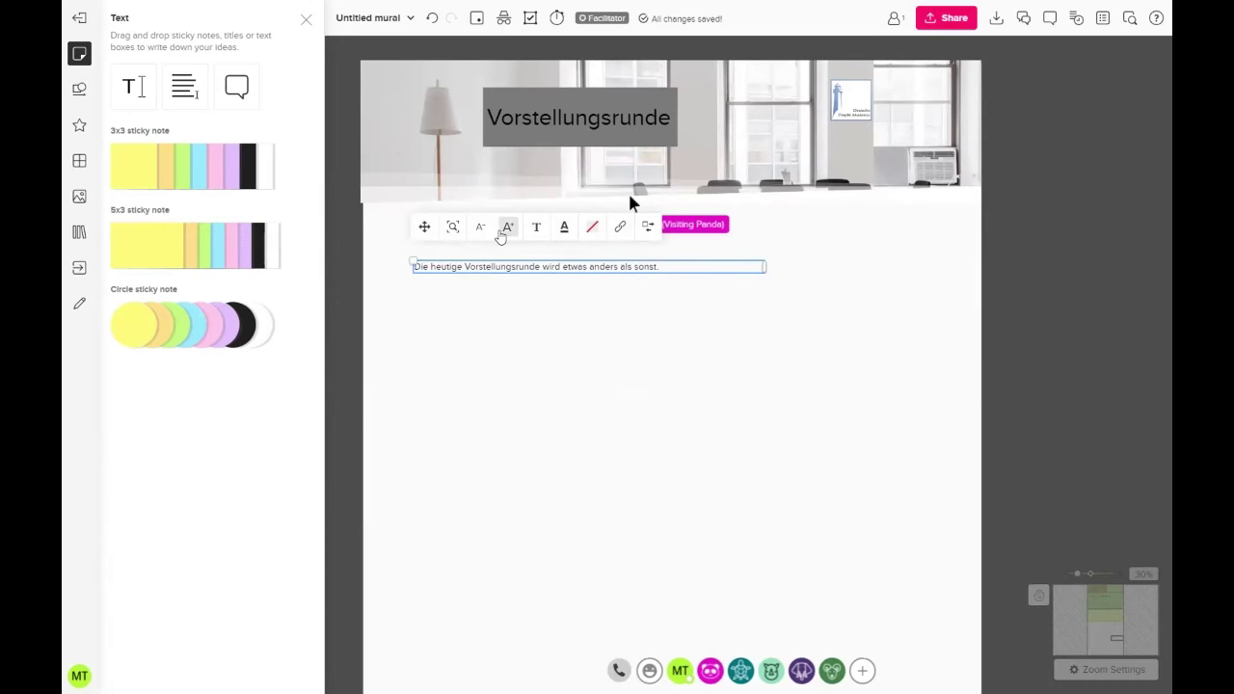
left_click(563, 228)
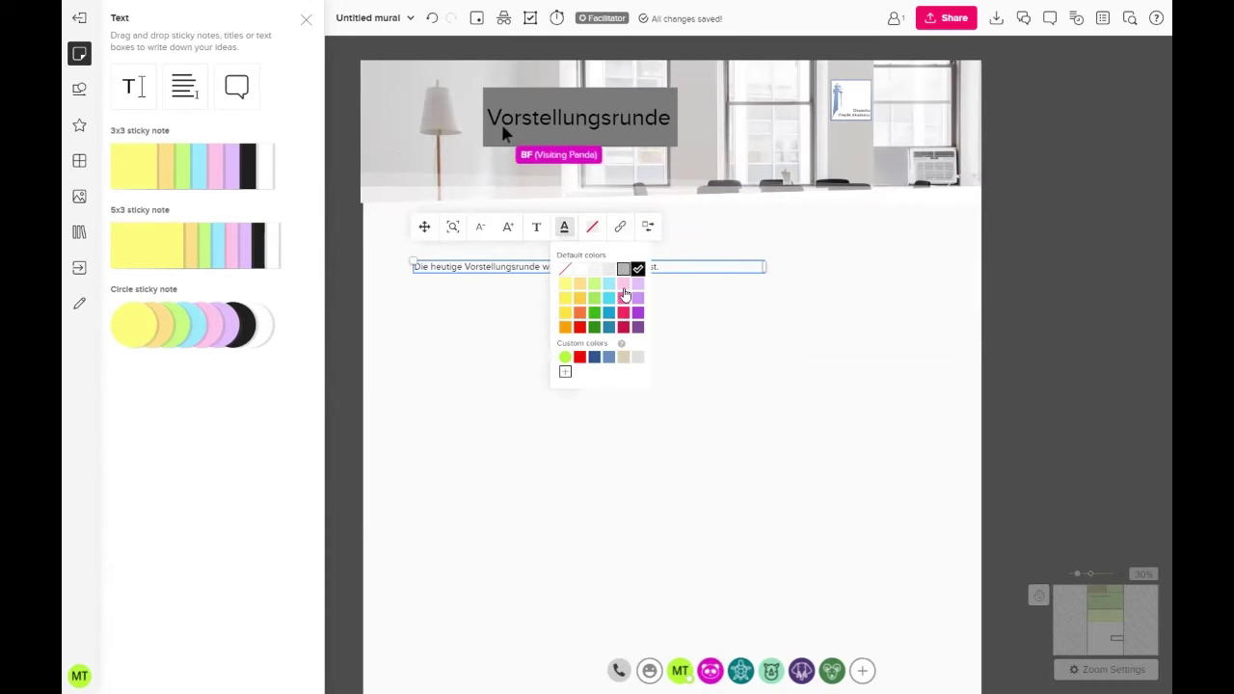
left_click(536, 227)
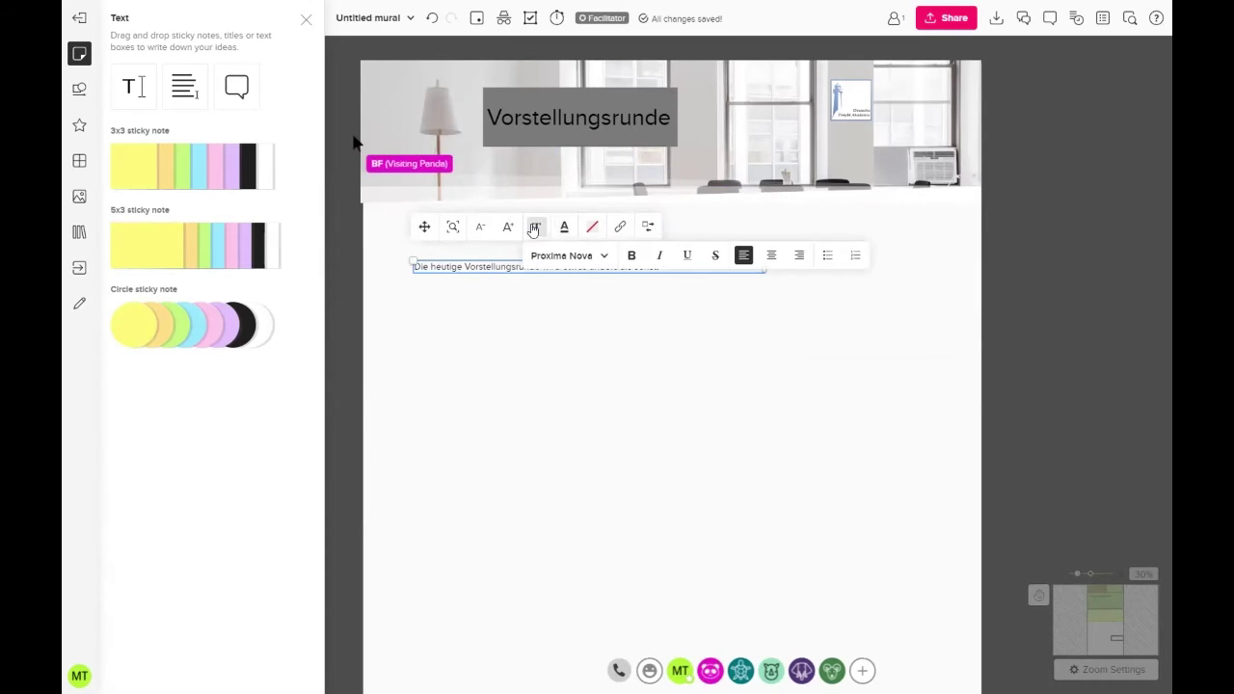
left_click(771, 255)
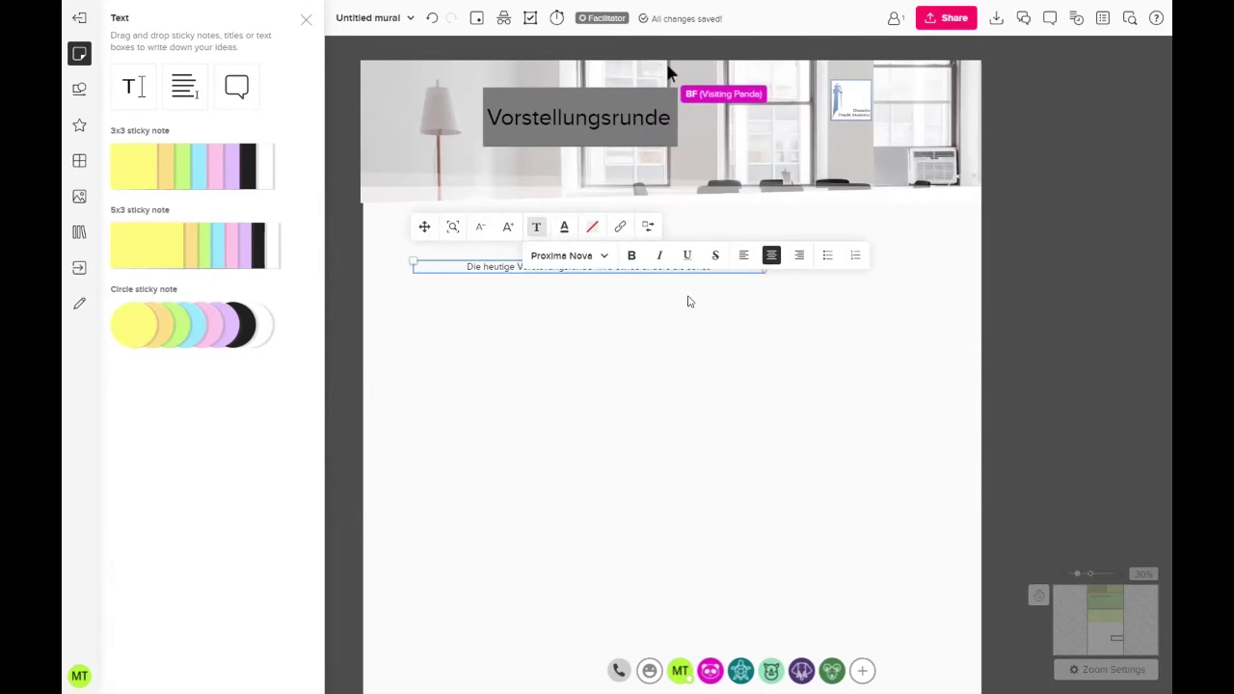
left_click(687, 301)
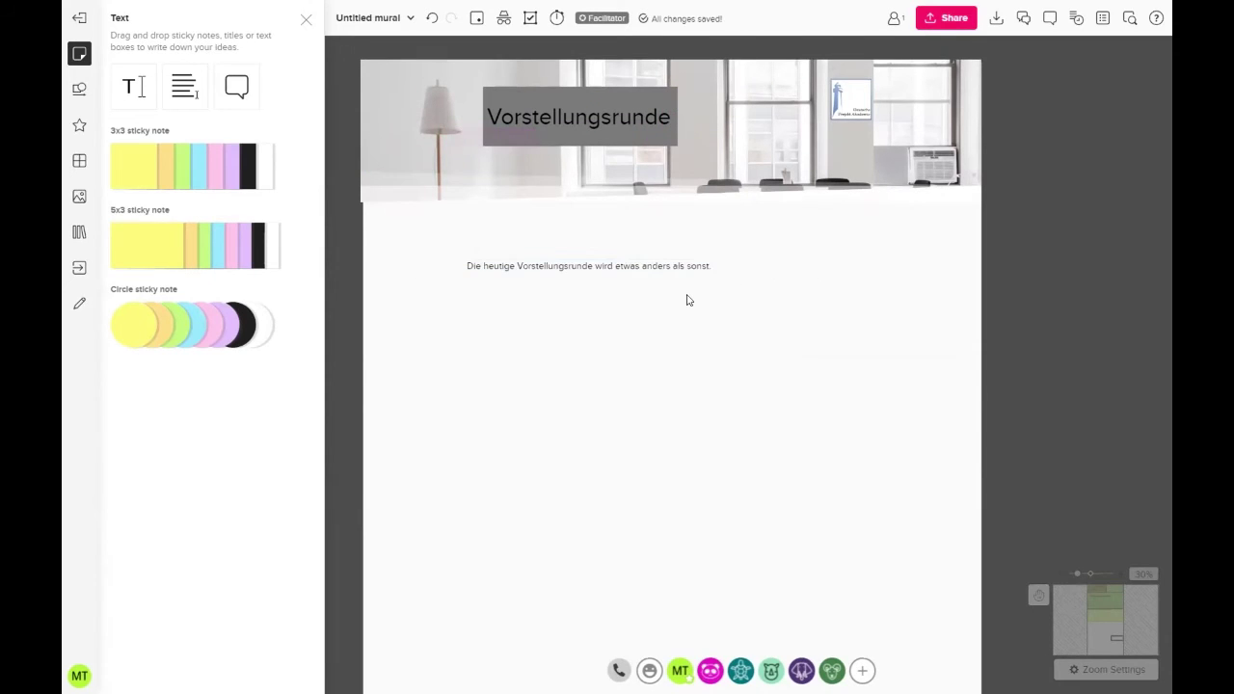
Step: Move the introductory sentence up, closer to the header image and nearer the mural's left edge
left_click(597, 262)
left_click_drag(597, 262, 567, 215)
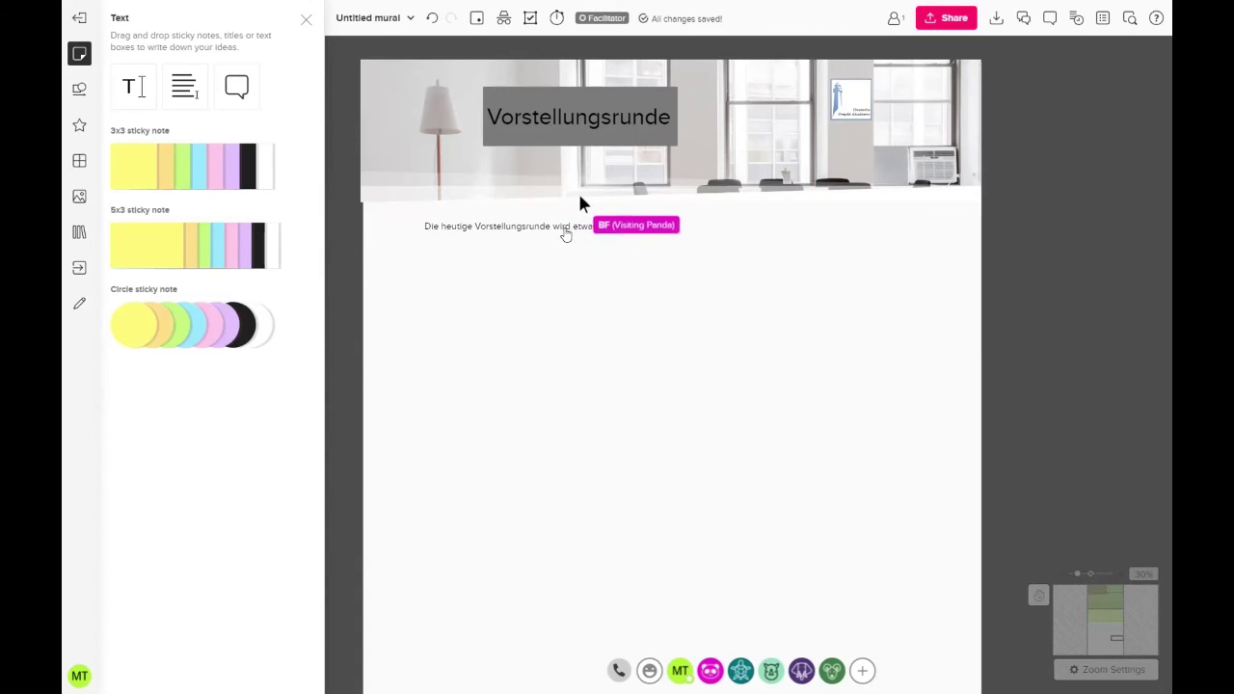
left_click(550, 234)
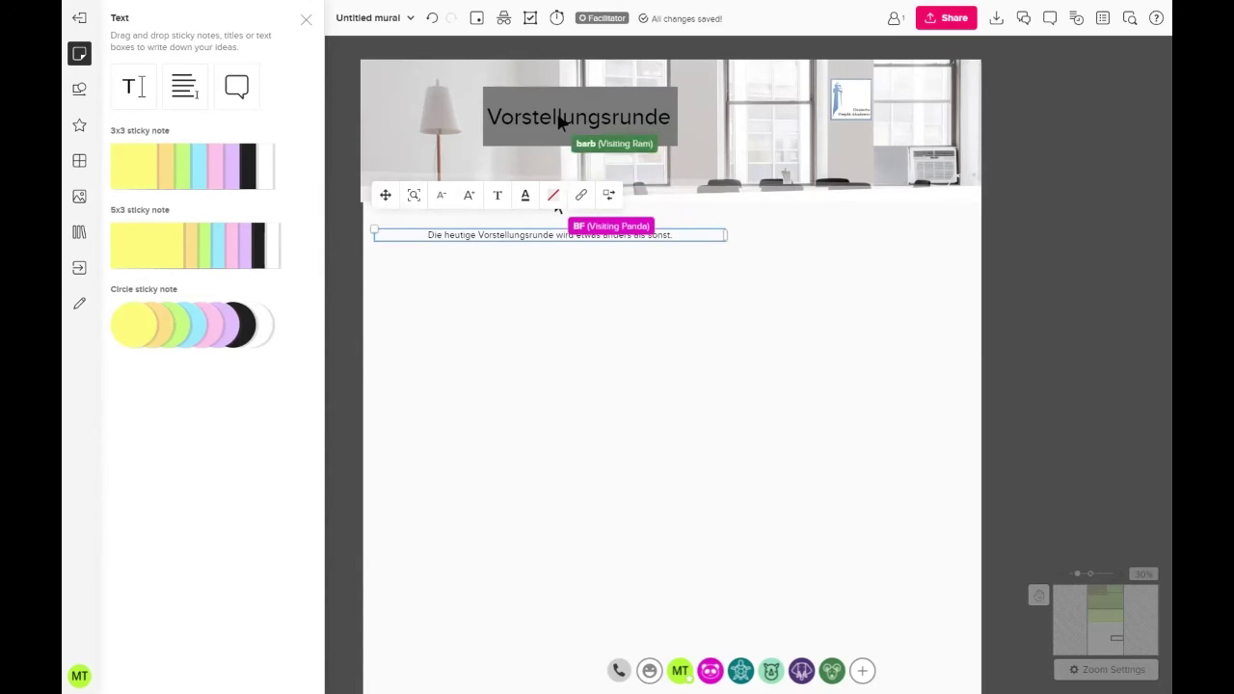
left_click(559, 316)
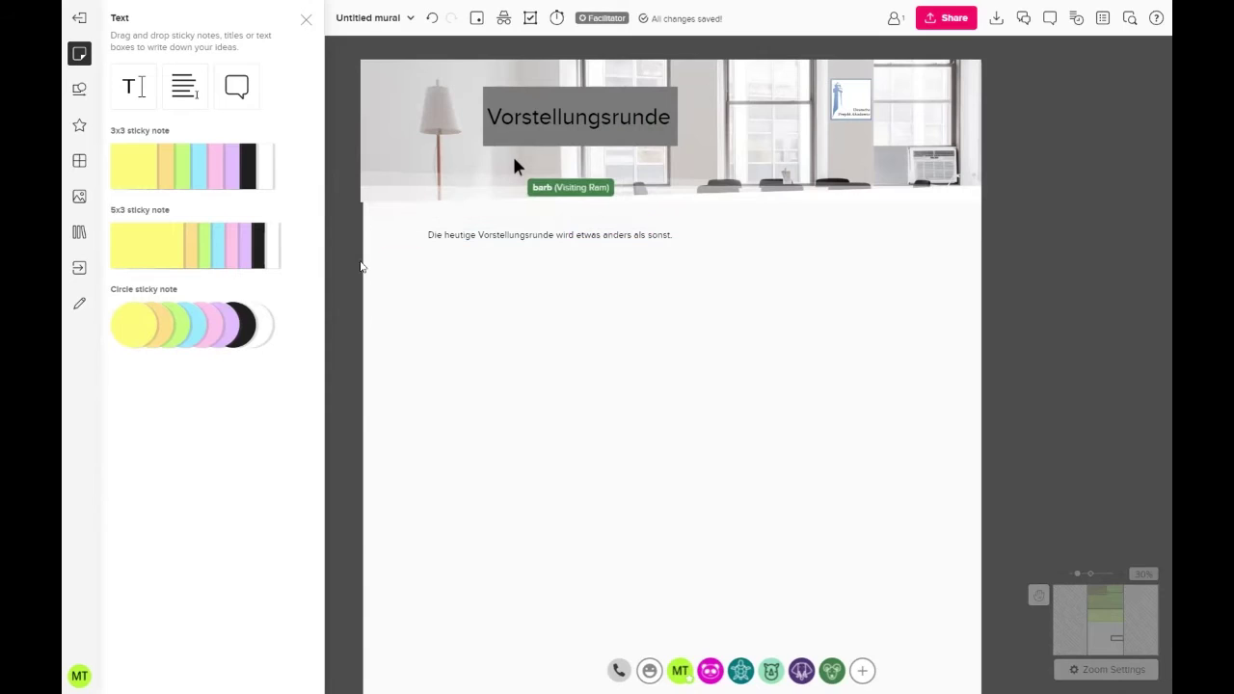
Step: Add a small text box, place it below the introductory sentence and try to replace its placeholder text
left_click(183, 95)
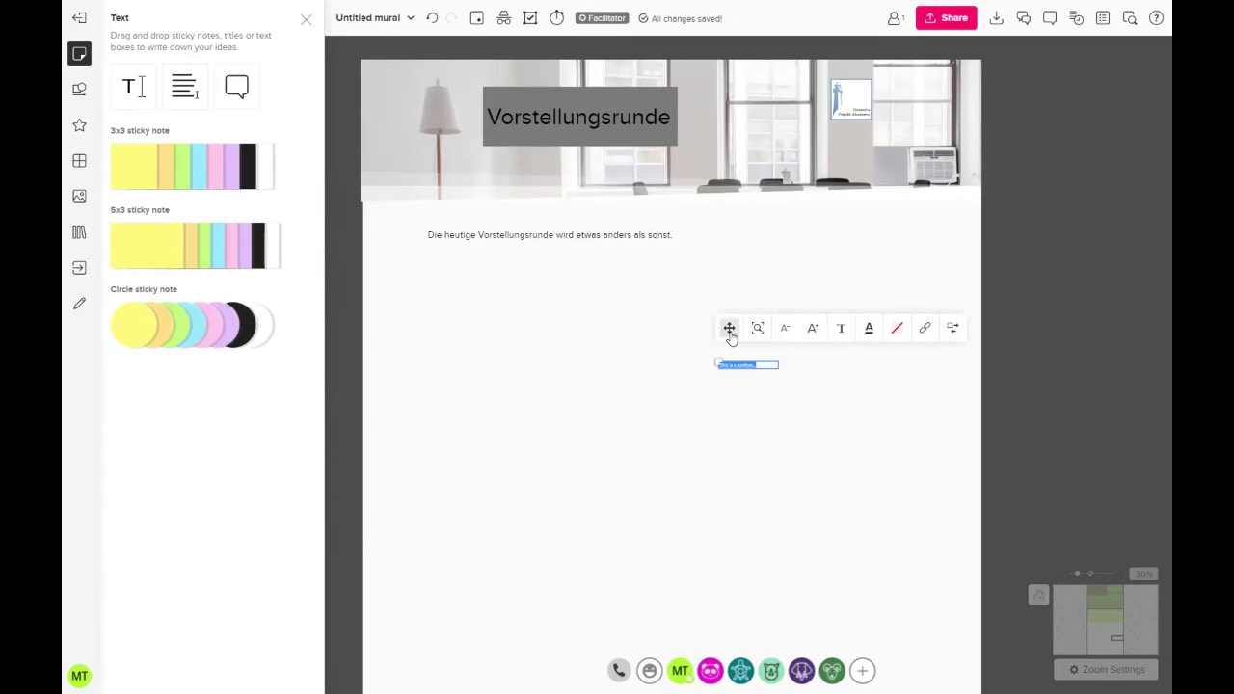
left_click_drag(730, 330, 476, 254)
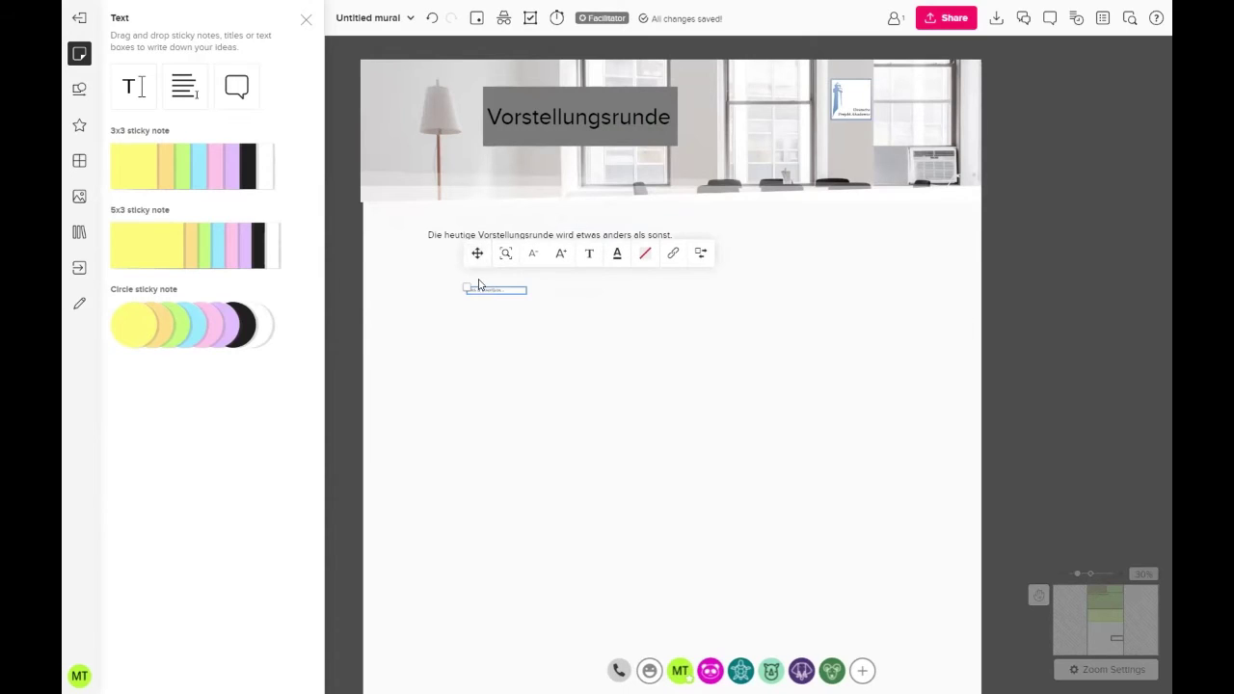
double_click(485, 290)
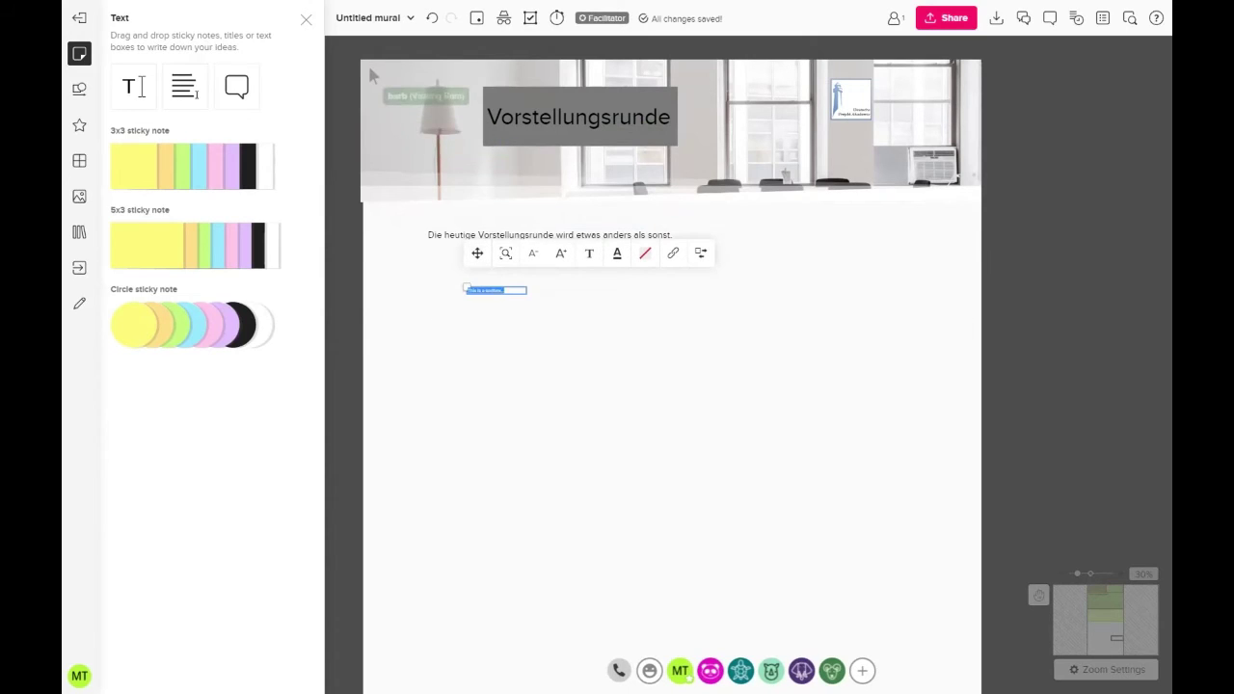
key("BackSpace")
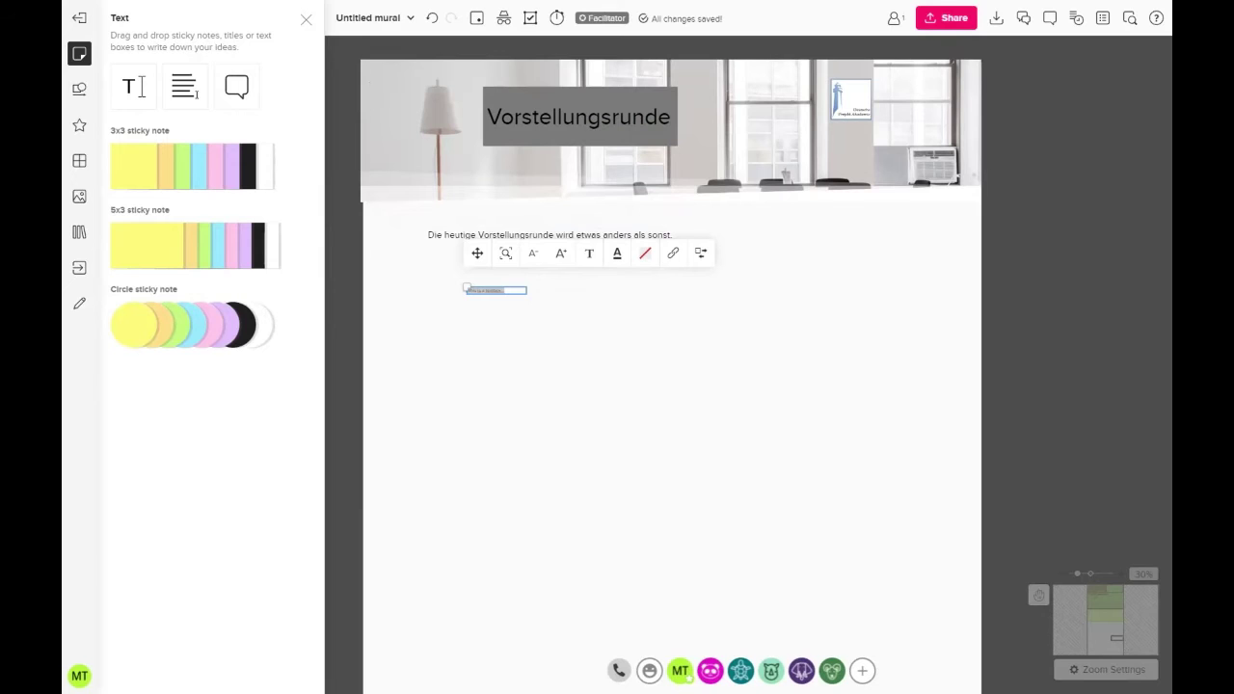
Step: Paste the prepared text block explaining Begeisterung, Inspiration and Wertschätzung and move it under the introductory sentence, fully inside the mural
left_click(453, 404)
key("ctrl+v")
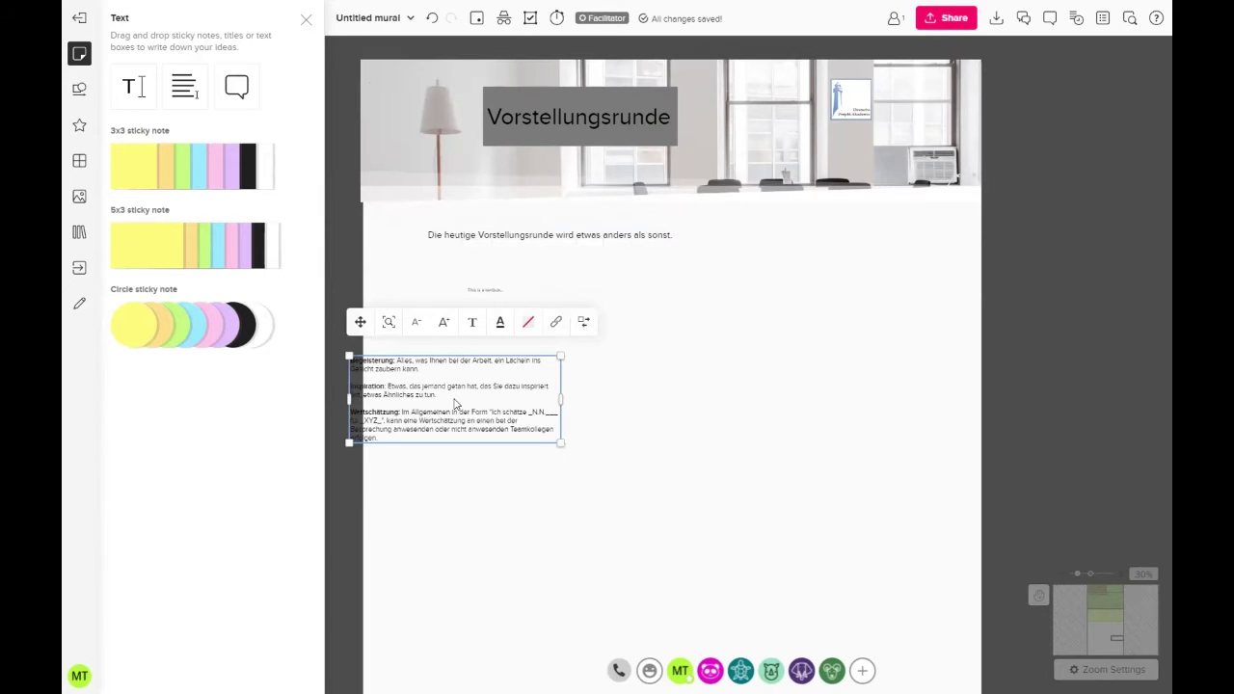
left_click_drag(443, 373, 497, 375)
left_click(505, 331)
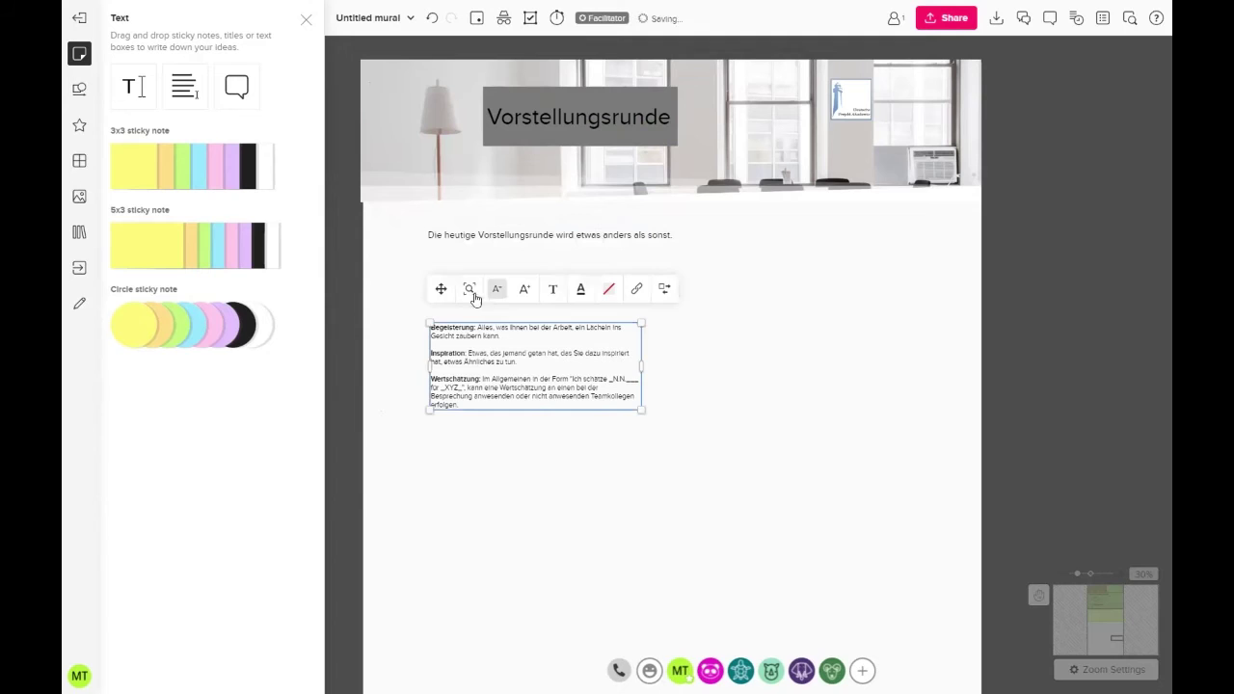
Step: Delete the leftover placeholder text box and move the explanation block up, leaving room for a heading below the introductory sentence
left_click(477, 294)
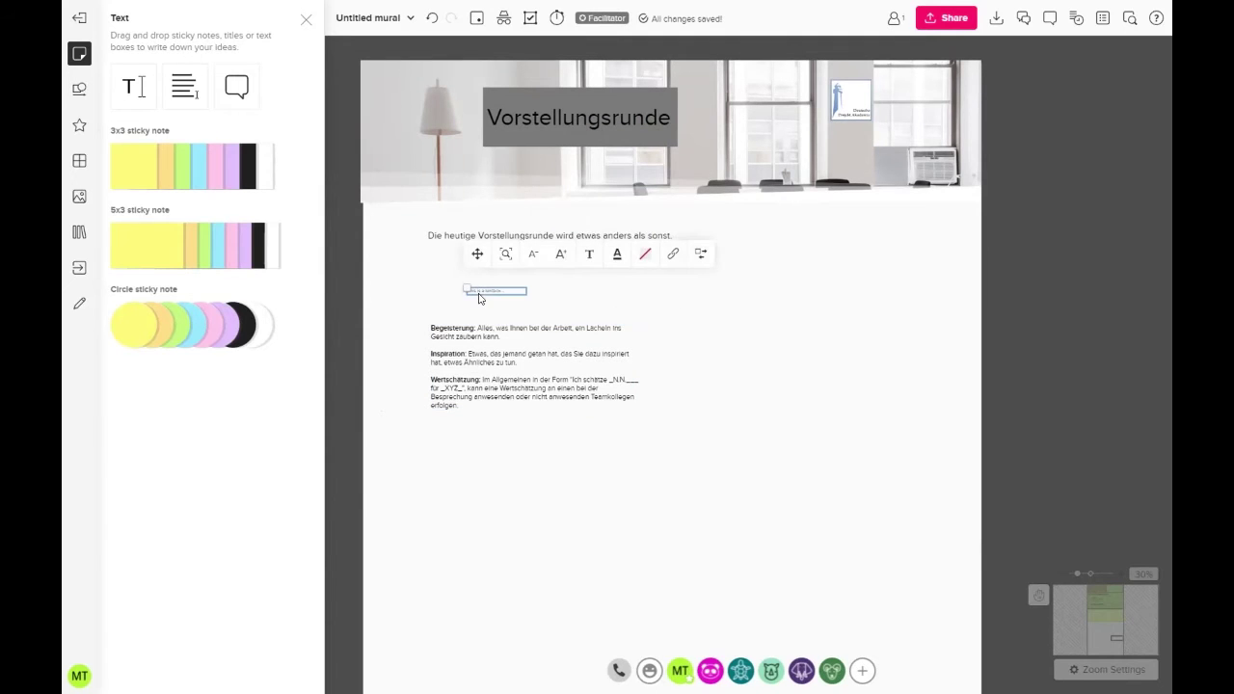
key("Delete")
left_click_drag(490, 342, 518, 305)
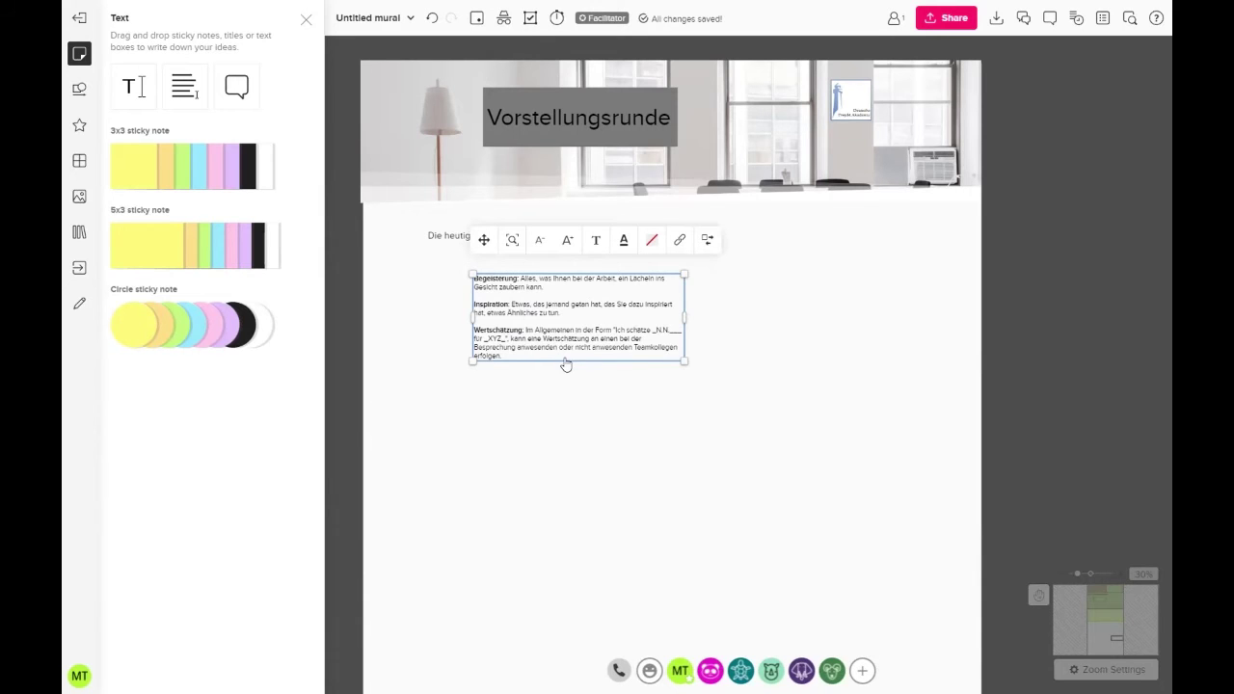
left_click_drag(567, 364, 567, 379)
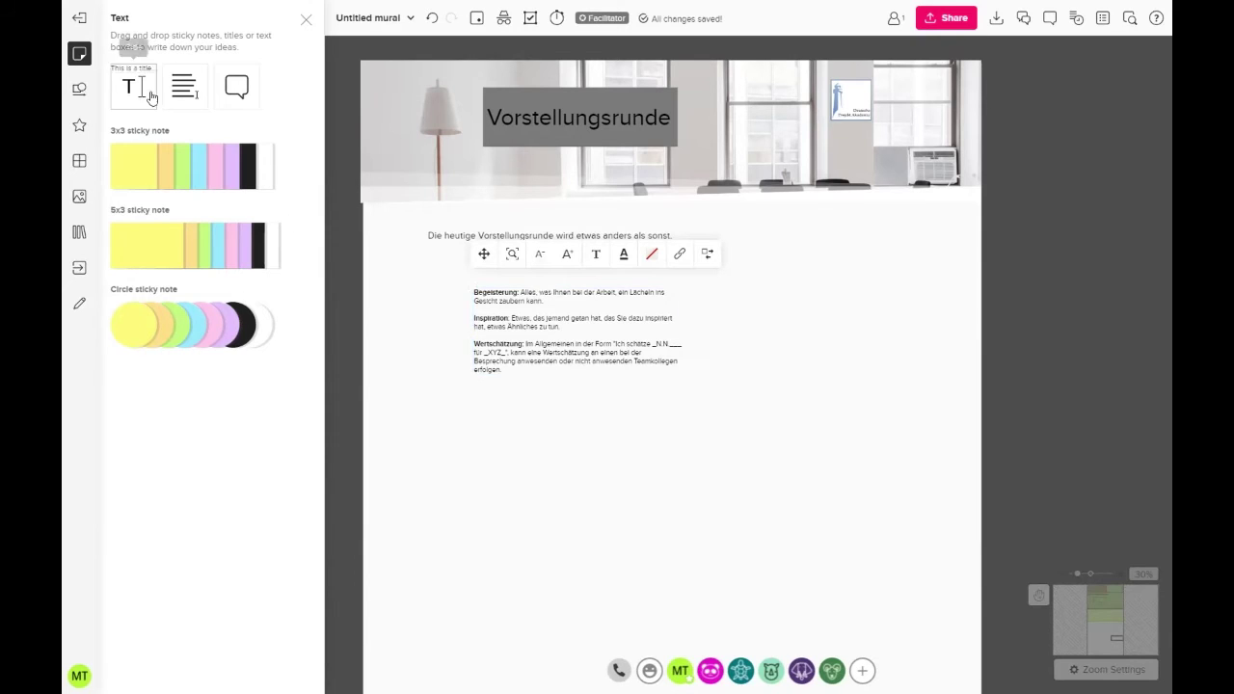
Step: Add a title reading "Begeisterung, Inspiration und Wertschätzung" directly above the explanation block, aligned with its left edge
left_click_drag(129, 87, 739, 367)
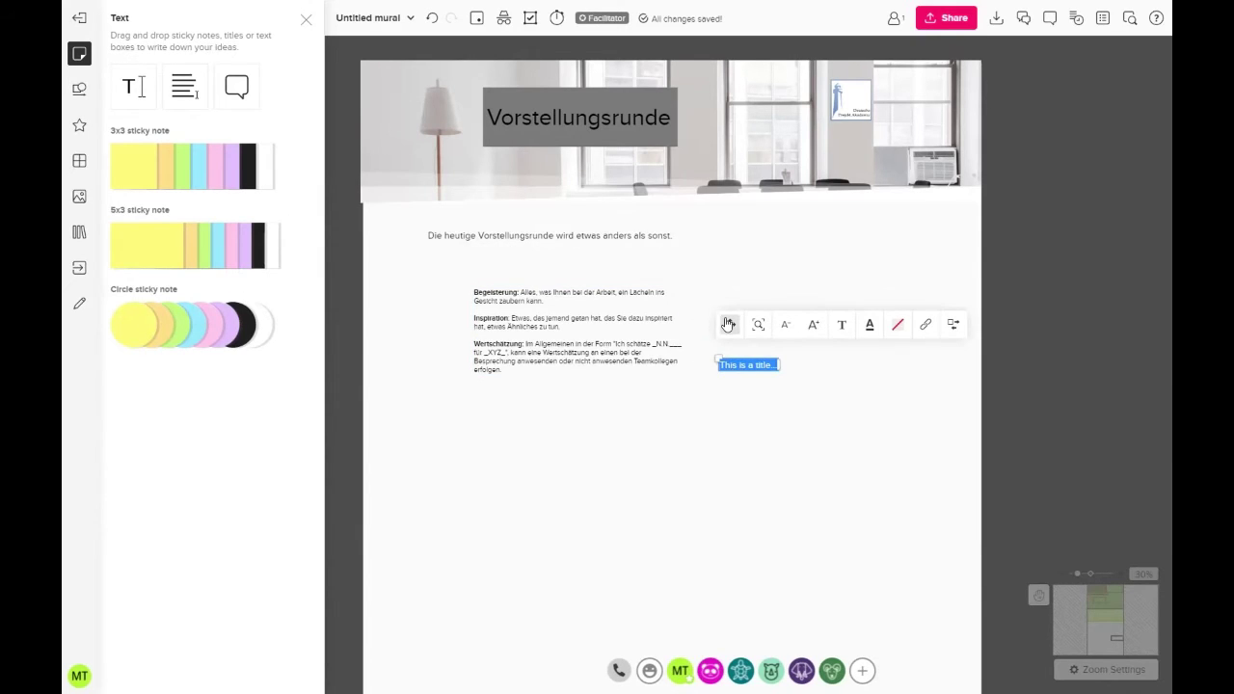
left_click_drag(728, 322, 480, 218)
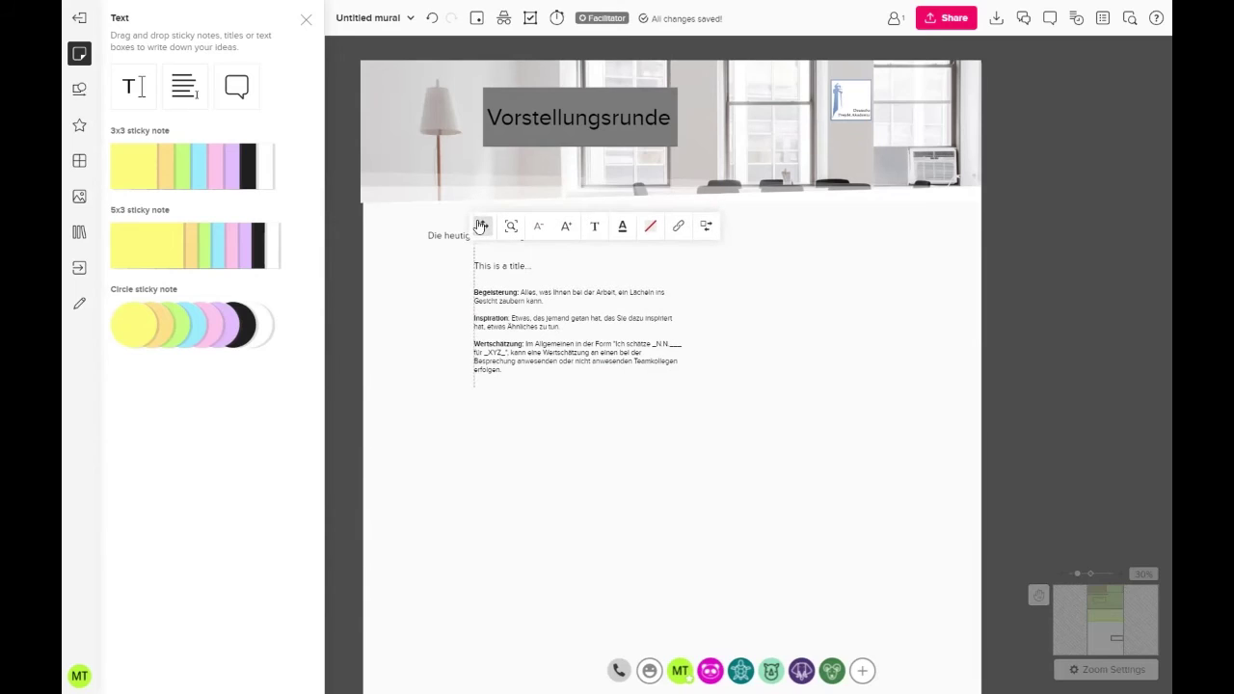
double_click(500, 263)
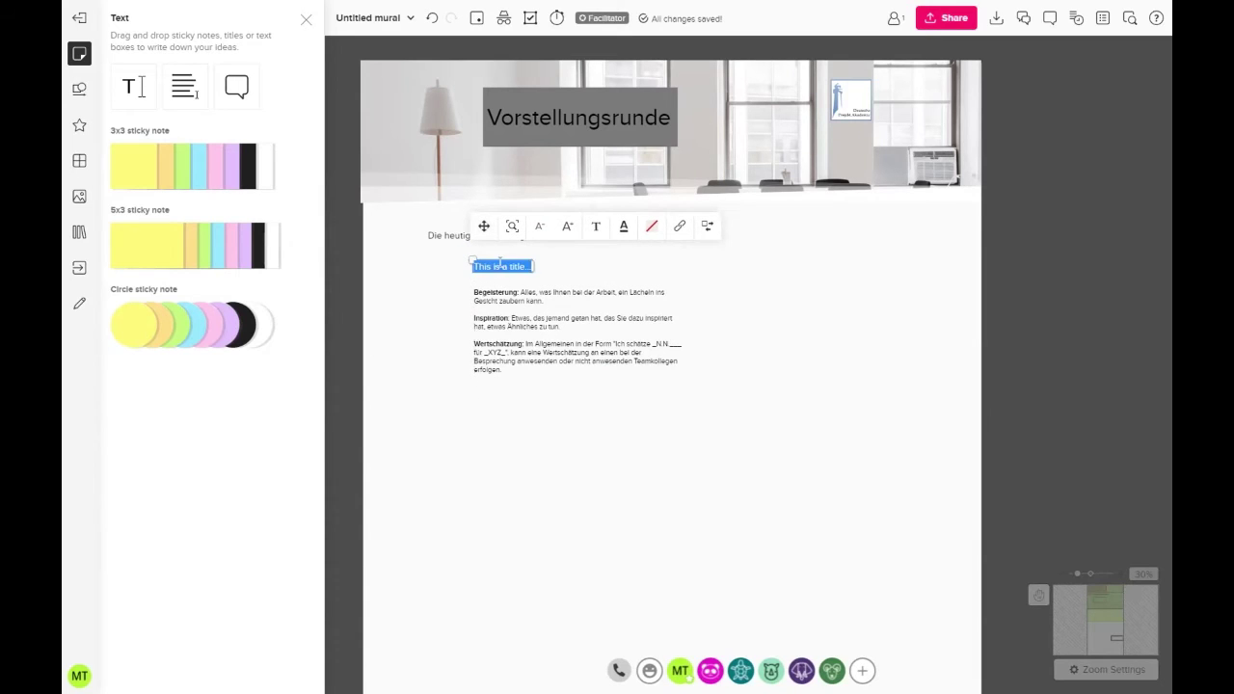
type("Begeisteru")
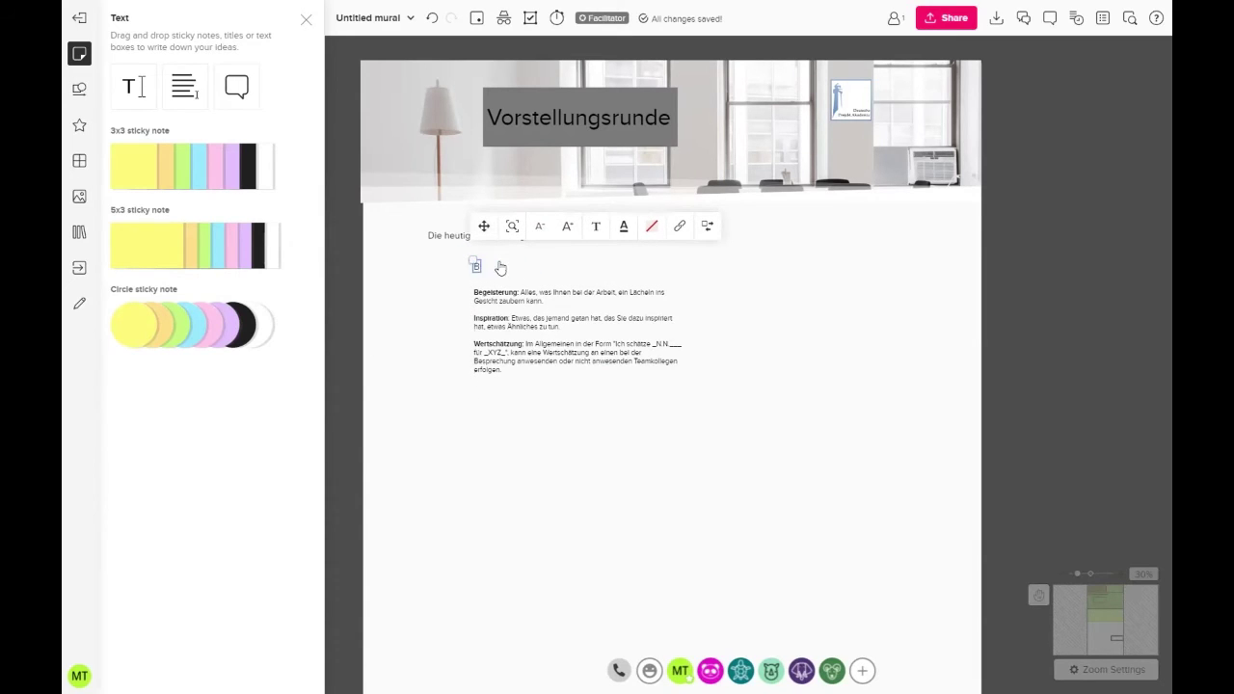
type("ng, Inspiration u")
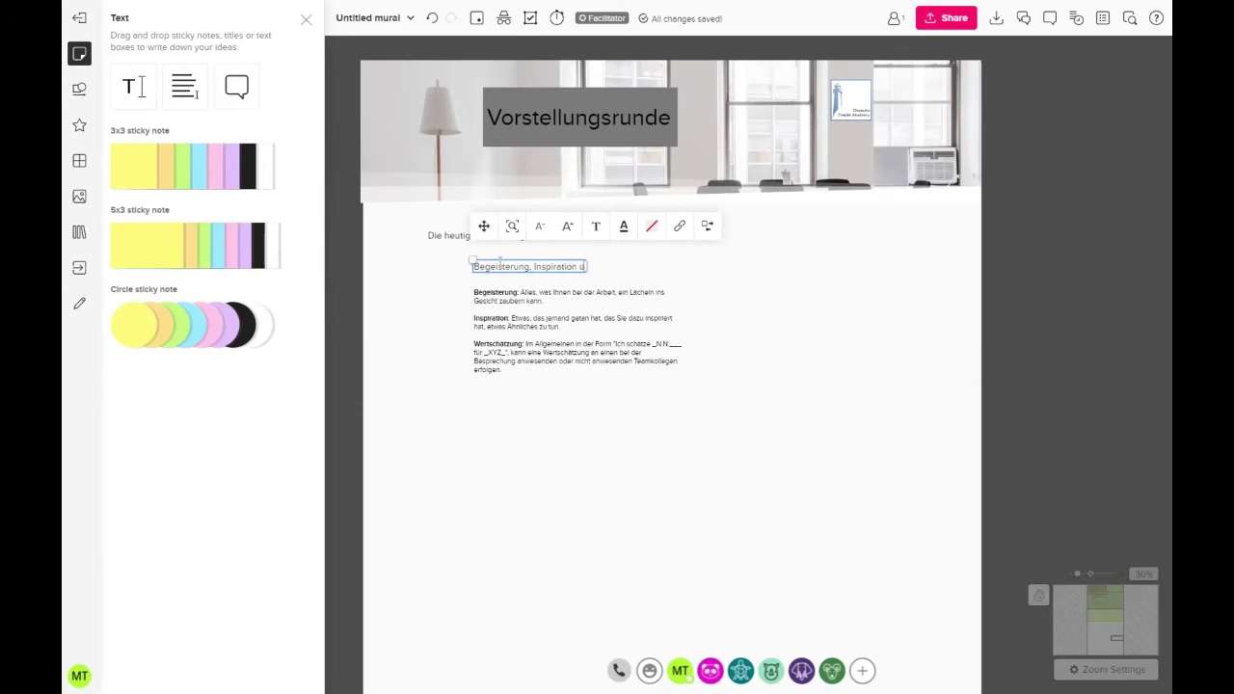
type("nd Wertschätzung")
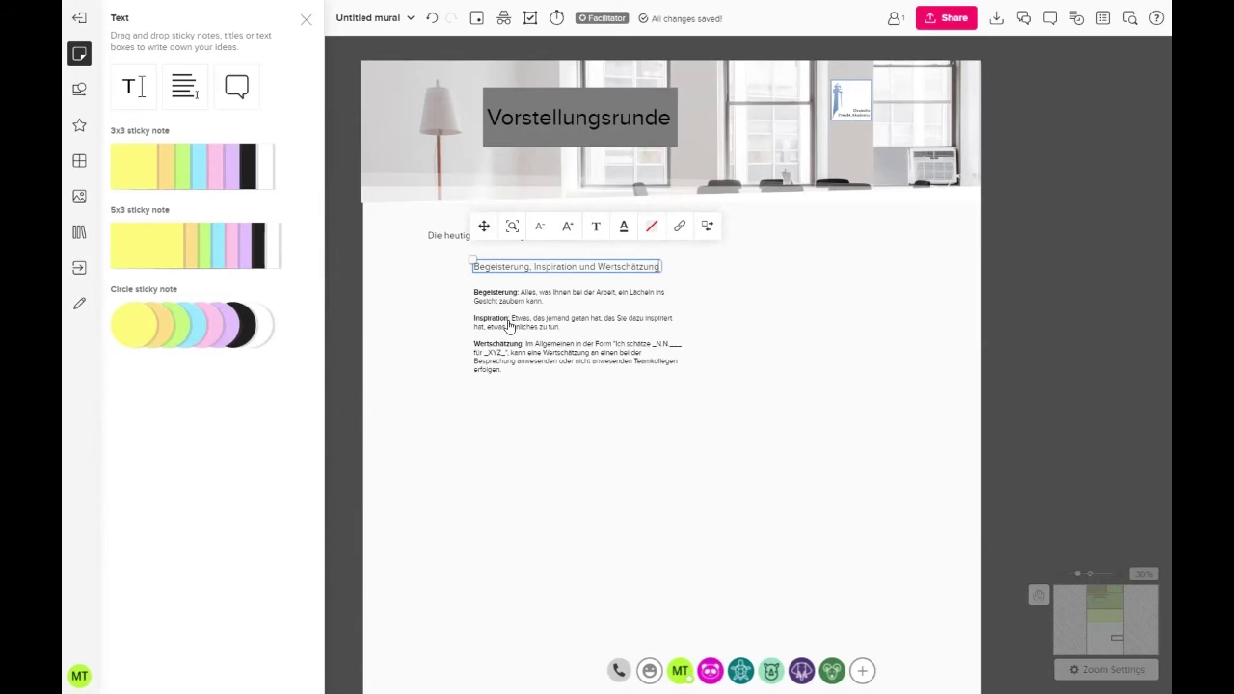
Step: Paste the circled number 1 image and place it to the left of the "Begeisterung, Inspiration und Wertschätzung" title
scroll(578, 281, "up", 2)
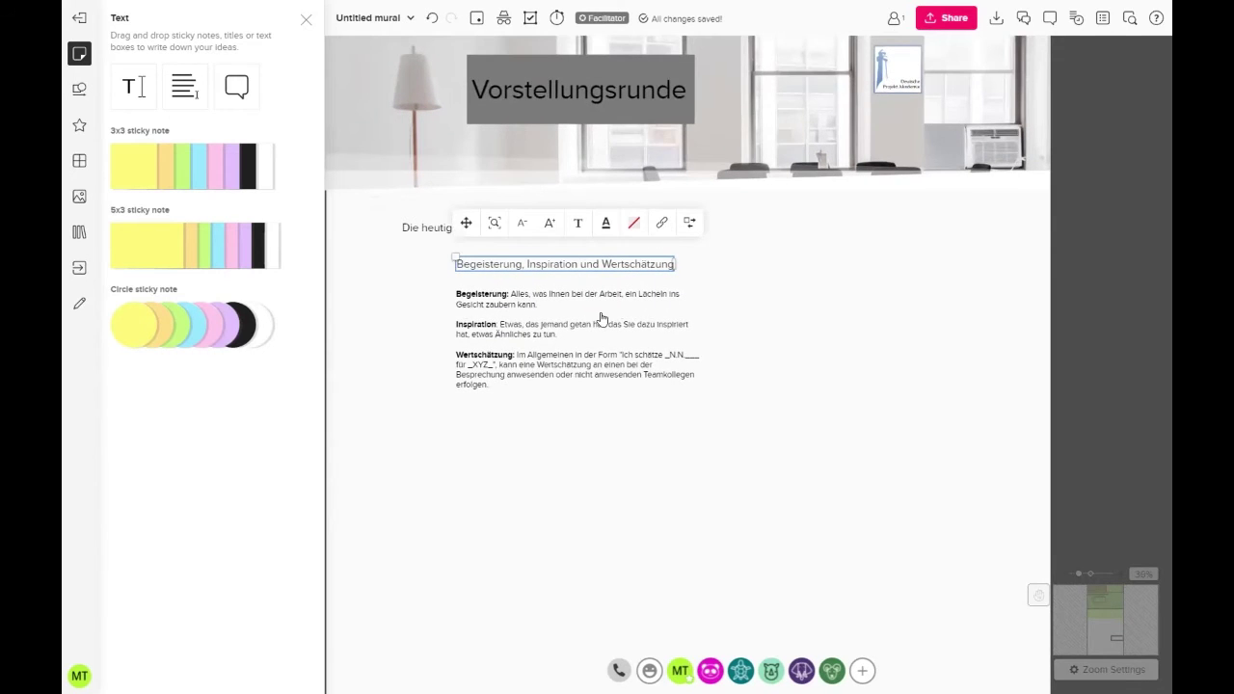
scroll(602, 313, "up", 5)
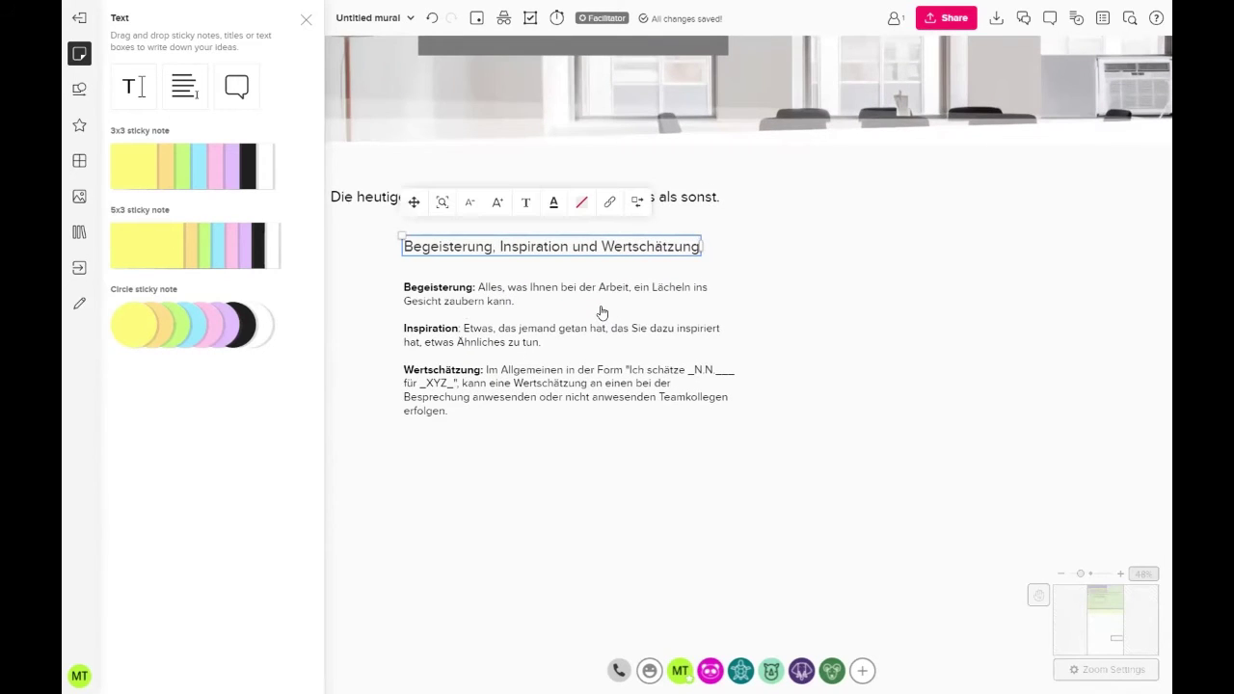
scroll(602, 314, "down", 3)
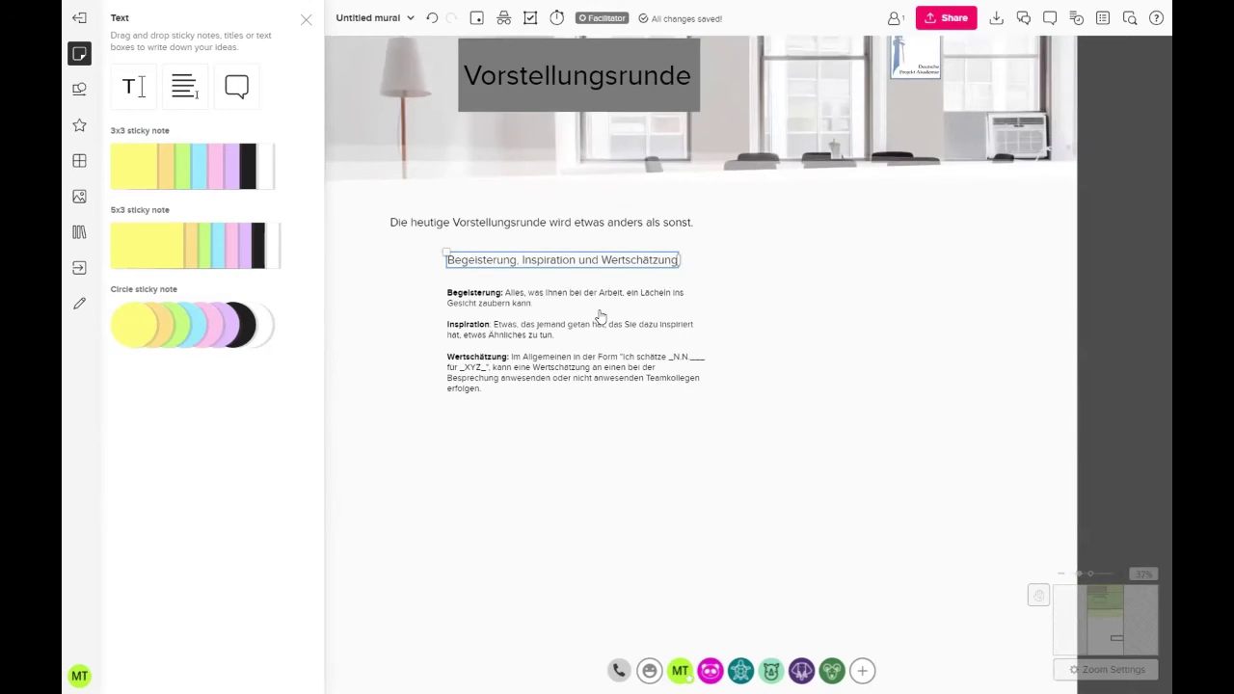
scroll(599, 315, "down", 1)
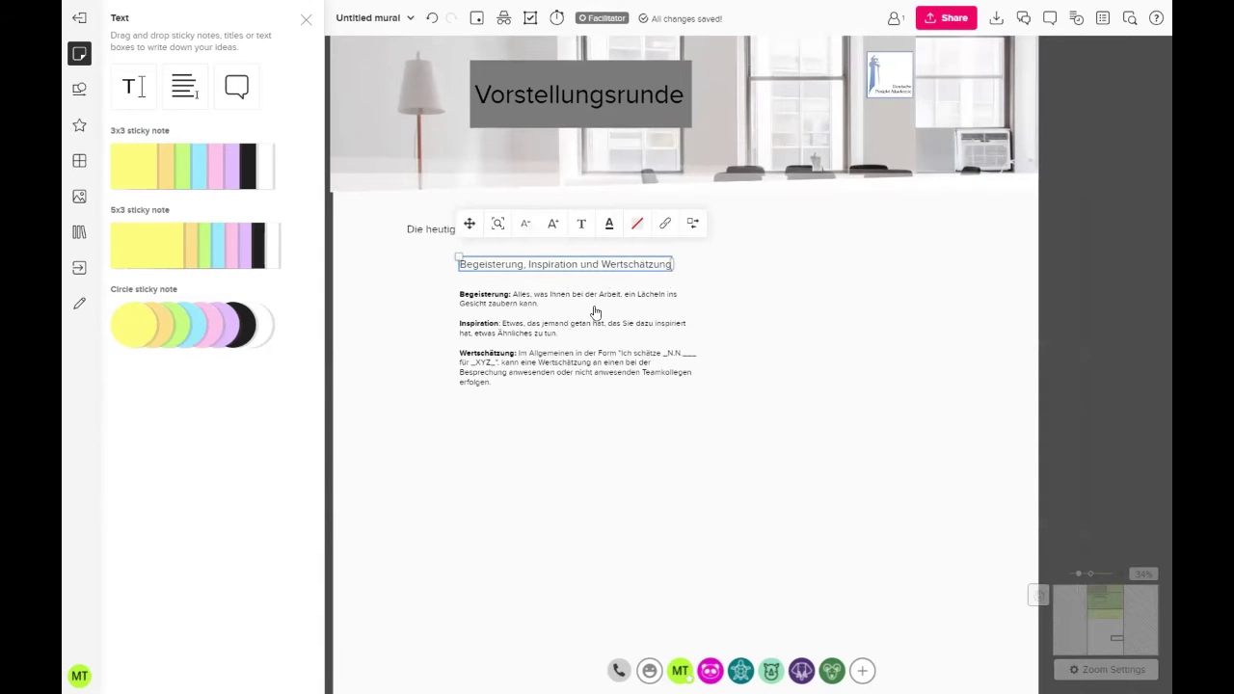
left_click(575, 400)
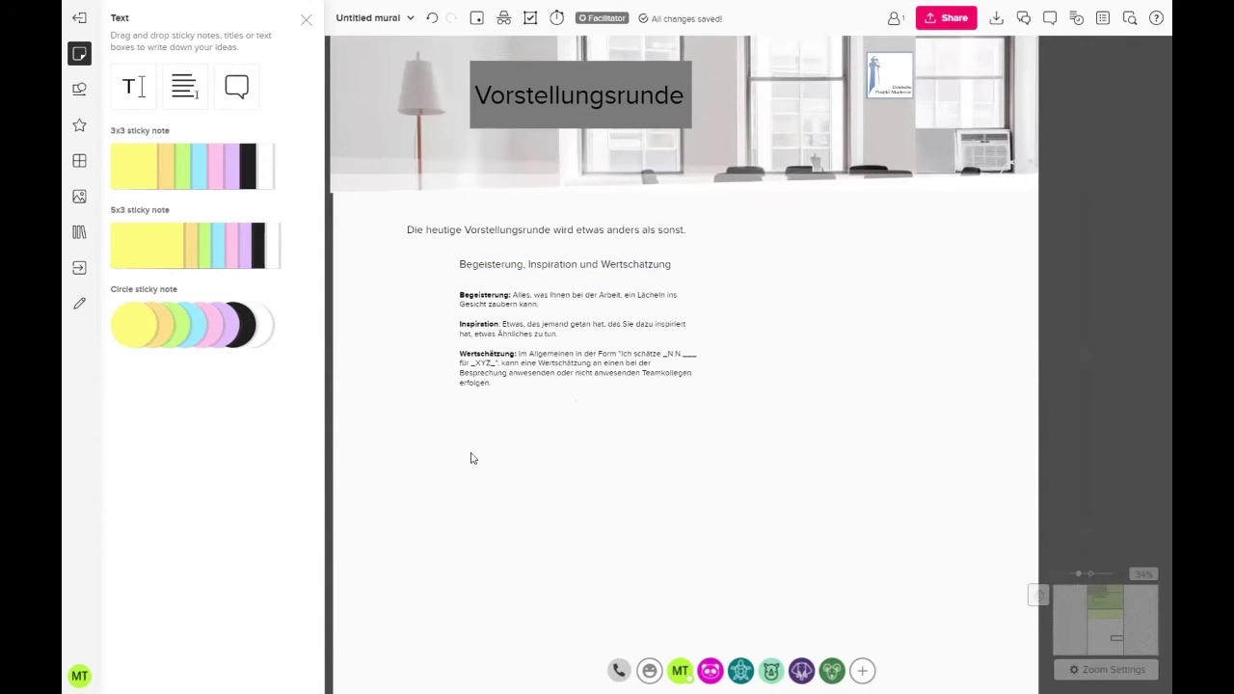
key("ctrl+v")
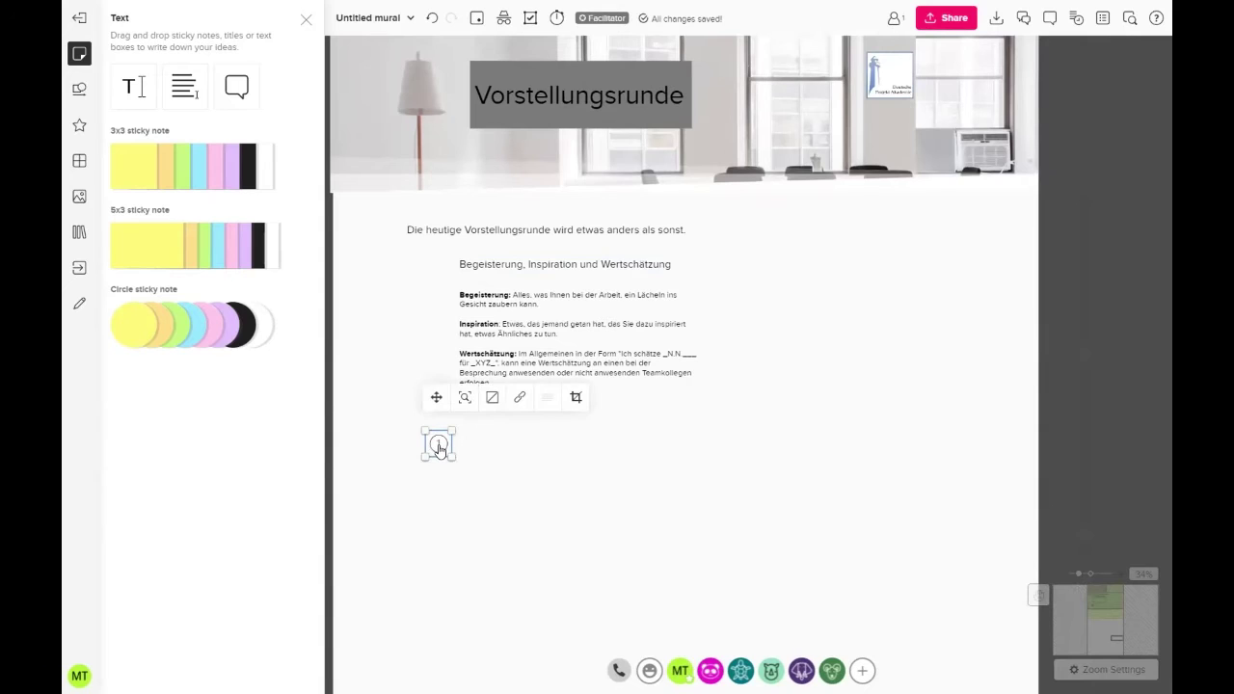
left_click_drag(439, 444, 429, 271)
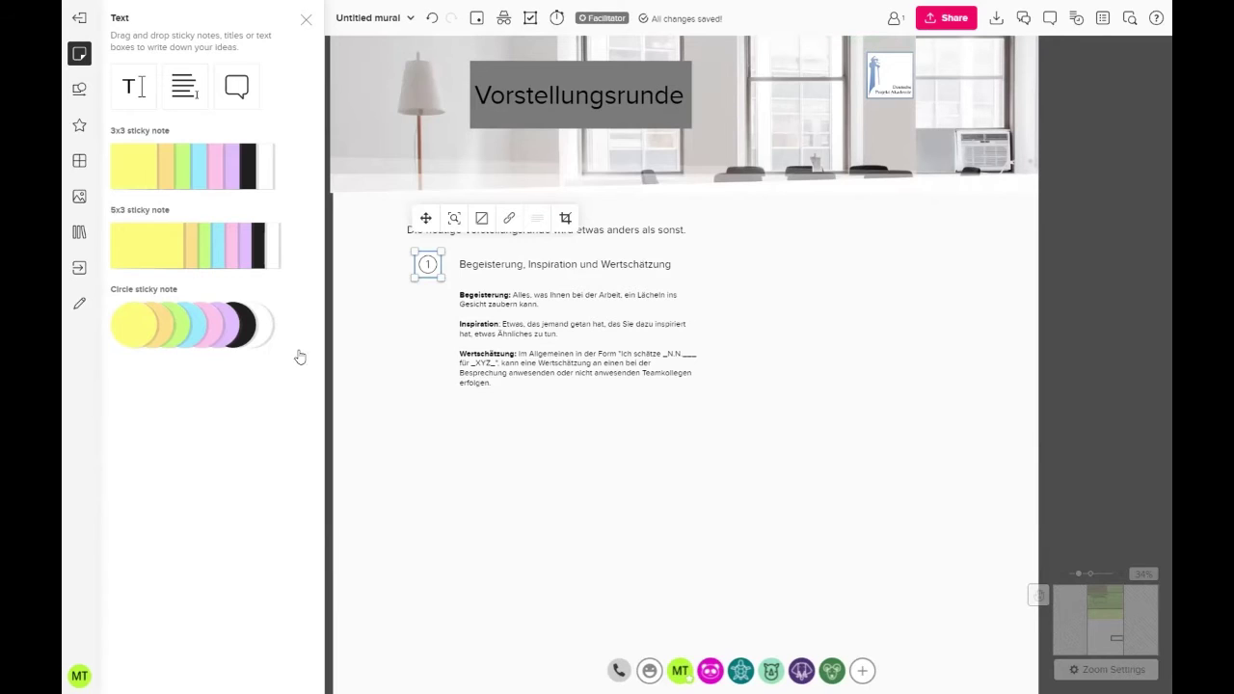
Step: Paste the prepared second-task content and move its "Ein Bild sagt mehr als tausend Worte" text beside task 1, nudging task 1's explanation up under its title
key("ctrl+v")
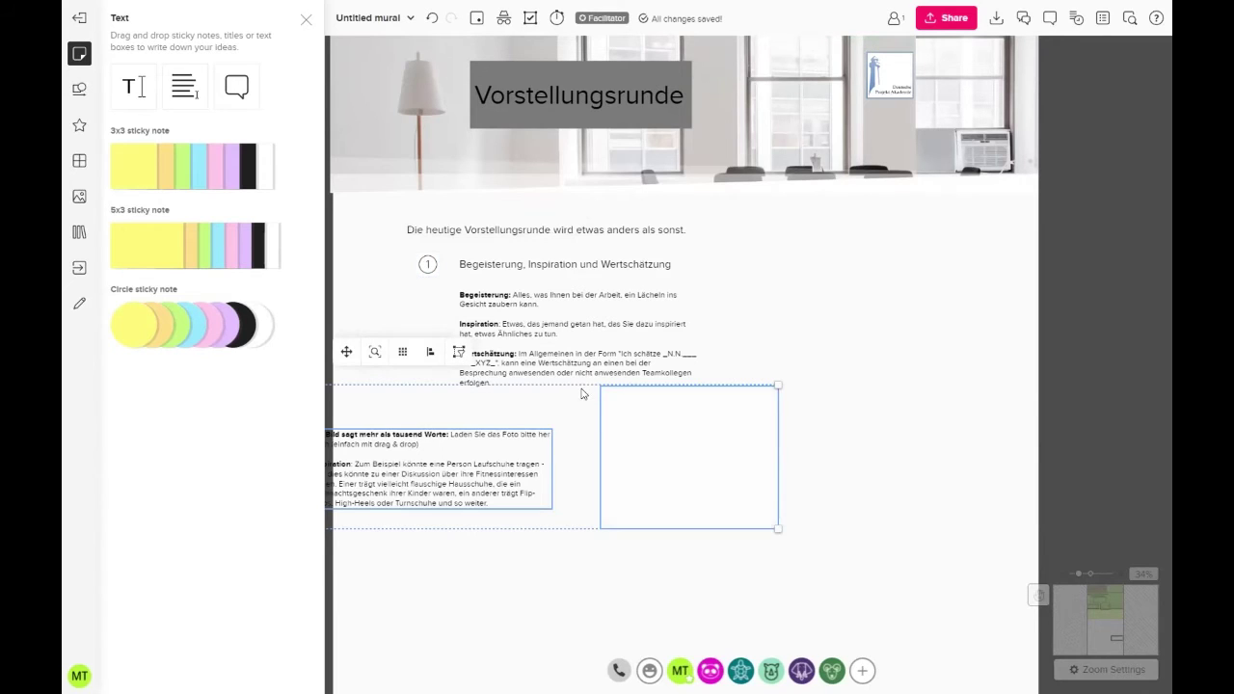
mouse_move(581, 392)
left_mouse_down()
mouse_move(606, 389)
mouse_move(568, 379)
mouse_move(581, 383)
left_mouse_up()
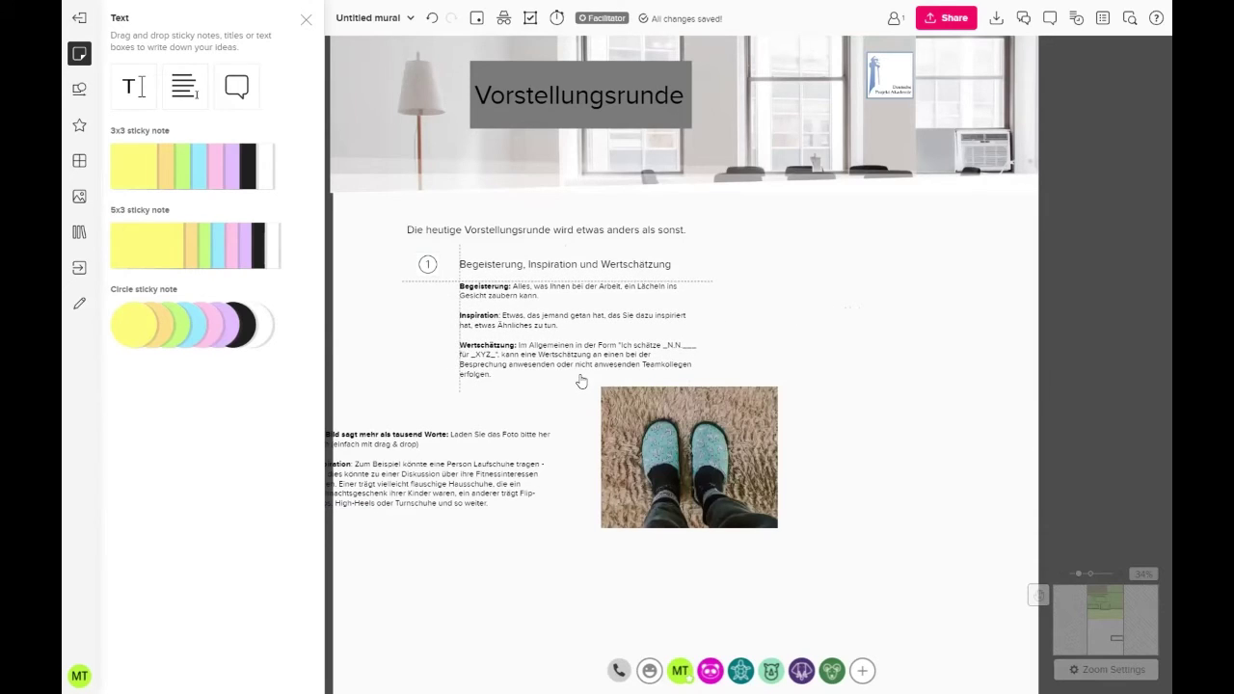
left_click(518, 472)
left_click_drag(586, 565, 611, 586)
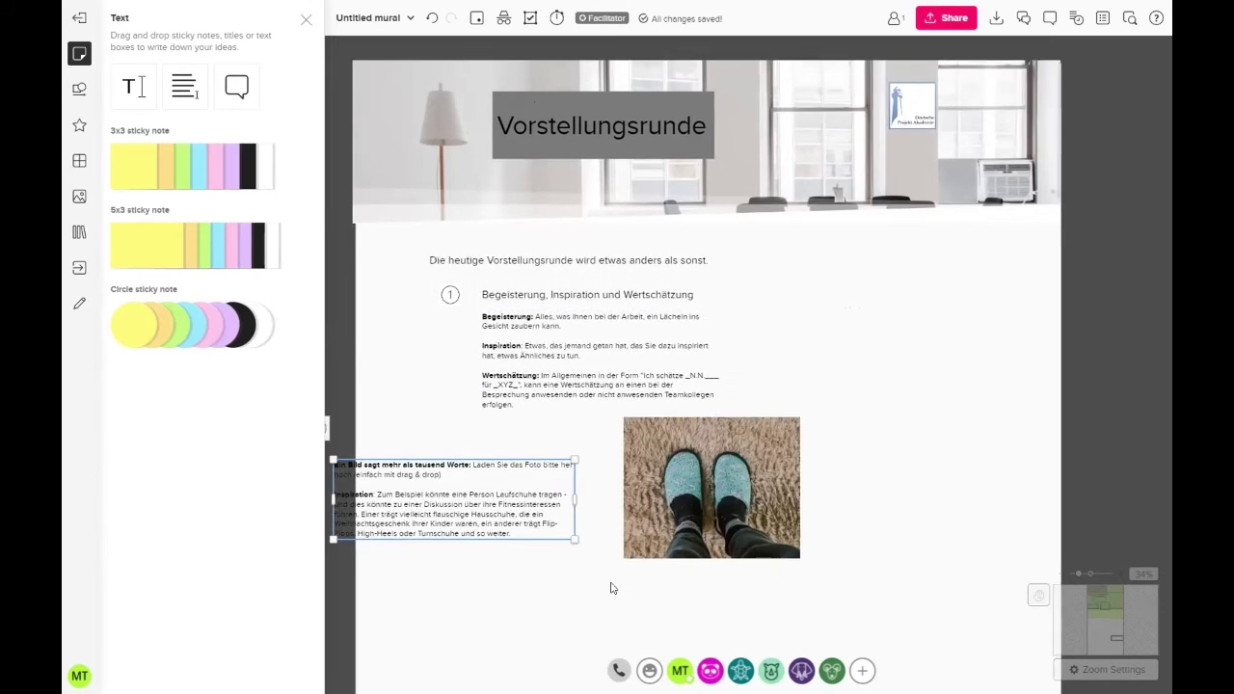
left_click_drag(398, 461, 818, 291)
left_click_drag(328, 453, 376, 461)
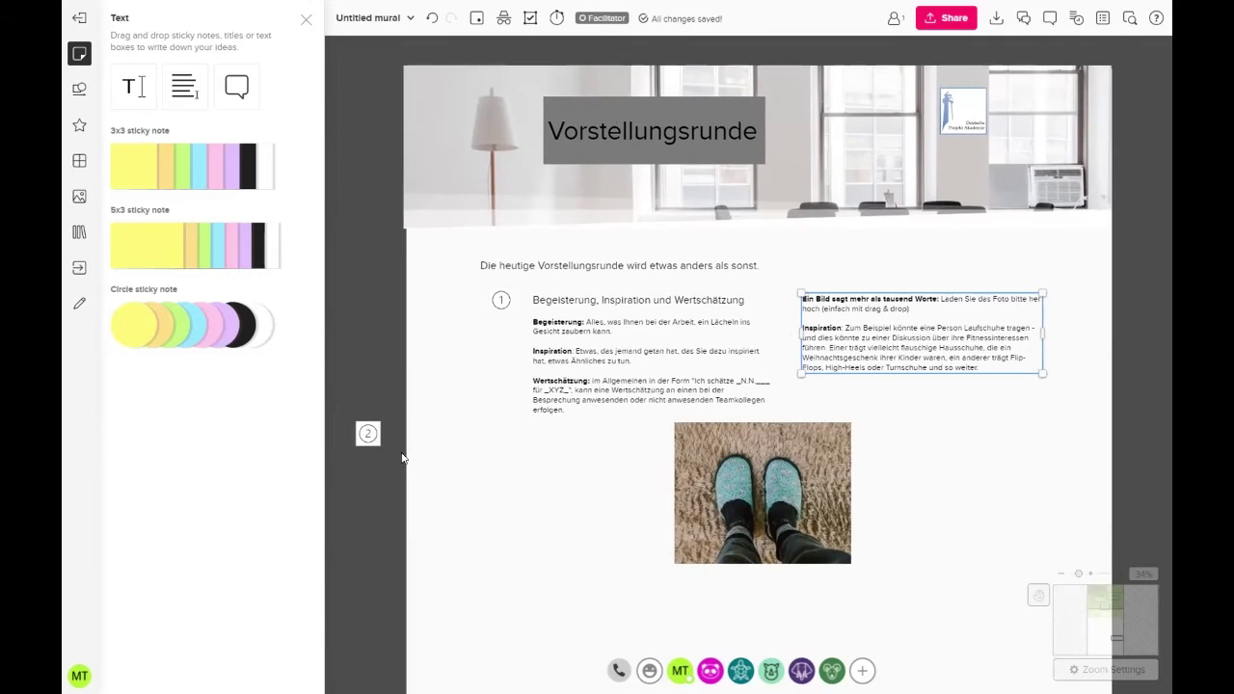
Step: Open the link attached to the circled number 2 image, accepting the note about third-party sites
left_click(376, 445)
left_click(376, 446)
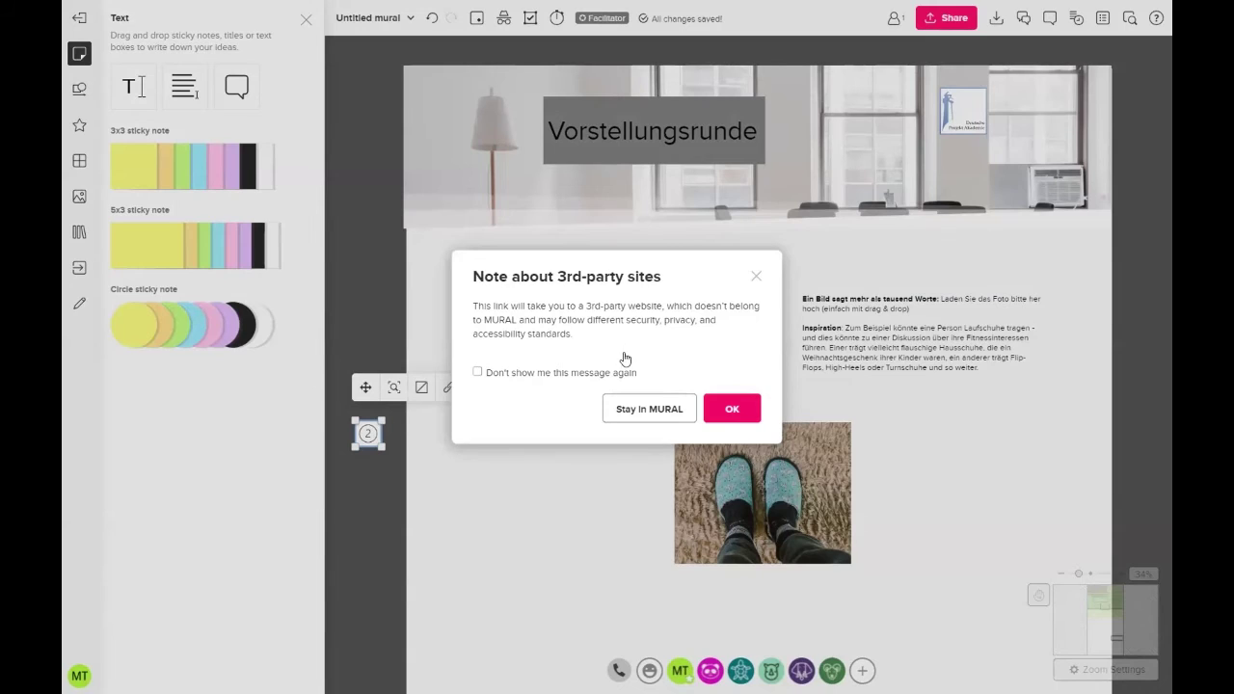
left_click(602, 375)
left_click(728, 412)
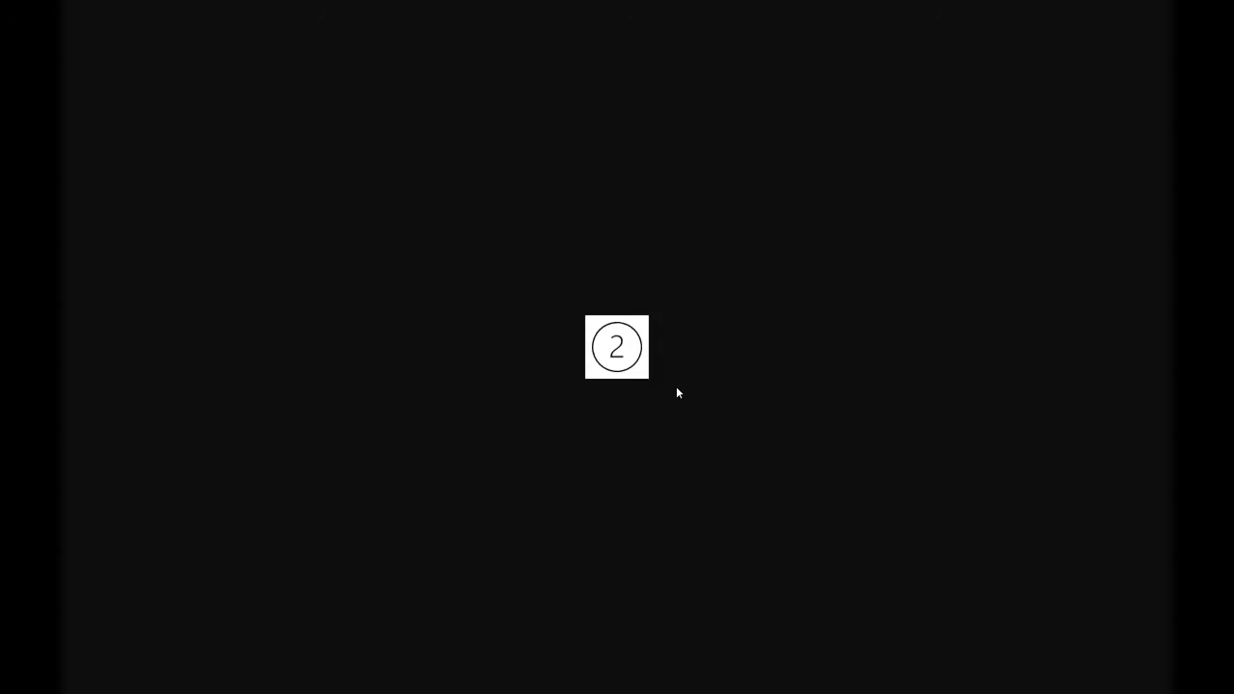
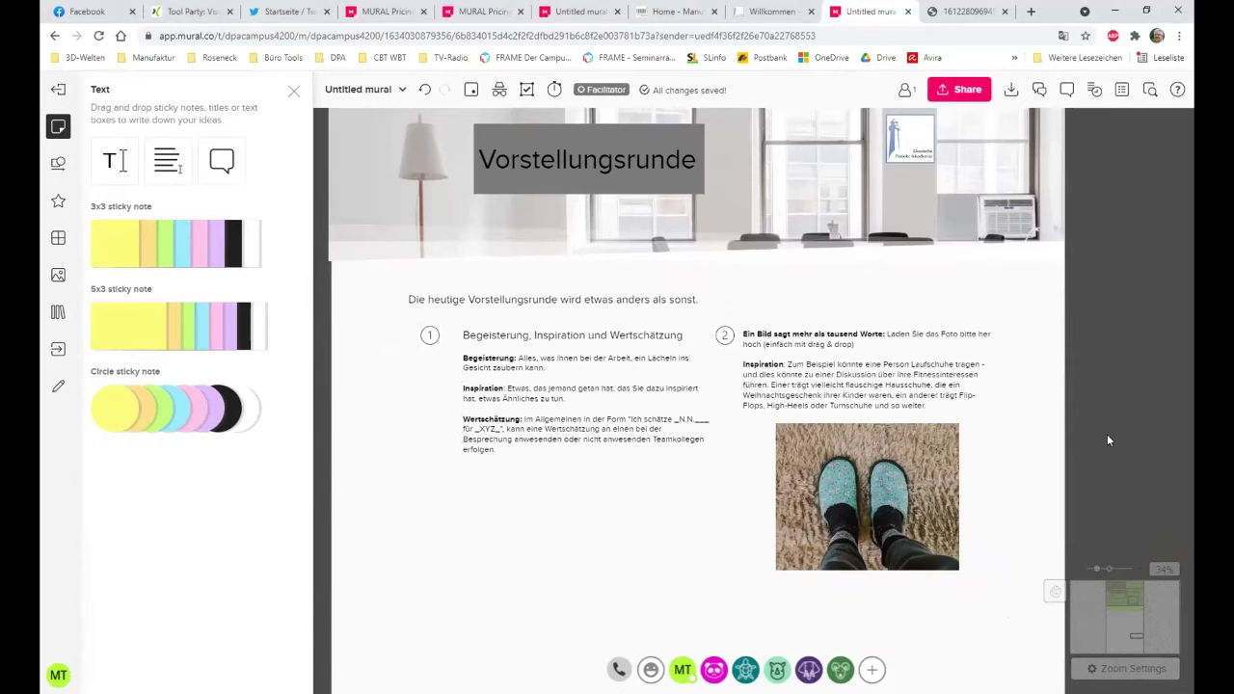
Step: Build three tall rectangular columns side by side below the task 1 explanation from one stretched square shape and two duplicates
left_click_drag(1107, 438, 1096, 258)
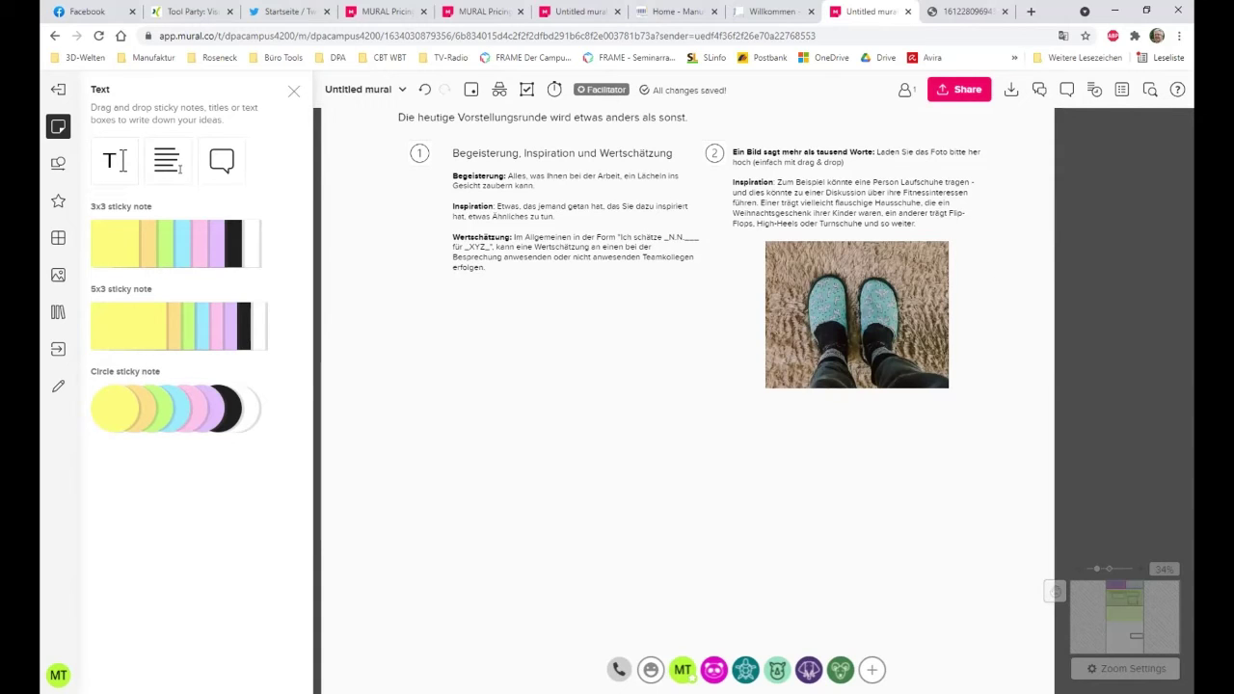
left_click(58, 238)
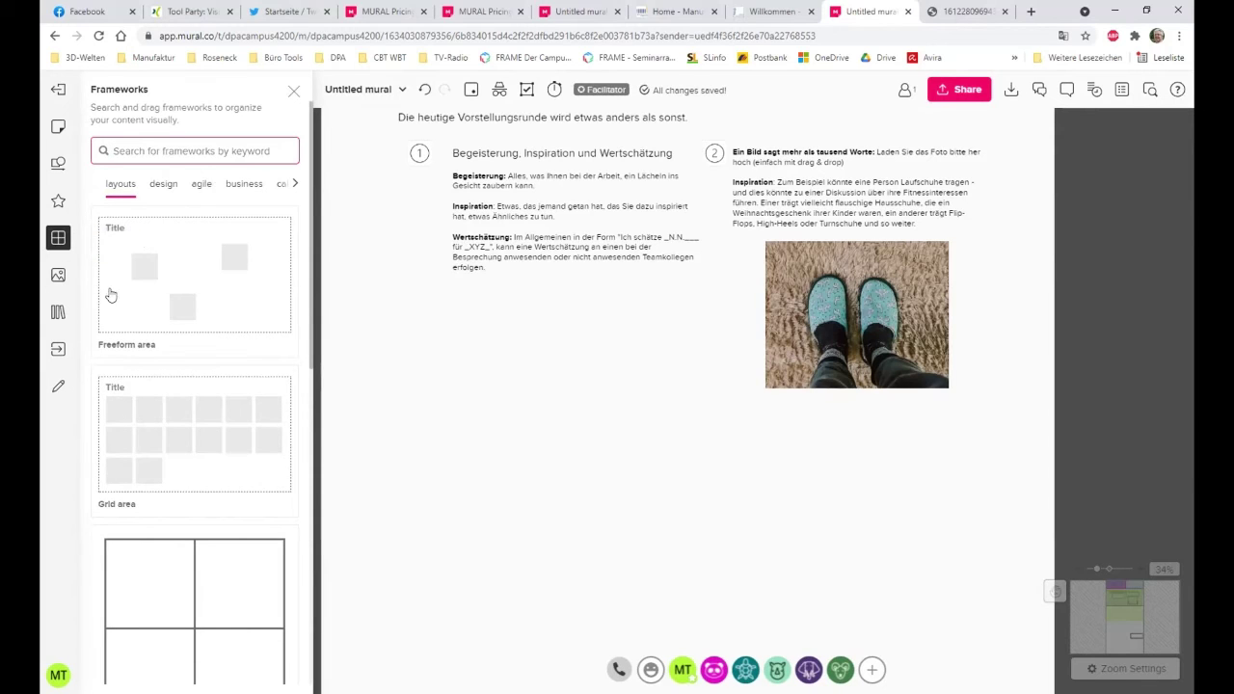
left_click(58, 126)
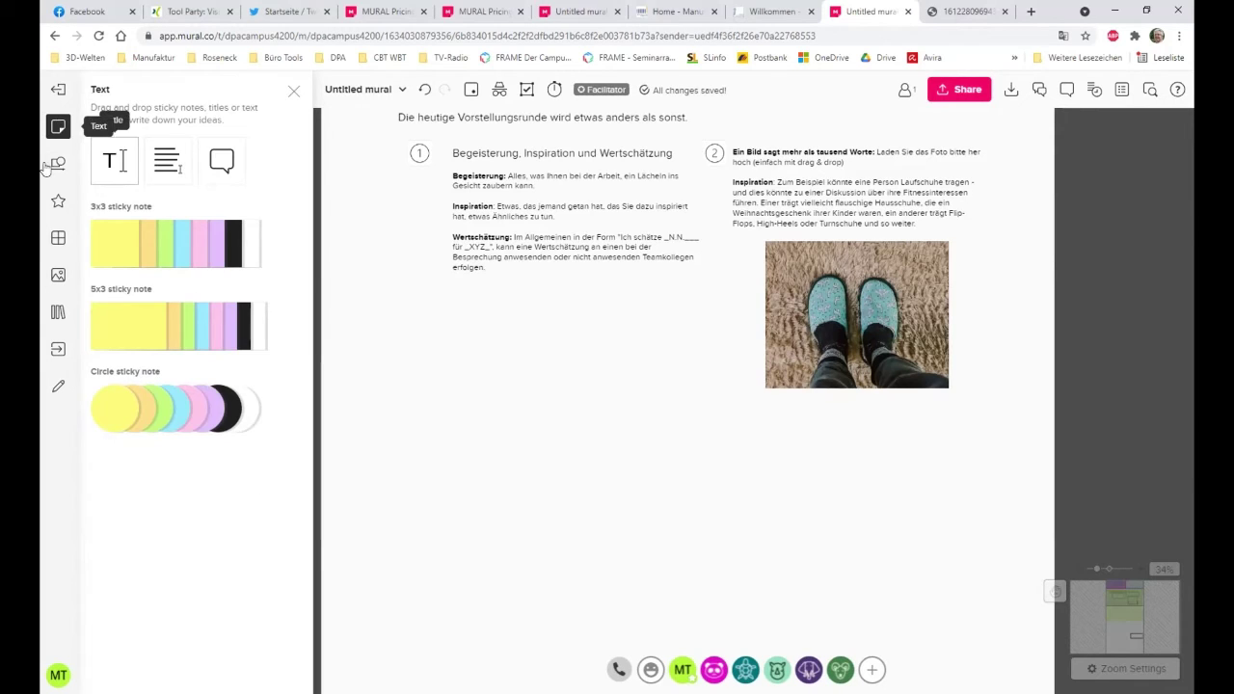
left_click(58, 163)
left_click(193, 414)
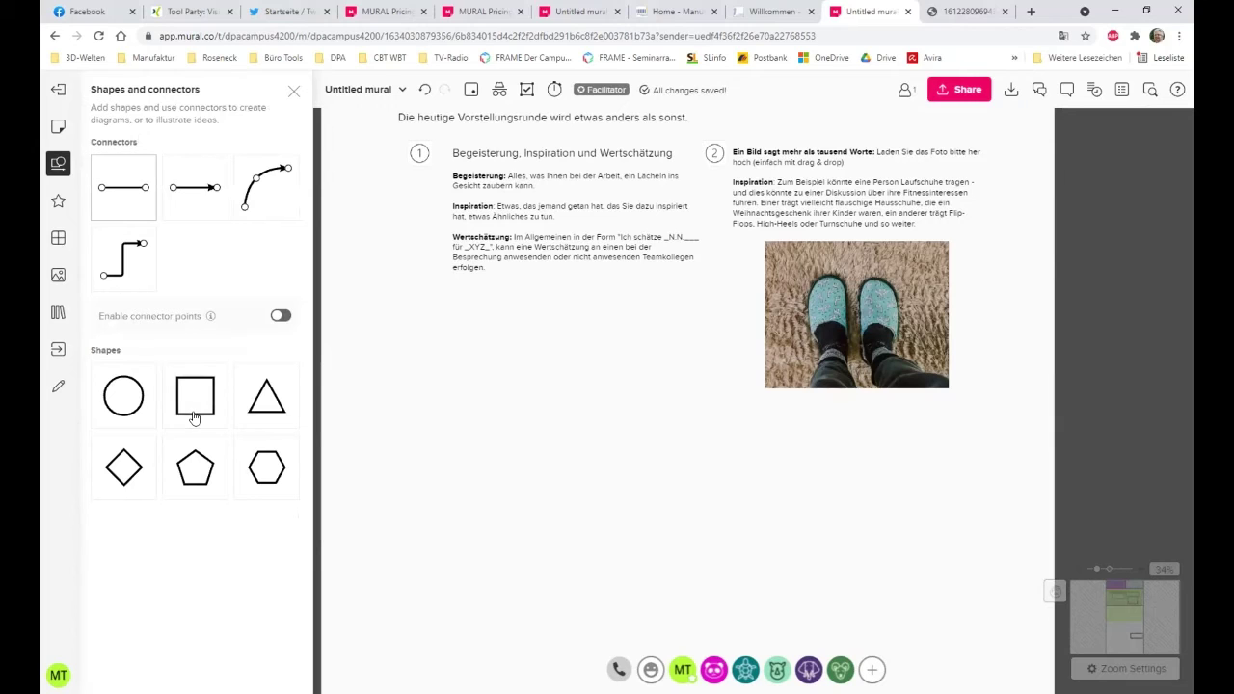
left_click_drag(753, 415, 666, 430)
left_click_drag(745, 364, 477, 393)
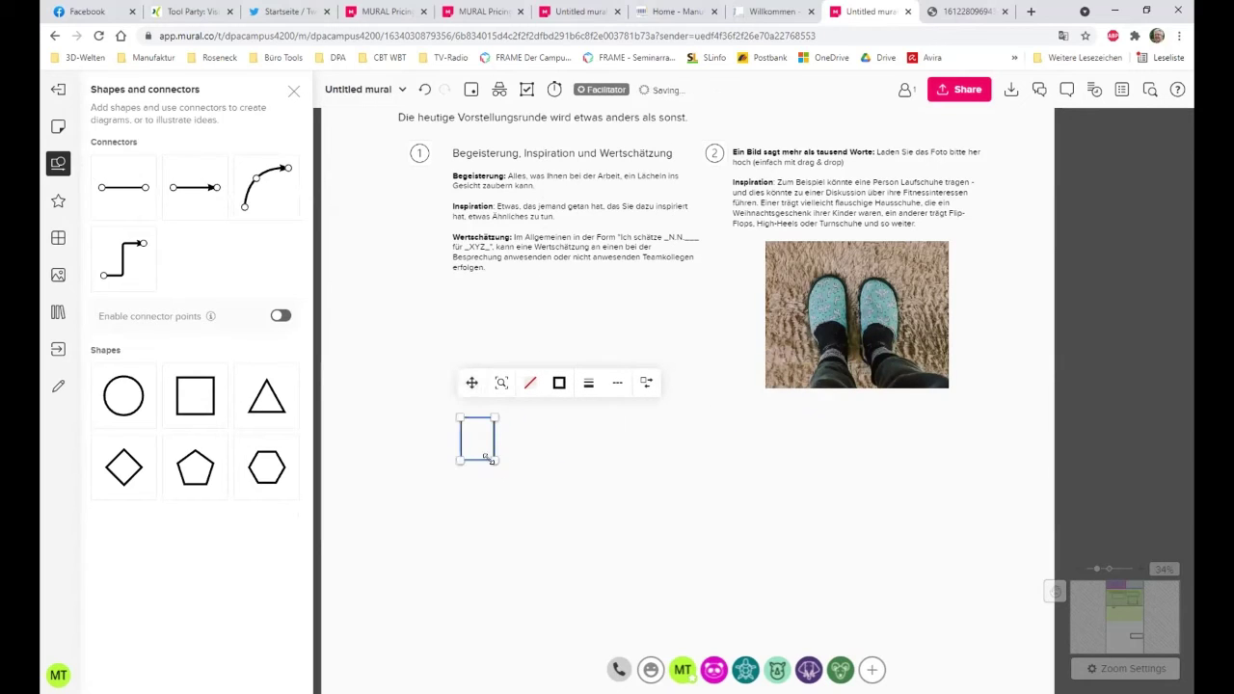
left_click_drag(493, 460, 536, 589)
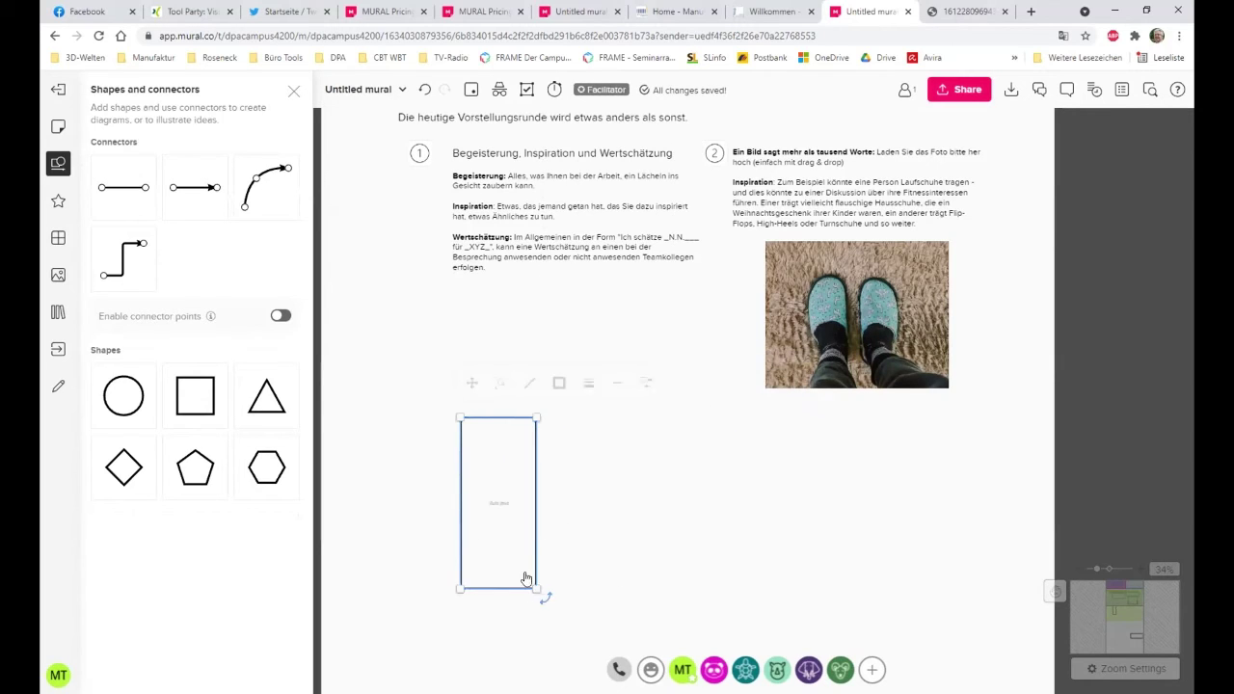
key("ctrl+d")
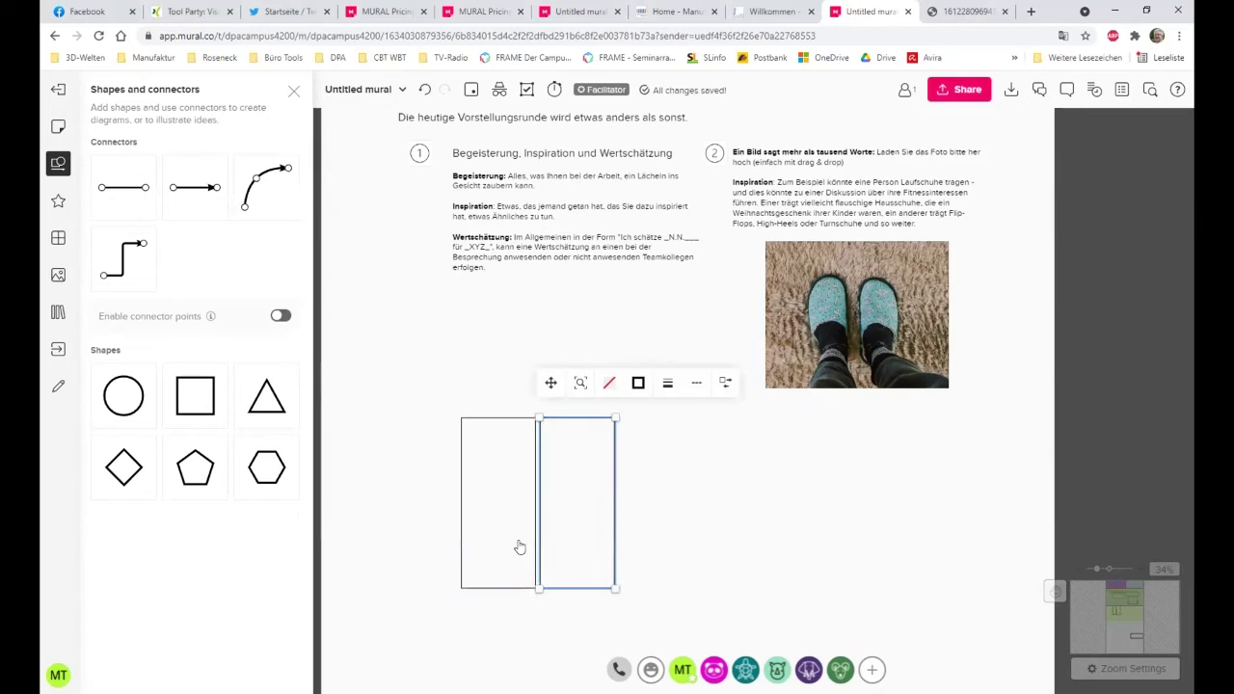
key("ctrl+d")
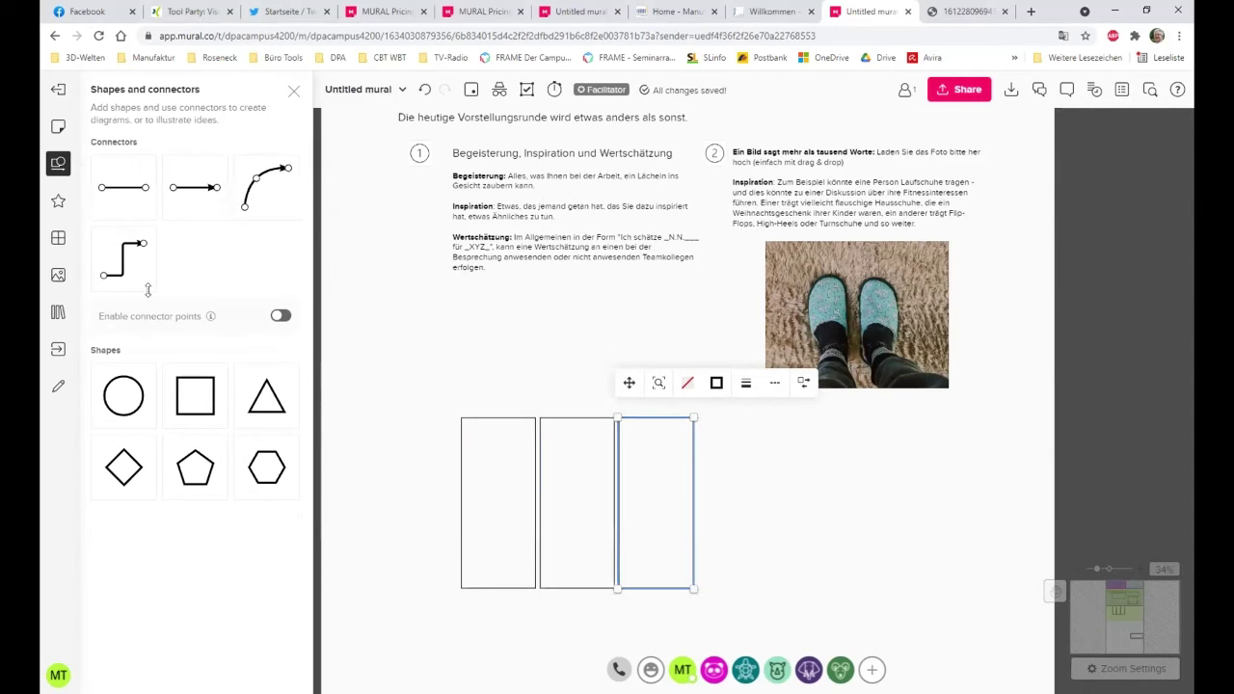
Step: Add a header rectangle of about 317 × 86 px above the first column and duplicate it over the other two columns
left_click(206, 402)
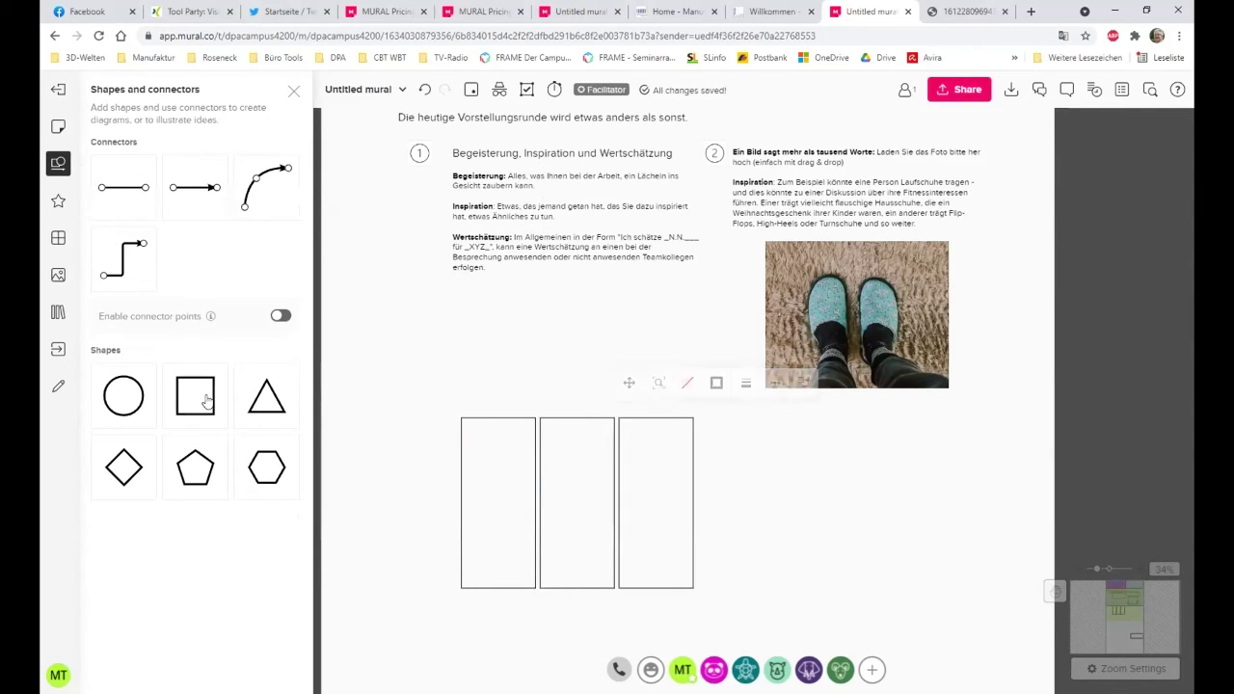
left_click(206, 402)
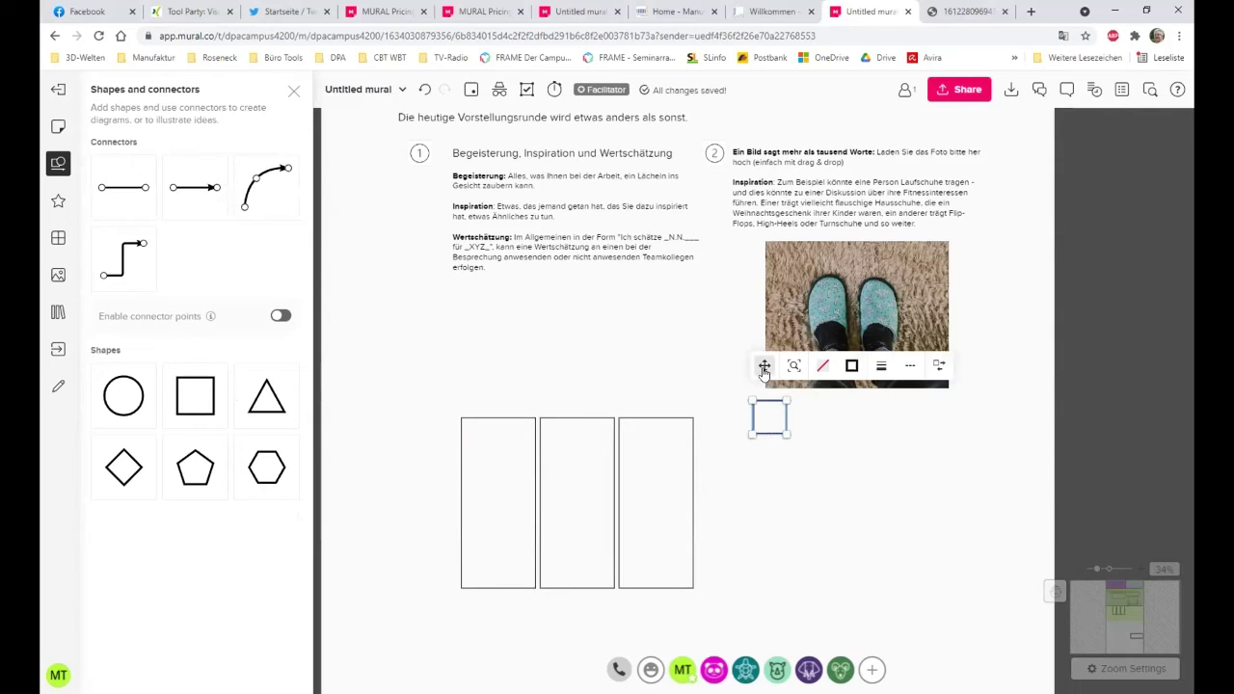
left_click_drag(758, 367, 536, 409)
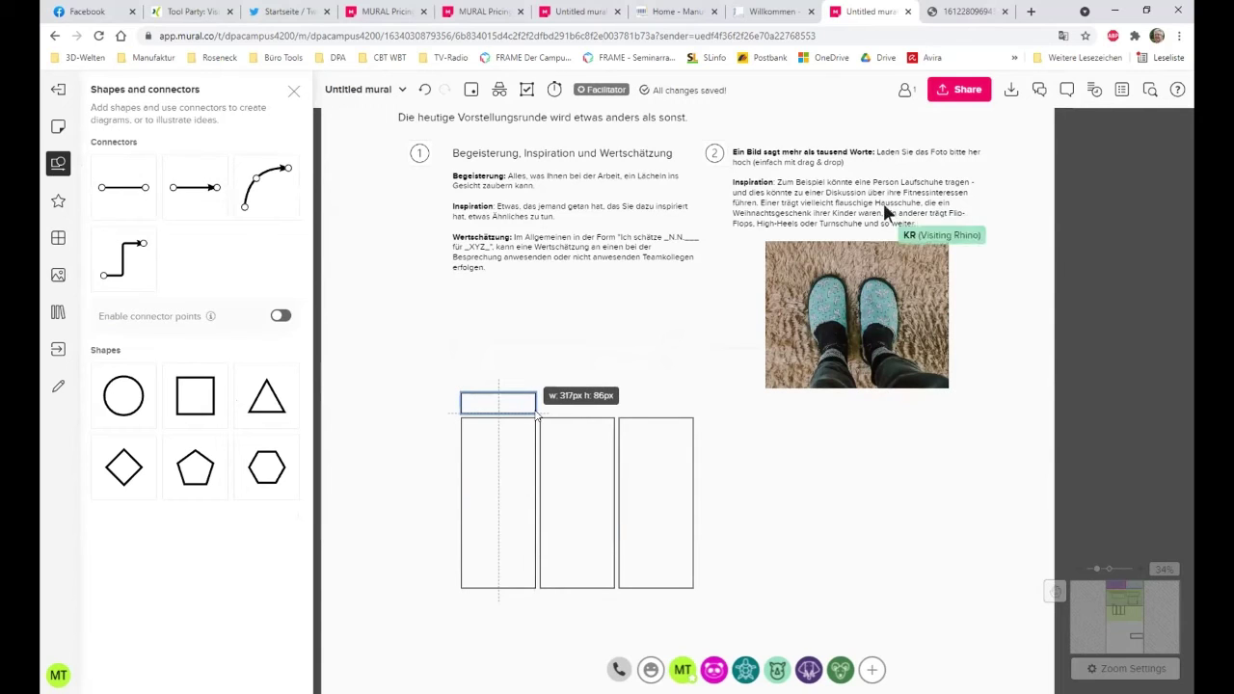
key("ctrl+d")
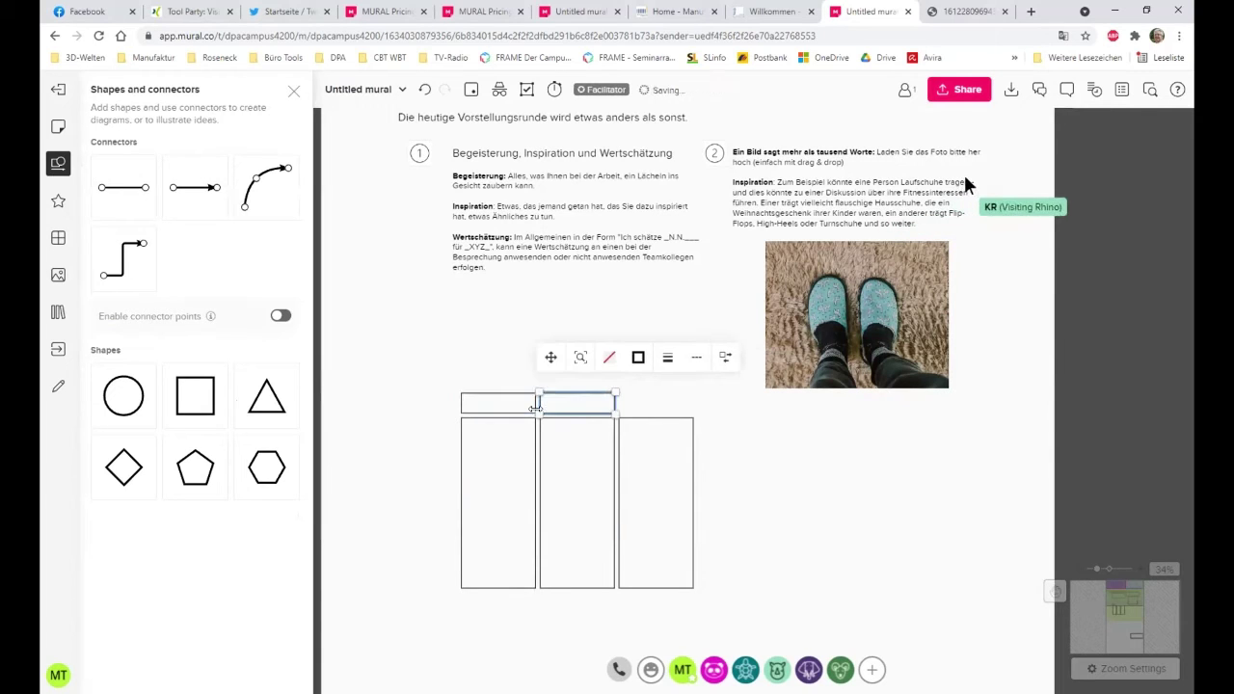
key("ctrl+d")
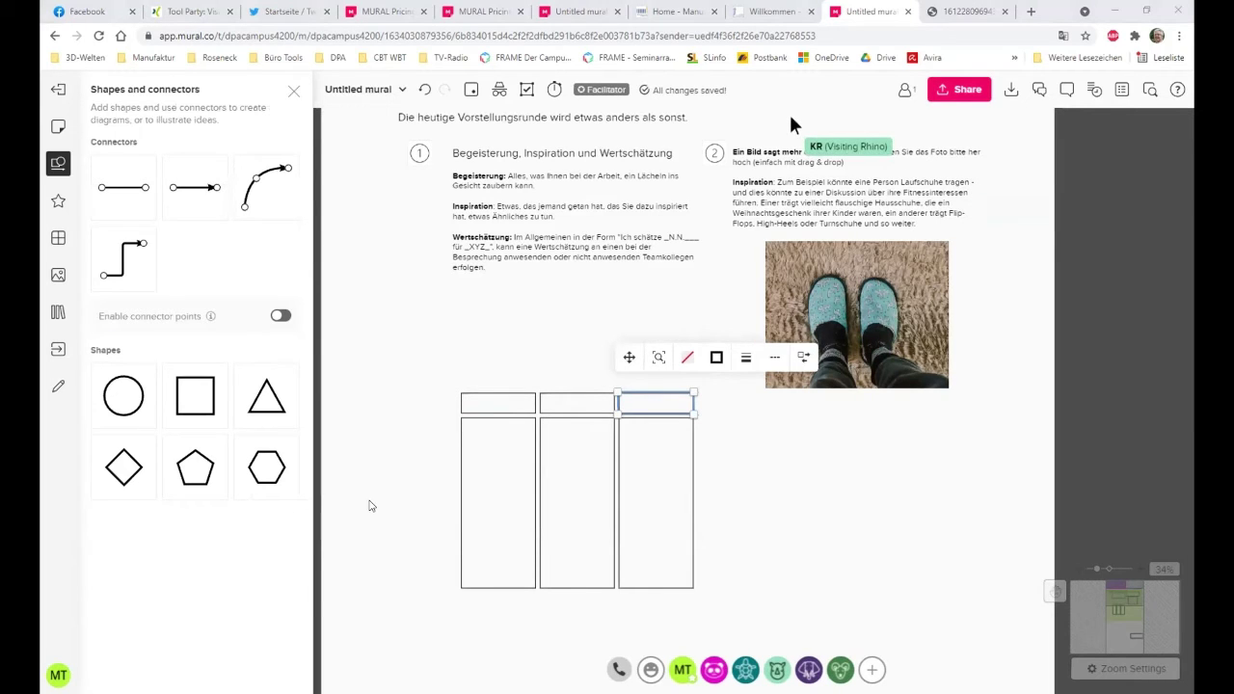
Step: Paste the laughing smiley with the BEGEISTERUNG label and move it inside the mural, just left of the first column
key("ctrl+v")
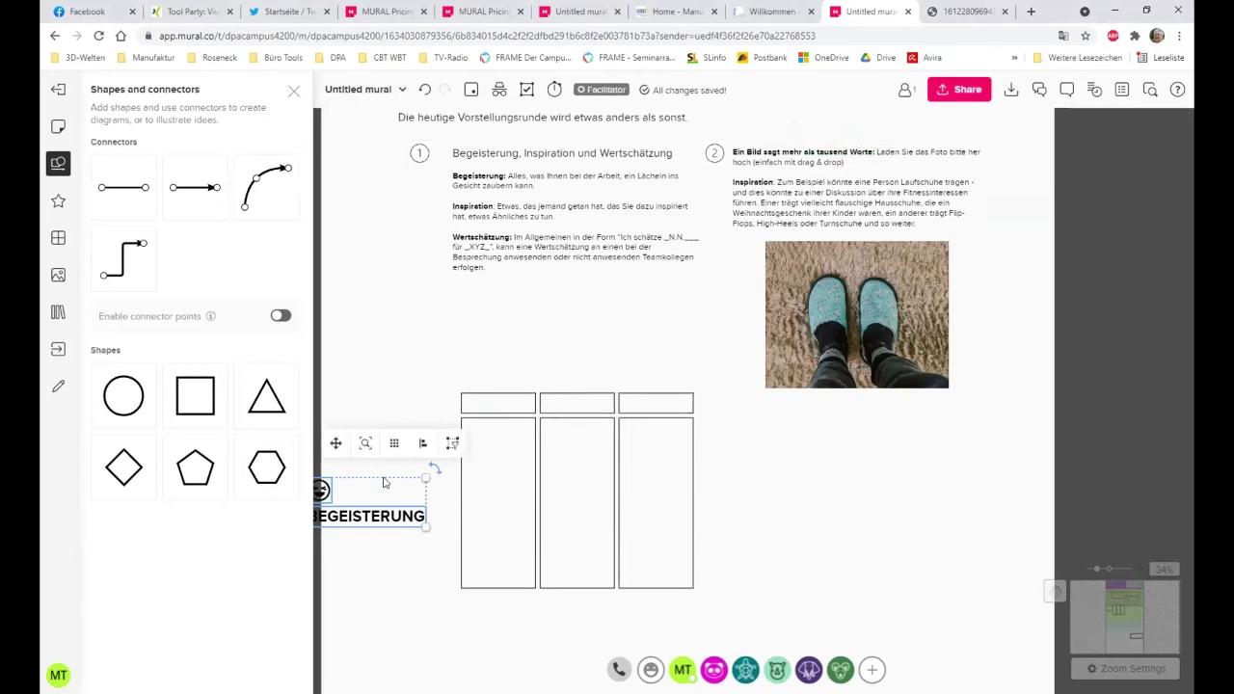
left_click_drag(334, 443, 345, 396)
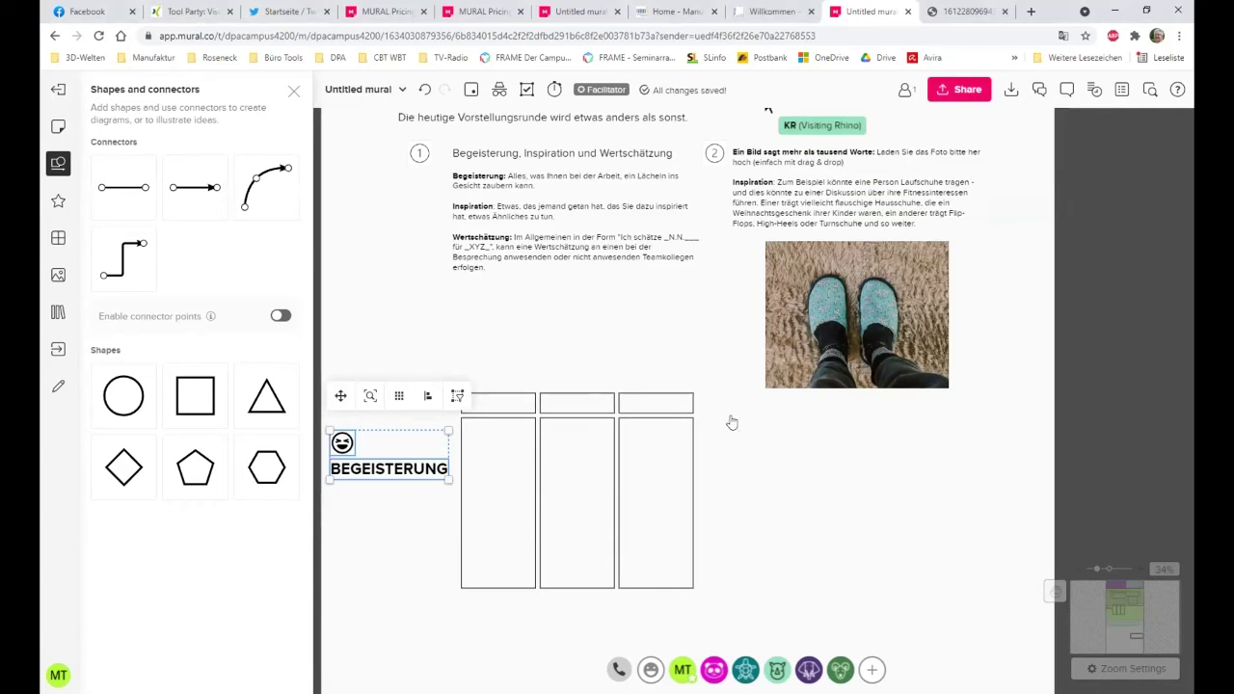
scroll(820, 482, "down", 3)
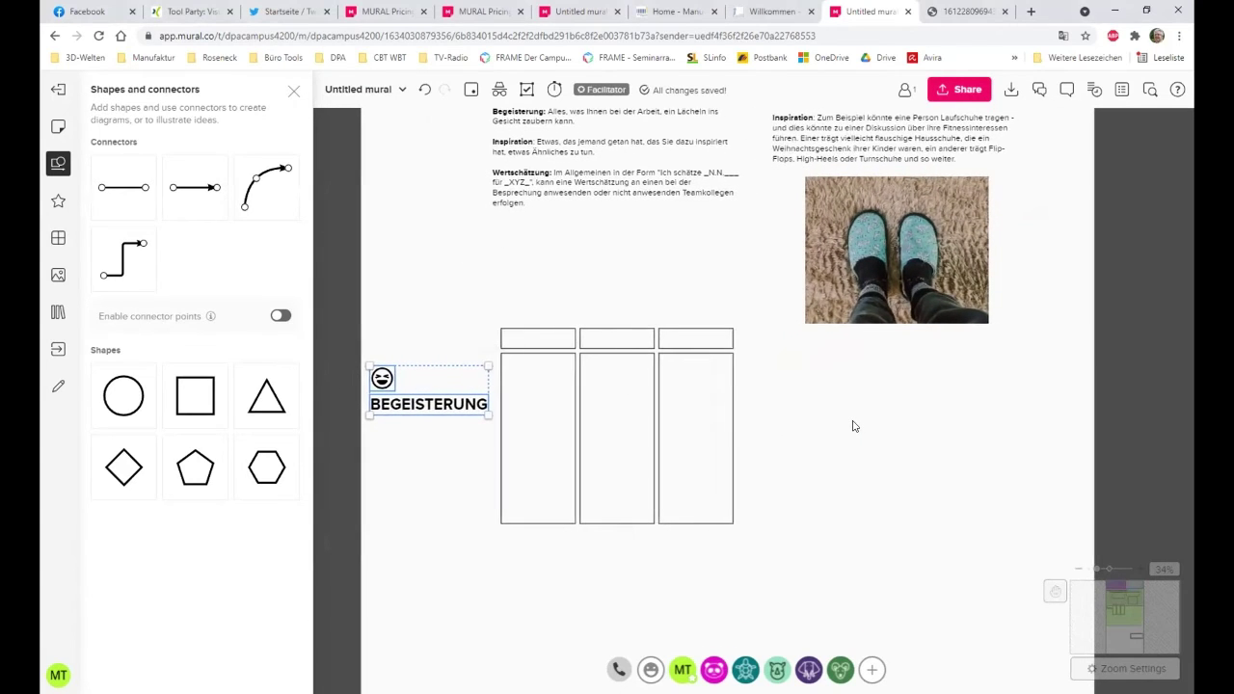
scroll(854, 386, "down", 3)
scroll(866, 359, "right", 2)
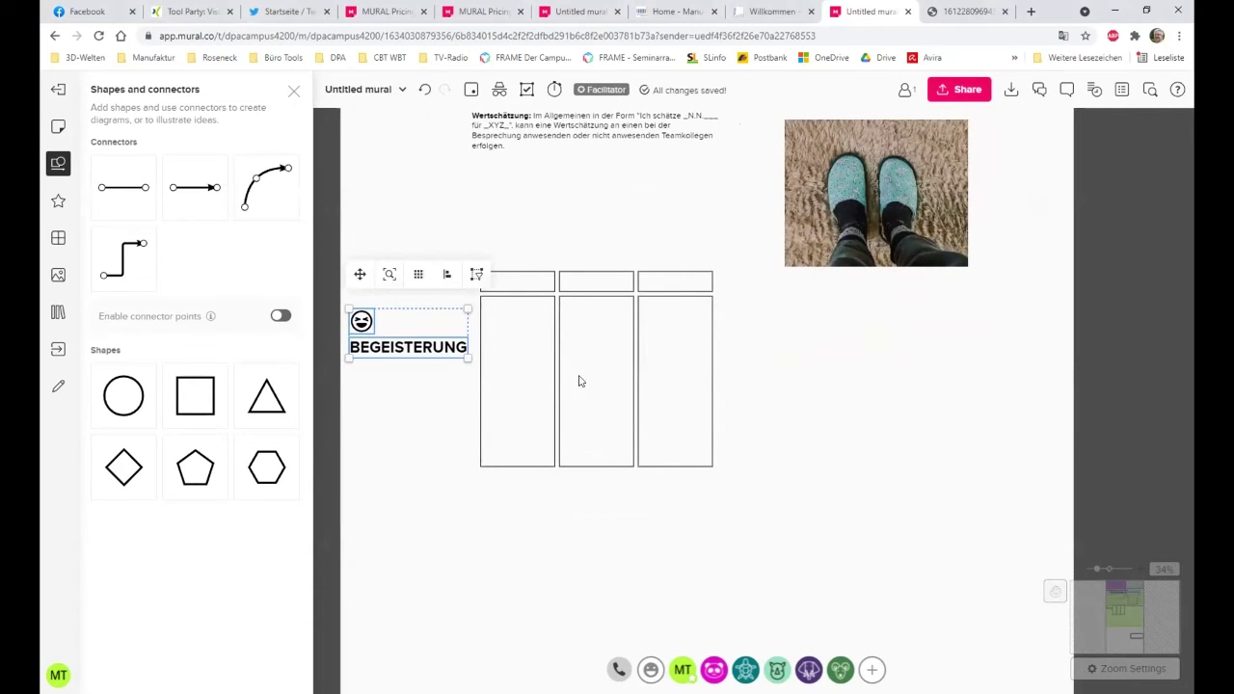
Step: Duplicate the third header box twice to extend the header row to five boxes
left_click(294, 95)
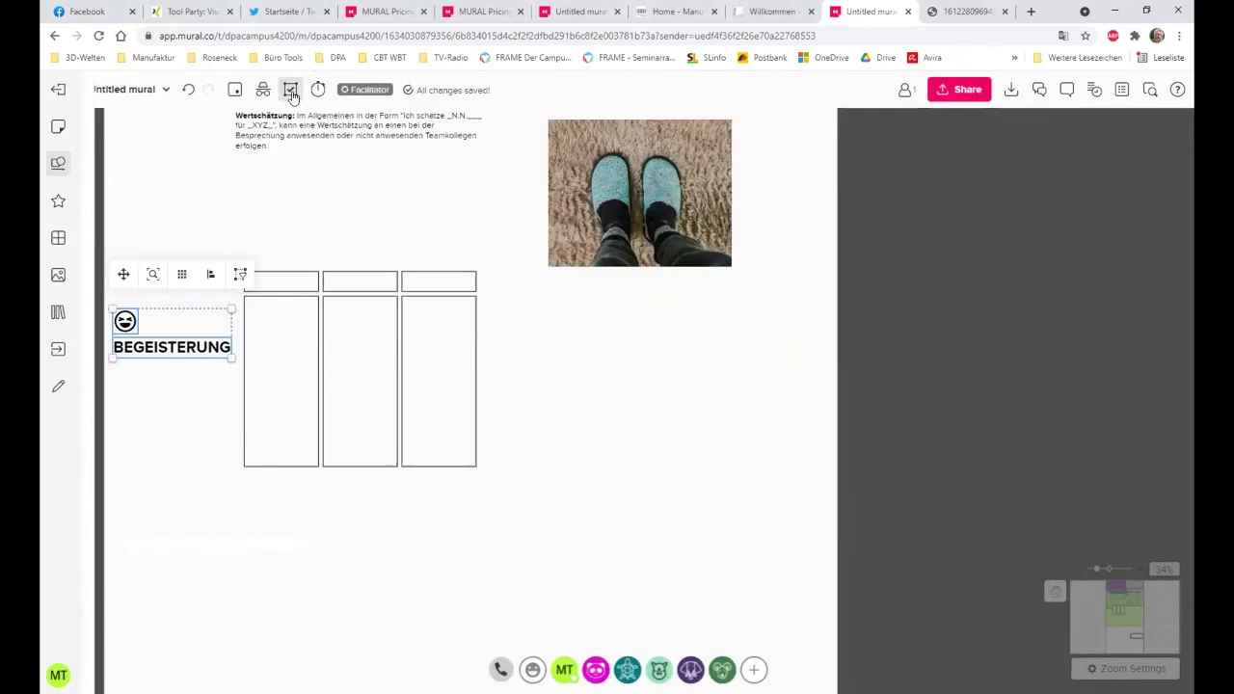
scroll(680, 443, "left", 3)
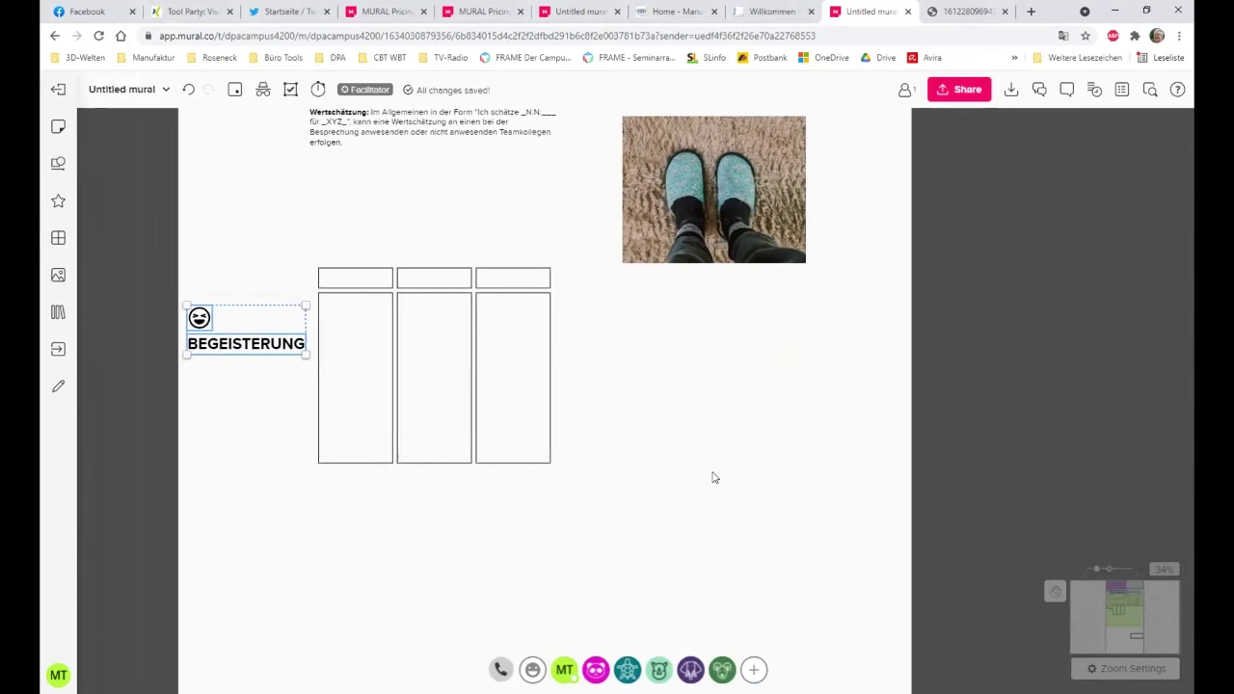
scroll(710, 476, "left", 1)
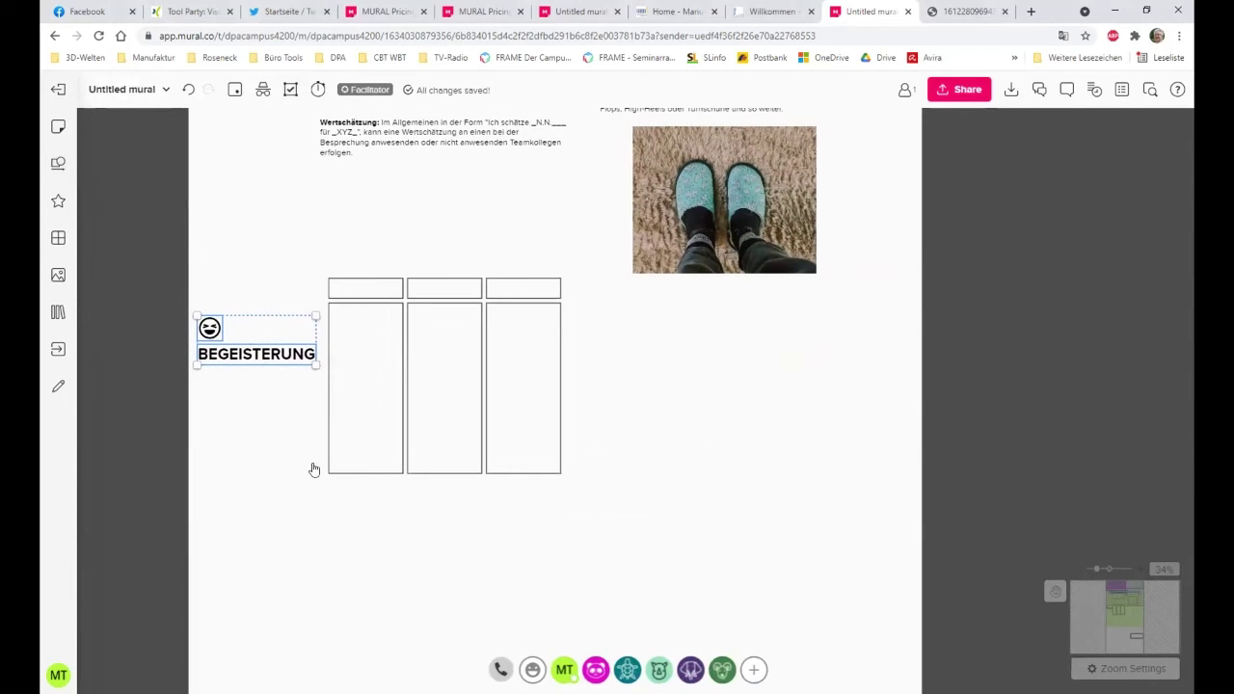
left_click(353, 391)
left_click(378, 294)
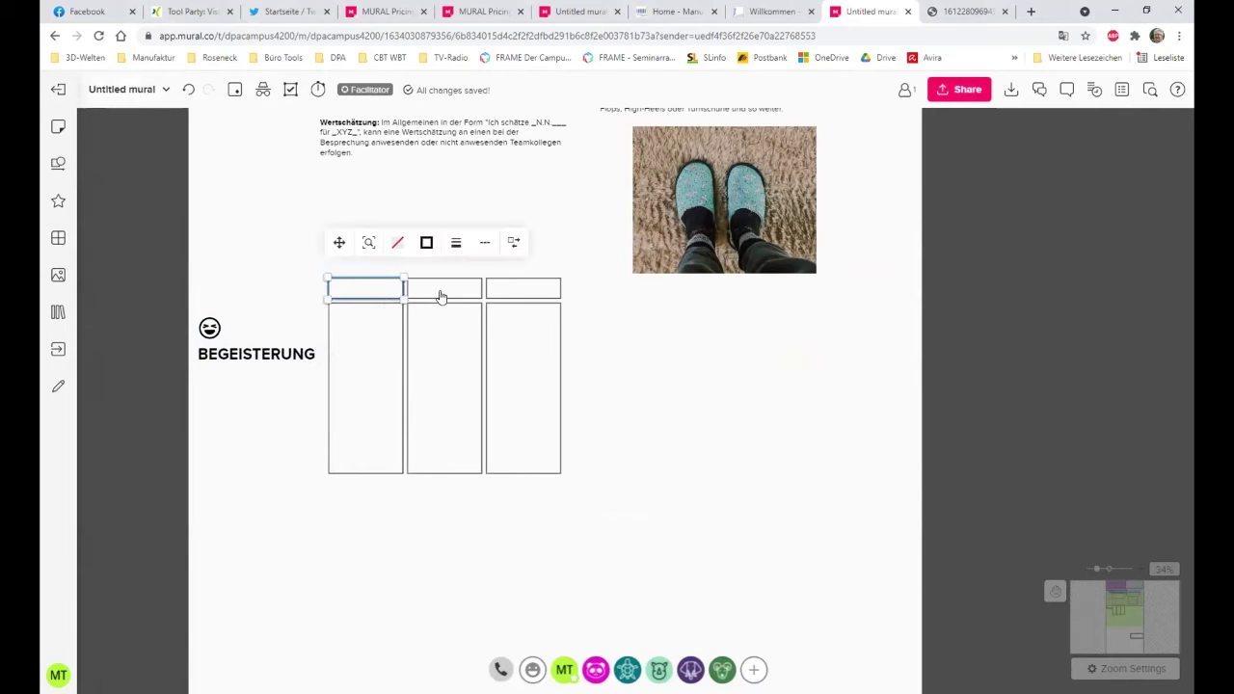
left_click(510, 294)
left_click(522, 377)
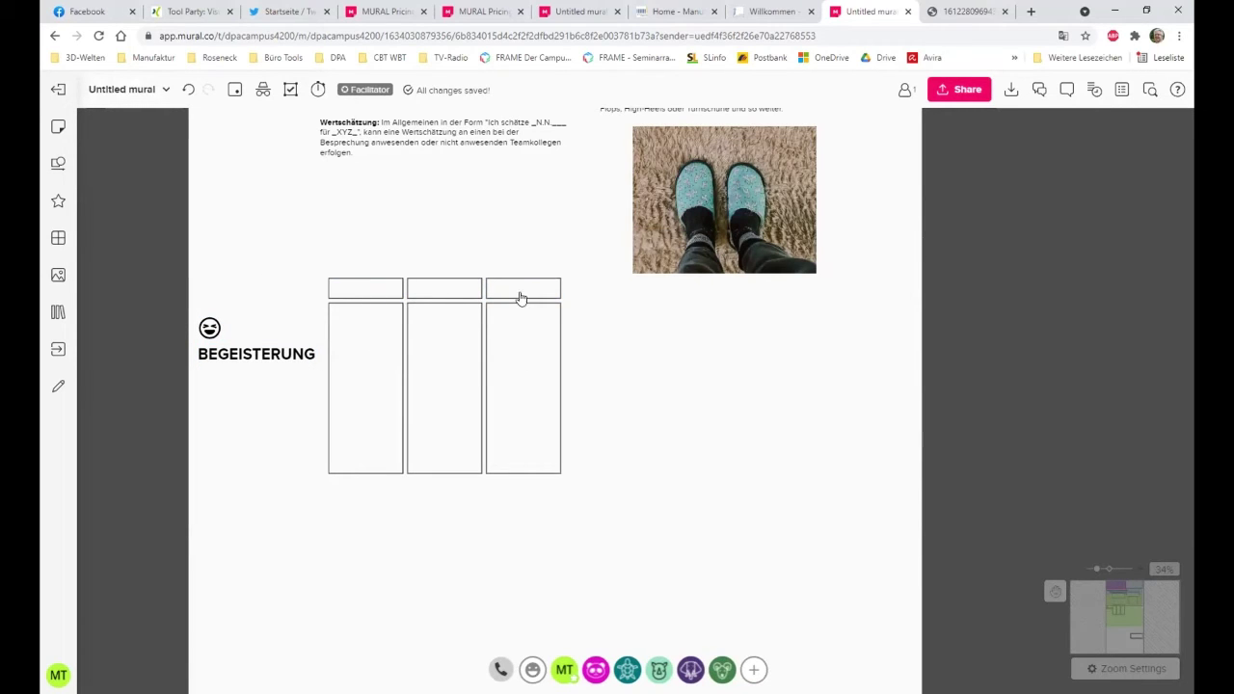
left_click(520, 298)
left_click(513, 378)
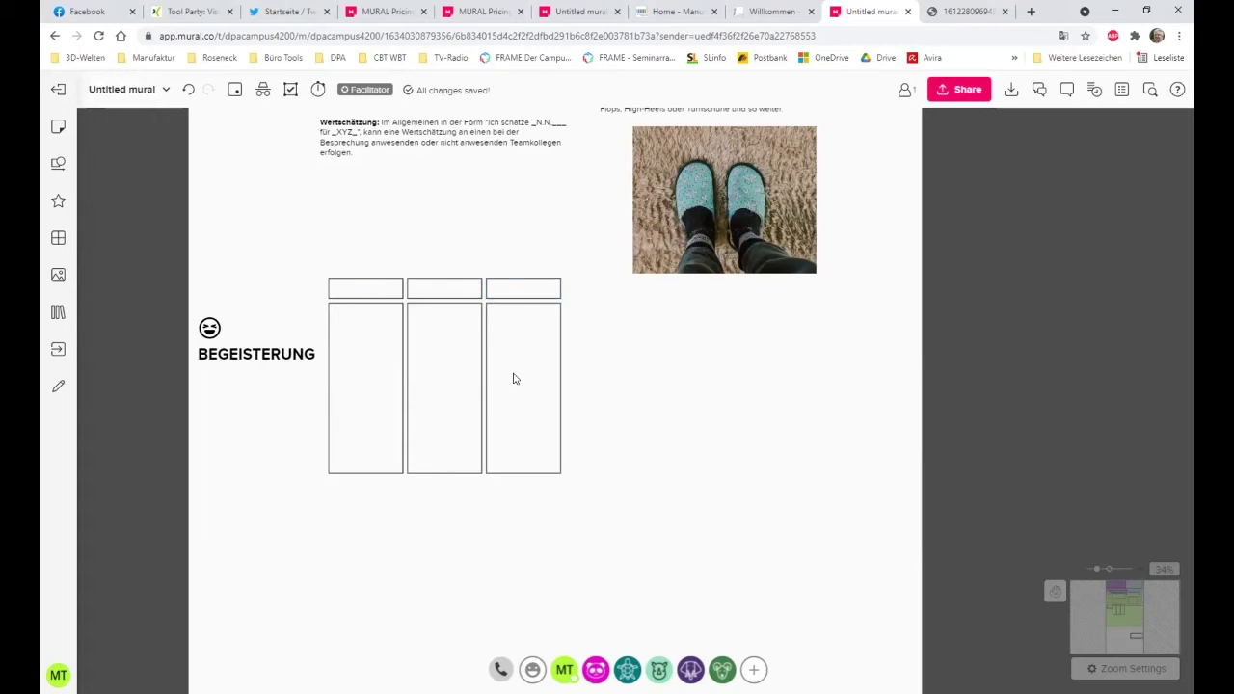
left_click(514, 294)
key("ctrl+d")
key("ctrl+d")
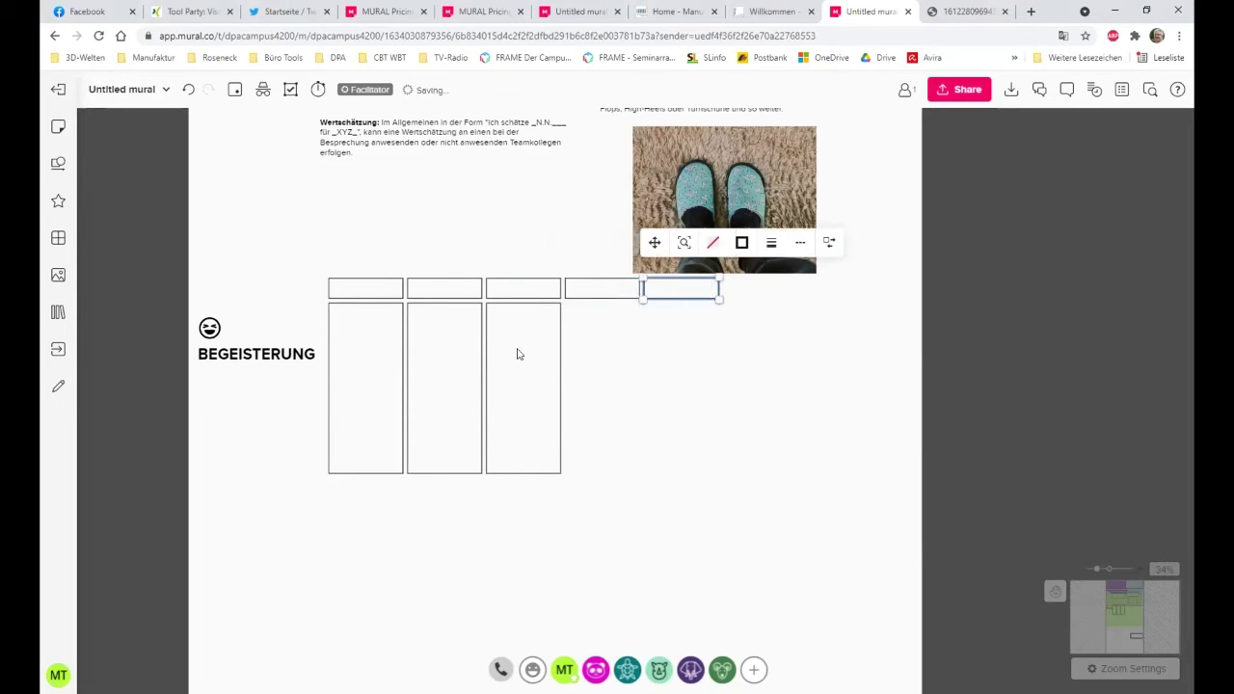
Step: Duplicate the third tall column twice under the new header boxes and delete the stray yellow sticky note inside it
left_click(519, 365)
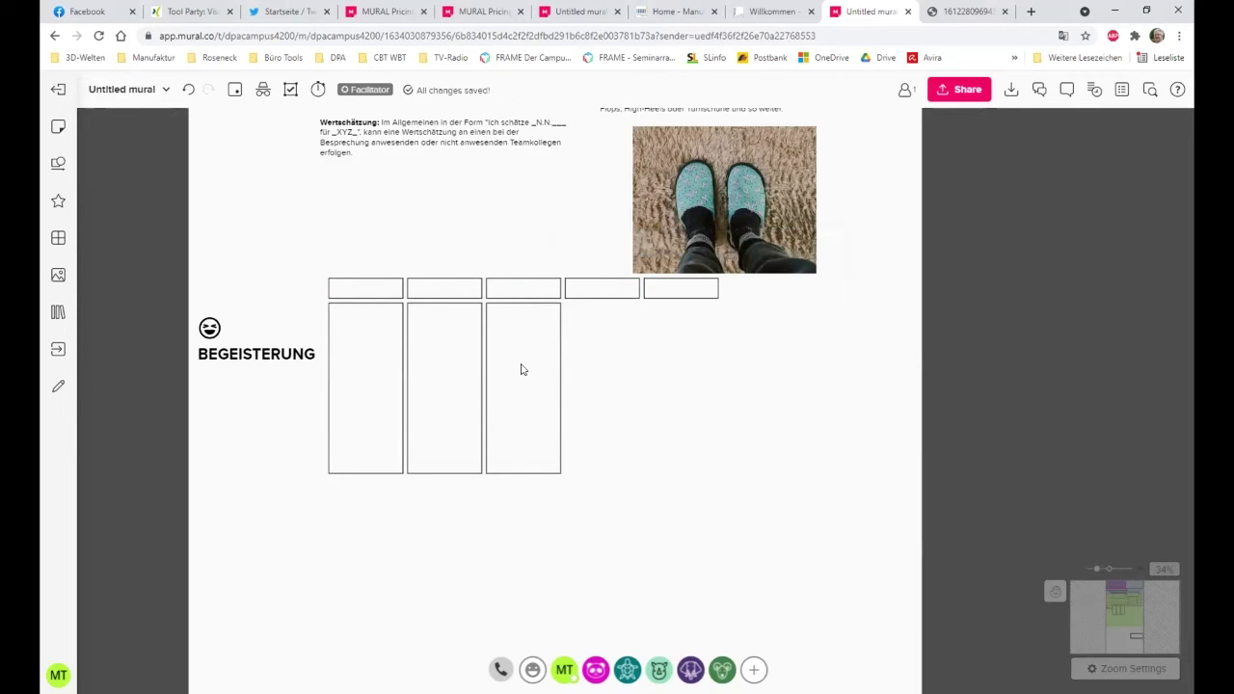
double_click(520, 370)
left_click(557, 400)
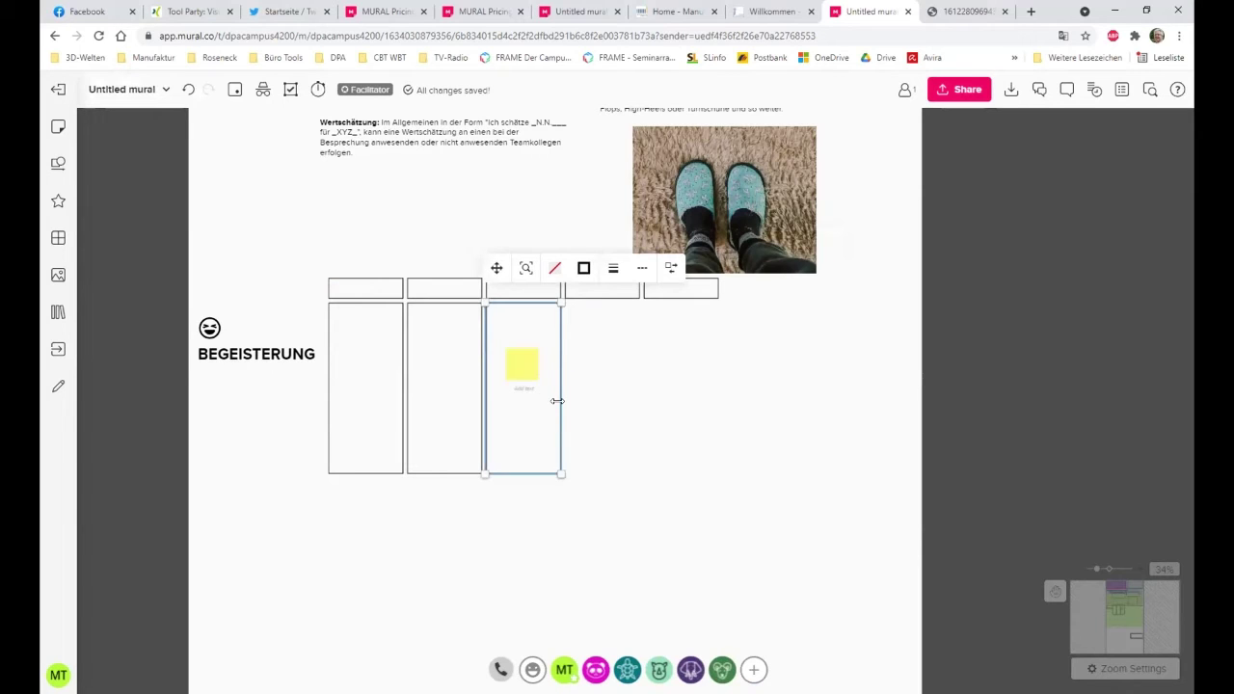
key("ctrl+d")
key("ctrl+d")
left_click(528, 376)
key("Delete")
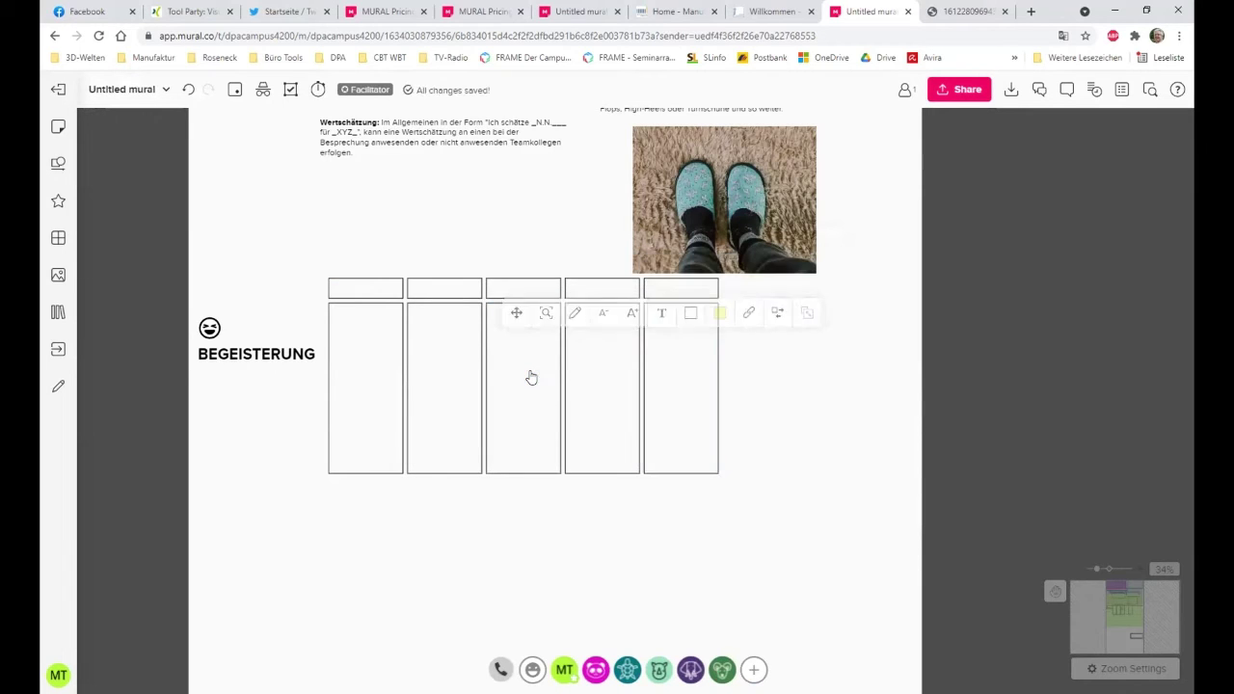
left_click_drag(572, 546, 603, 551)
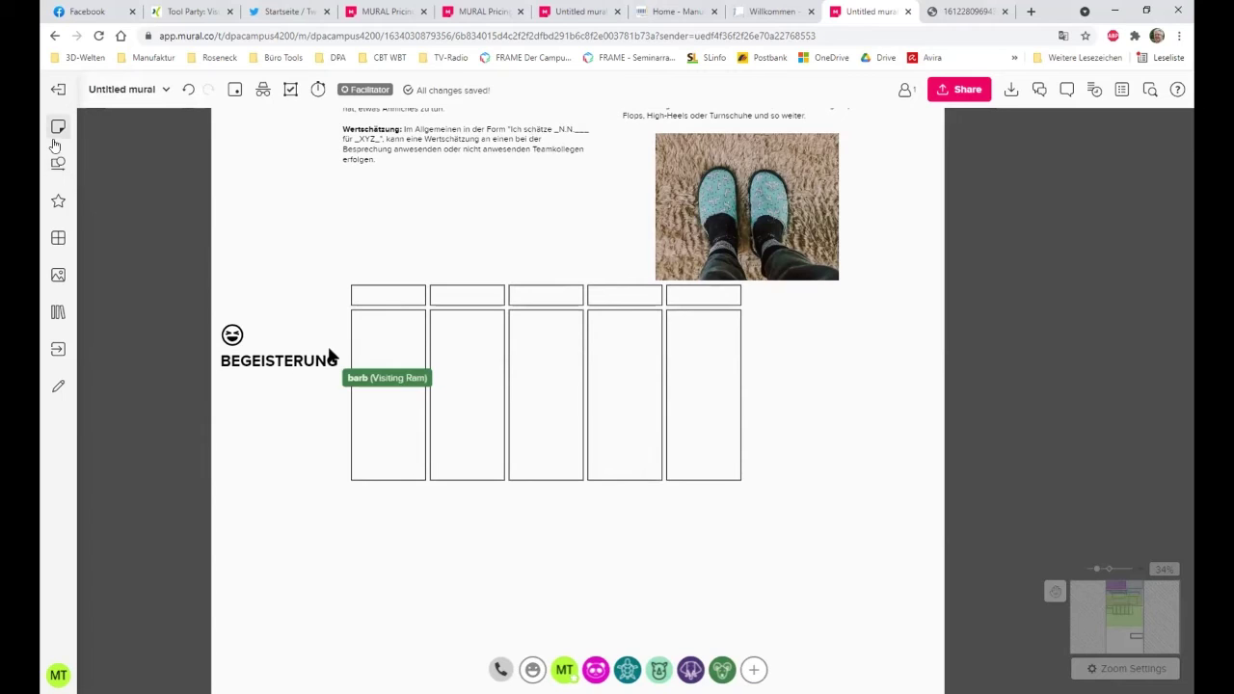
left_click(735, 480)
right_click(734, 482)
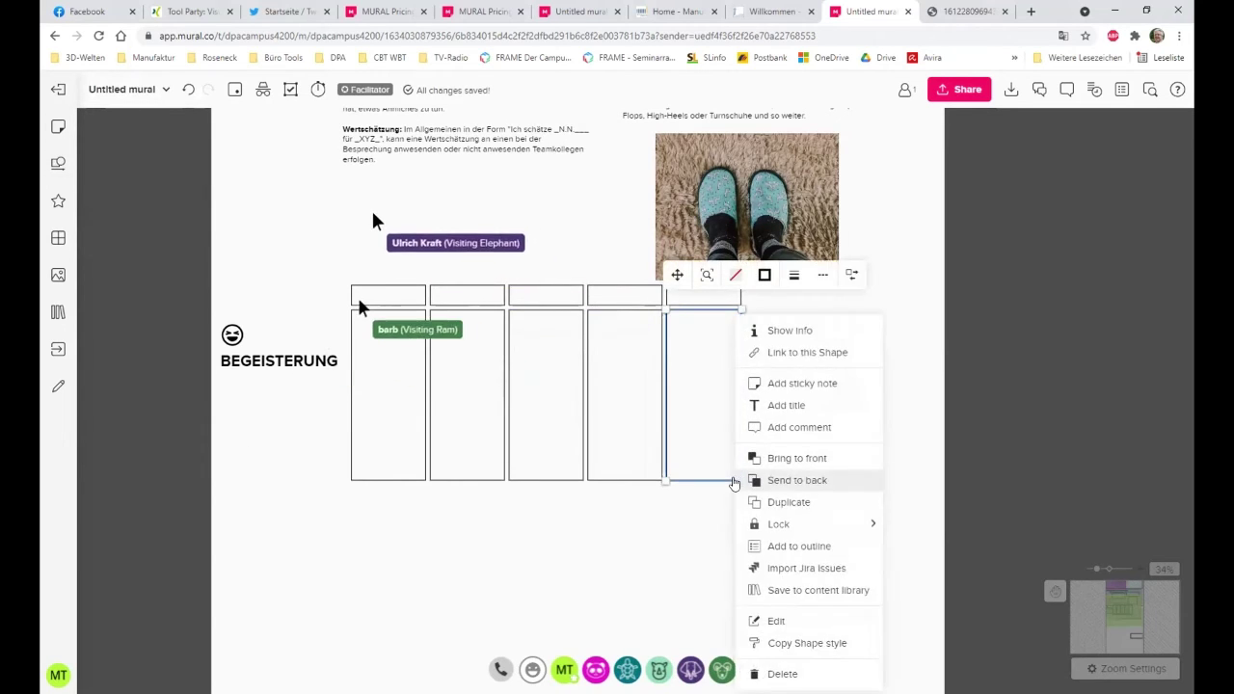
mouse_move(800, 525)
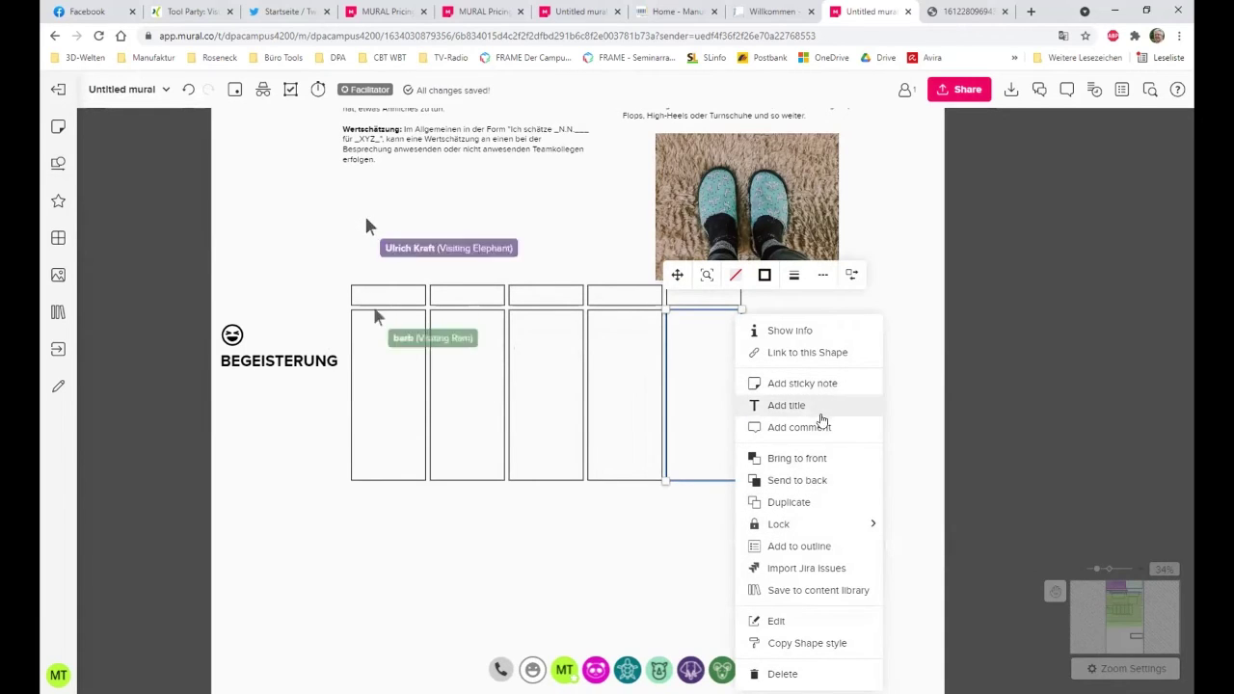
left_click(713, 501)
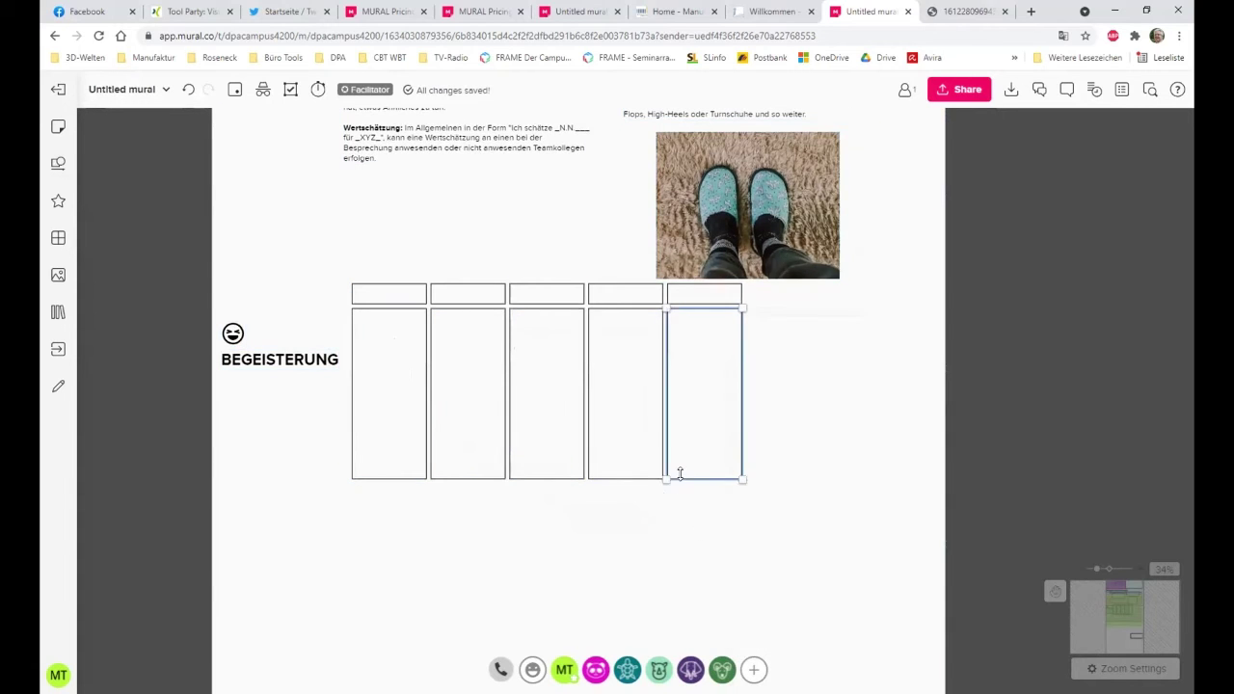
Step: Lock all elements on the mural so that only facilitators can unlock them
key("ctrl+a")
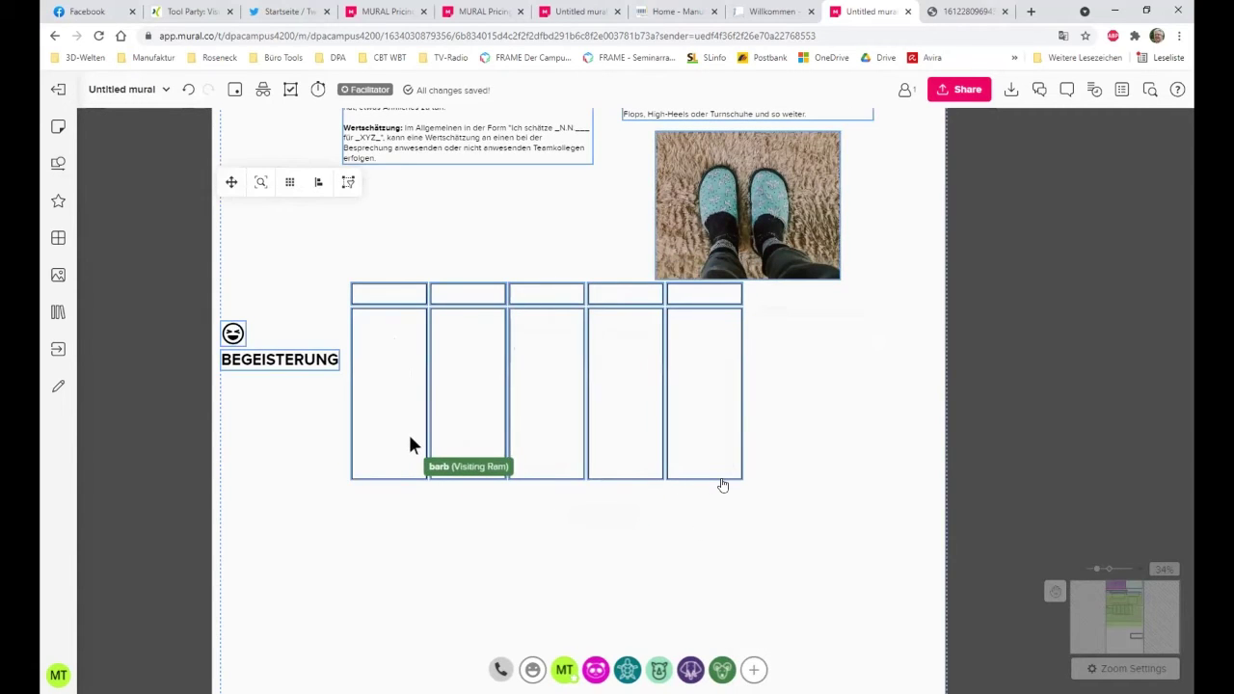
right_click(723, 485)
mouse_move(787, 436)
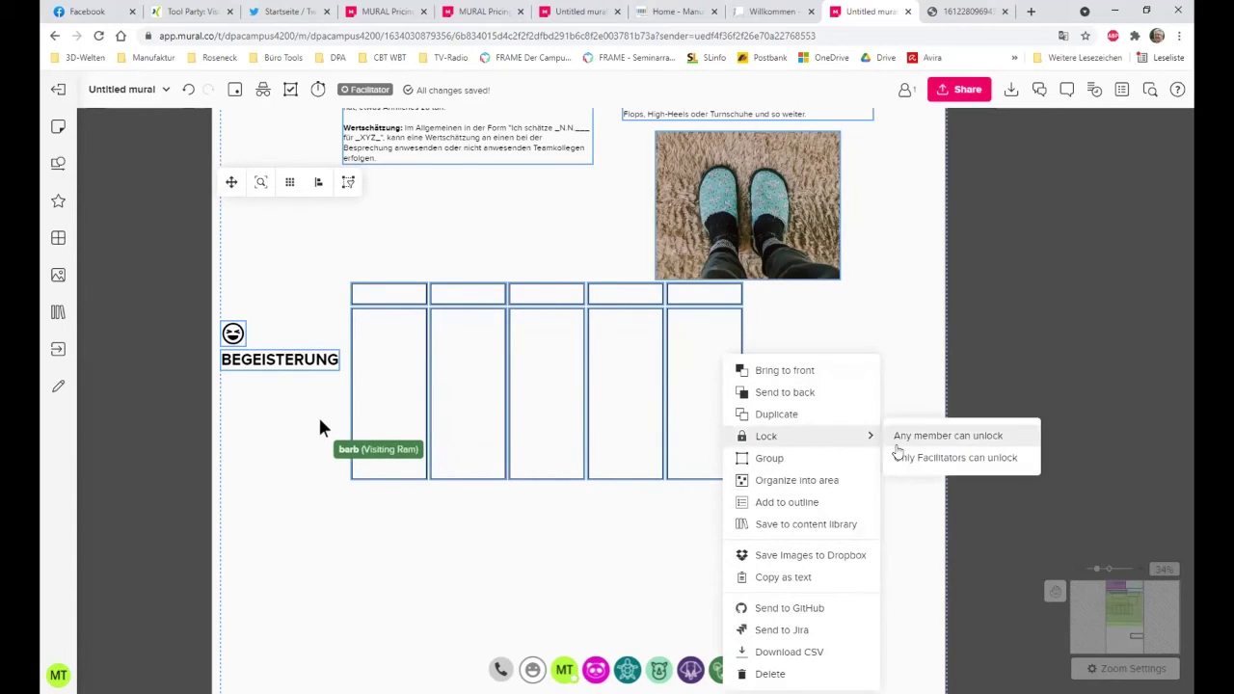
left_click(902, 457)
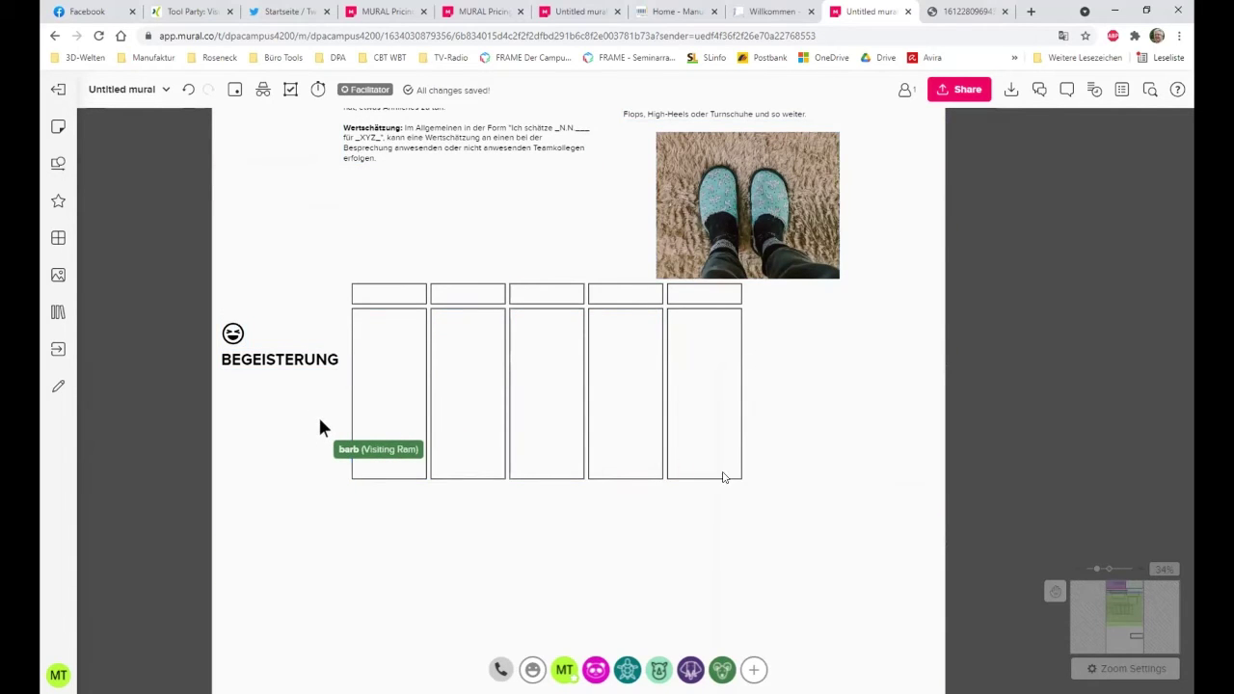
scroll(723, 545, "up", 1)
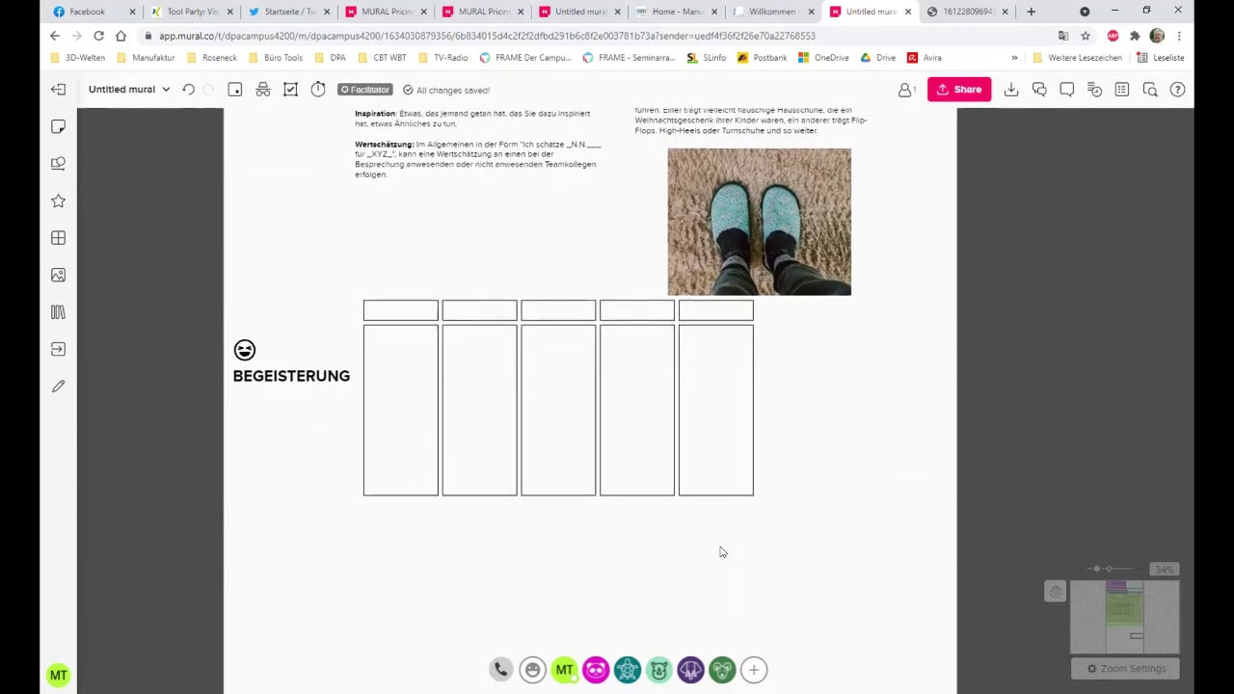
scroll(722, 551, "right", 1)
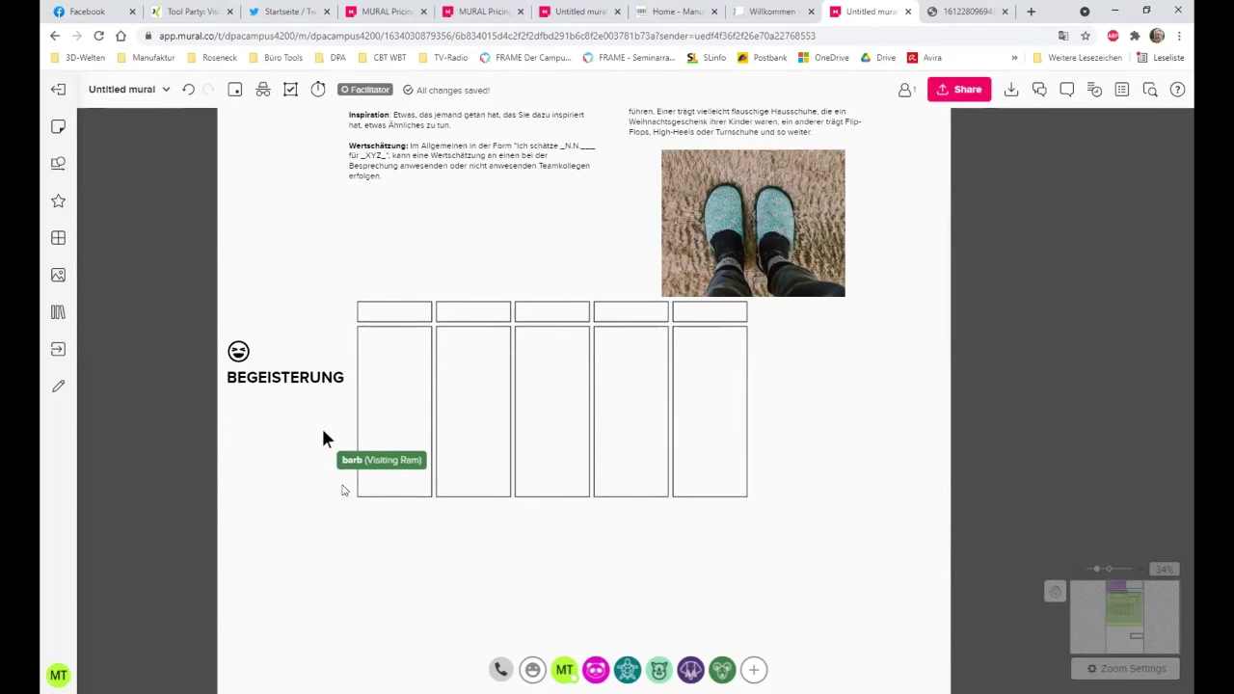
scroll(413, 231, "up", 2)
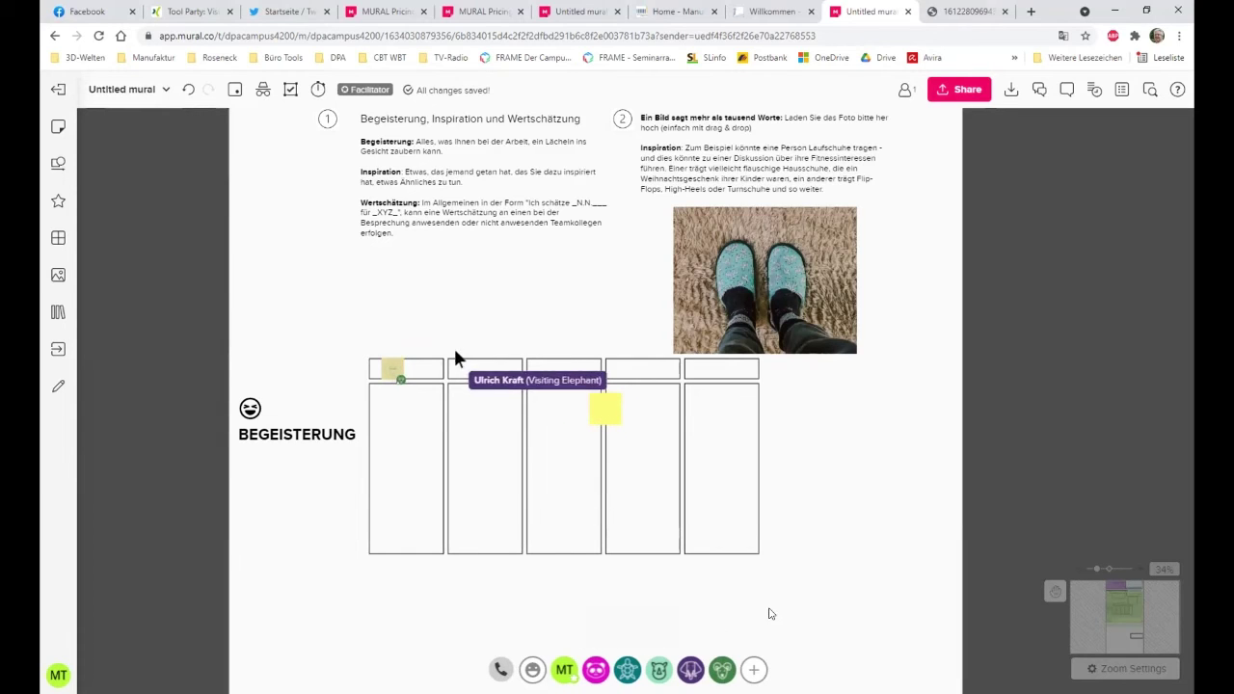
mouse_move(719, 677)
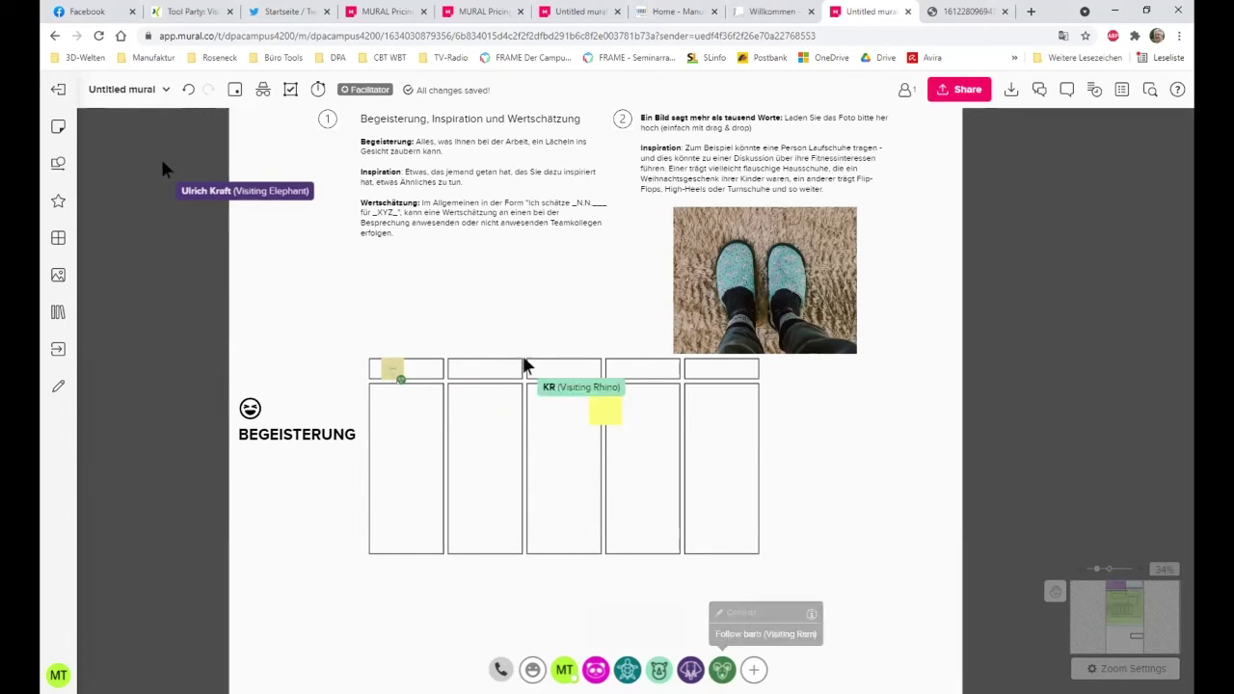